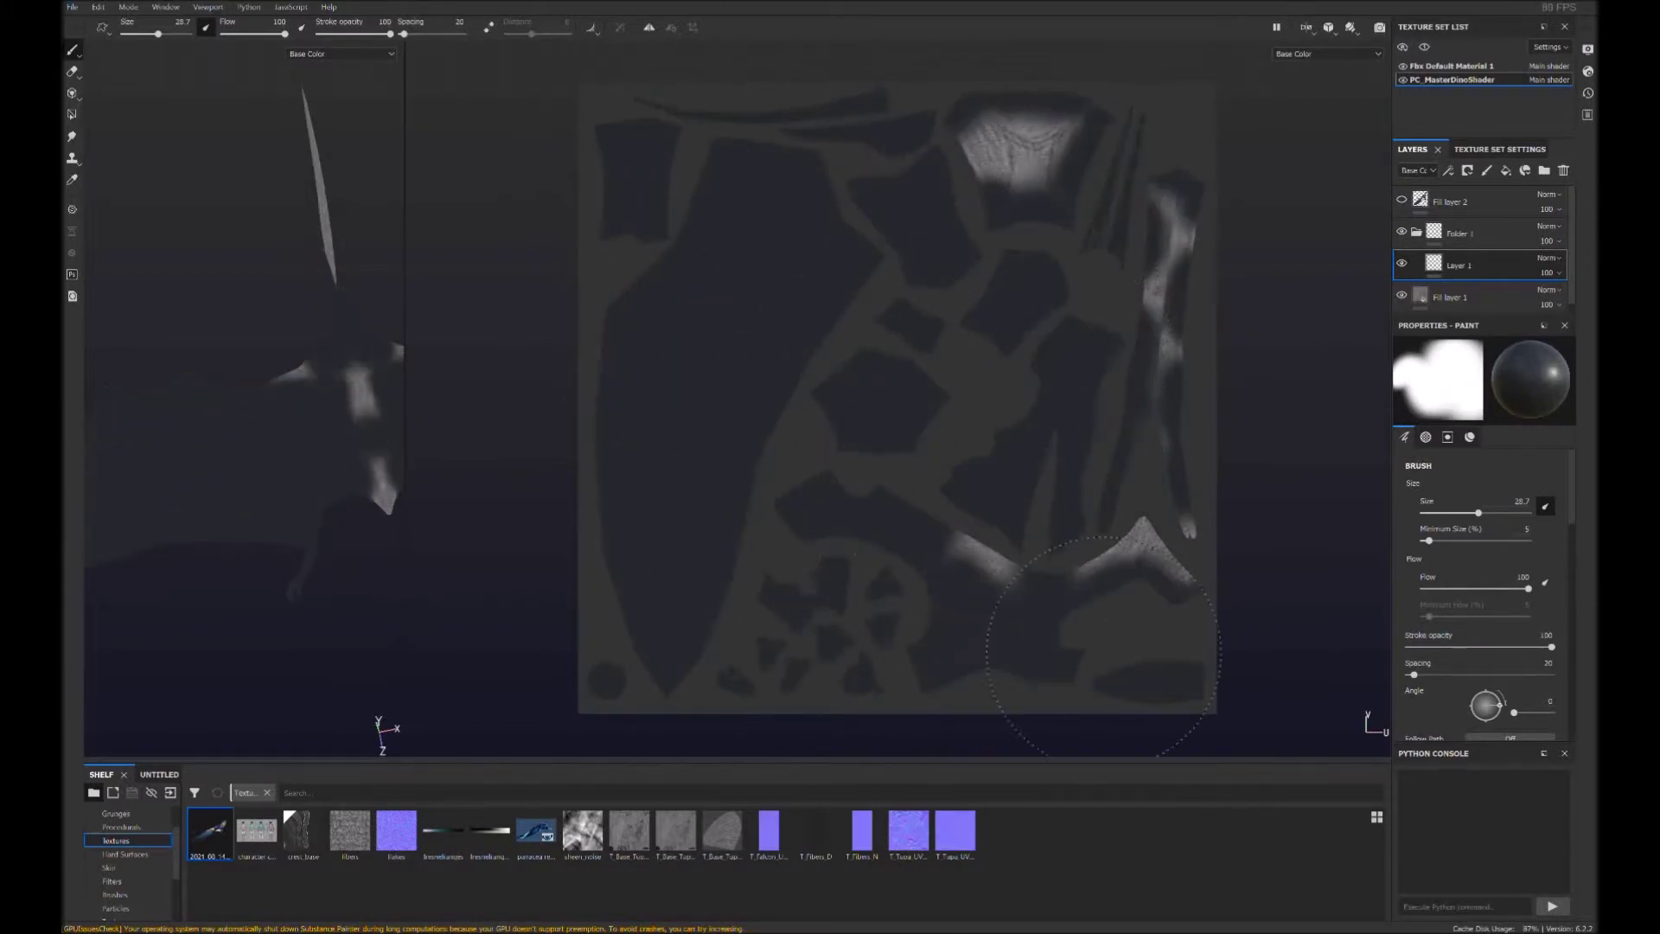
# Paint over the light UV patches in the 2D view and widen the 3D viewport
pyautogui.moveTo(1061, 647); pyautogui.dragTo(1157, 366)
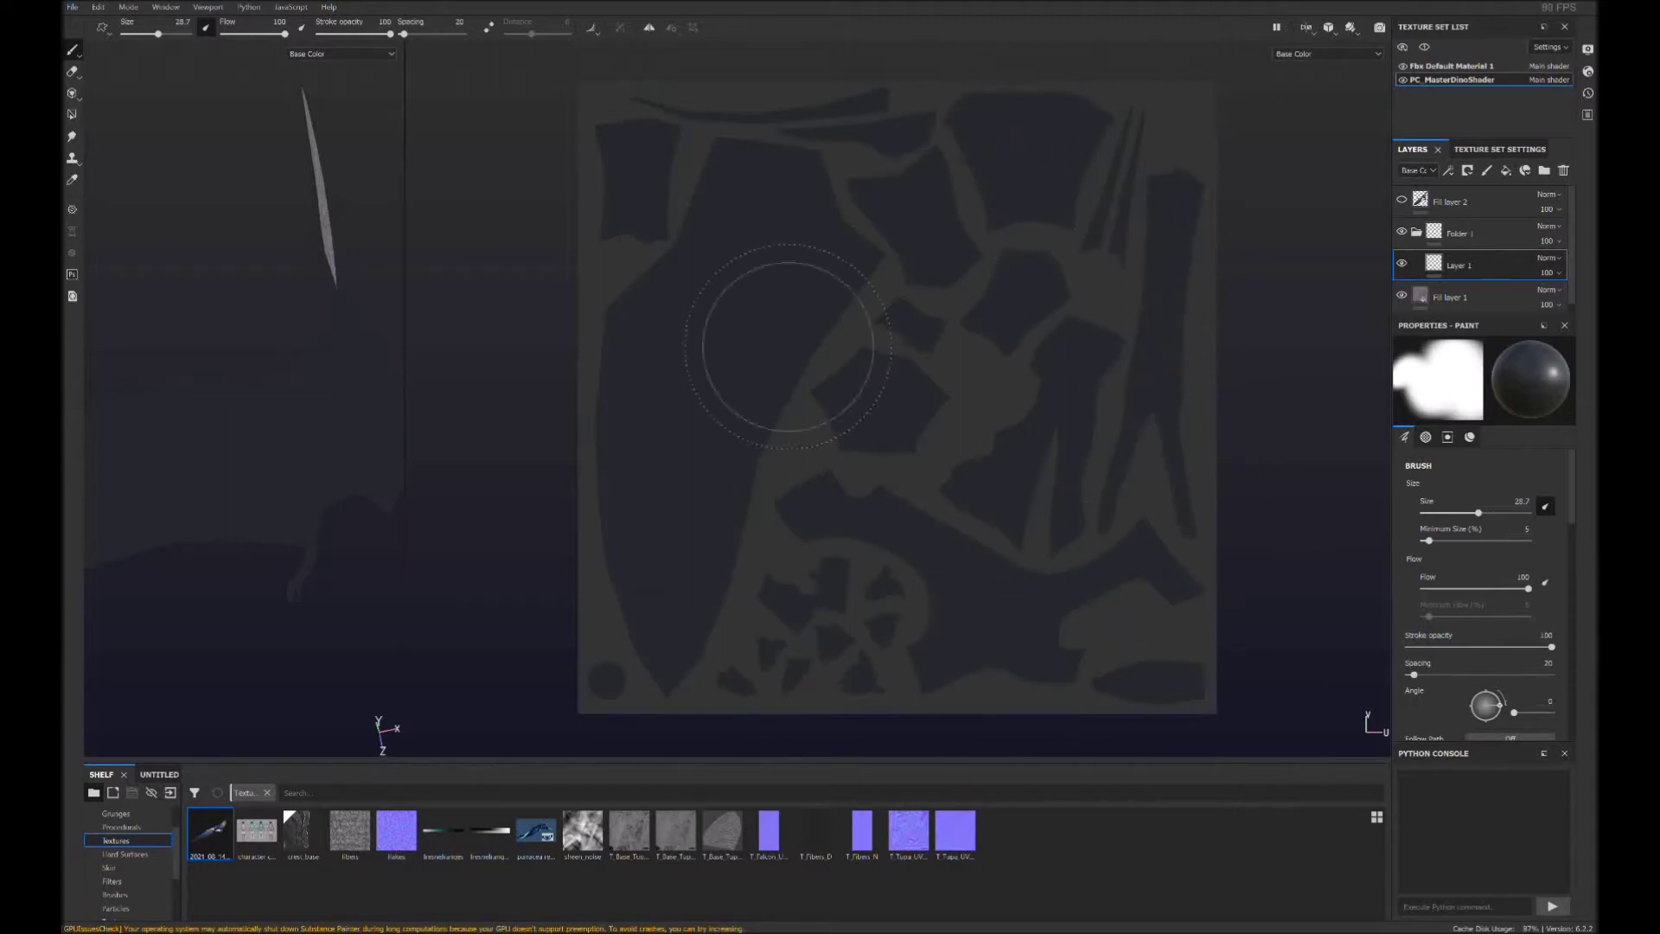
pyautogui.moveTo(404, 569); pyautogui.dragTo(974, 572)
pyautogui.keyDown('alt'); pyautogui.moveTo(500, 529); pyautogui.dragTo(467, 554); pyautogui.keyUp('alt')
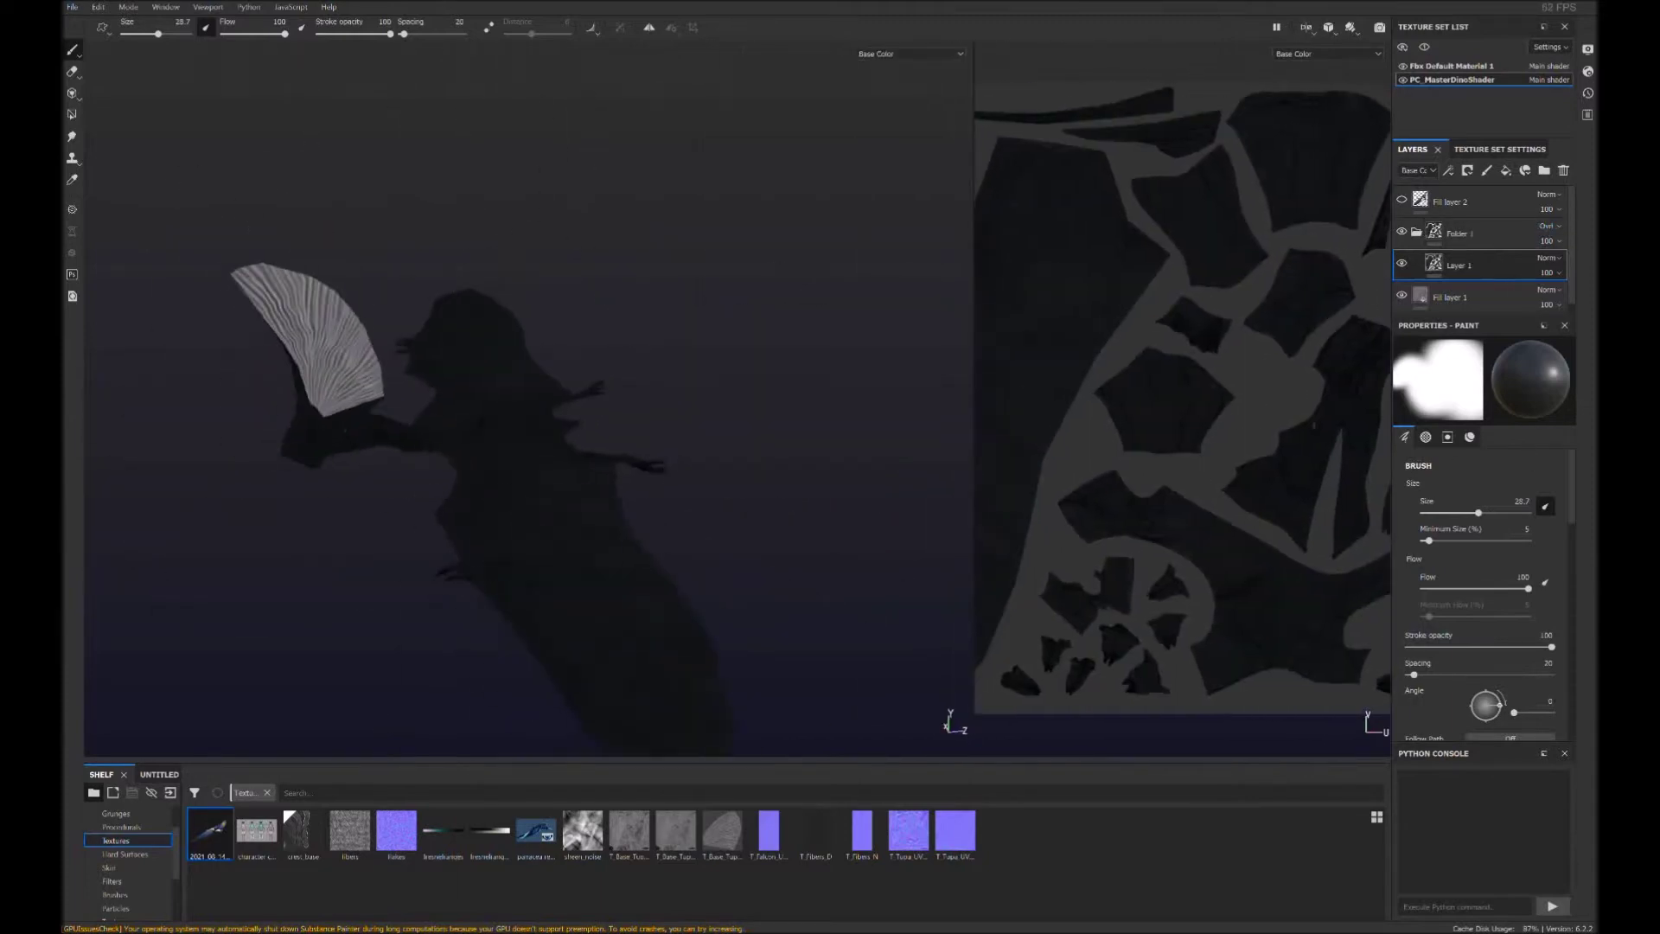
# Orbit the model to a view from above and select brush preset 26
pyautogui.keyDown('alt'); pyautogui.moveTo(861, 666); pyautogui.dragTo(610, 302); pyautogui.keyUp('alt')
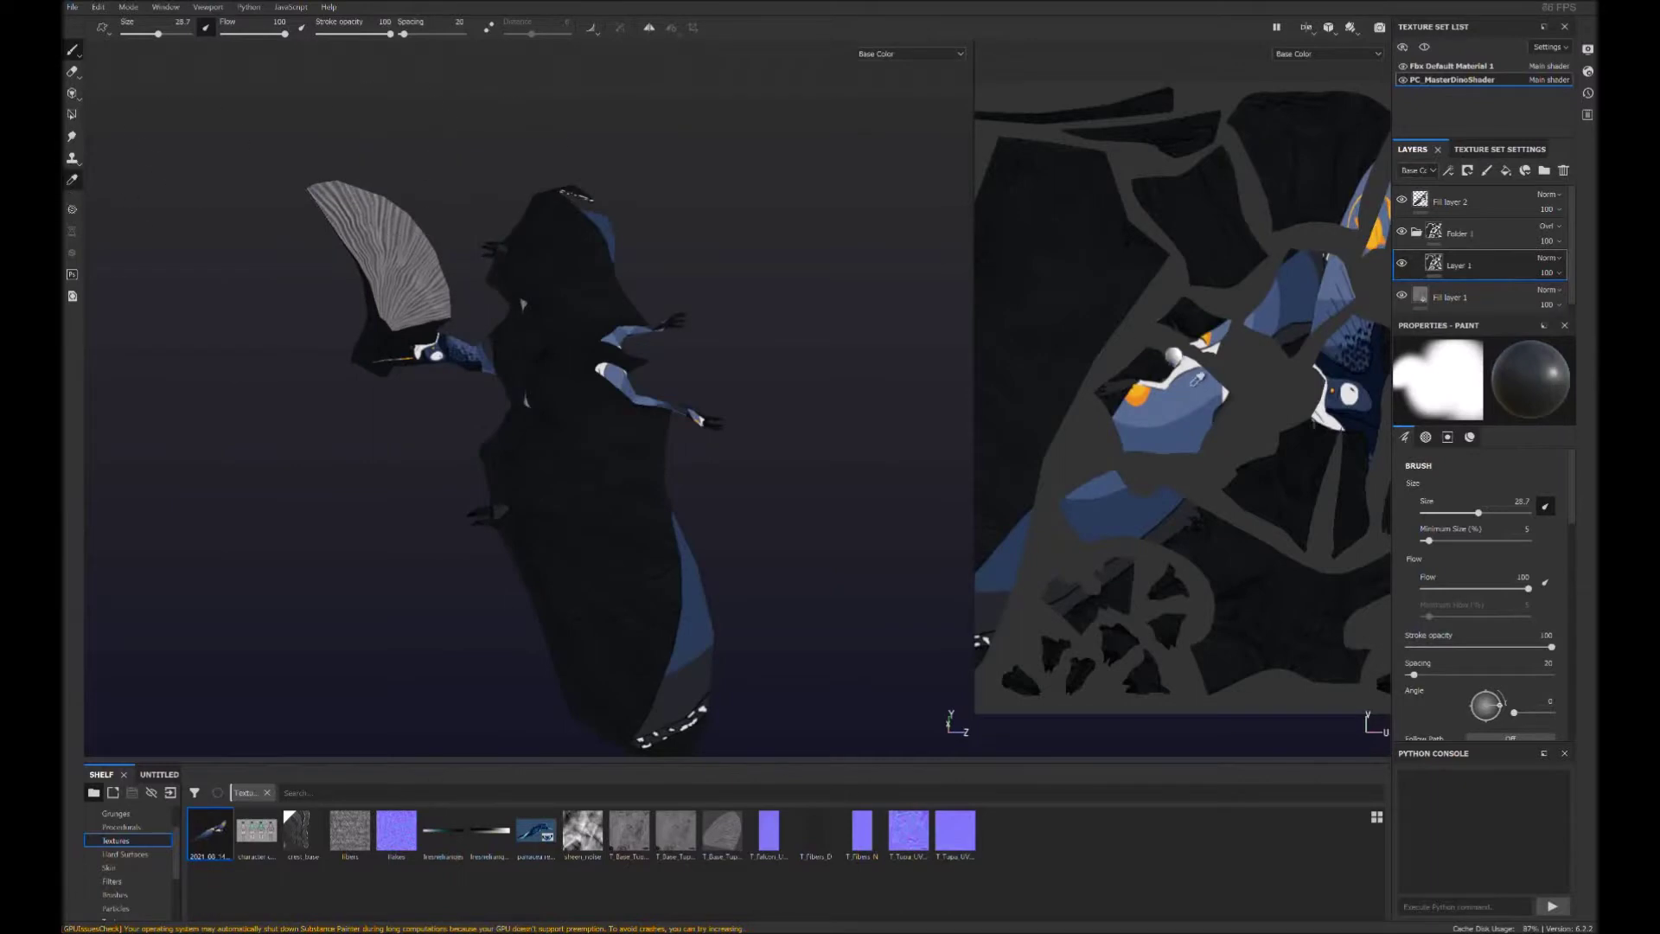
pyautogui.keyDown('alt'); pyautogui.moveTo(519, 432); pyautogui.dragTo(605, 372); pyautogui.keyUp('alt')
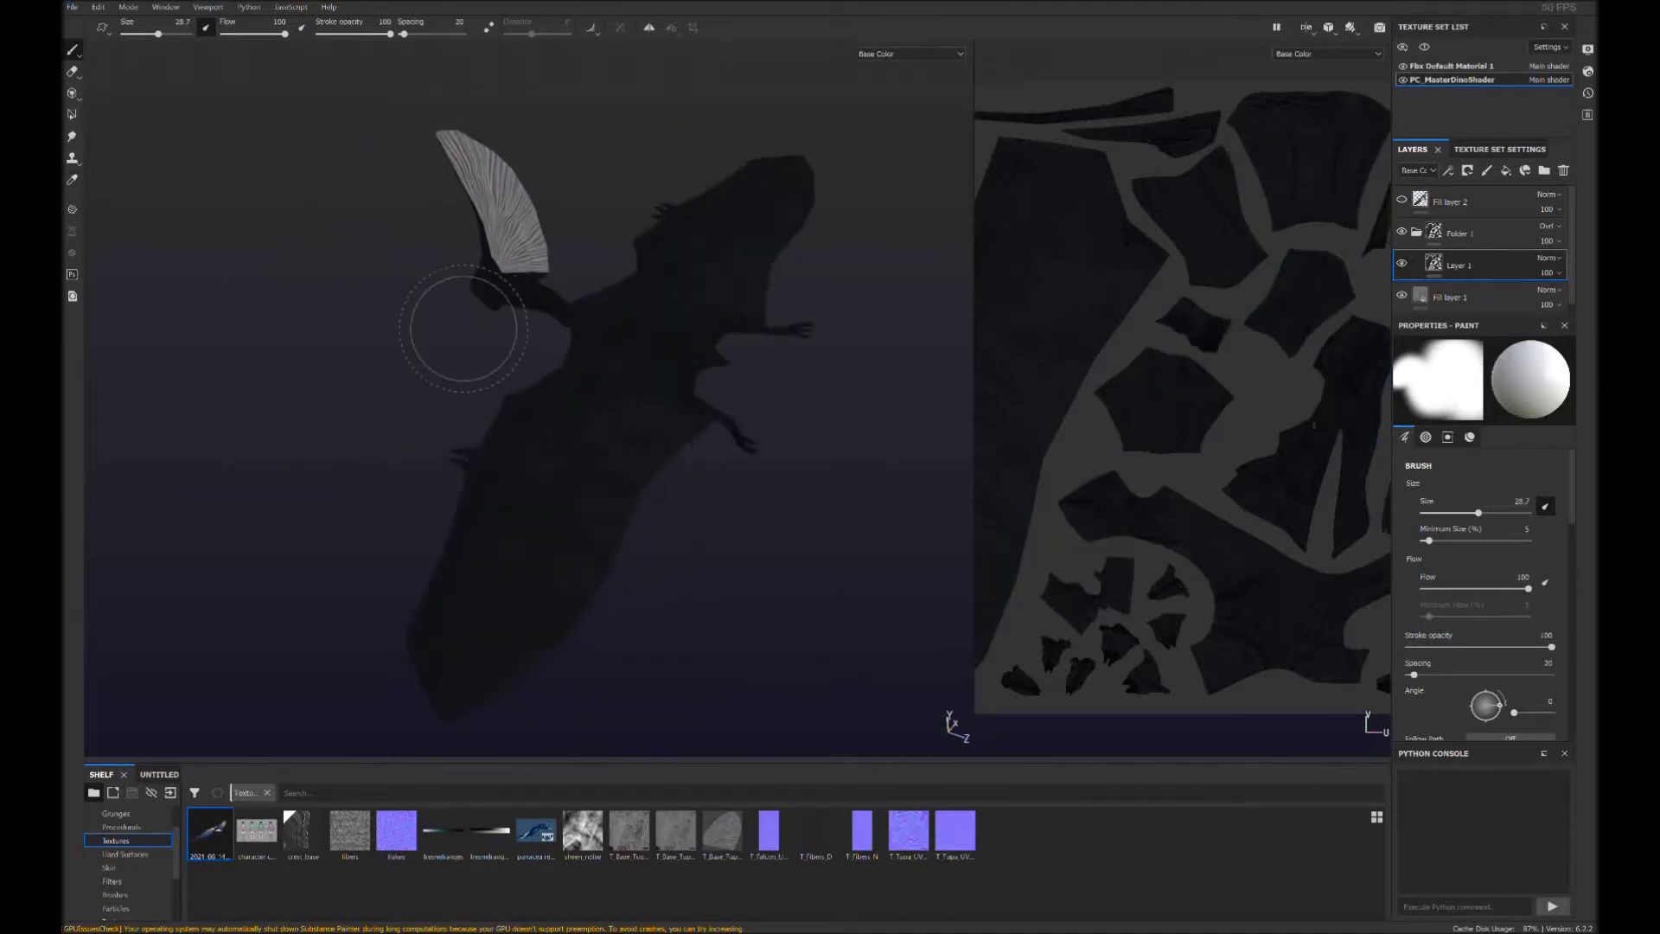
pyautogui.keyDown('alt'); pyautogui.moveTo(464, 329); pyautogui.dragTo(445, 537); pyautogui.keyUp('alt')
pyautogui.click(115, 894)
pyautogui.click(863, 832)
# Touch up paint at the base of the crest, undoing one stray stroke
pyautogui.moveTo(392, 426)
pyautogui.keyDown('alt'); pyautogui.mouseDown()
pyautogui.moveTo(744, 570)
pyautogui.moveTo(612, 648)
pyautogui.moveTo(688, 333)
pyautogui.moveTo(647, 406)
pyautogui.moveTo(605, 199)
pyautogui.mouseUp(); pyautogui.keyUp('alt')
pyautogui.keyDown('alt'); pyautogui.moveTo(731, 482); pyautogui.dragTo(717, 702); pyautogui.keyUp('alt')
pyautogui.keyDown('alt'); pyautogui.moveTo(647, 598); pyautogui.dragTo(723, 667); pyautogui.keyUp('alt')
pyautogui.moveTo(692, 450)
pyautogui.mouseDown()
pyautogui.moveTo(735, 519)
pyautogui.moveTo(614, 487)
pyautogui.moveTo(644, 549)
pyautogui.moveTo(605, 571)
pyautogui.moveTo(683, 528)
pyautogui.moveTo(718, 545)
pyautogui.mouseUp()
pyautogui.hotkey('ctrl', 'z')
pyautogui.moveTo(717, 545)
pyautogui.keyDown('alt'); pyautogui.mouseDown()
pyautogui.moveTo(622, 623)
pyautogui.moveTo(611, 556)
pyautogui.moveTo(666, 497)
pyautogui.mouseUp(); pyautogui.keyUp('alt')
pyautogui.moveTo(666, 498); pyautogui.dragTo(668, 500)
pyautogui.moveTo(578, 534)
pyautogui.keyDown('alt'); pyautogui.mouseDown()
pyautogui.moveTo(578, 594)
pyautogui.moveTo(511, 593)
pyautogui.moveTo(537, 537)
pyautogui.moveTo(584, 682)
pyautogui.mouseUp(); pyautogui.keyUp('alt')
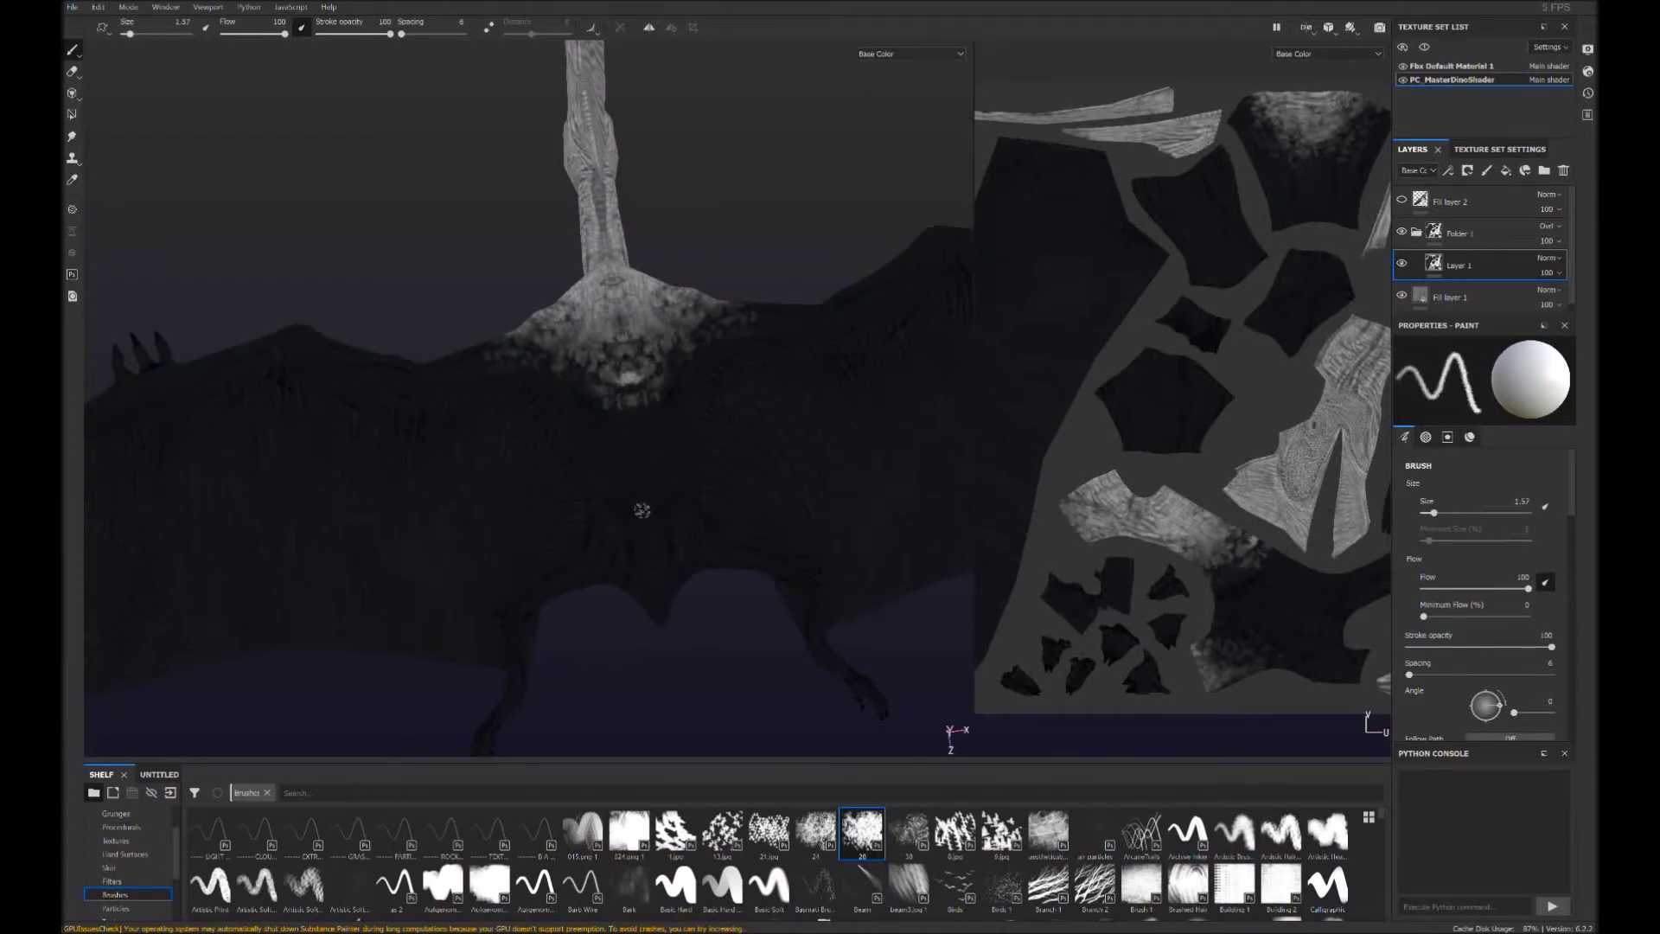
# Stamp bright speckled fur over the lower body, arm and wing joint
pyautogui.moveTo(637, 508); pyautogui.dragTo(519, 575)
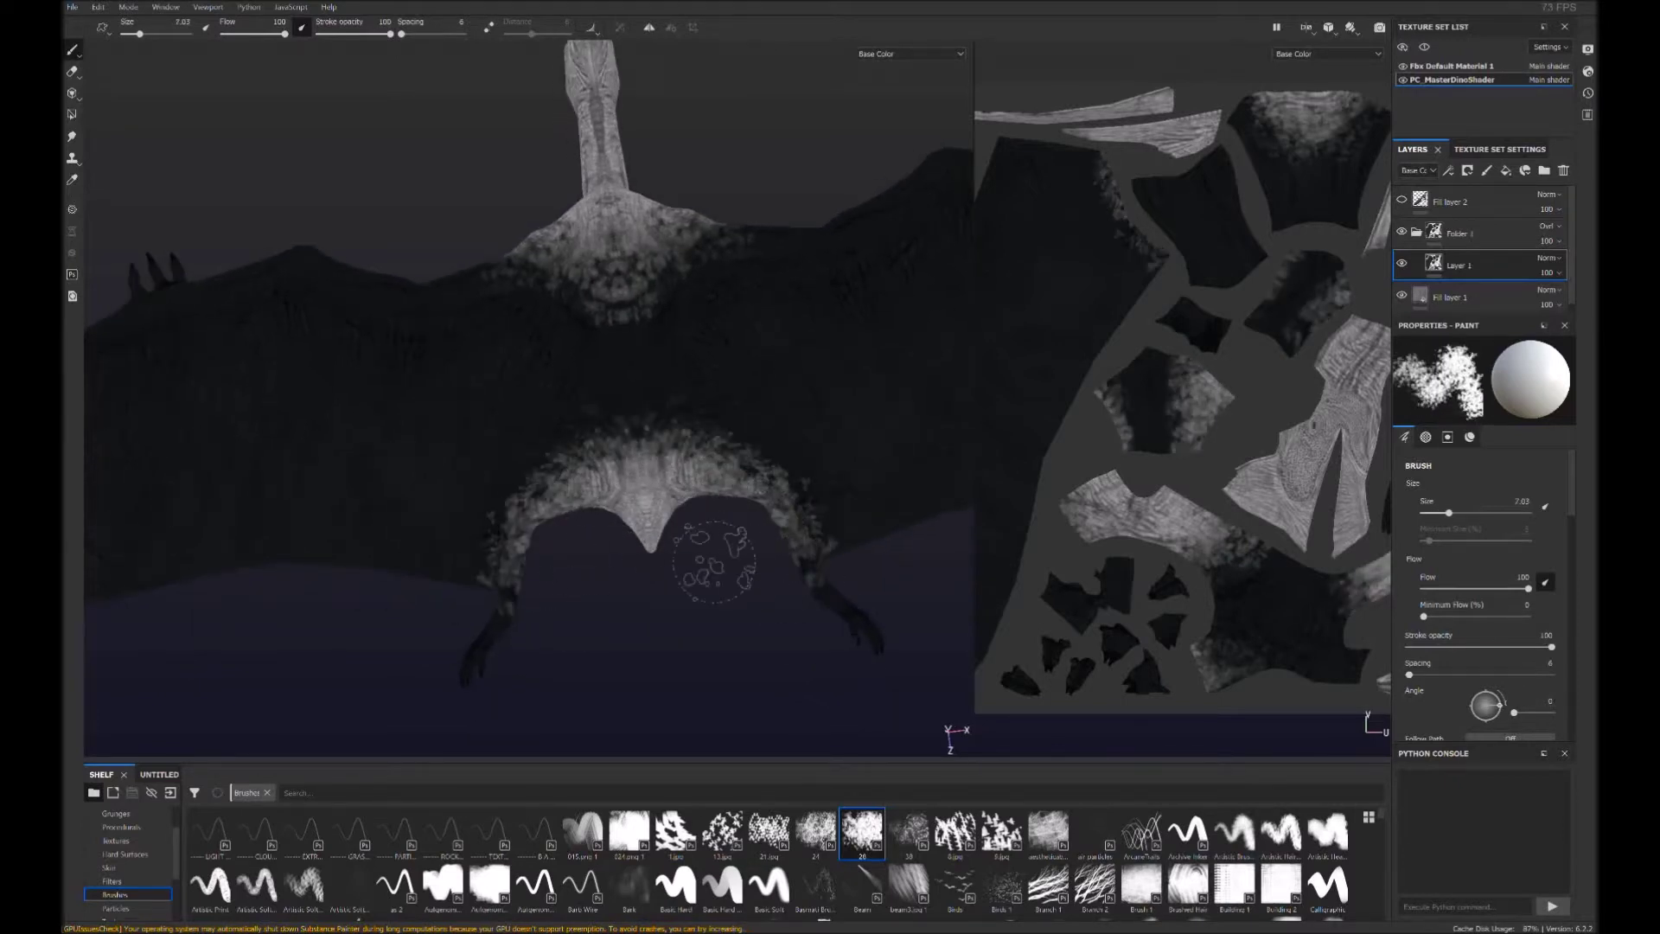
pyautogui.keyDown('alt'); pyautogui.moveTo(520, 649); pyautogui.dragTo(502, 415); pyautogui.keyUp('alt')
pyautogui.moveTo(605, 450)
pyautogui.mouseDown()
pyautogui.moveTo(493, 391)
pyautogui.moveTo(705, 426)
pyautogui.moveTo(471, 606)
pyautogui.mouseUp()
pyautogui.moveTo(472, 407)
pyautogui.mouseDown()
pyautogui.moveTo(436, 445)
pyautogui.moveTo(675, 449)
pyautogui.moveTo(573, 621)
pyautogui.mouseUp()
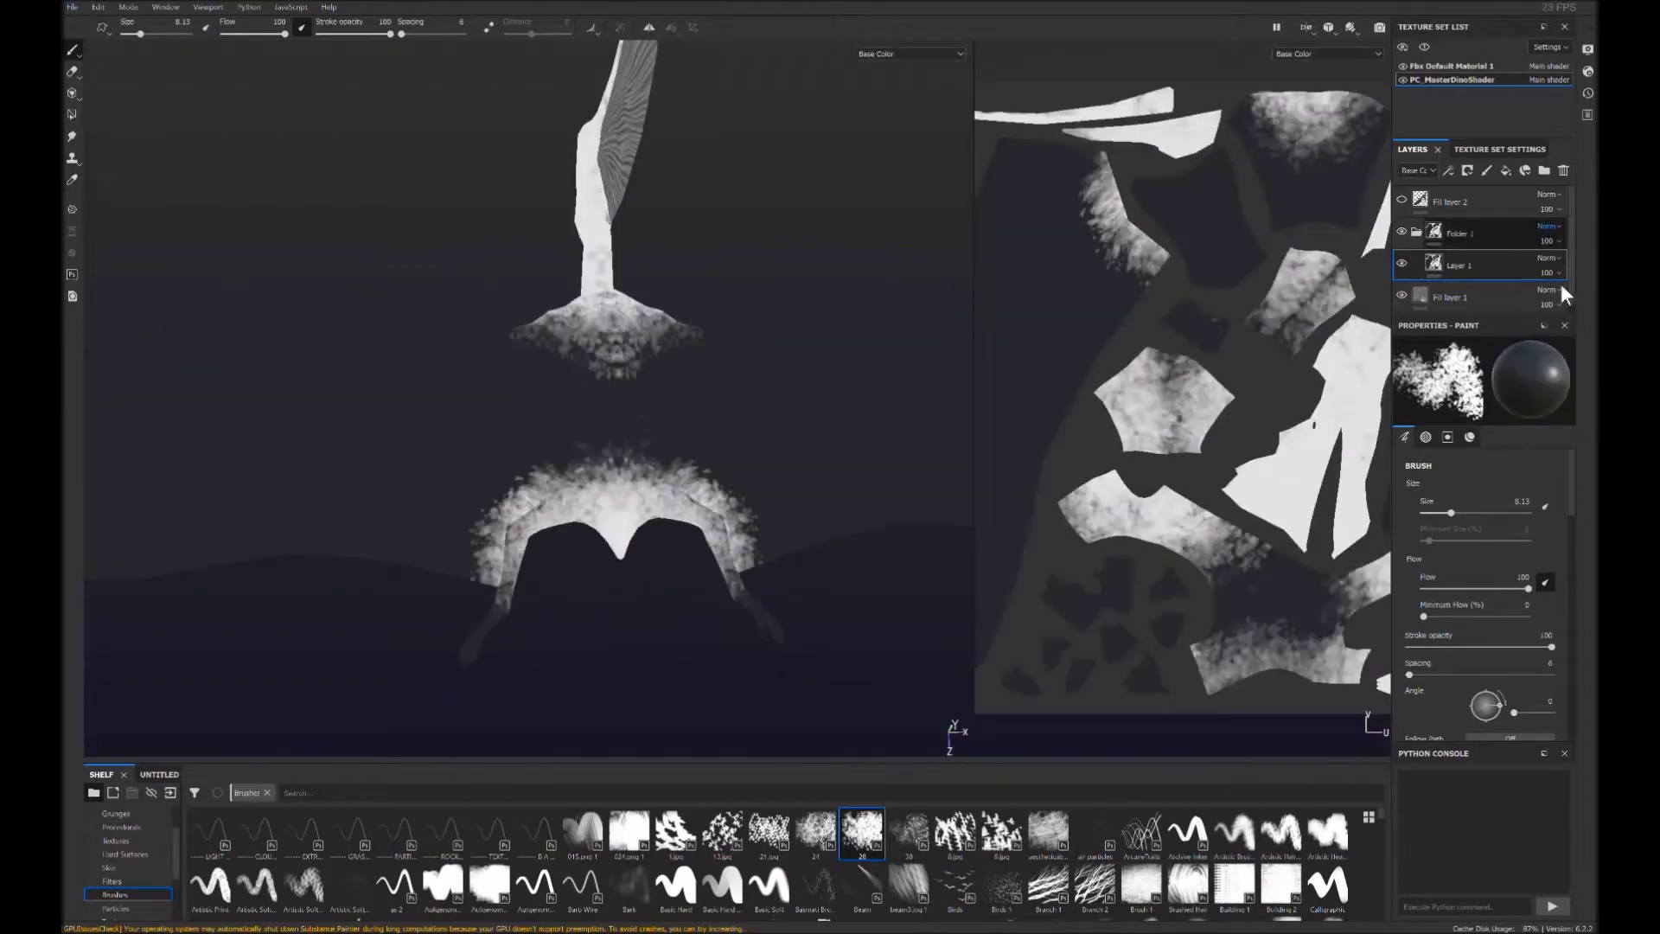
pyautogui.keyDown('ctrl'); pyautogui.moveTo(606, 432); pyautogui.dragTo(627, 432, button='right'); pyautogui.keyUp('ctrl')
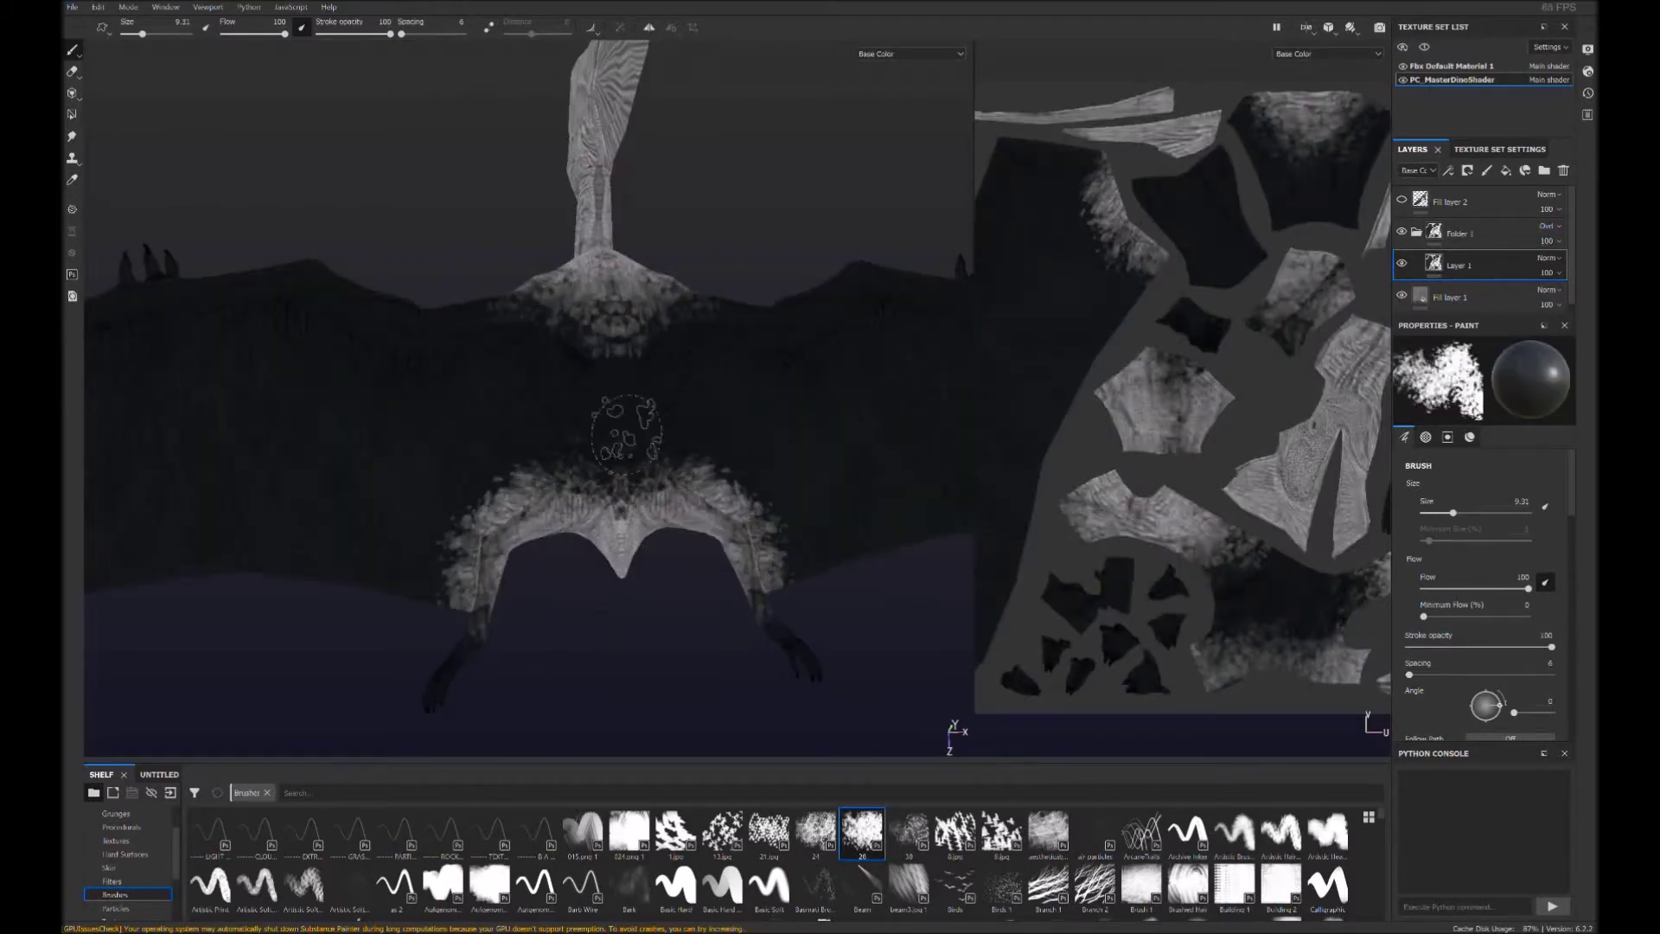
# Darken the fur on the belly and wing joint with a thin brush
pyautogui.keyDown('alt'); pyautogui.moveTo(566, 318); pyautogui.dragTo(540, 562); pyautogui.keyUp('alt')
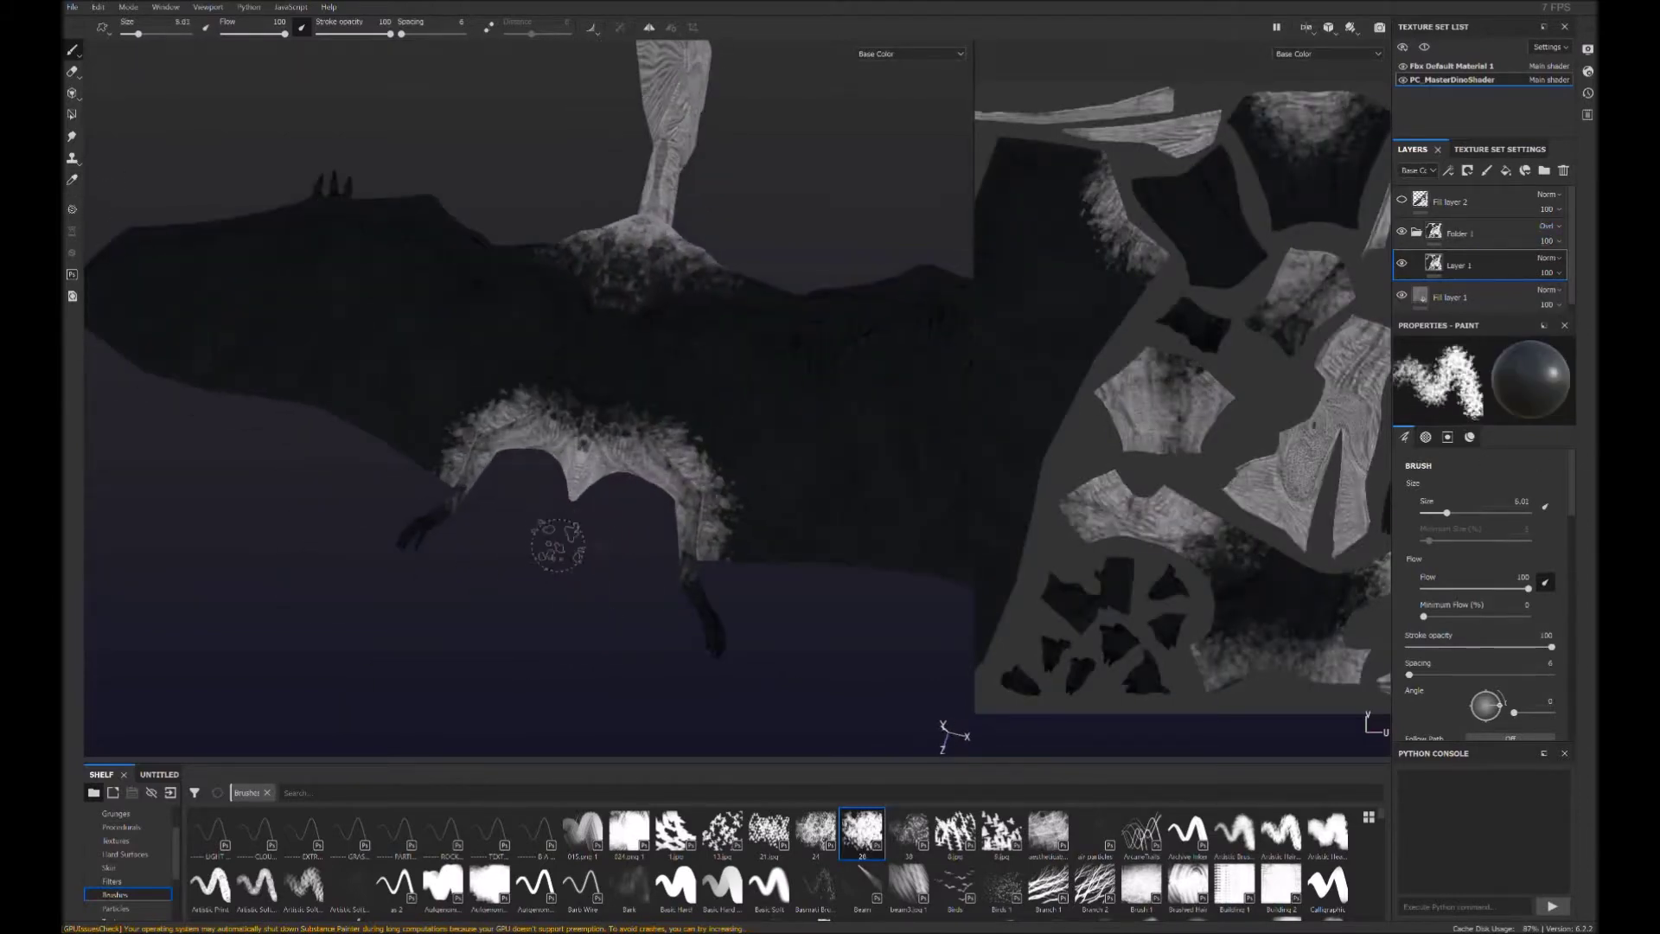
pyautogui.keyDown('ctrl'); pyautogui.moveTo(588, 536); pyautogui.dragTo(554, 536, button='right'); pyautogui.keyUp('ctrl')
pyautogui.keyDown('ctrl'); pyautogui.moveTo(709, 545); pyautogui.dragTo(724, 534, button='right'); pyautogui.keyUp('ctrl')
pyautogui.moveTo(644, 437); pyautogui.dragTo(710, 467)
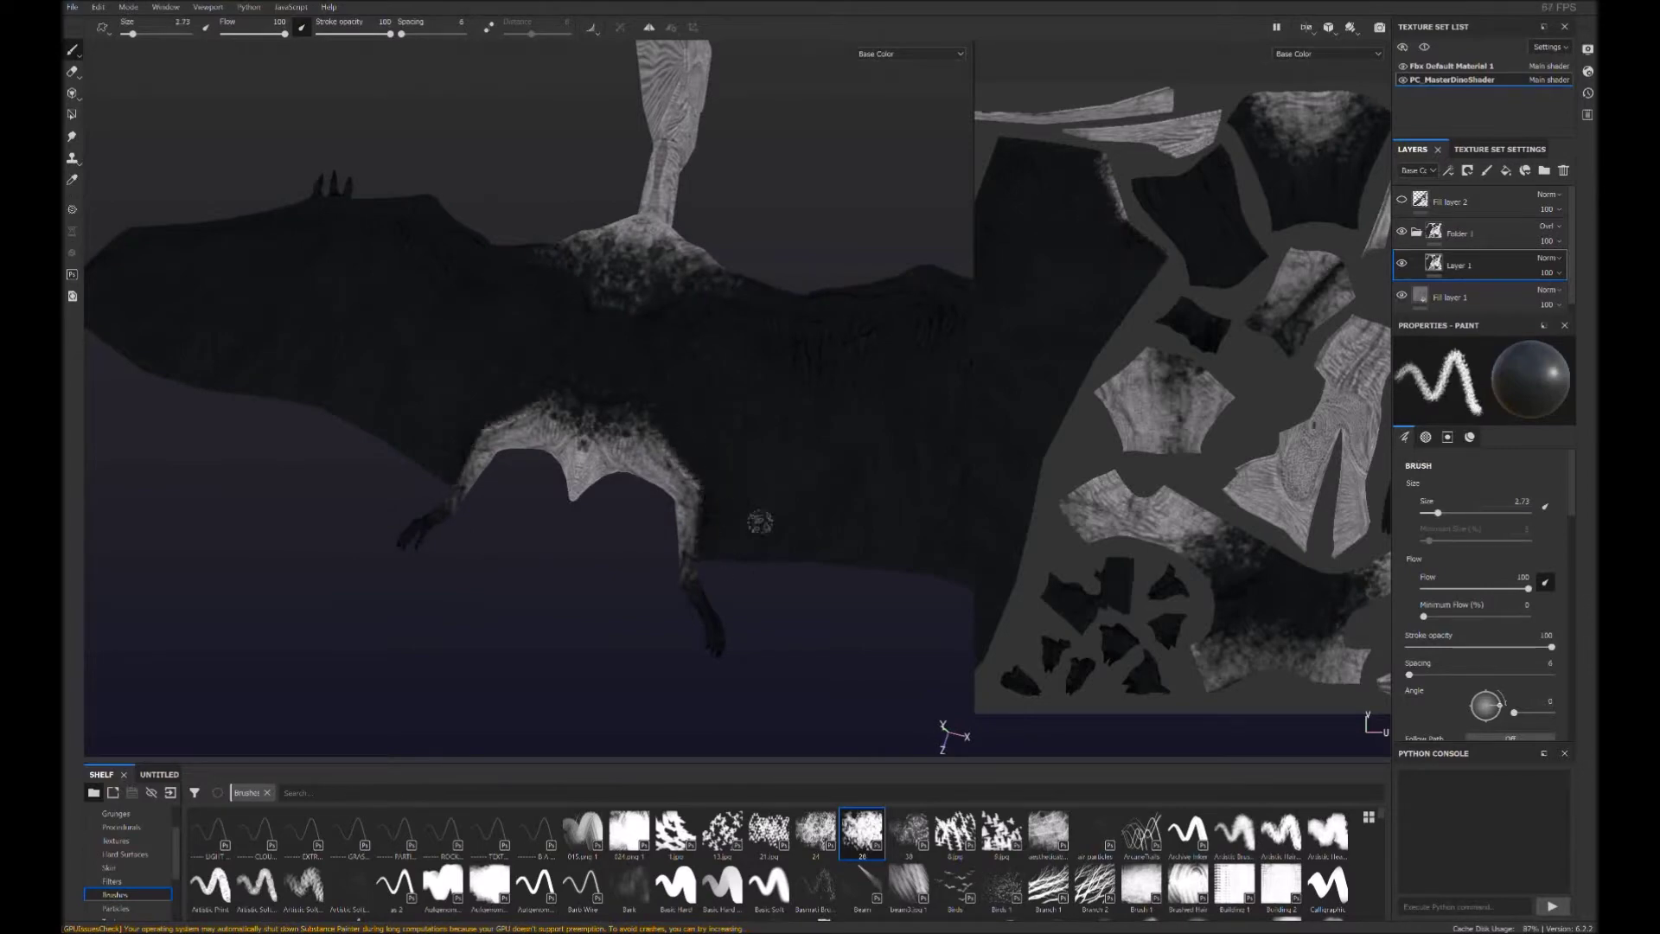
pyautogui.moveTo(720, 545)
pyautogui.keyDown('alt'); pyautogui.mouseDown()
pyautogui.moveTo(400, 475)
pyautogui.moveTo(612, 593)
pyautogui.moveTo(545, 522)
pyautogui.moveTo(404, 808)
pyautogui.mouseUp(); pyautogui.keyUp('alt')
# Select Kyle's Running brush via a 'run' search and work curved strokes over the chest
pyautogui.click(397, 792)
pyautogui.write('run')
pyautogui.click(489, 833)
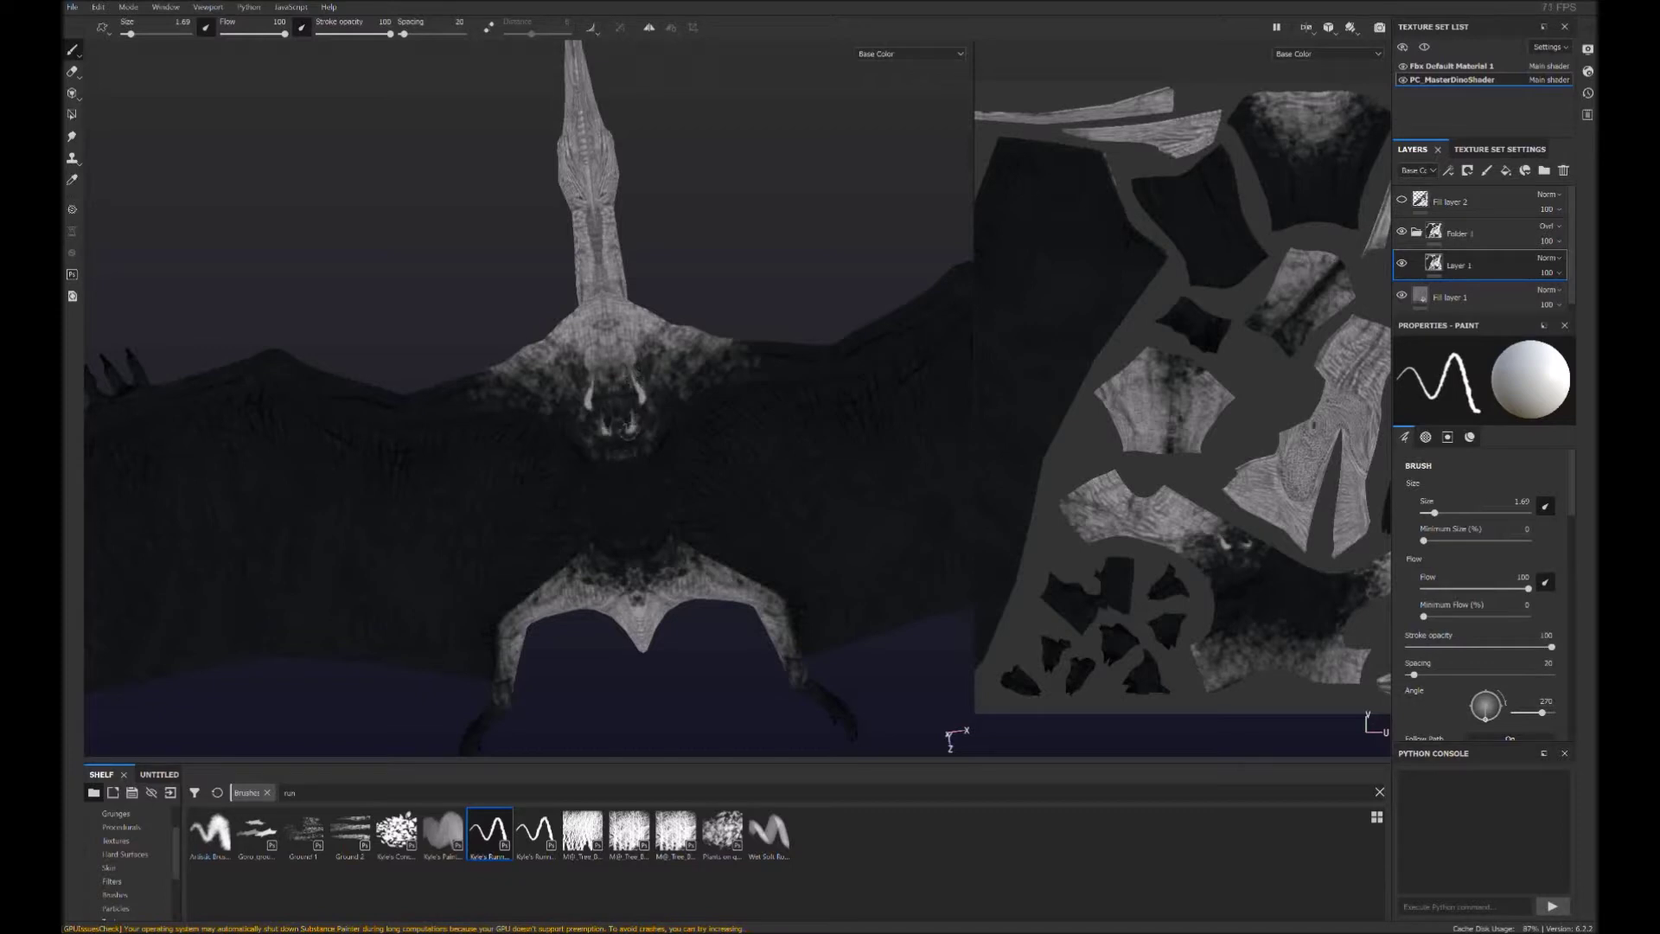
pyautogui.moveTo(665, 547)
pyautogui.keyDown('alt'); pyautogui.mouseDown()
pyautogui.moveTo(686, 451)
pyautogui.moveTo(648, 494)
pyautogui.mouseUp(); pyautogui.keyUp('alt')
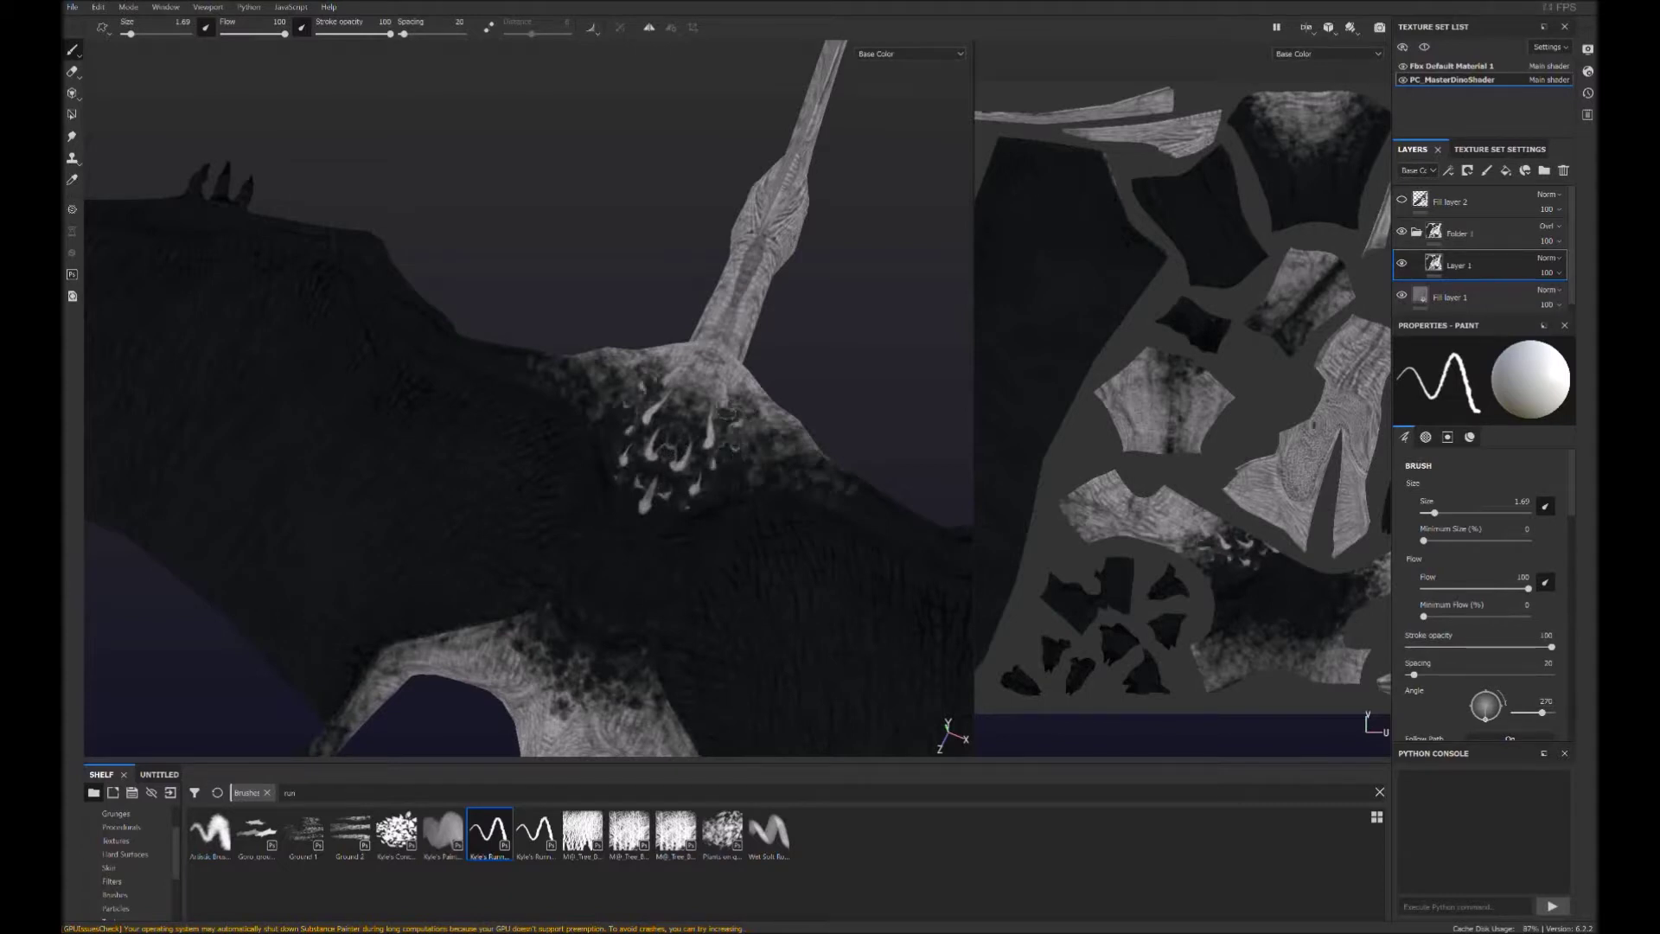
pyautogui.keyDown('alt'); pyautogui.moveTo(732, 410); pyautogui.dragTo(598, 517); pyautogui.keyUp('alt')
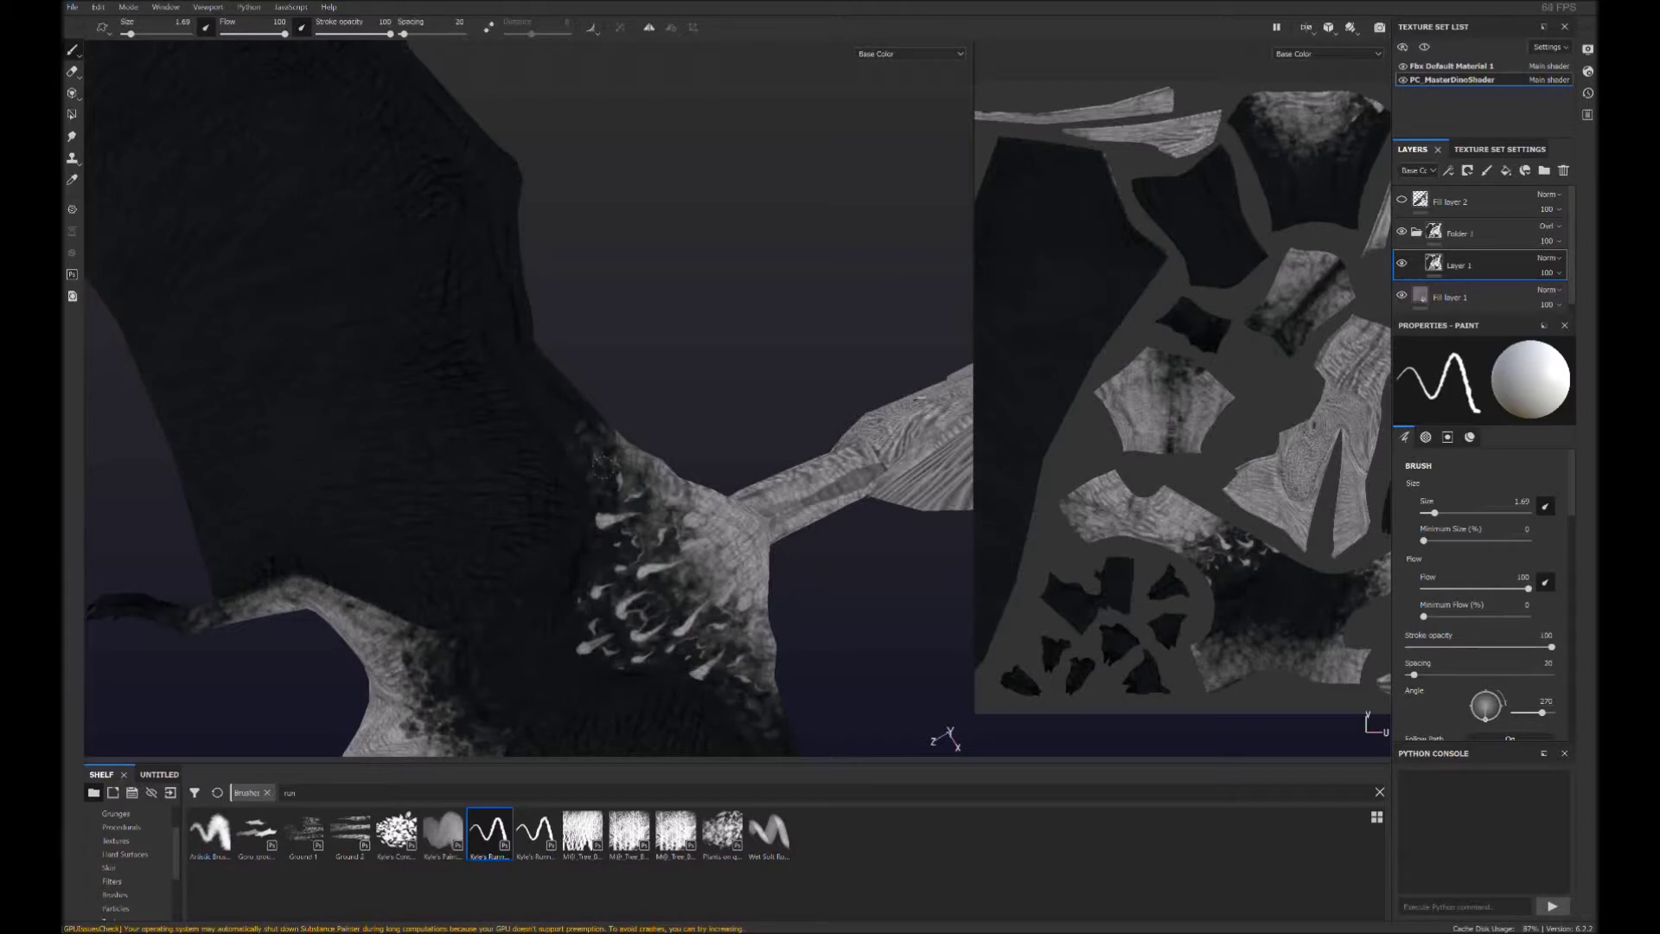
pyautogui.keyDown('alt'); pyautogui.moveTo(602, 473); pyautogui.dragTo(658, 433); pyautogui.keyUp('alt')
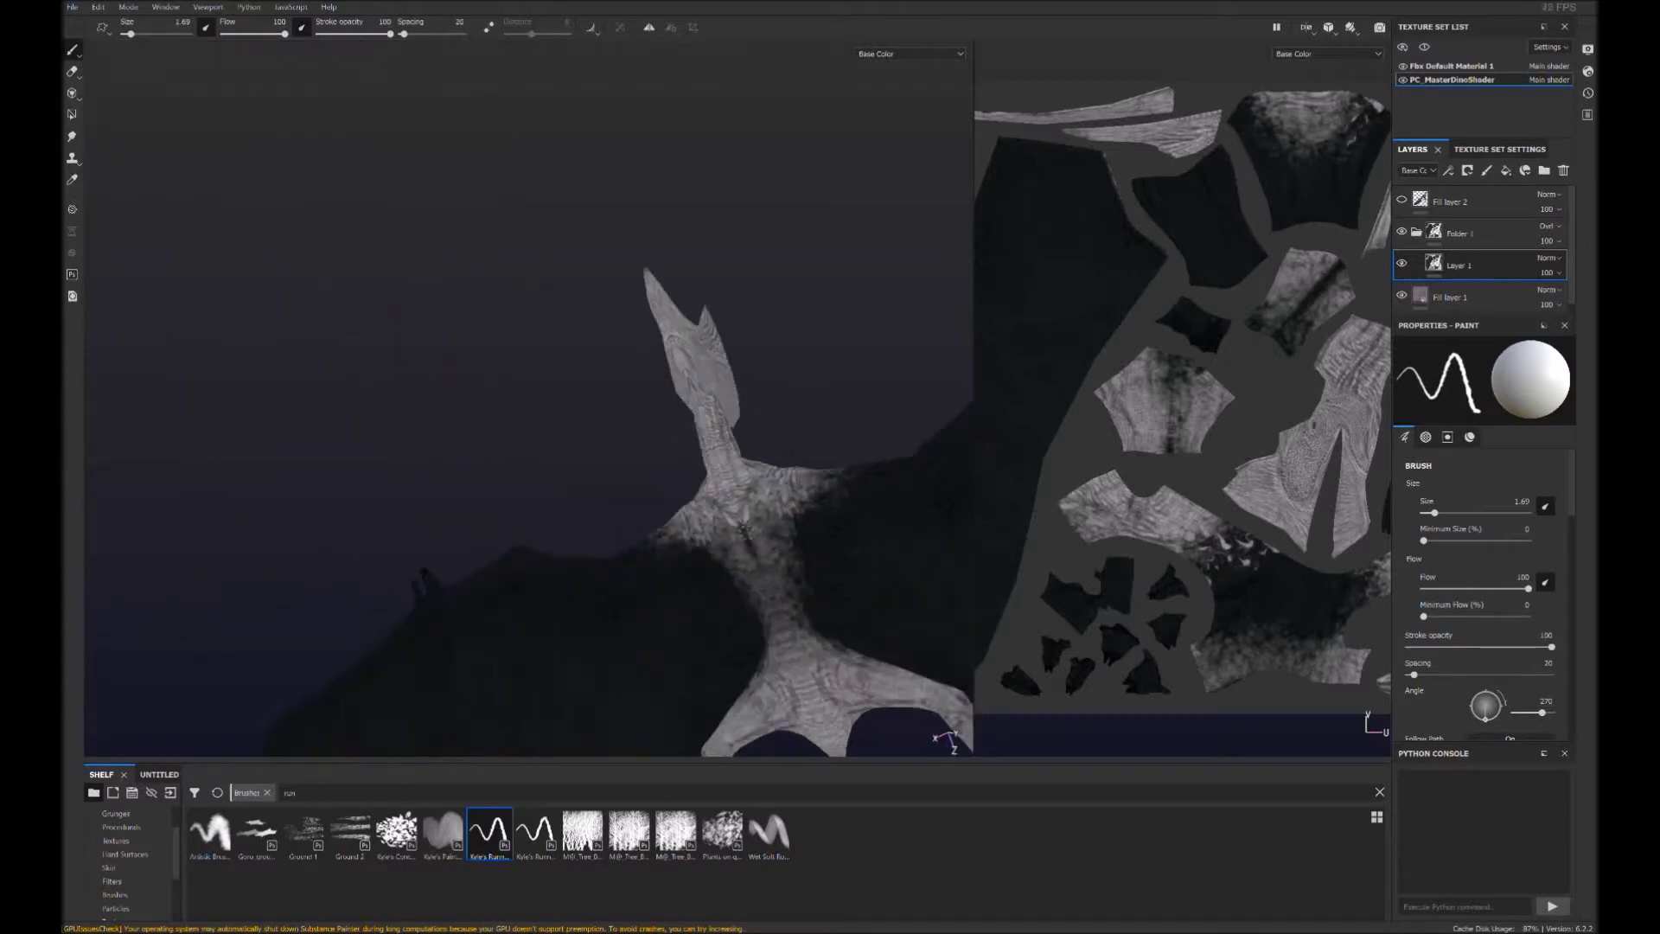
# Try the artistic brush while viewing the wing, then return to the brush search
pyautogui.click(1380, 792)
pyautogui.click(1327, 832)
pyautogui.moveTo(761, 527)
pyautogui.keyDown('alt'); pyautogui.mouseDown()
pyautogui.moveTo(635, 627)
pyautogui.moveTo(657, 597)
pyautogui.mouseUp(); pyautogui.keyUp('alt')
pyautogui.click(315, 792)
# Reselect the running brush and paint spike markings on the belly
pyautogui.write('run')
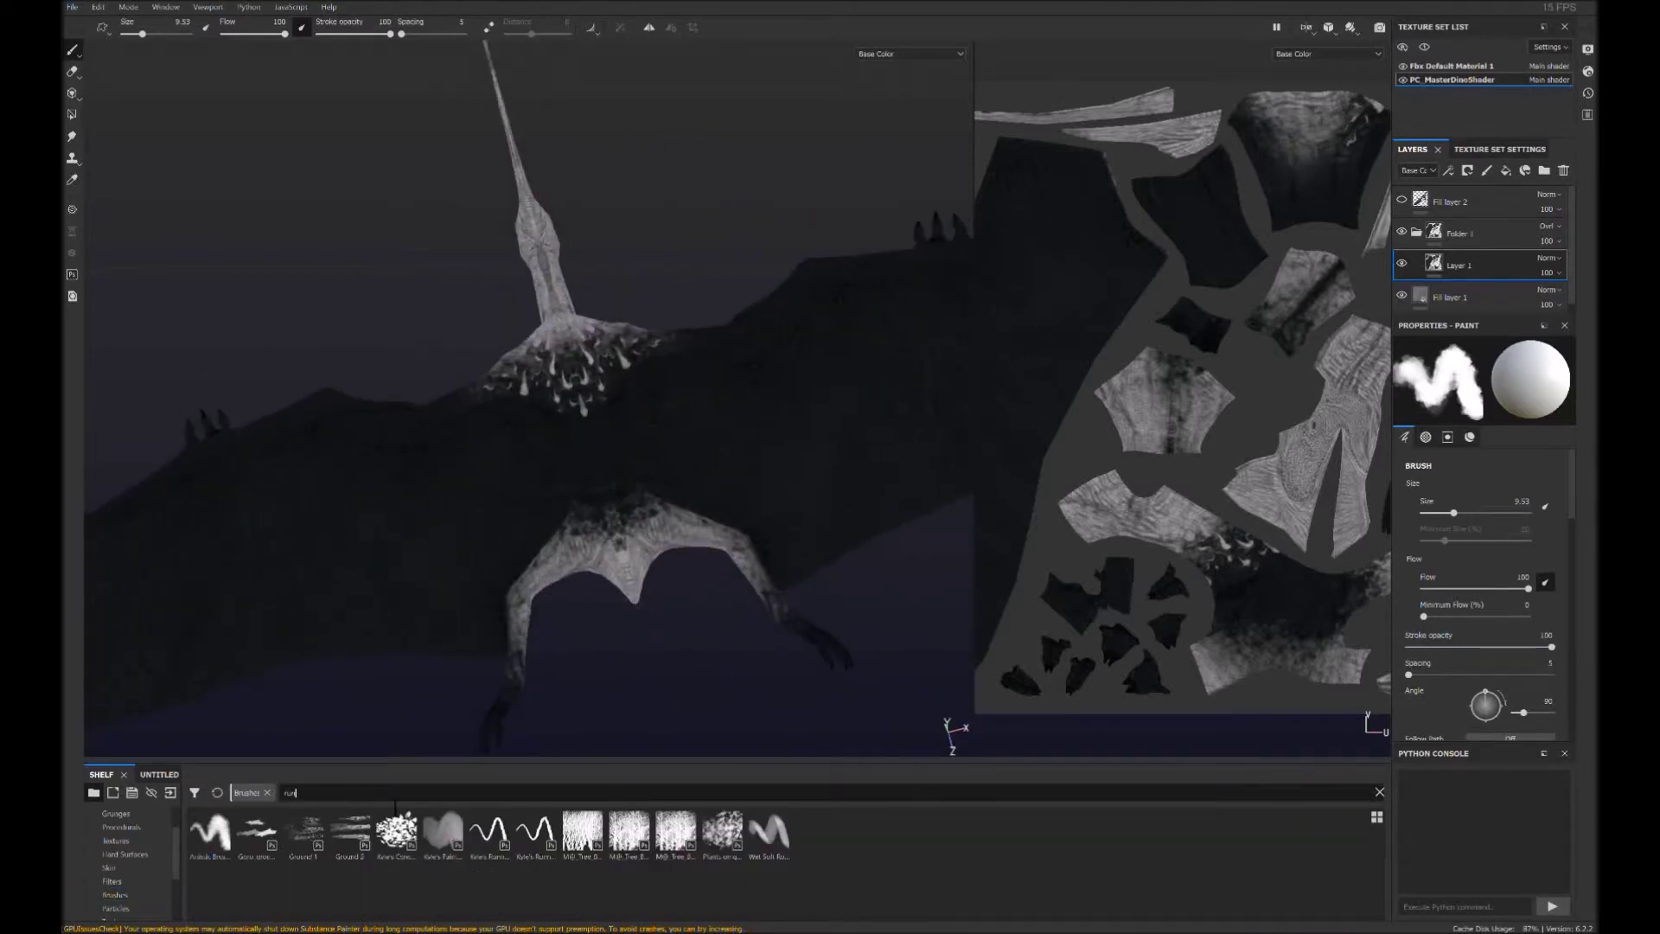
pyautogui.click(489, 832)
pyautogui.keyDown('alt'); pyautogui.moveTo(315, 467); pyautogui.dragTo(346, 484); pyautogui.keyUp('alt')
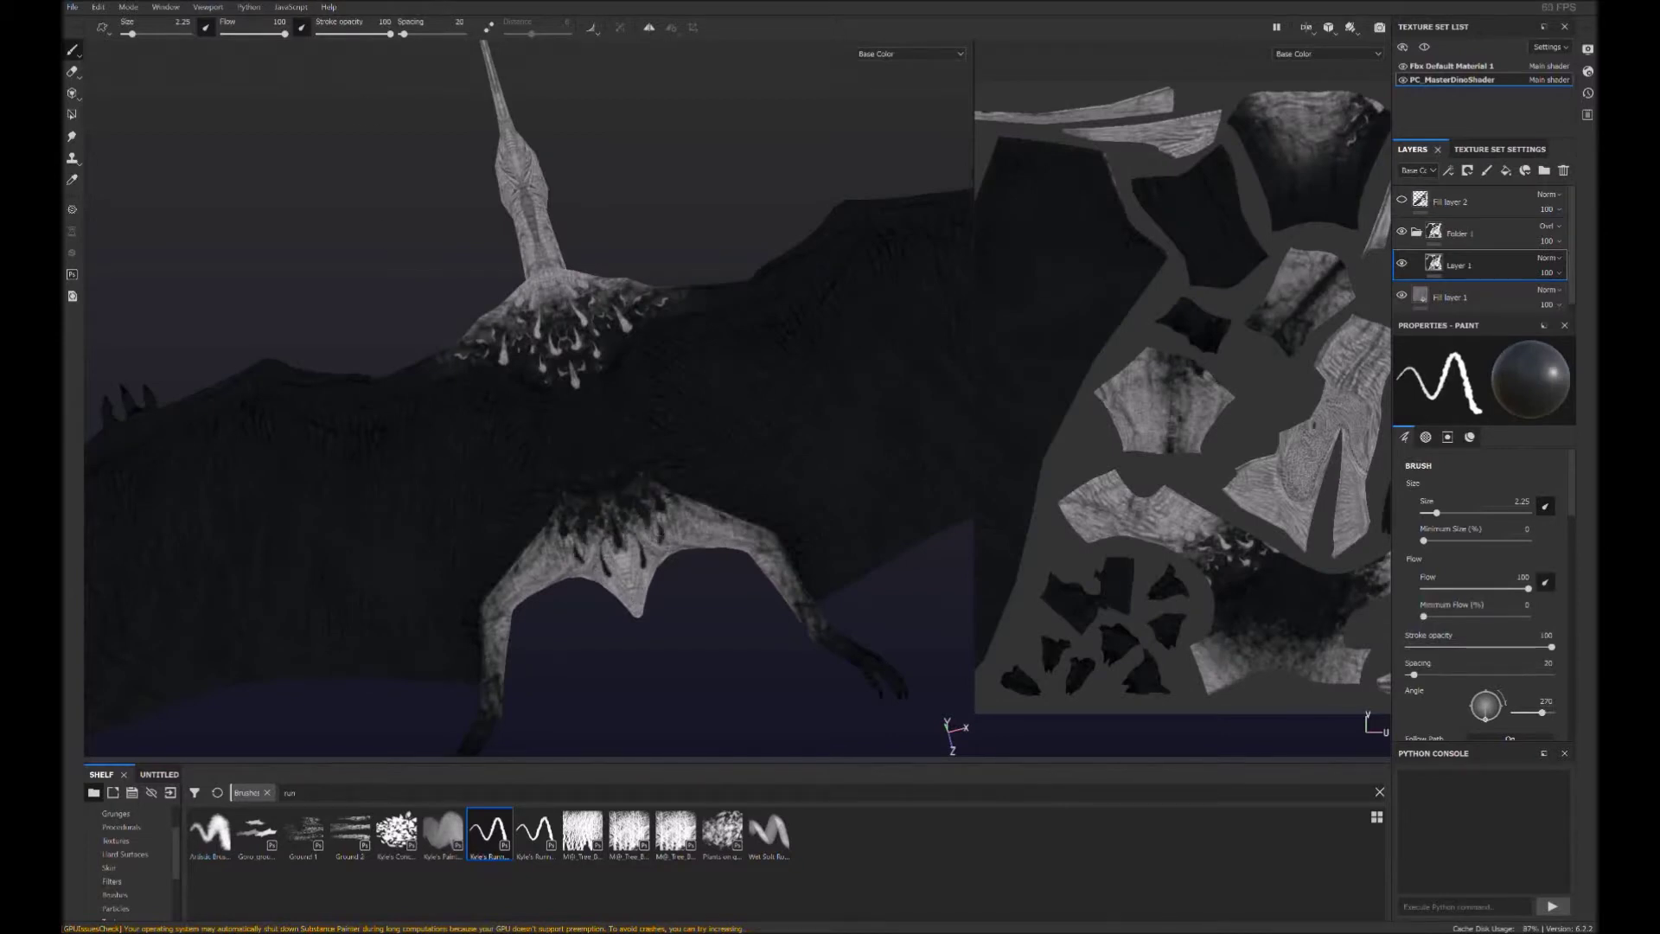
pyautogui.keyDown('alt'); pyautogui.moveTo(790, 641); pyautogui.dragTo(433, 562); pyautogui.keyUp('alt')
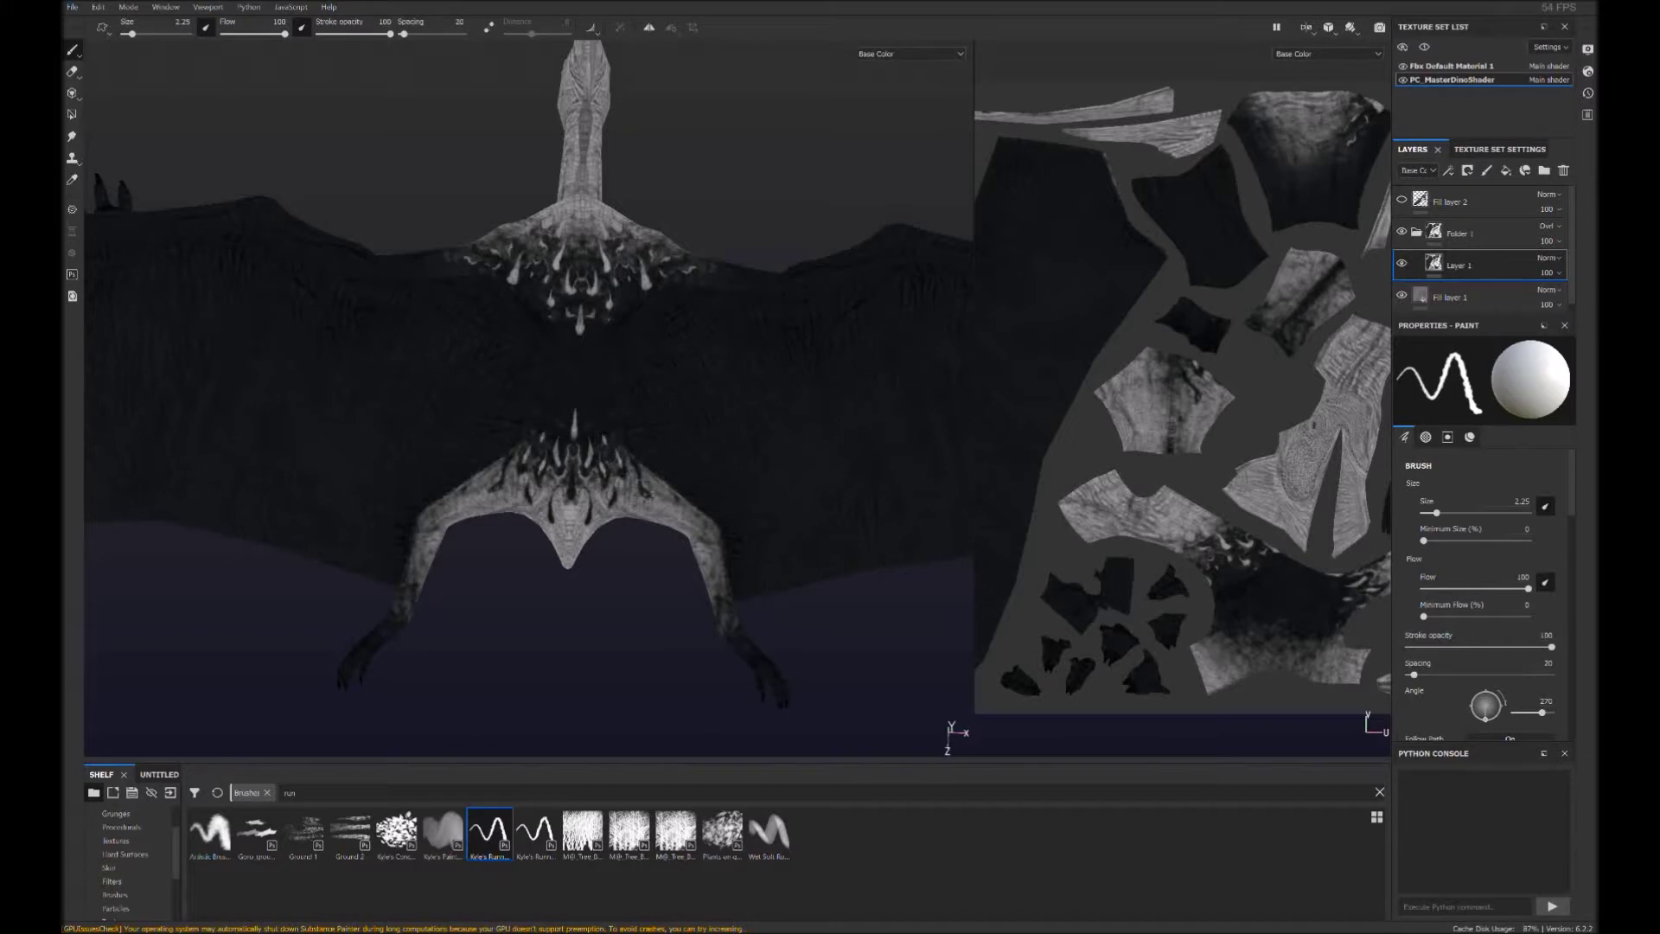
pyautogui.keyDown('alt'); pyautogui.moveTo(519, 389); pyautogui.dragTo(415, 441); pyautogui.keyUp('alt')
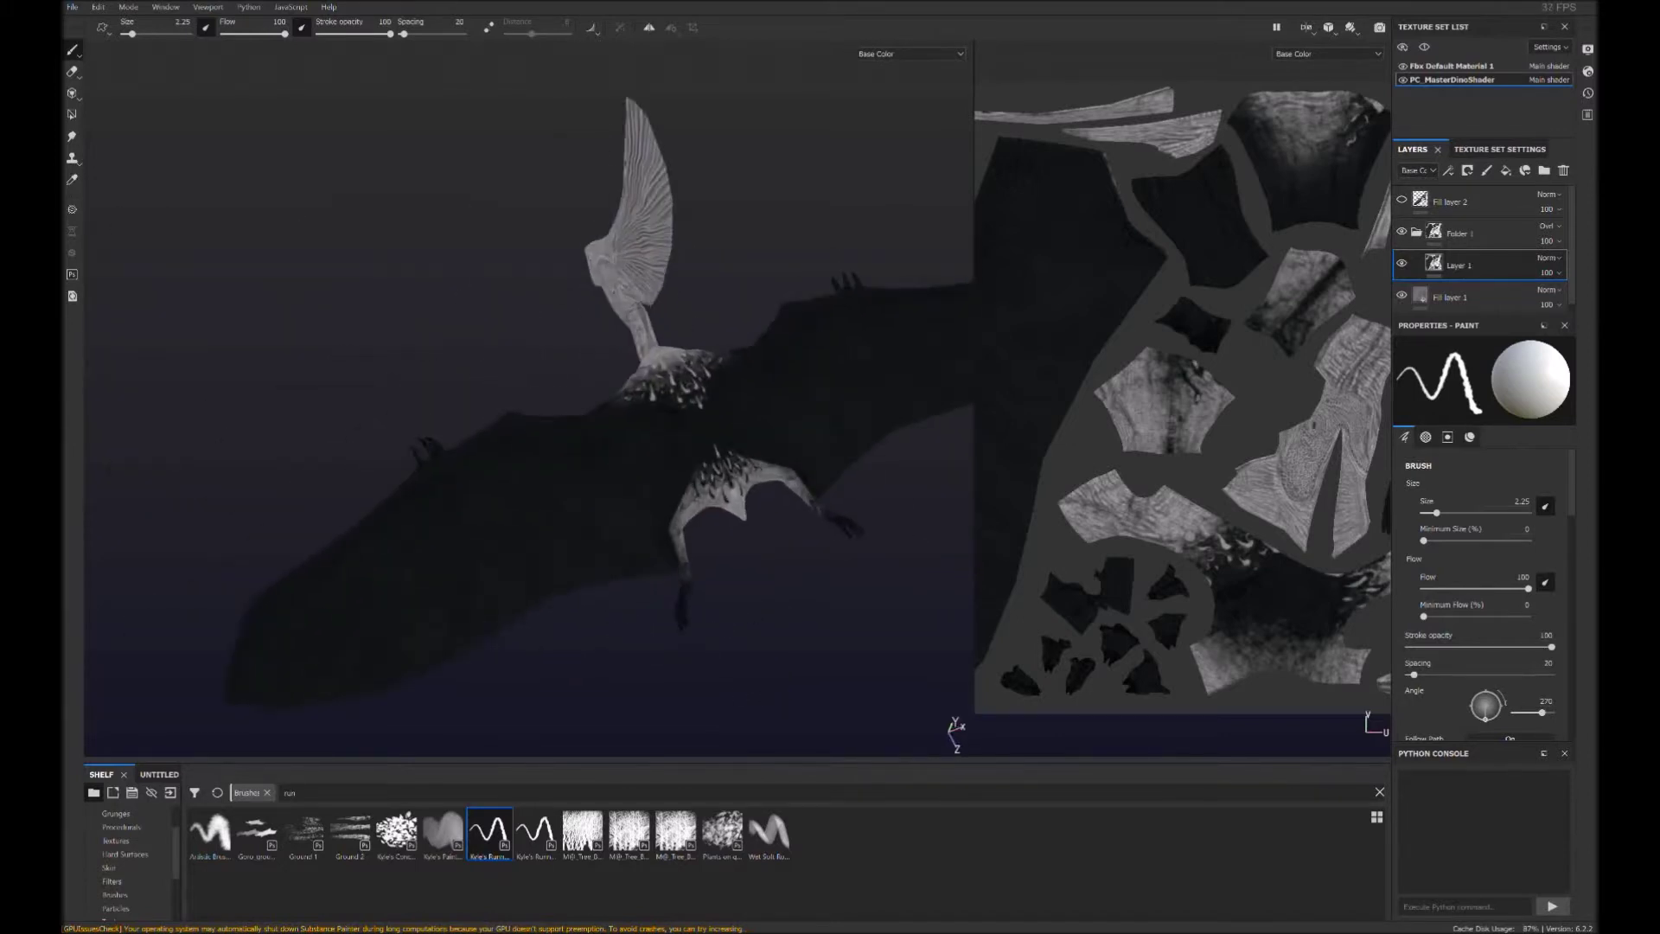
pyautogui.scroll(3, 559, 588)
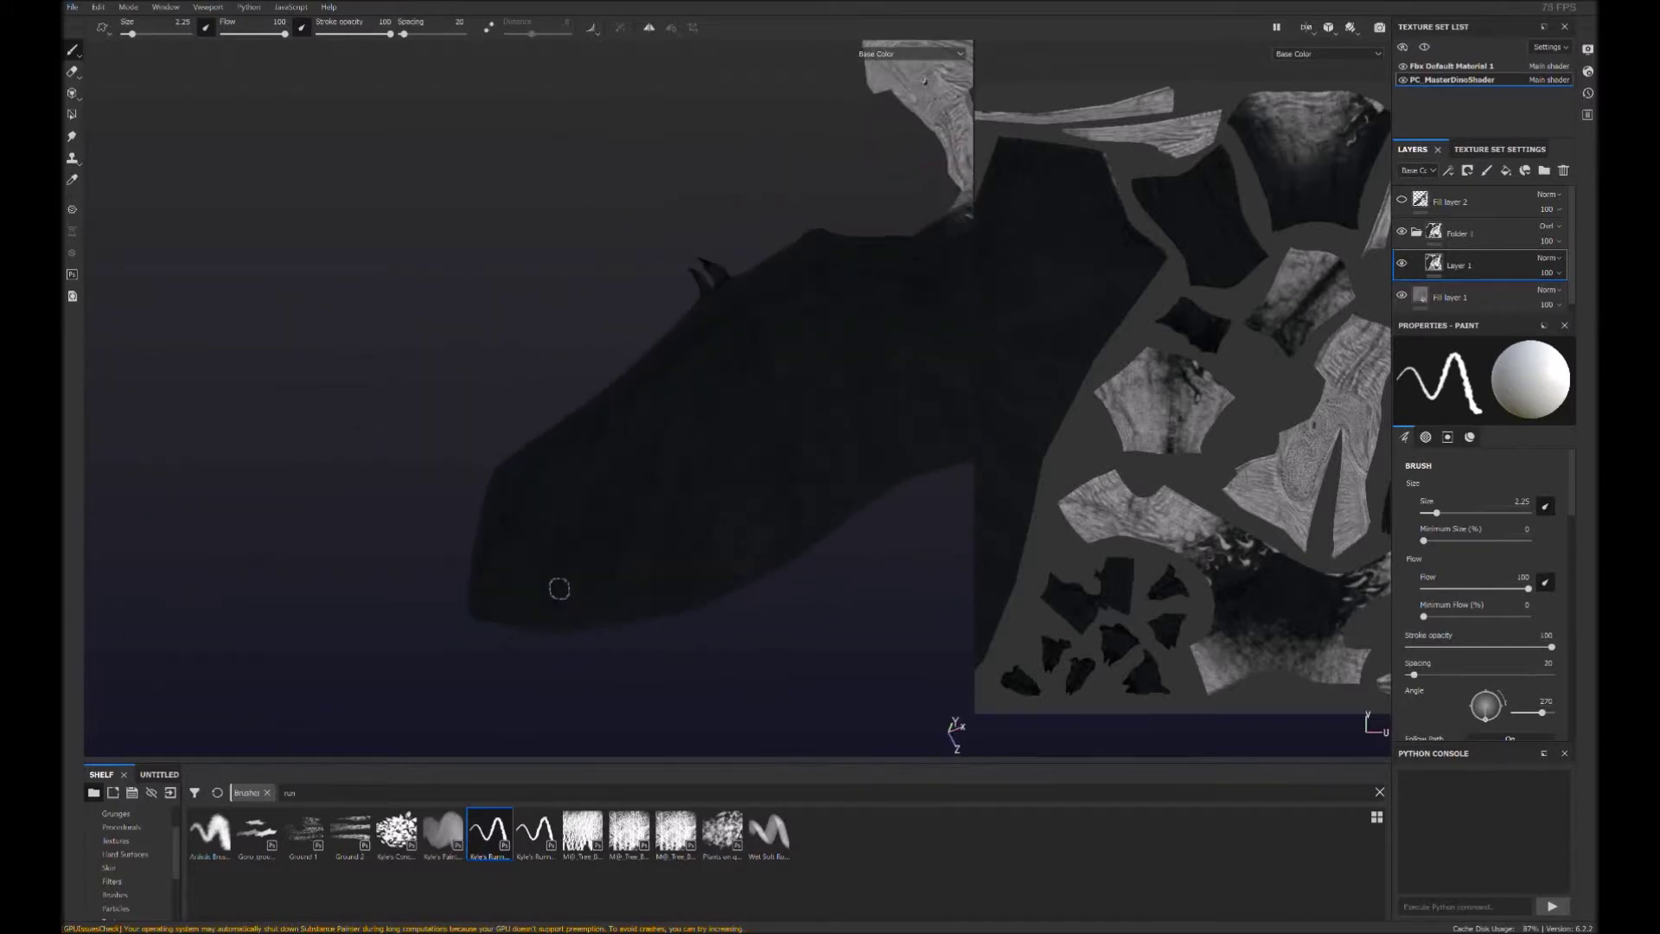
# Dab rows of white dots along both wings' upper edges
pyautogui.moveTo(523, 543)
pyautogui.keyDown('alt'); pyautogui.mouseDown()
pyautogui.moveTo(574, 619)
pyautogui.moveTo(517, 550)
pyautogui.mouseUp(); pyautogui.keyUp('alt')
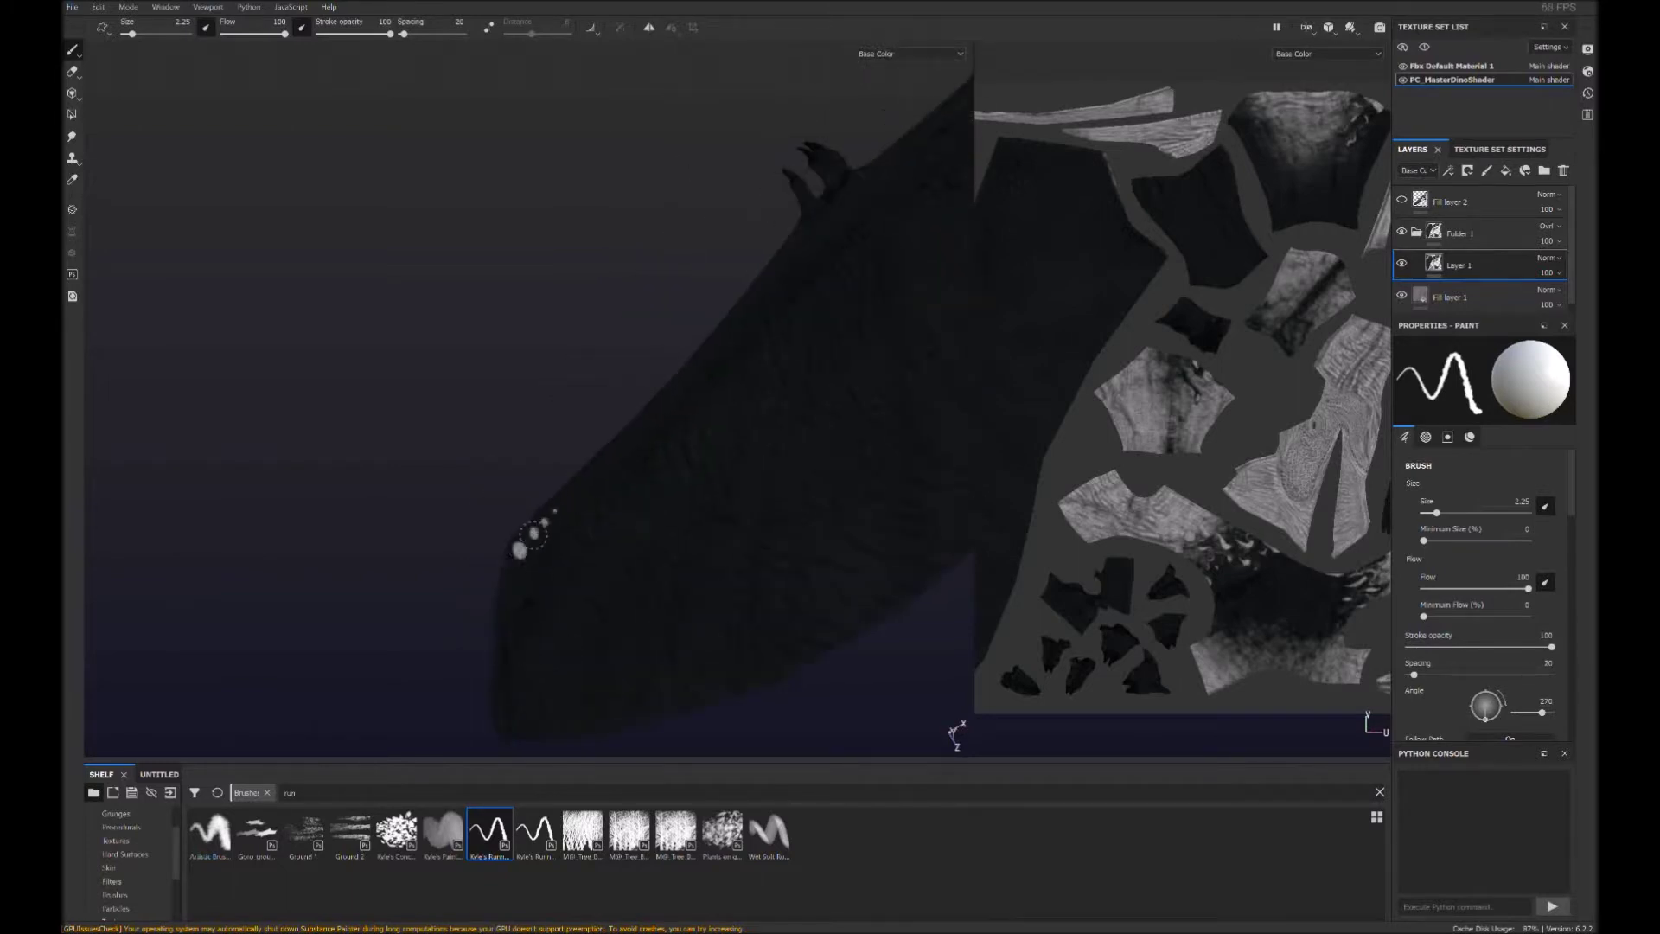
pyautogui.moveTo(503, 596)
pyautogui.keyDown('alt'); pyautogui.mouseDown()
pyautogui.moveTo(519, 656)
pyautogui.moveTo(764, 675)
pyautogui.moveTo(593, 657)
pyautogui.moveTo(631, 633)
pyautogui.mouseUp(); pyautogui.keyUp('alt')
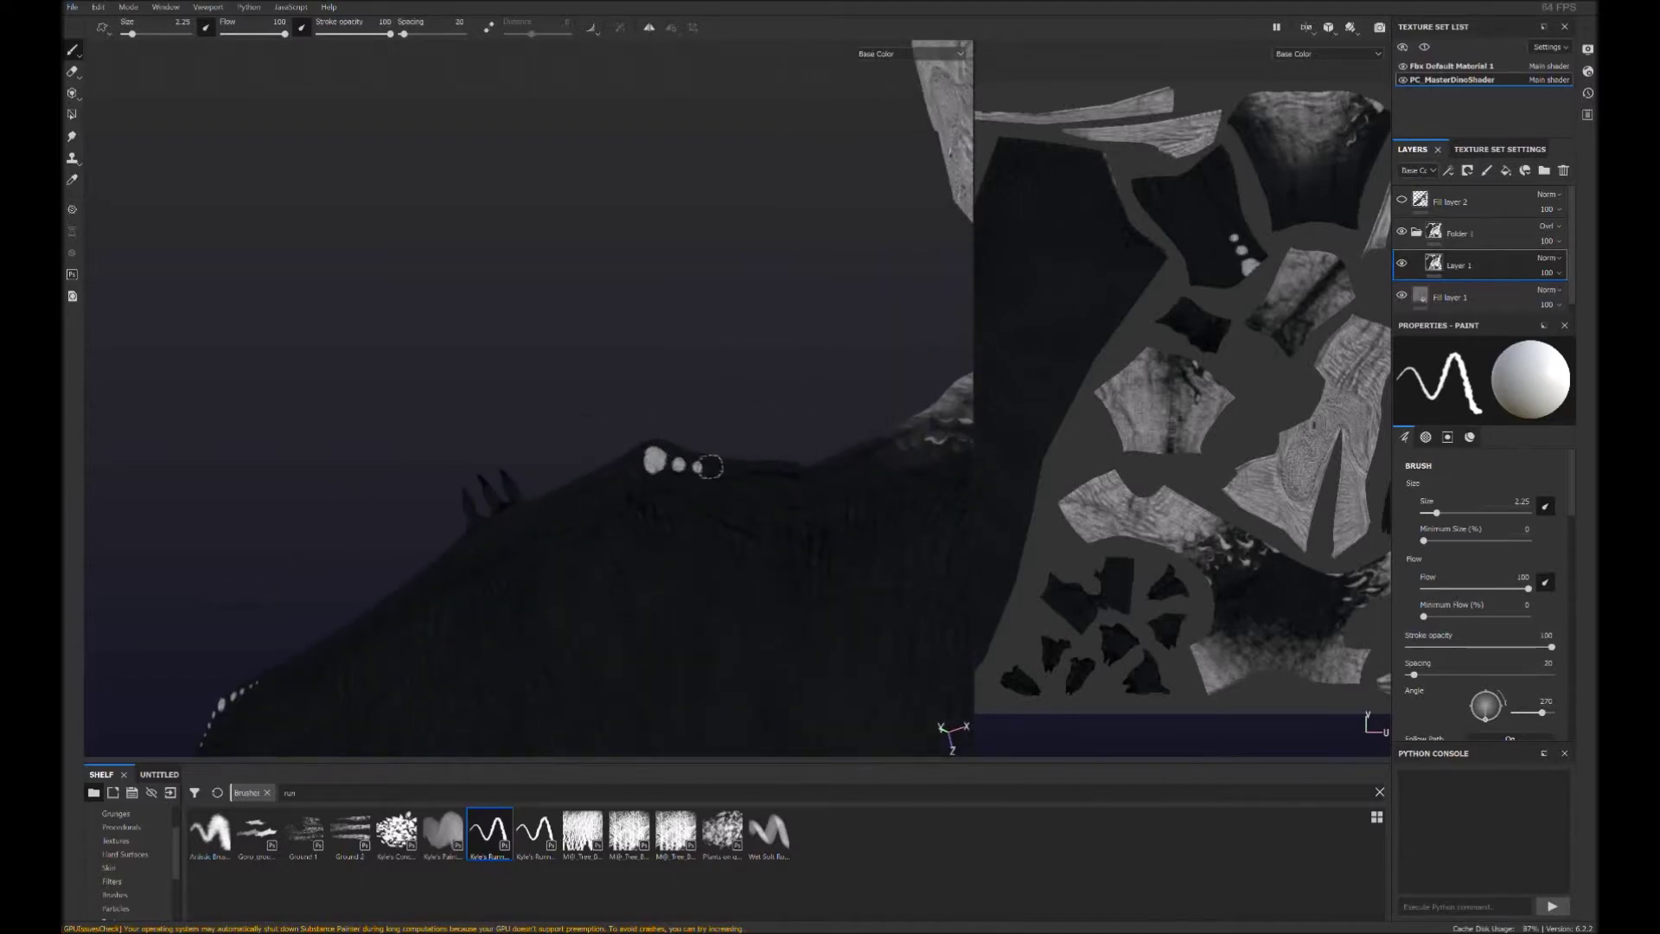
pyautogui.moveTo(569, 496)
pyautogui.keyDown('alt'); pyautogui.mouseDown()
pyautogui.moveTo(556, 660)
pyautogui.moveTo(719, 541)
pyautogui.moveTo(538, 658)
pyautogui.mouseUp(); pyautogui.keyUp('alt')
pyautogui.click(115, 895)
pyautogui.click(1328, 832)
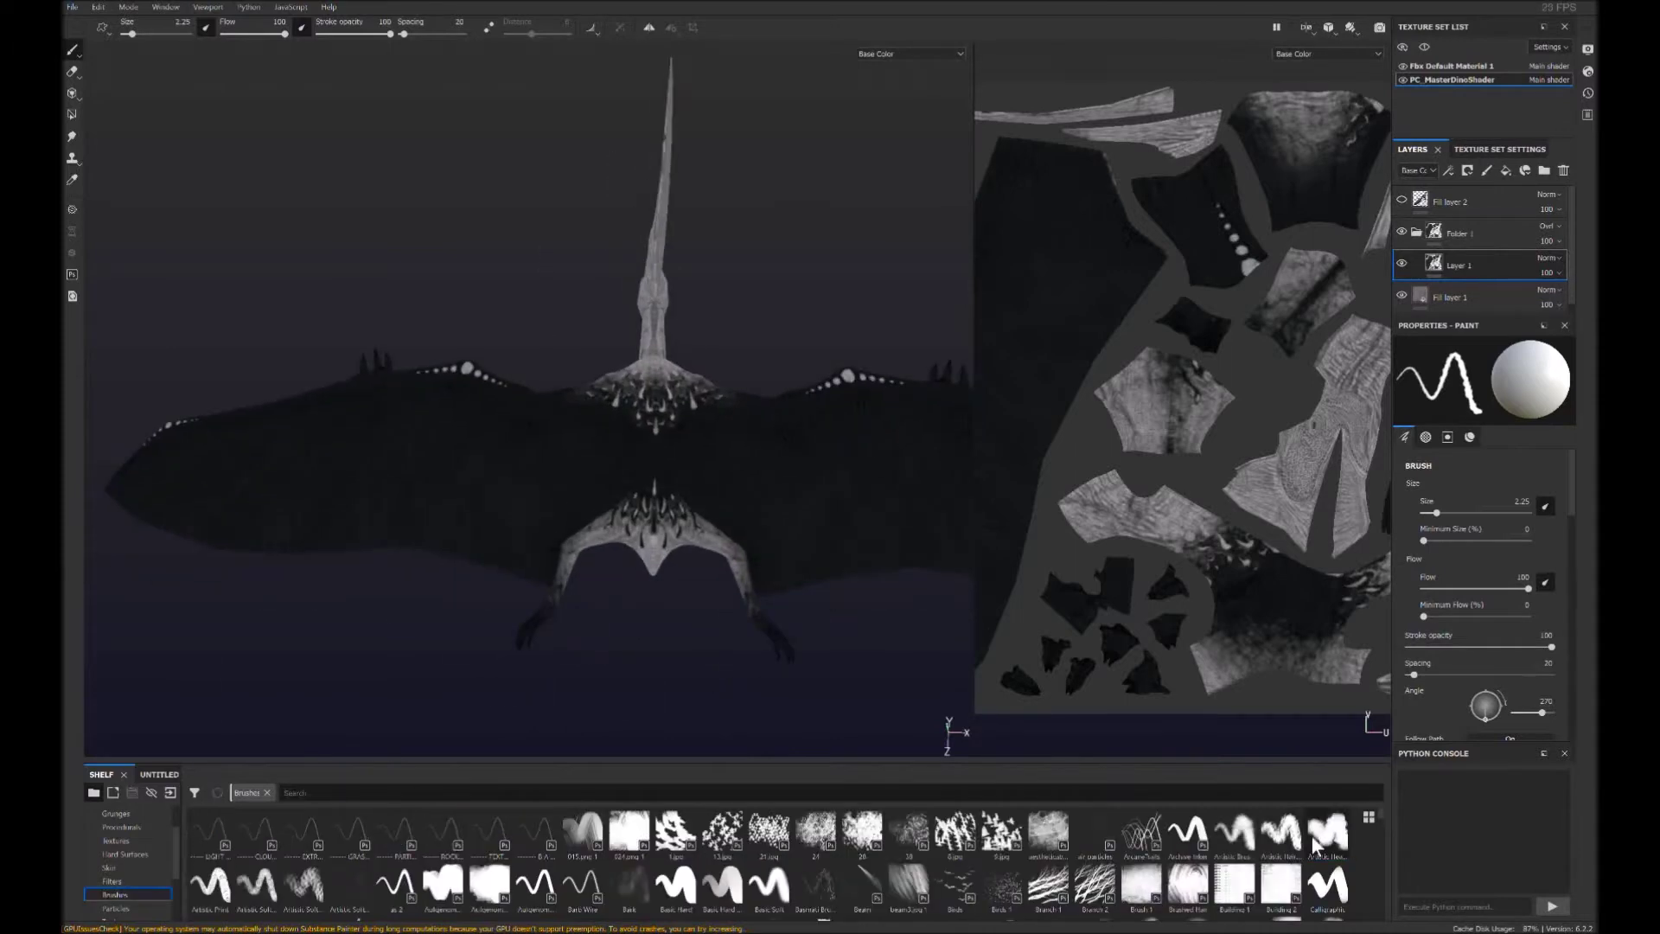
# Lighten the wing claw tips with the Artistic Heavy brush
pyautogui.scroll(3, 593, 538)
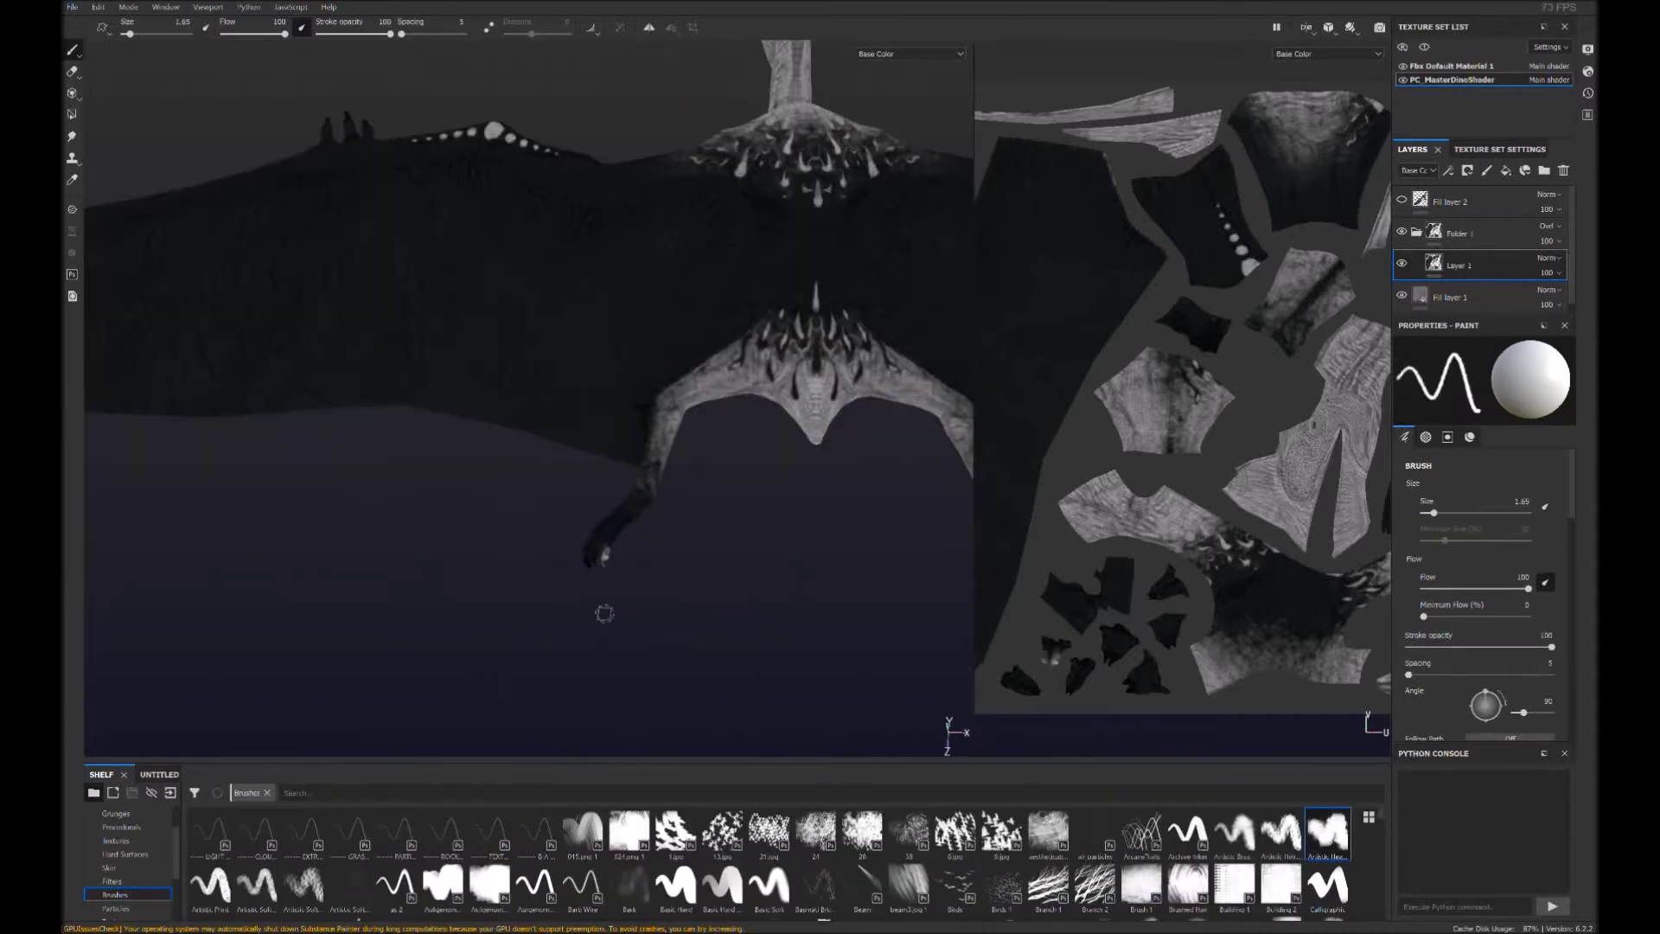
pyautogui.moveTo(605, 613)
pyautogui.keyDown('alt'); pyautogui.mouseDown()
pyautogui.moveTo(816, 582)
pyautogui.moveTo(623, 578)
pyautogui.mouseUp(); pyautogui.keyUp('alt')
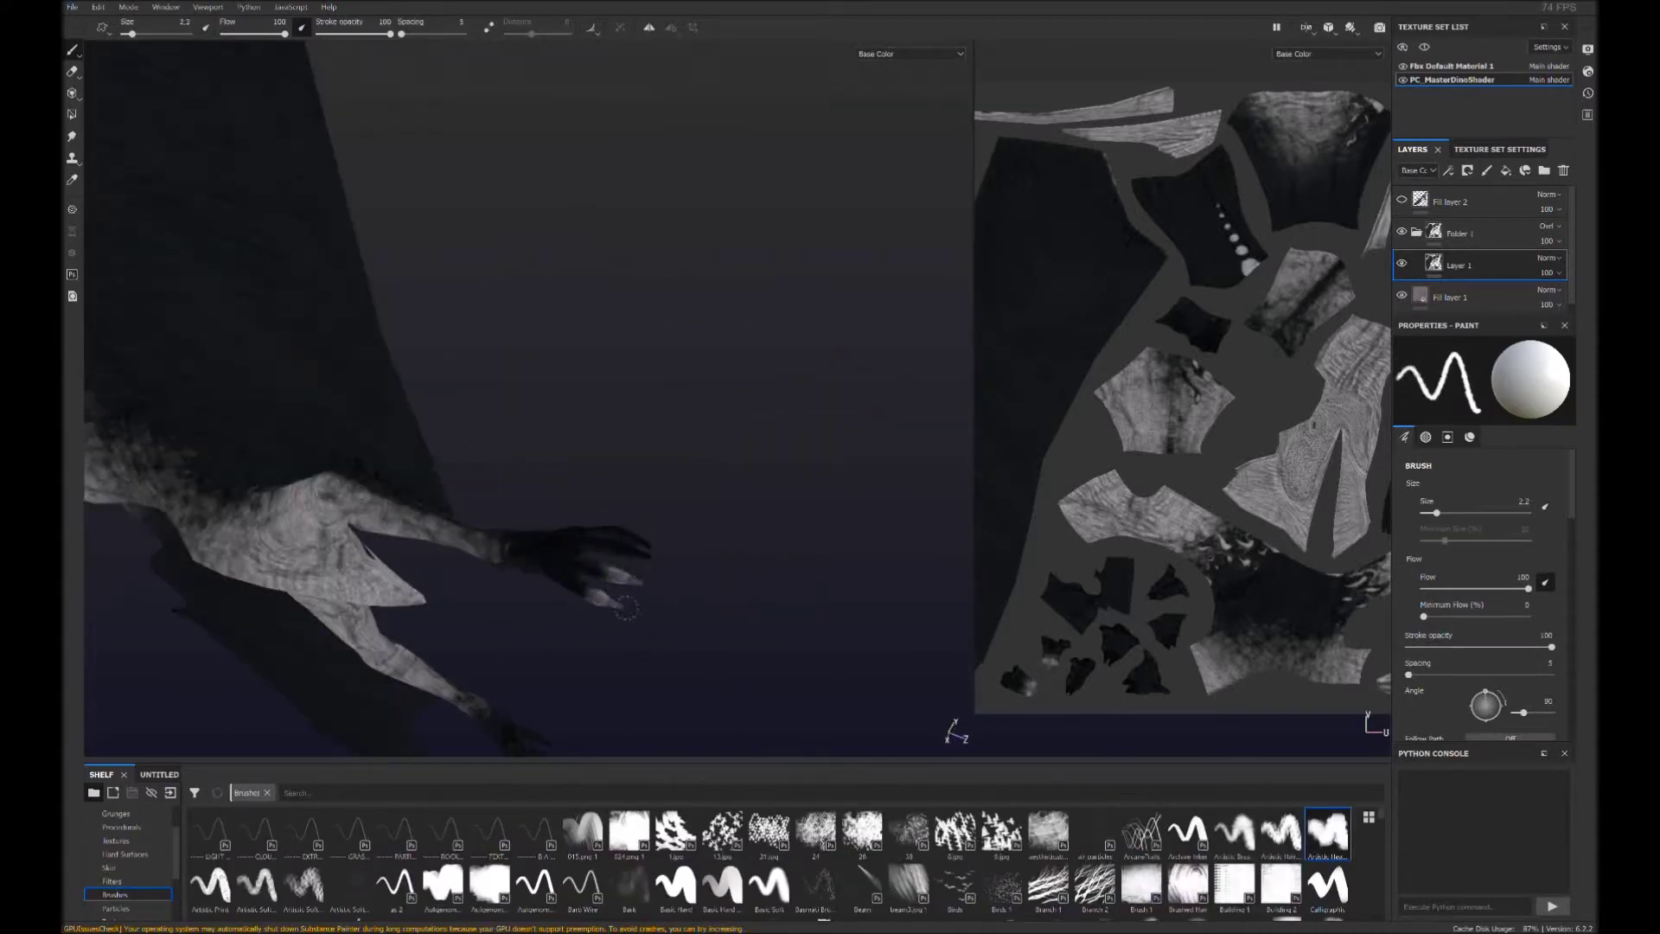
pyautogui.keyDown('alt'); pyautogui.moveTo(644, 540); pyautogui.dragTo(479, 563); pyautogui.keyUp('alt')
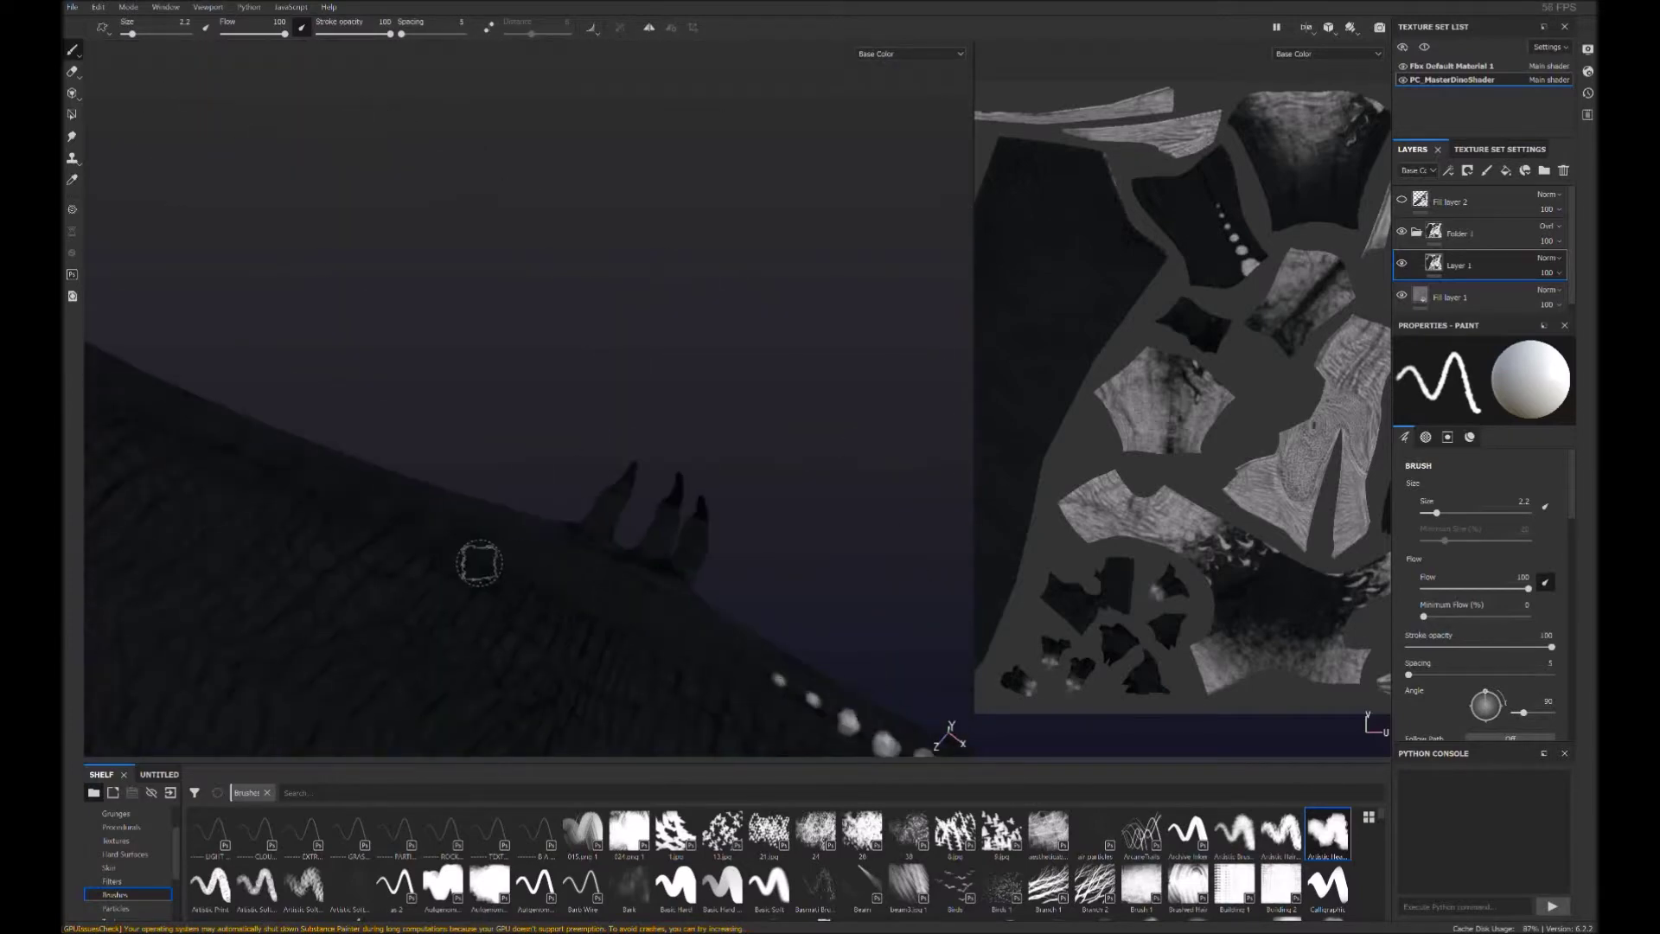
pyautogui.keyDown('alt'); pyautogui.moveTo(697, 561); pyautogui.dragTo(443, 628); pyautogui.keyUp('alt')
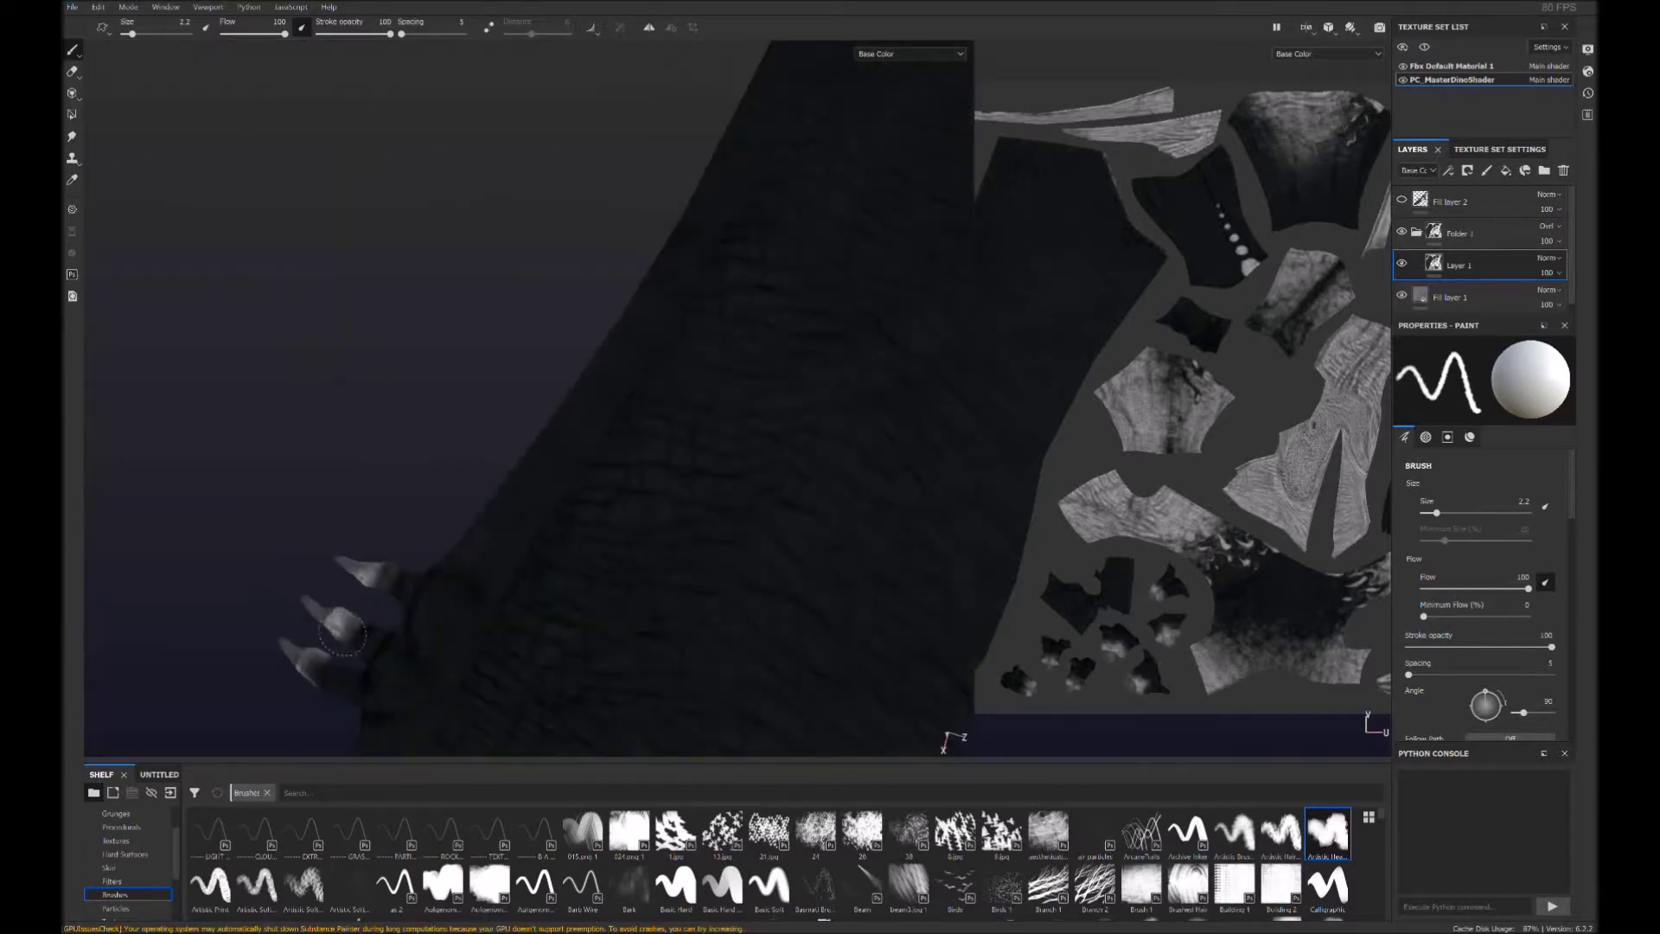
pyautogui.moveTo(364, 729)
pyautogui.keyDown('alt'); pyautogui.mouseDown()
pyautogui.moveTo(426, 574)
pyautogui.moveTo(438, 620)
pyautogui.moveTo(554, 603)
pyautogui.mouseUp(); pyautogui.keyUp('alt')
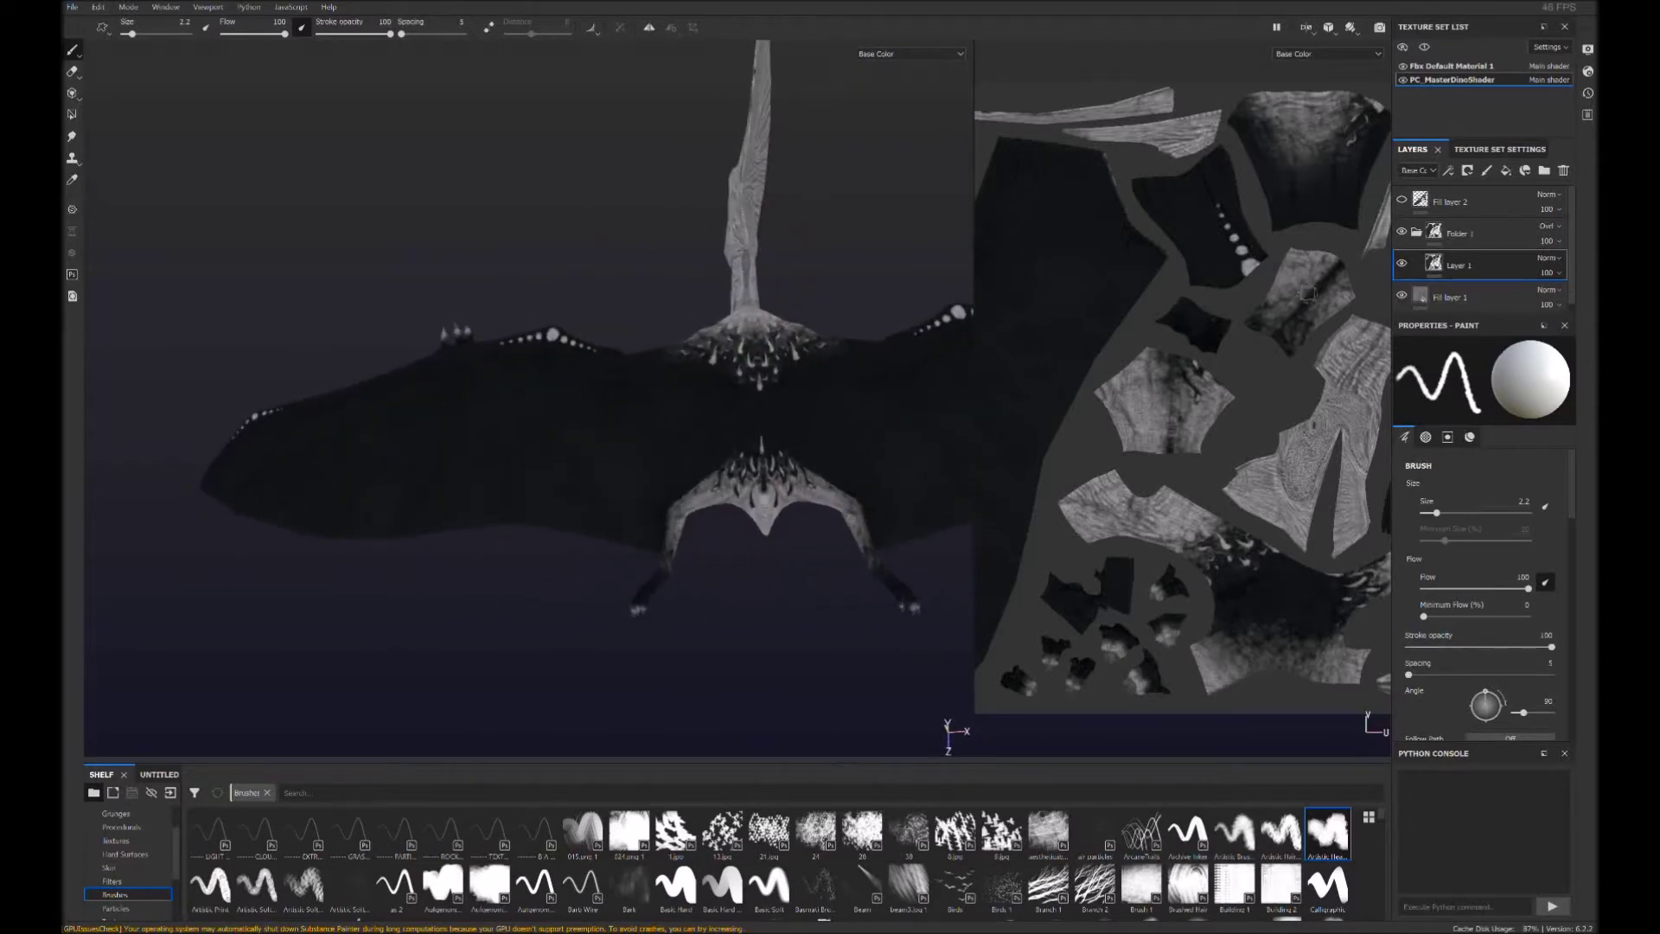
# Paint a deep blue wash across the lower and upper left wing on Layer 2
pyautogui.moveTo(558, 497)
pyautogui.mouseDown()
pyautogui.moveTo(304, 508)
pyautogui.moveTo(308, 492)
pyautogui.moveTo(593, 535)
pyautogui.mouseUp()
pyautogui.keyDown('ctrl'); pyautogui.moveTo(241, 492); pyautogui.dragTo(216, 492, button='right'); pyautogui.keyUp('ctrl')
pyautogui.moveTo(485, 372)
pyautogui.mouseDown()
pyautogui.moveTo(605, 406)
pyautogui.moveTo(640, 484)
pyautogui.mouseUp()
pyautogui.scroll(2, 396, 403)
# Paint blue over the black wing areas near the wing root and joint
pyautogui.scroll(3, 398, 380)
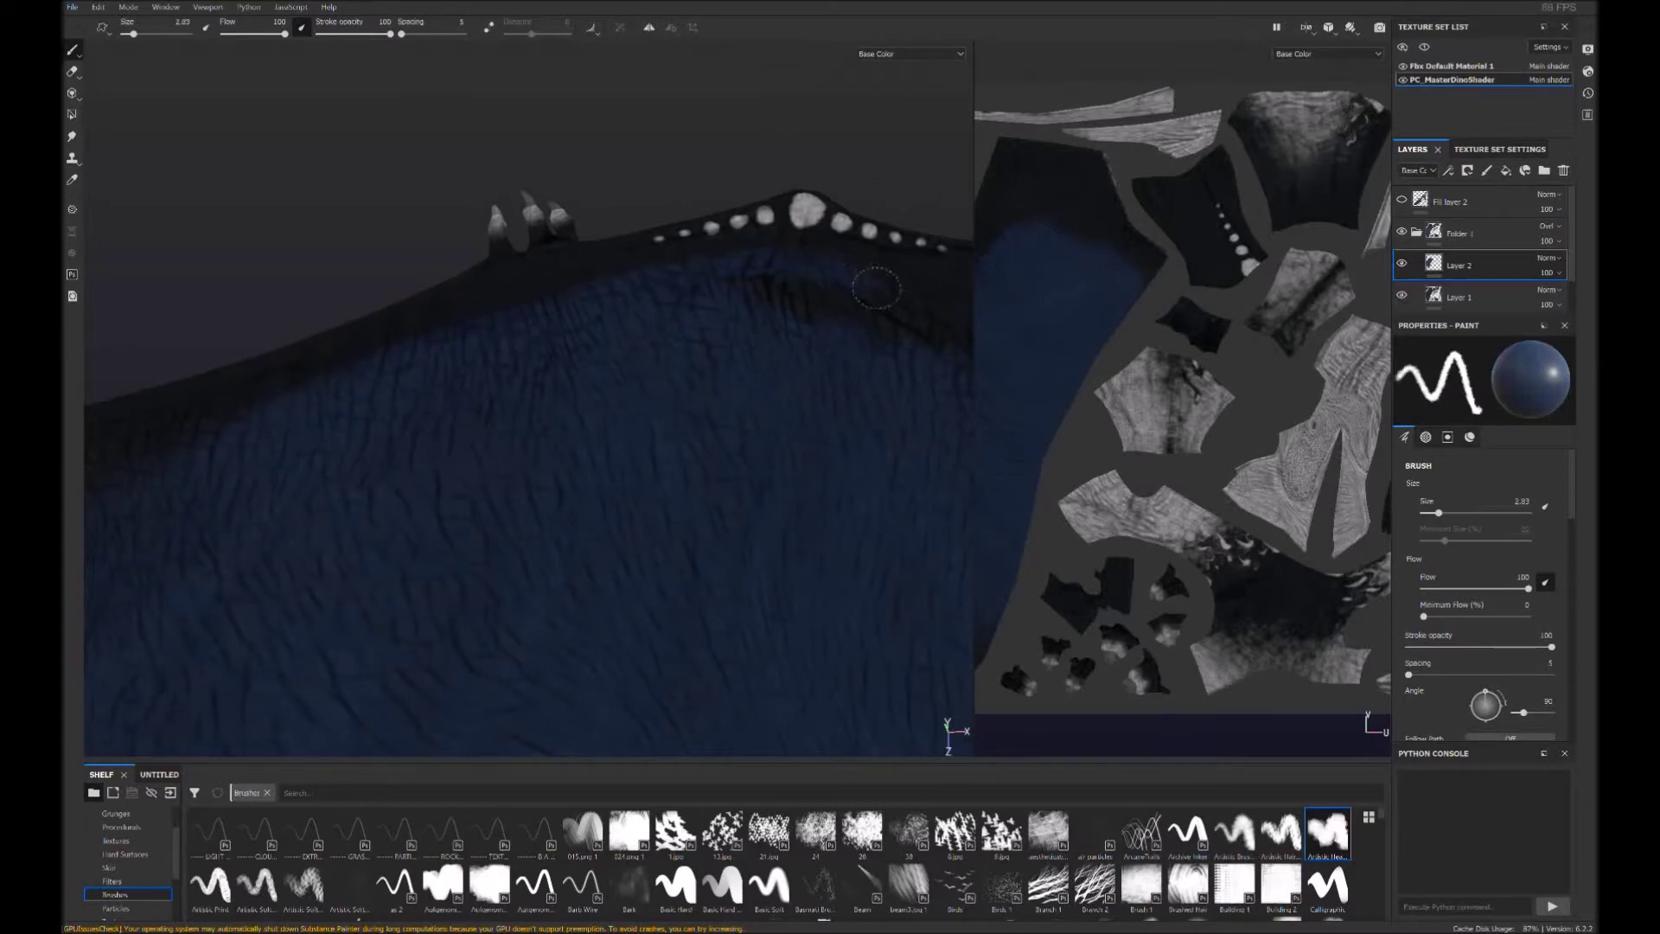
pyautogui.keyDown('alt'); pyautogui.moveTo(536, 509); pyautogui.dragTo(553, 508); pyautogui.keyUp('alt')
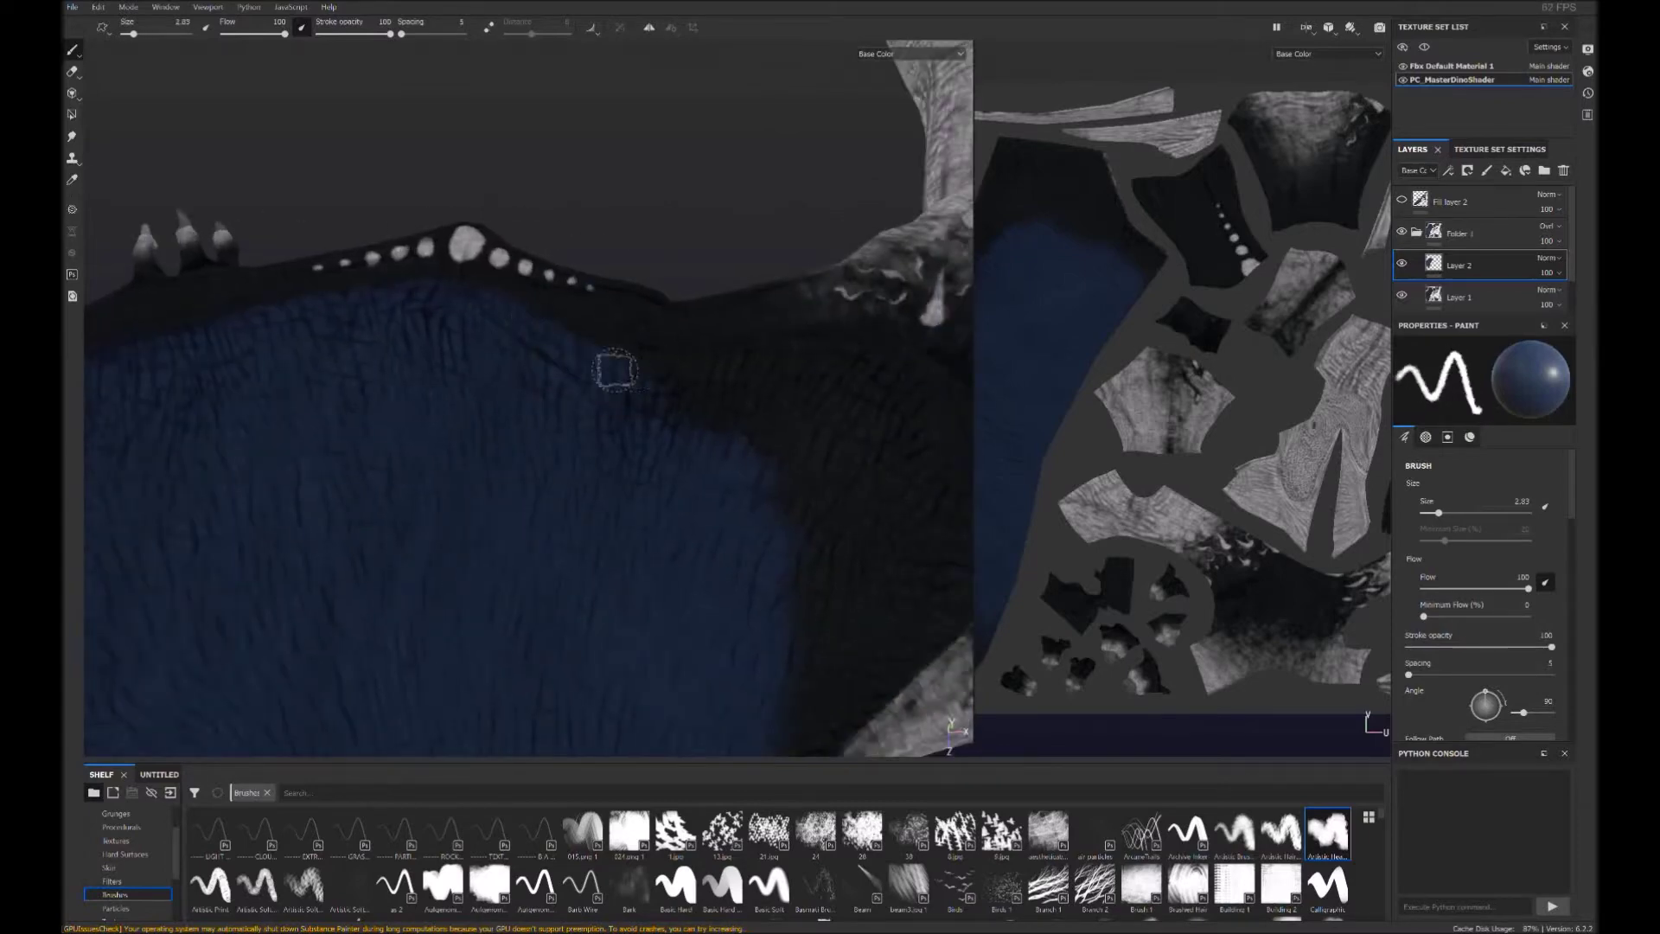
pyautogui.moveTo(692, 391)
pyautogui.mouseDown()
pyautogui.moveTo(804, 467)
pyautogui.moveTo(753, 637)
pyautogui.moveTo(631, 475)
pyautogui.mouseUp()
pyautogui.moveTo(749, 316); pyautogui.dragTo(795, 354)
pyautogui.scroll(-5, 761, 353)
pyautogui.moveTo(604, 456)
pyautogui.keyDown('alt'); pyautogui.mouseDown()
pyautogui.moveTo(523, 557)
pyautogui.moveTo(731, 431)
pyautogui.moveTo(536, 601)
pyautogui.moveTo(605, 584)
pyautogui.mouseUp(); pyautogui.keyUp('alt')
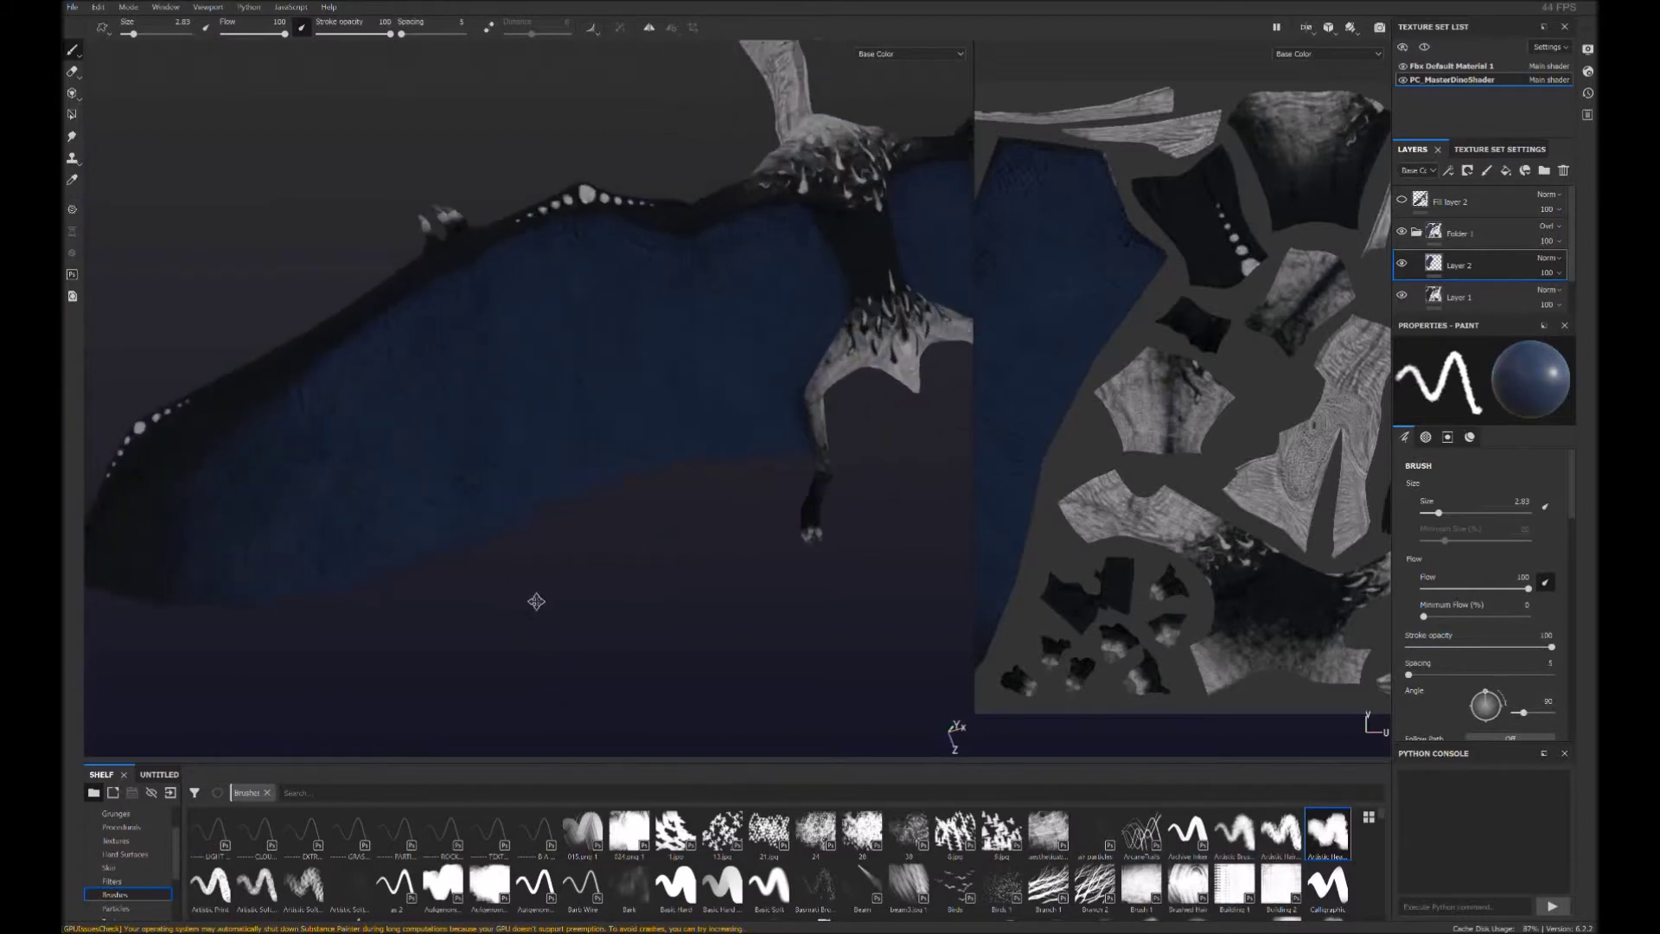
# Enlarge the brush to about 12 and brighten both wings with lighter blue strokes
pyautogui.keyDown('ctrl'); pyautogui.moveTo(588, 584); pyautogui.dragTo(608, 583, button='right'); pyautogui.keyUp('ctrl')
pyautogui.keyDown('ctrl'); pyautogui.moveTo(450, 430); pyautogui.dragTo(484, 431, button='right'); pyautogui.keyUp('ctrl')
pyautogui.moveTo(475, 471)
pyautogui.keyDown('alt'); pyautogui.mouseDown()
pyautogui.moveTo(578, 597)
pyautogui.moveTo(638, 549)
pyautogui.moveTo(432, 543)
pyautogui.moveTo(501, 519)
pyautogui.moveTo(463, 593)
pyautogui.moveTo(341, 582)
pyautogui.moveTo(475, 545)
pyautogui.moveTo(374, 590)
pyautogui.moveTo(530, 620)
pyautogui.mouseUp(); pyautogui.keyUp('alt')
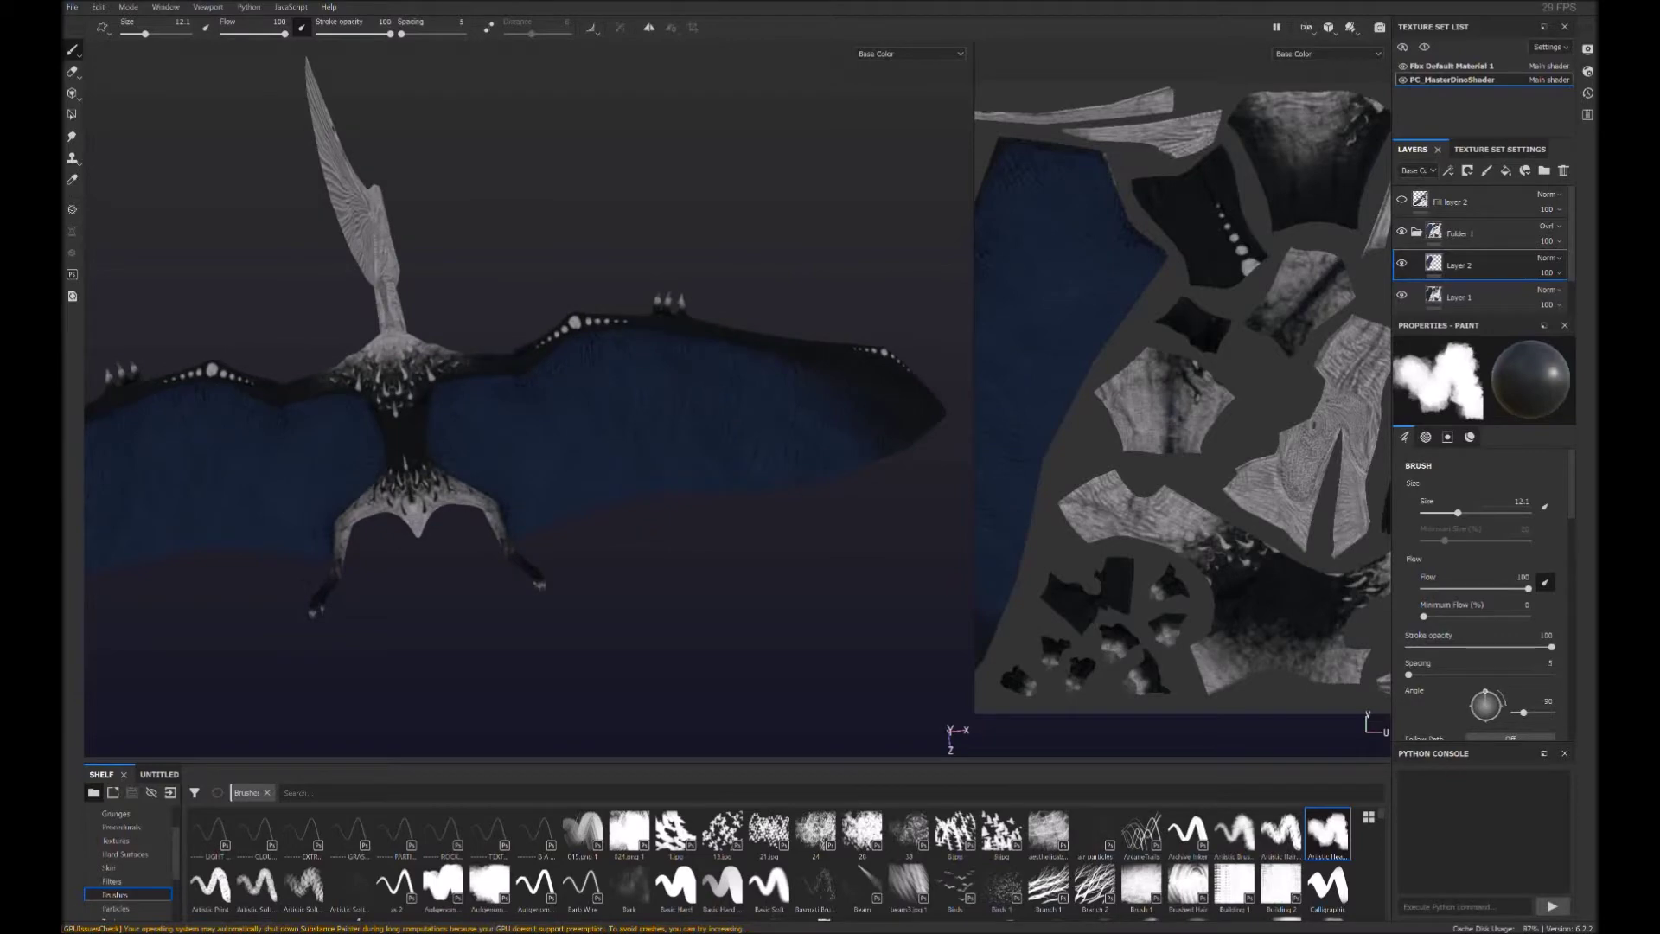
pyautogui.moveTo(631, 471)
pyautogui.mouseDown()
pyautogui.moveTo(753, 464)
pyautogui.moveTo(582, 389)
pyautogui.moveTo(683, 425)
pyautogui.moveTo(512, 432)
pyautogui.mouseUp()
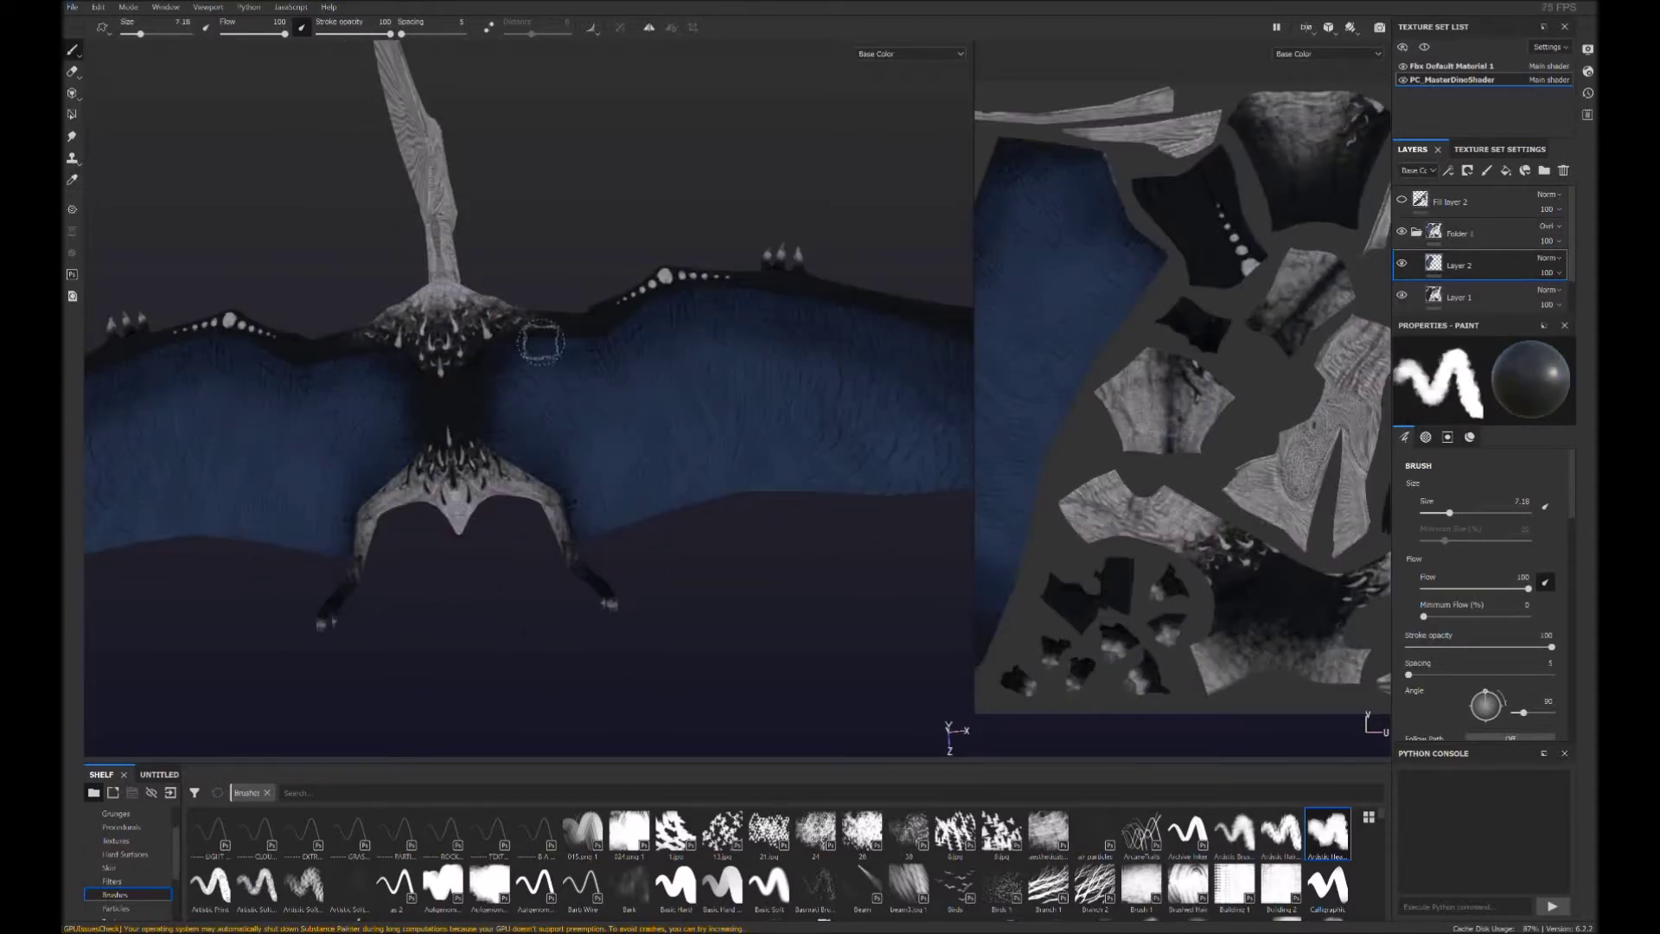
pyautogui.scroll(-5, 496, 370)
pyautogui.moveTo(545, 601)
pyautogui.keyDown('alt'); pyautogui.mouseDown()
pyautogui.moveTo(397, 482)
pyautogui.moveTo(471, 508)
pyautogui.mouseUp(); pyautogui.keyUp('alt')
pyautogui.scroll(5, 472, 508)
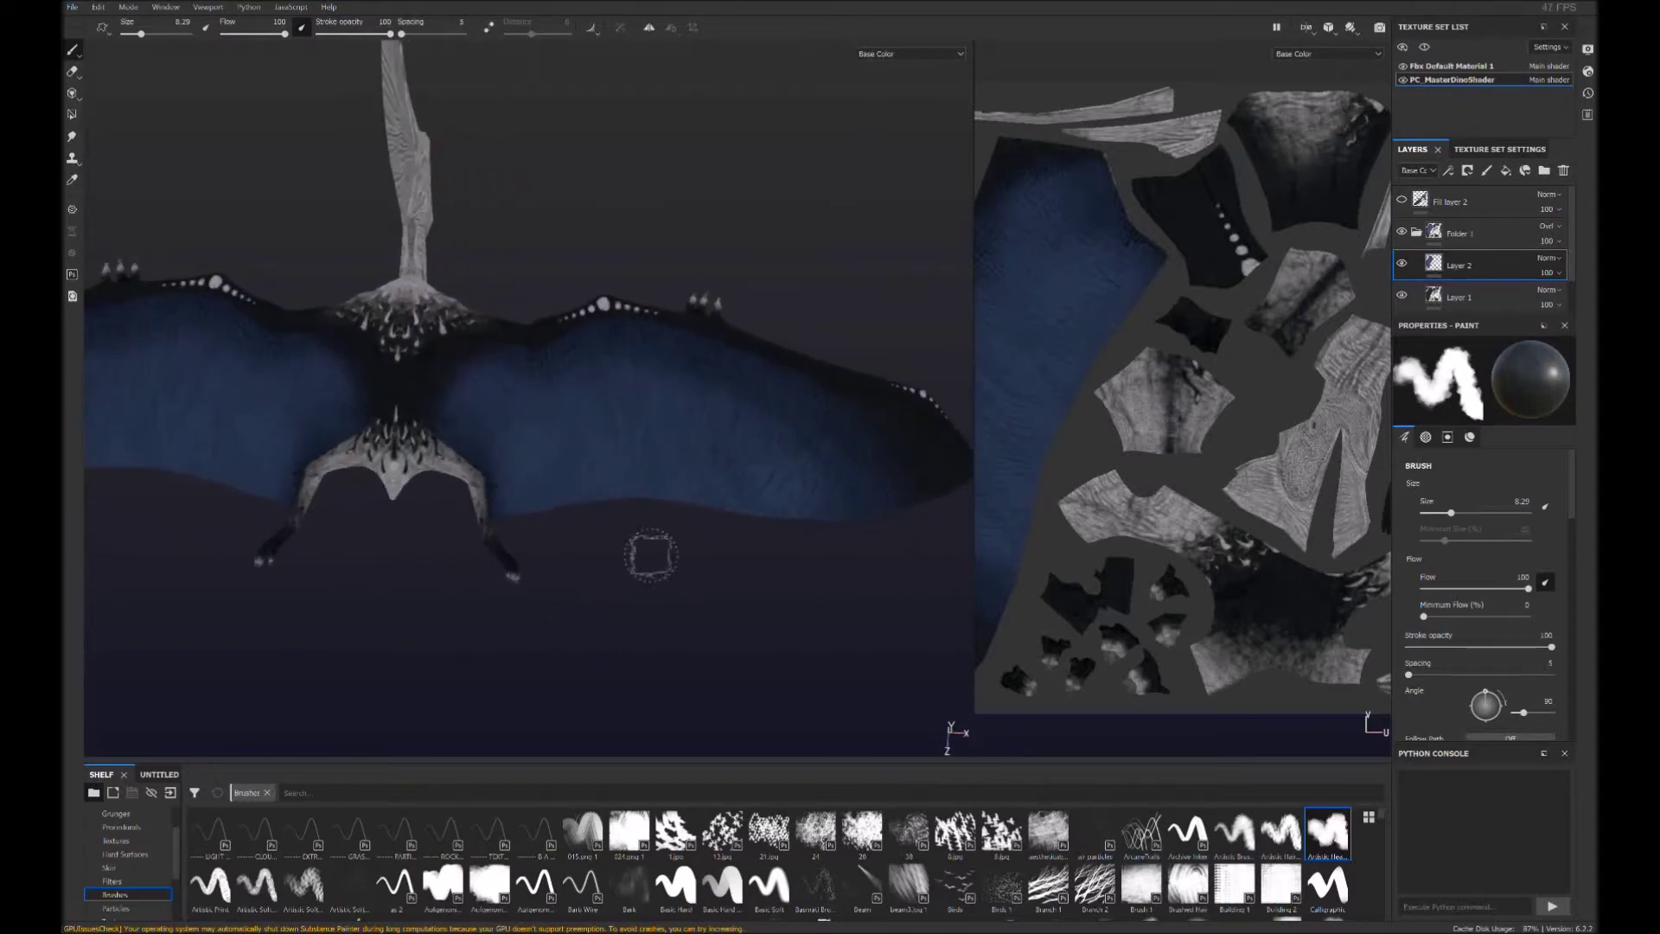
pyautogui.moveTo(653, 481); pyautogui.dragTo(744, 516)
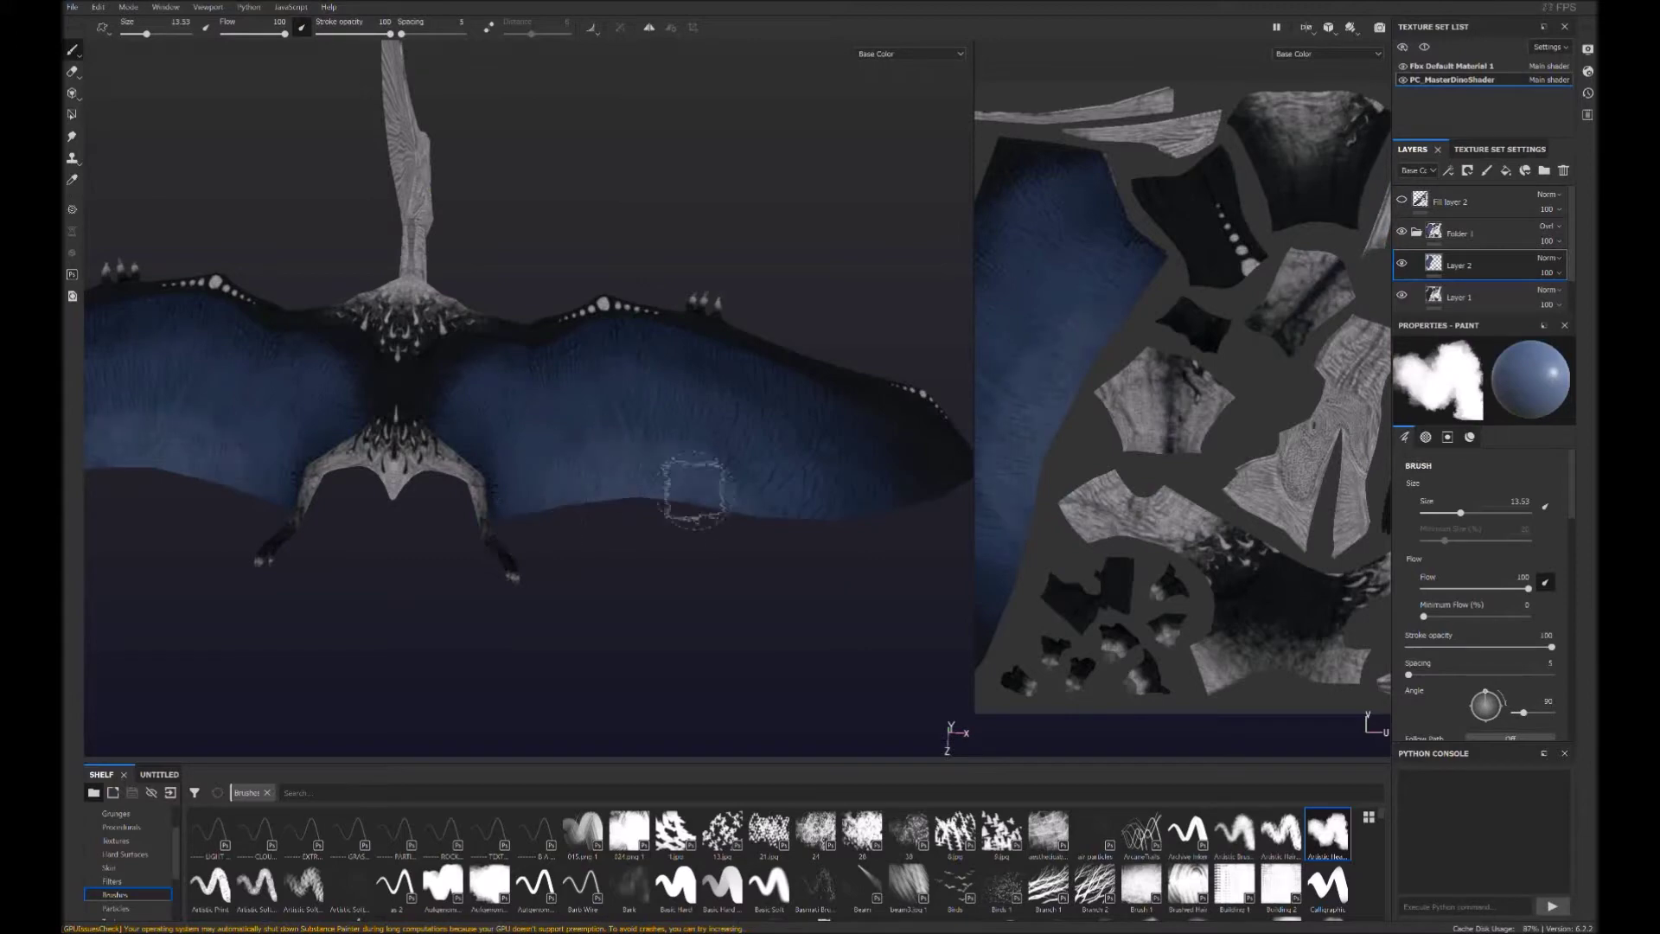
pyautogui.scroll(-5, 687, 519)
pyautogui.keyDown('alt'); pyautogui.moveTo(656, 527); pyautogui.dragTo(563, 530); pyautogui.keyUp('alt')
pyautogui.scroll(5, 563, 531)
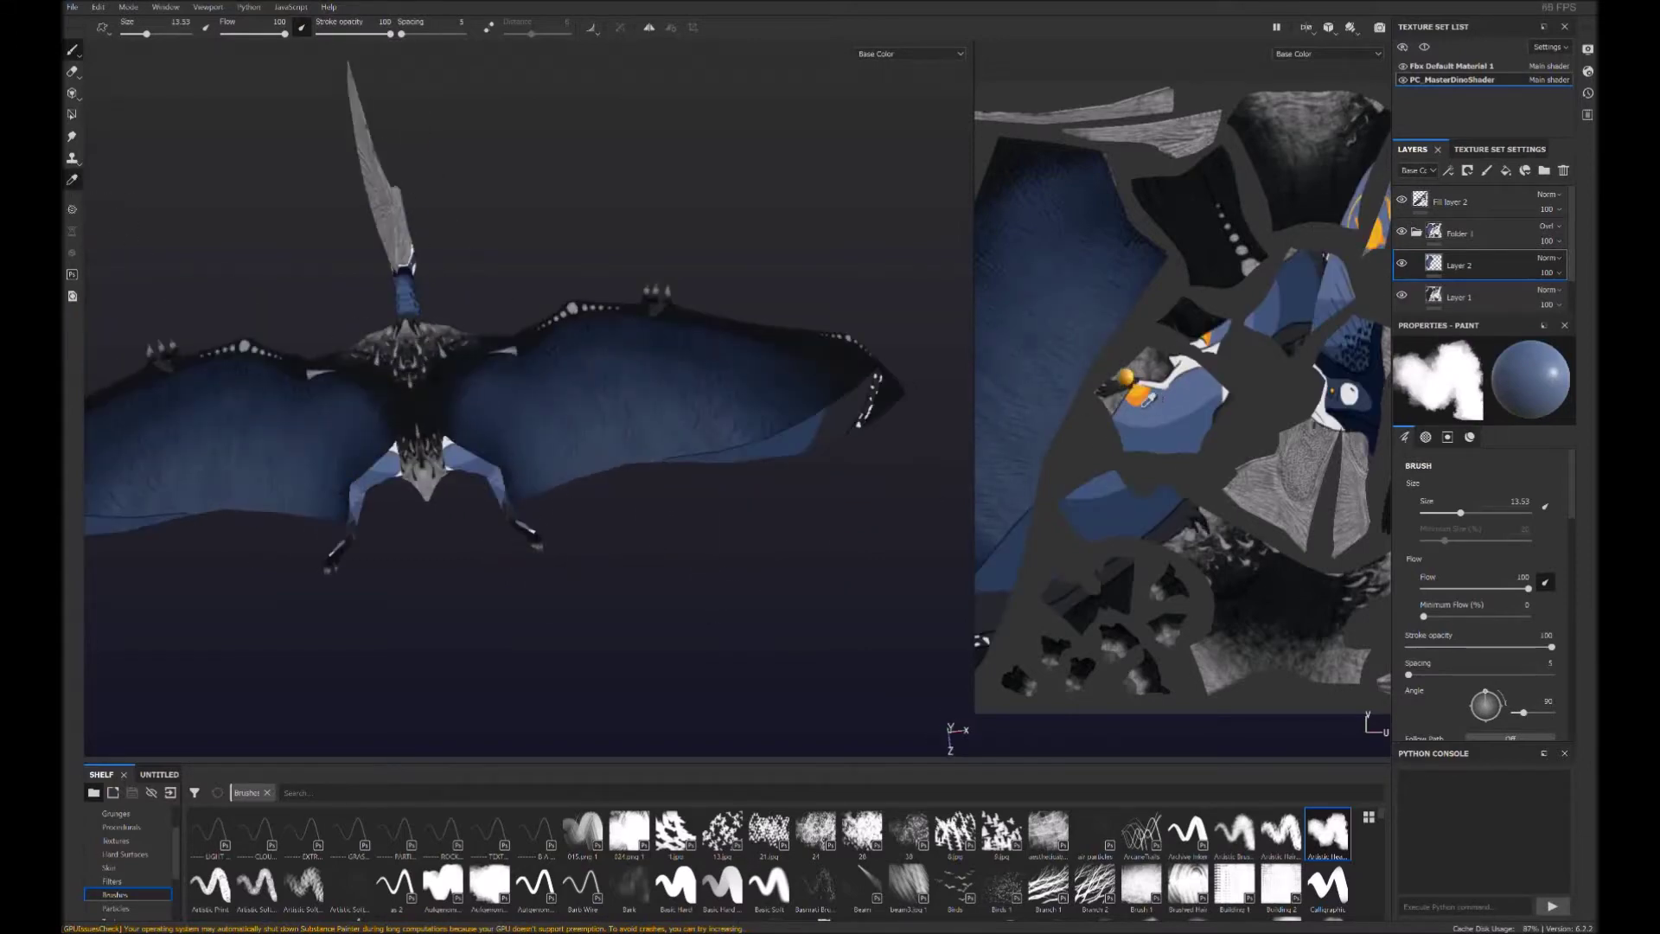
# Add a new paint layer and paint soft orange glow spots on both wings
pyautogui.click(1488, 171)
pyautogui.moveTo(683, 454); pyautogui.dragTo(622, 514)
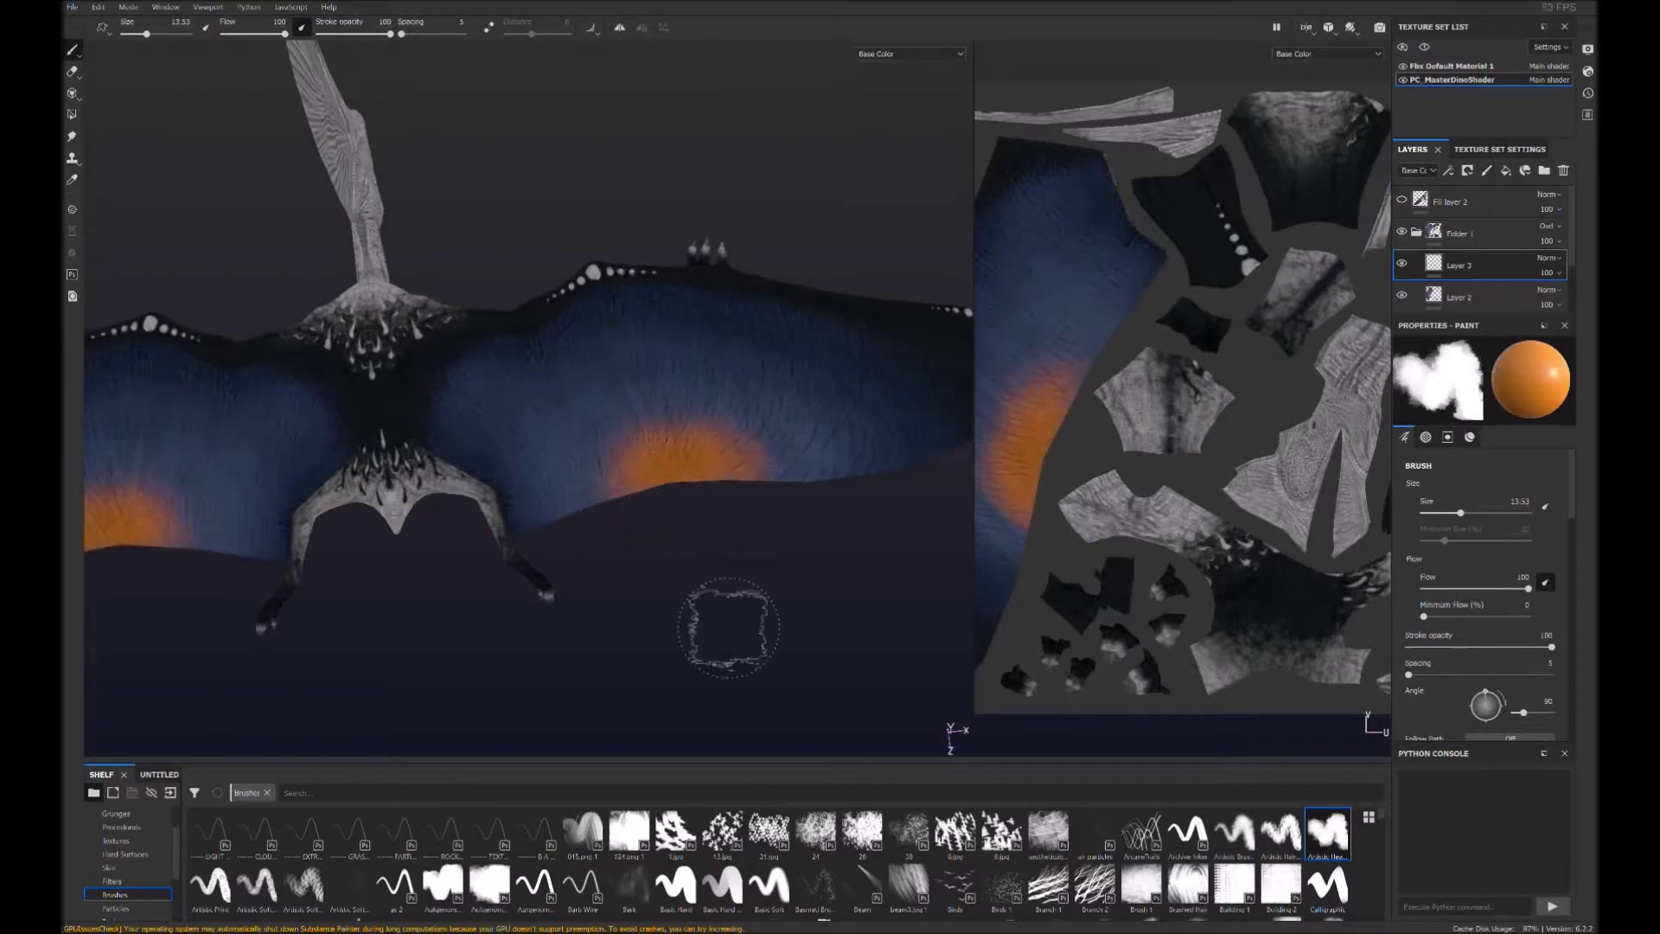
pyautogui.scroll(-5, 729, 627)
pyautogui.scroll(5, 729, 627)
pyautogui.keyDown('alt'); pyautogui.moveTo(729, 626); pyautogui.dragTo(69, 178); pyautogui.keyUp('alt')
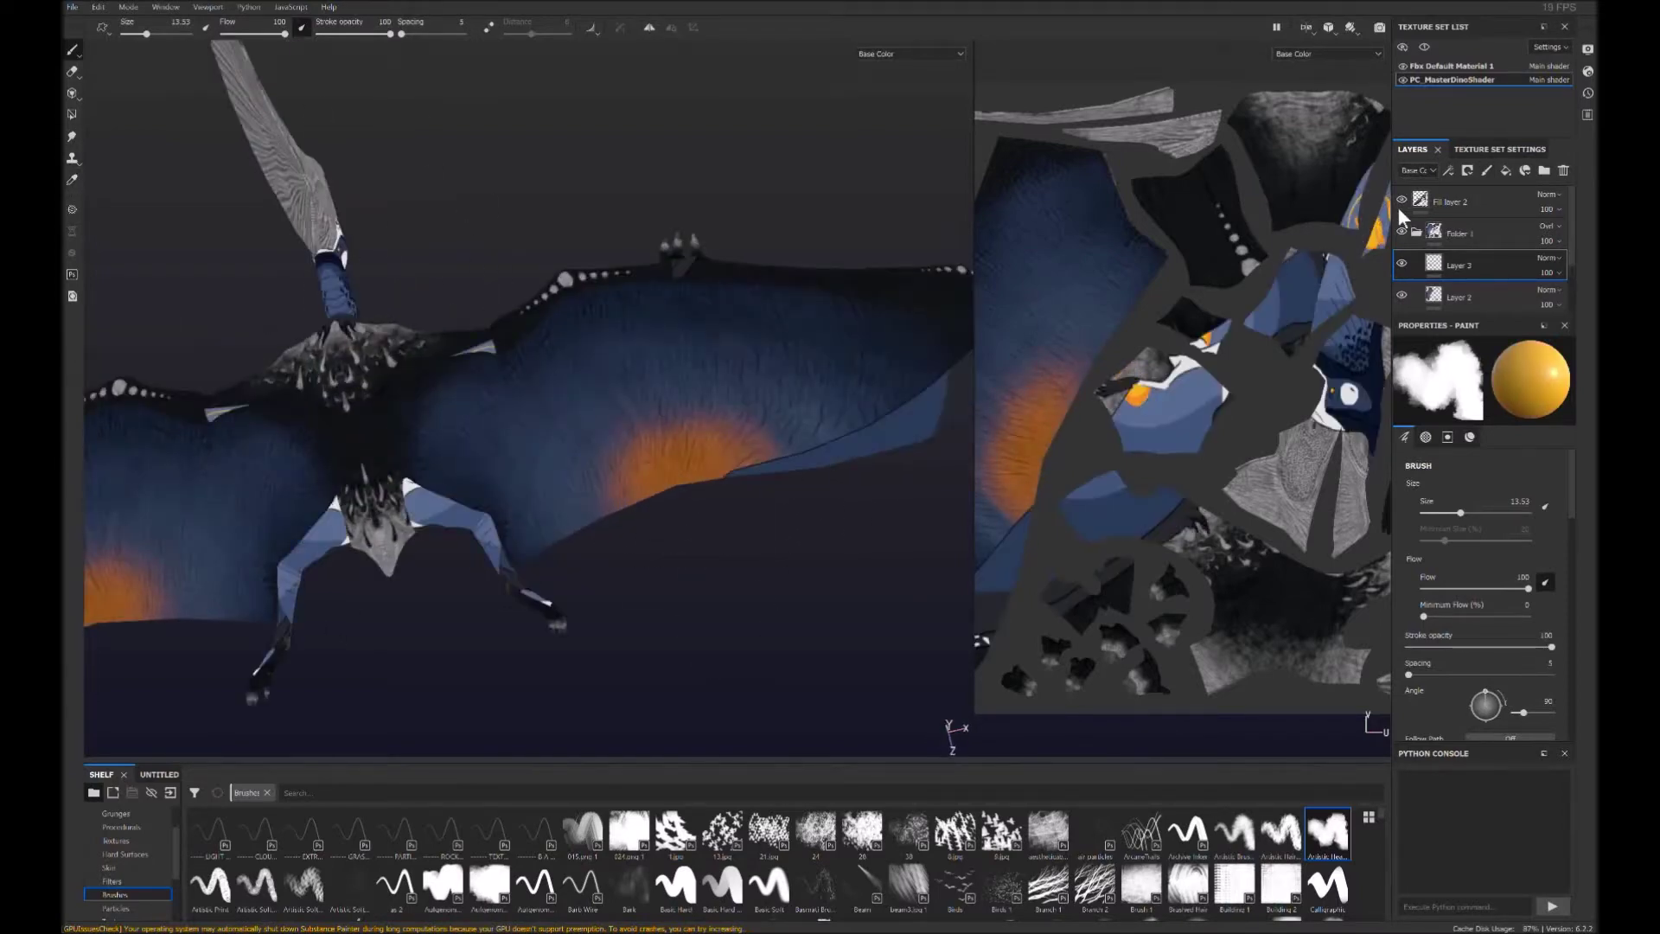
# Shrink the brush with the [ key and frame a large front view of the dragon
pyautogui.press('[')
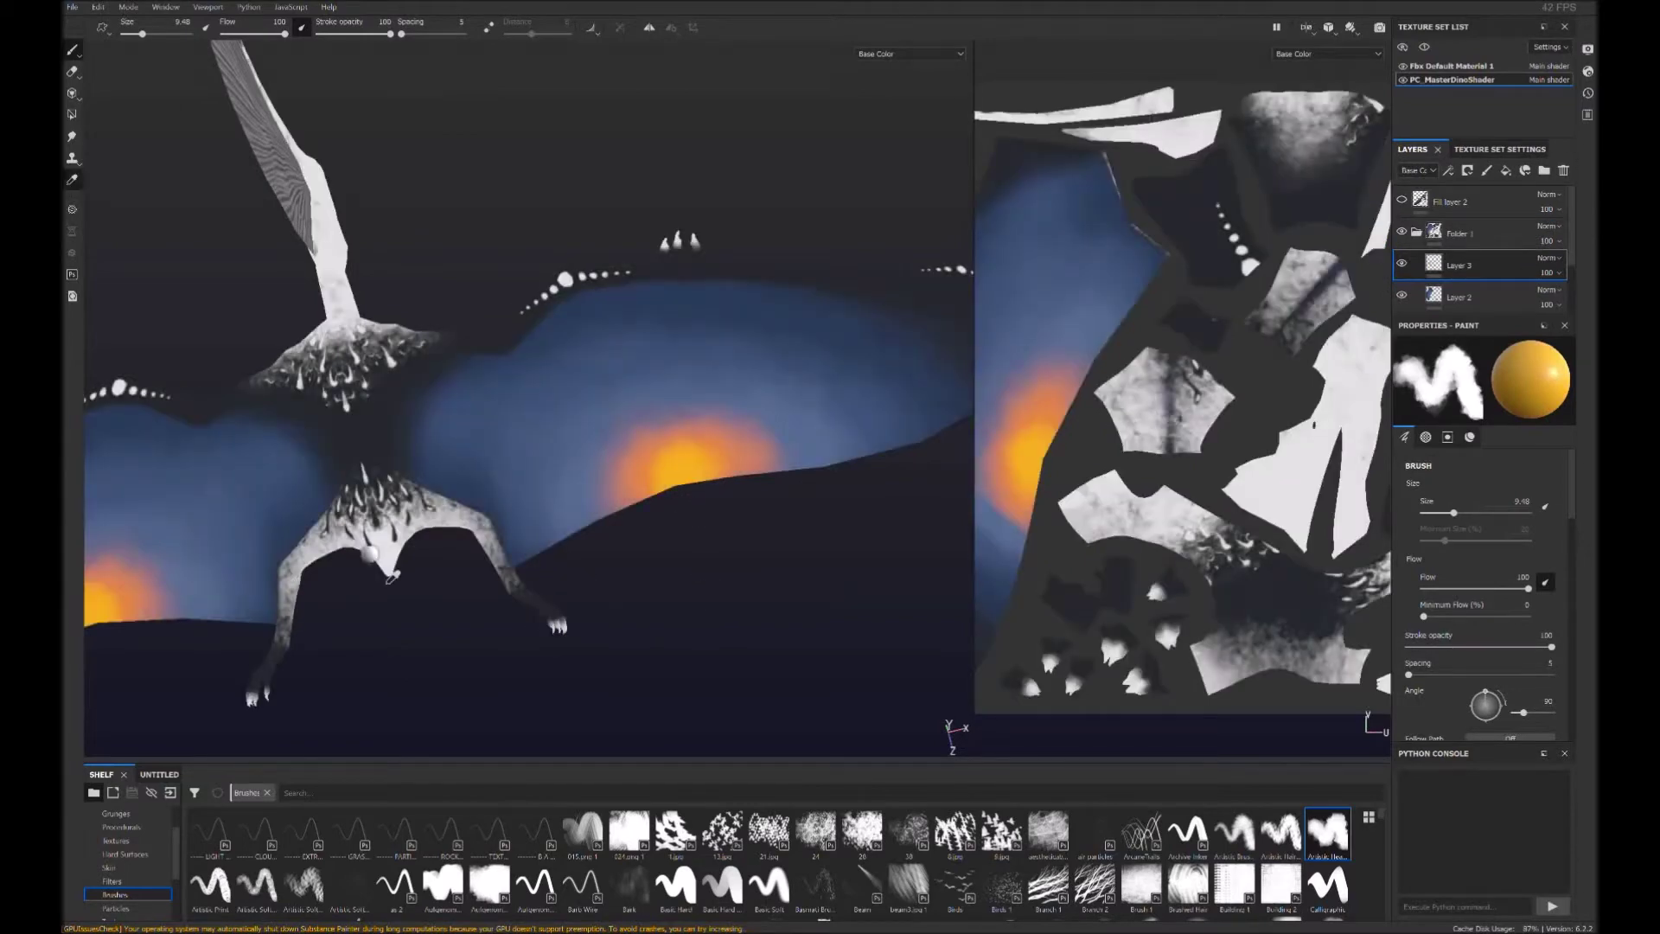
pyautogui.press('[')
pyautogui.press('[')
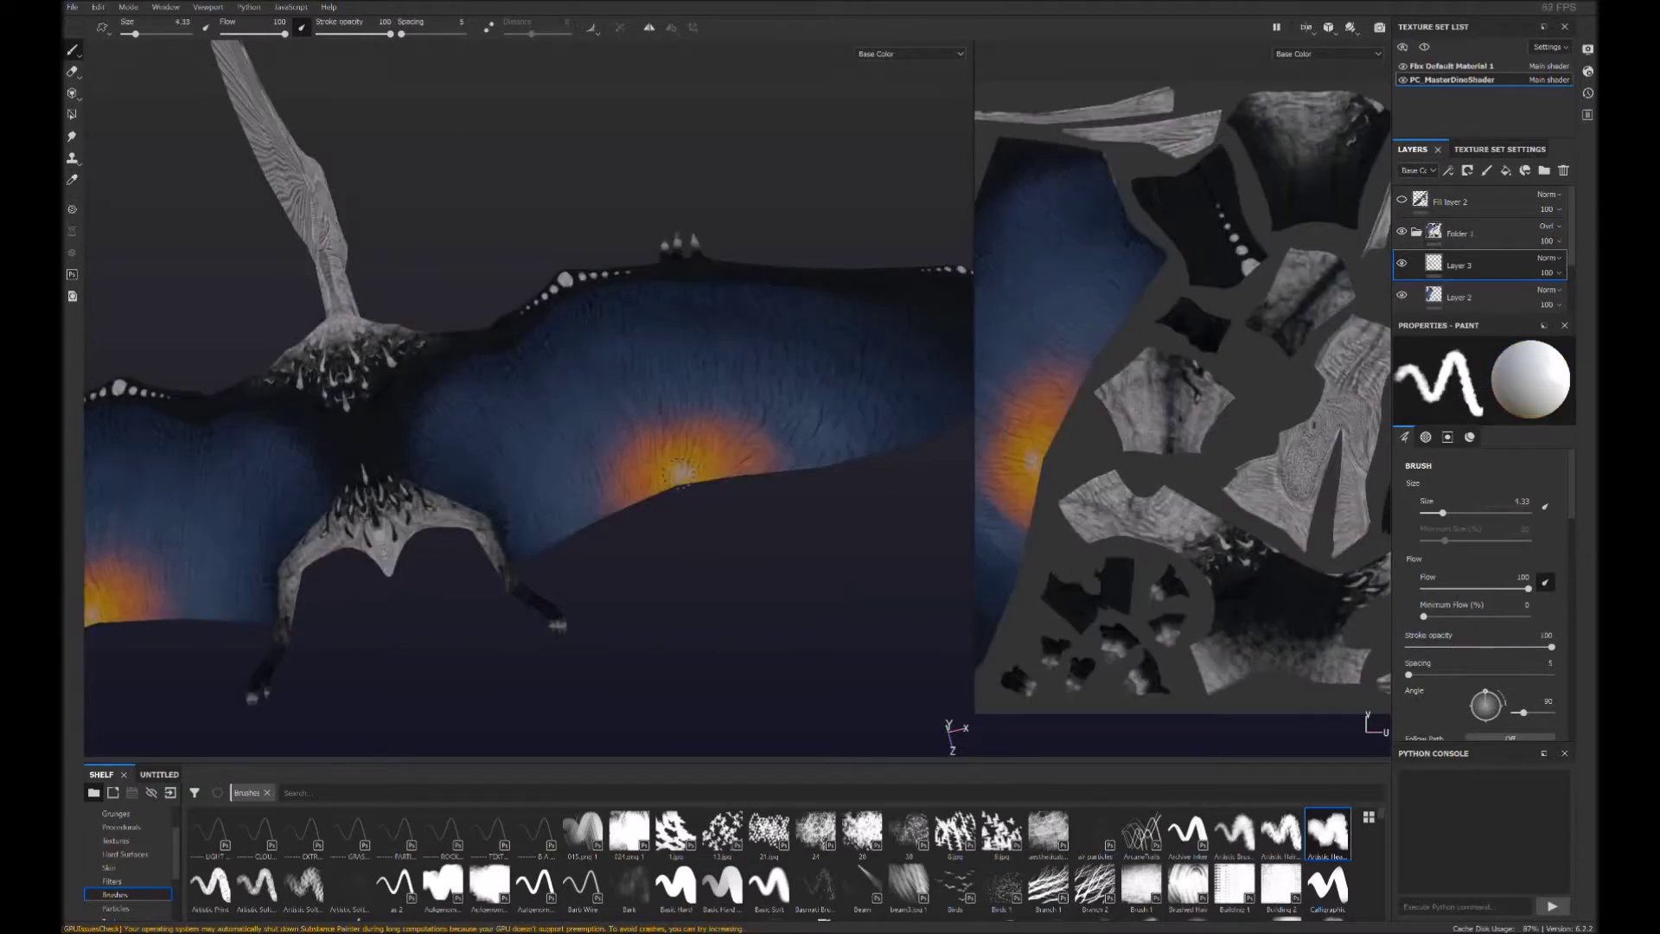
pyautogui.scroll(-5, 680, 486)
pyautogui.keyDown('alt'); pyautogui.moveTo(681, 575); pyautogui.dragTo(389, 329); pyautogui.keyUp('alt')
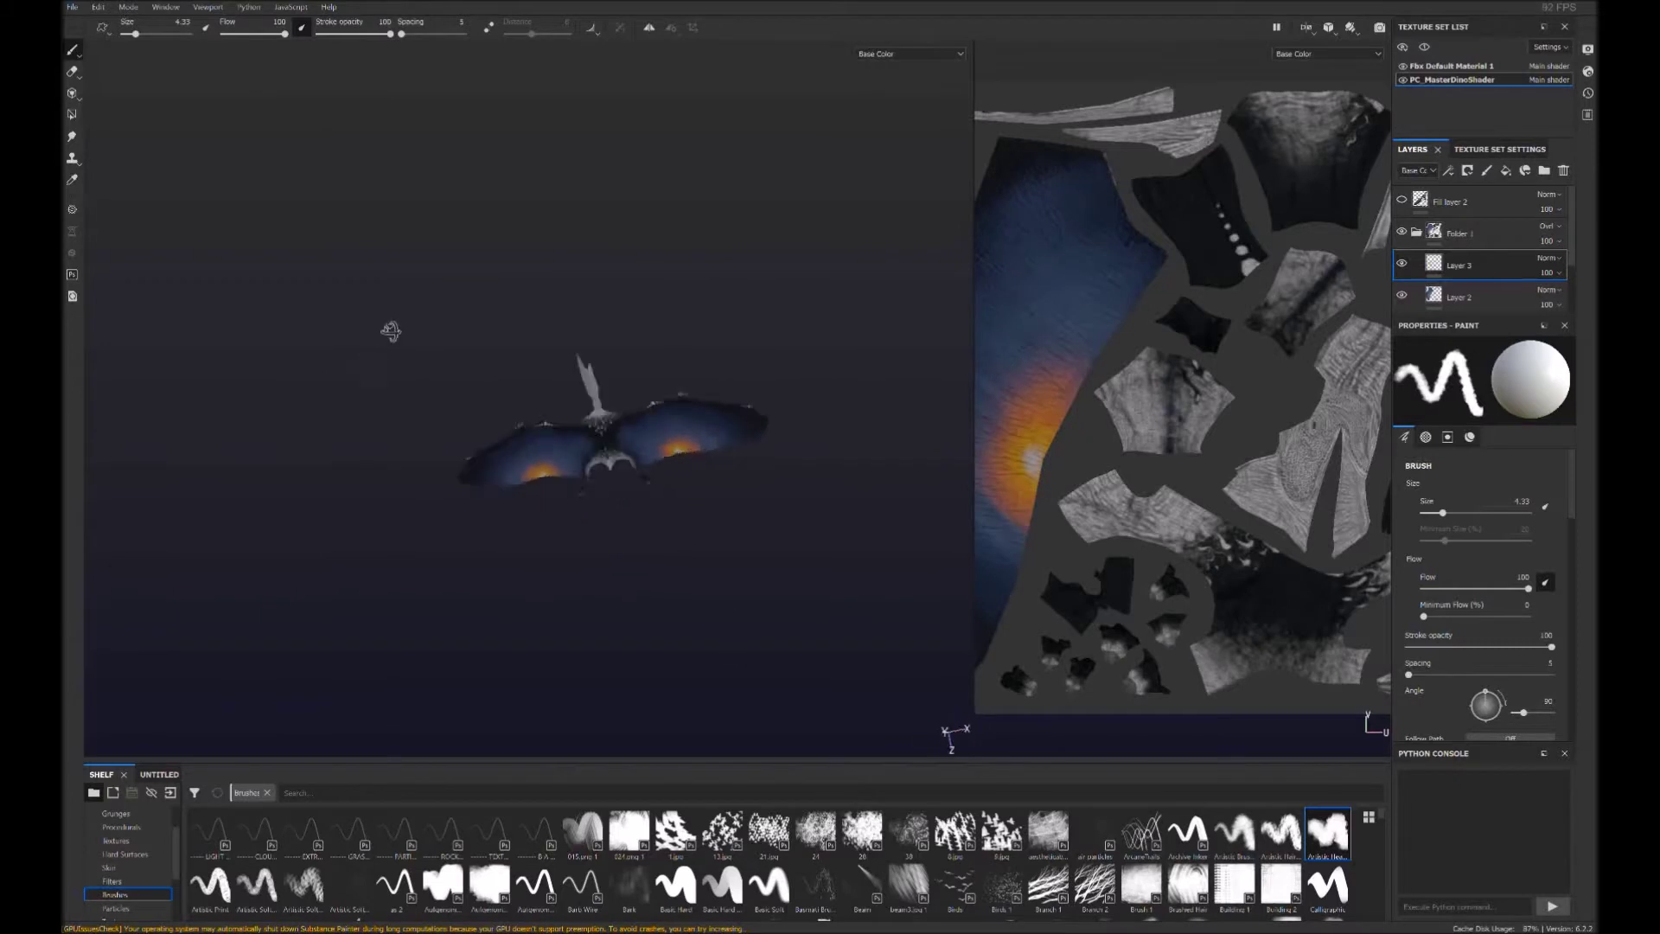
pyautogui.scroll(5, 600, 596)
pyautogui.scroll(-2, 673, 613)
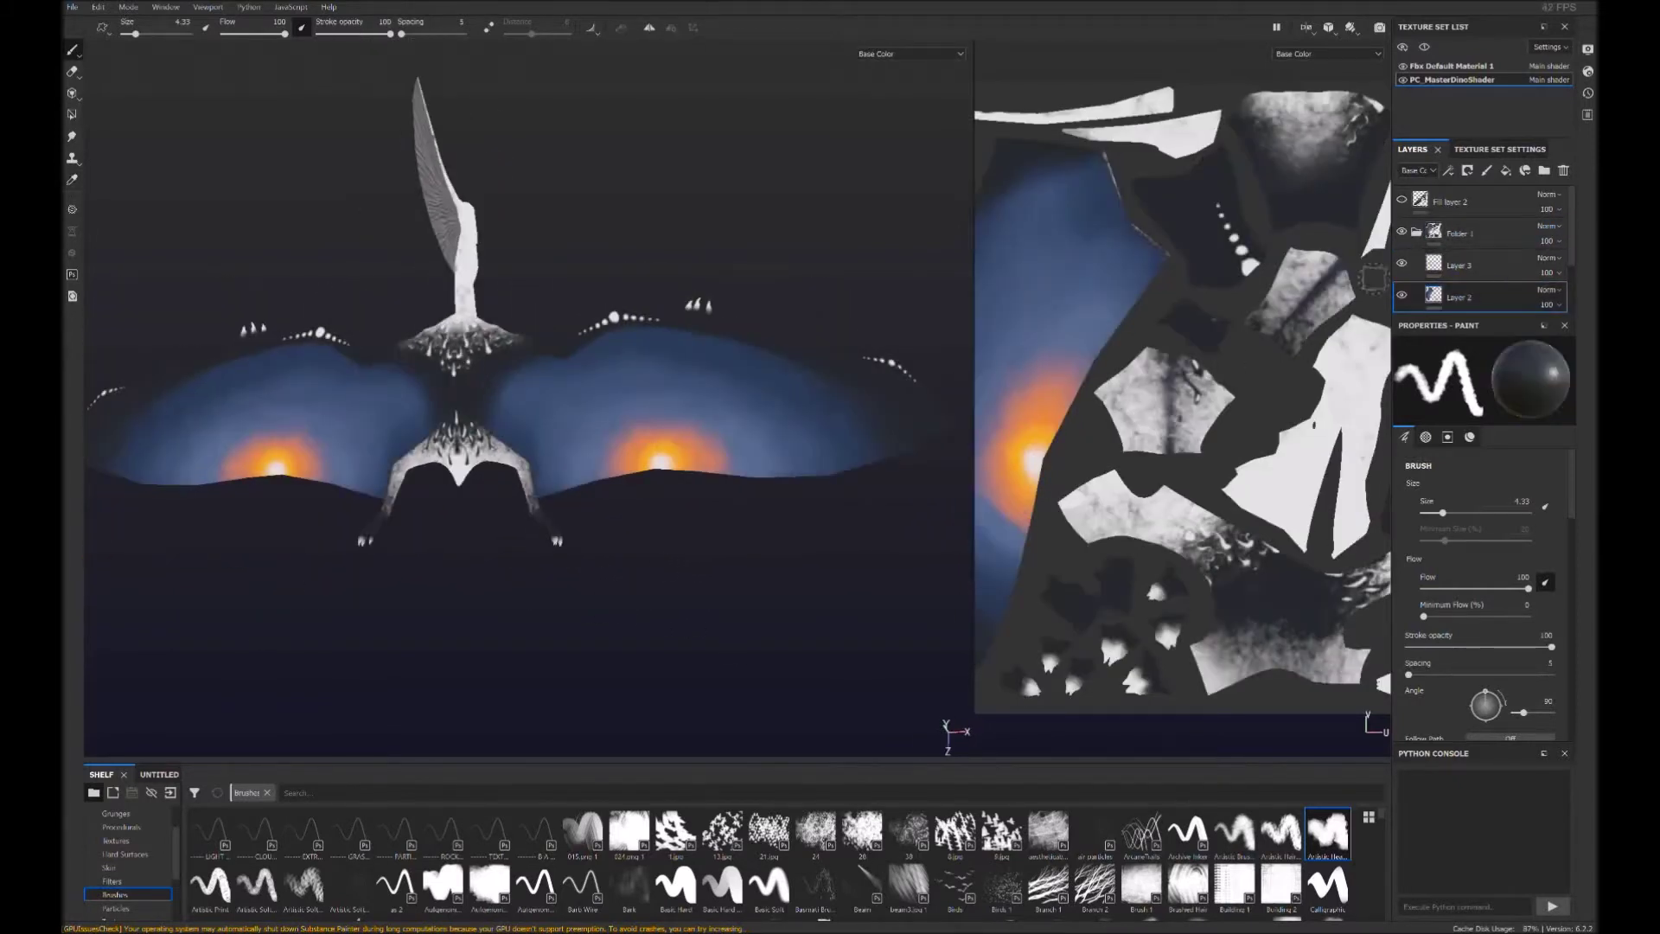
pyautogui.scroll(-2, 738, 556)
pyautogui.keyDown('alt'); pyautogui.moveTo(738, 557); pyautogui.dragTo(678, 517); pyautogui.keyUp('alt')
pyautogui.scroll(4, 678, 516)
pyautogui.keyDown('alt'); pyautogui.moveTo(760, 601); pyautogui.dragTo(638, 508); pyautogui.keyUp('alt')
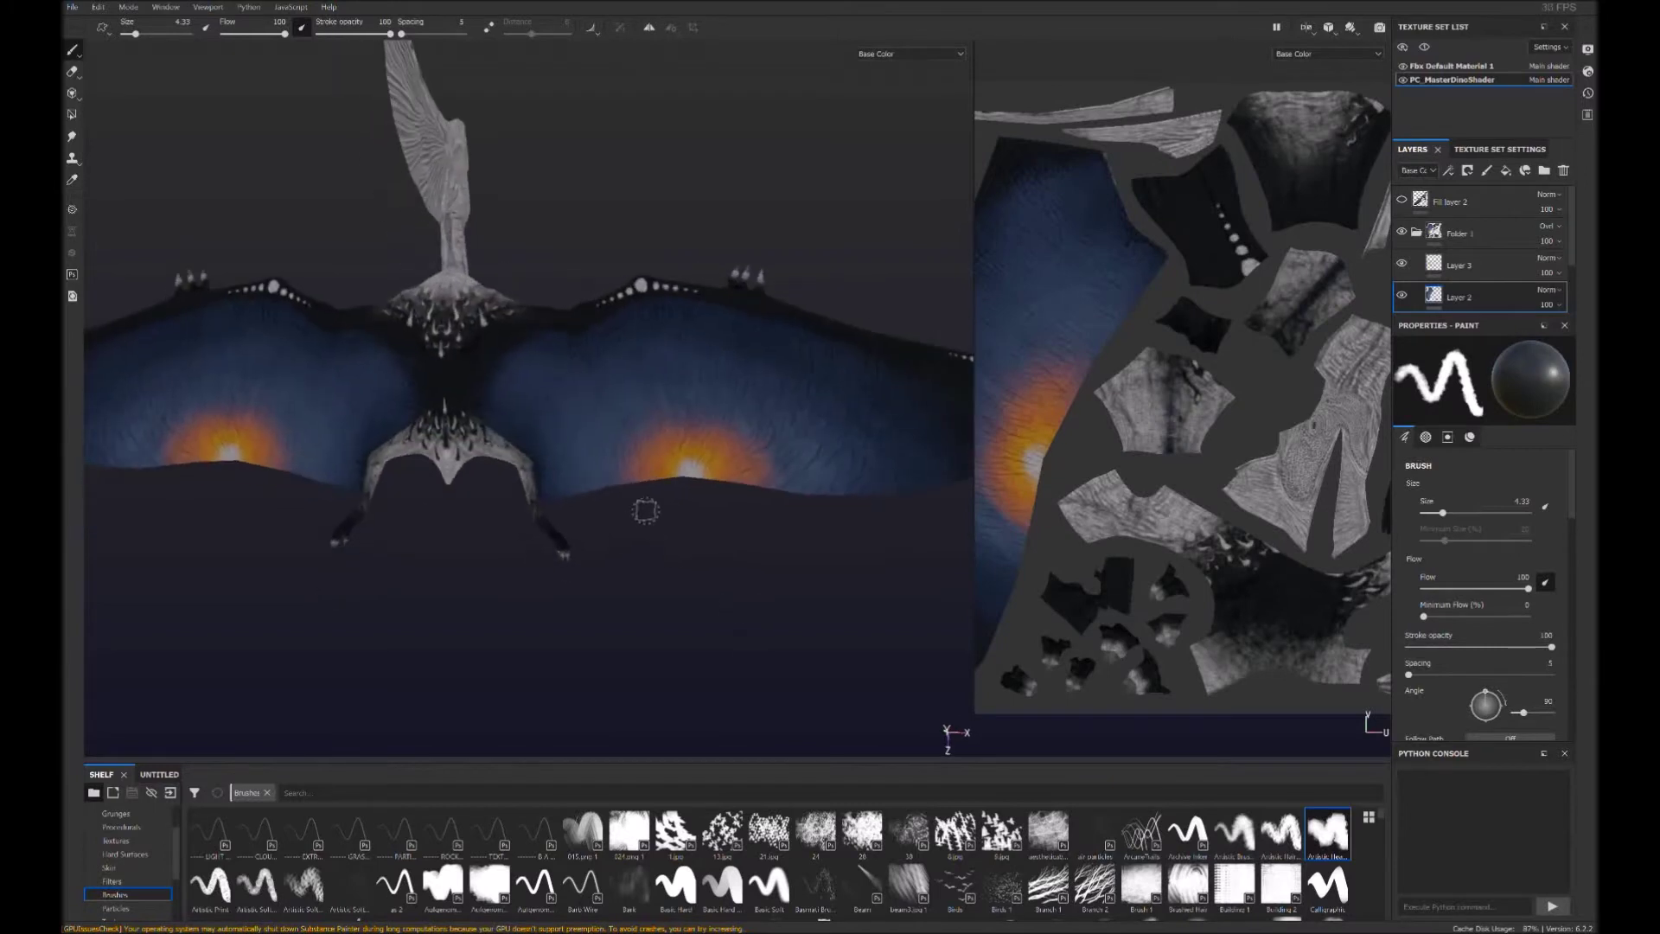
pyautogui.keyDown('alt'); pyautogui.moveTo(800, 499); pyautogui.dragTo(787, 504, button='middle'); pyautogui.keyUp('alt')
# Paint broad dark strokes over the inner wing membranes, growing the brush from 20 to 28
pyautogui.keyDown('ctrl'); pyautogui.moveTo(754, 506); pyautogui.dragTo(830, 506, button='right'); pyautogui.keyUp('ctrl')
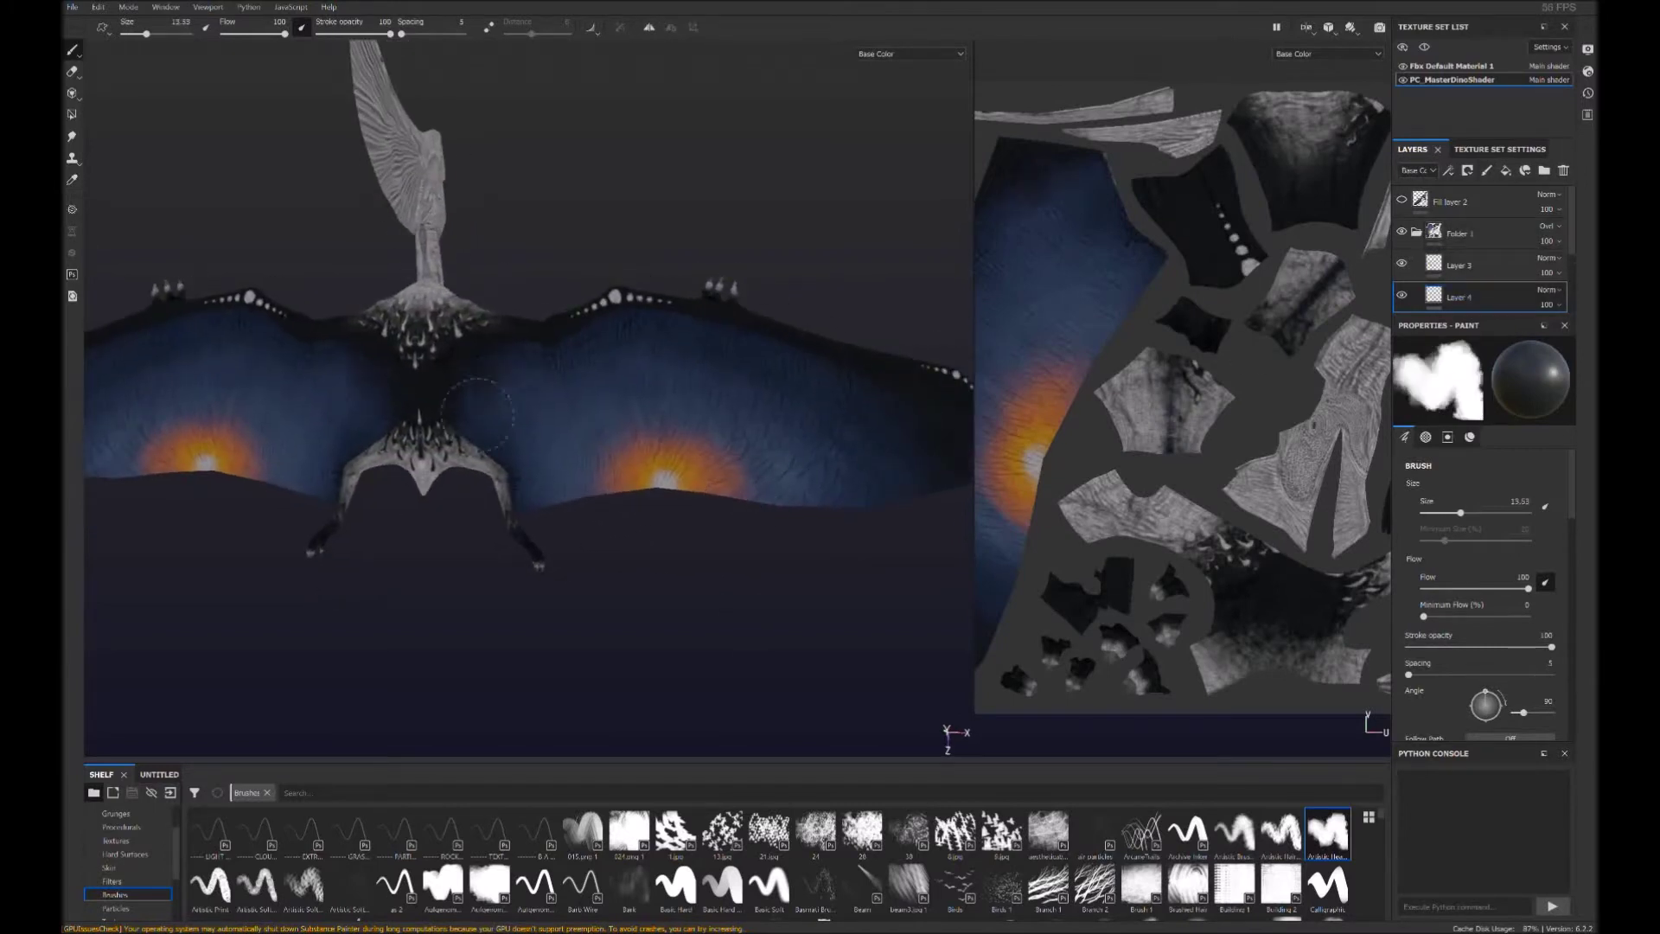
pyautogui.moveTo(484, 389); pyautogui.dragTo(538, 337)
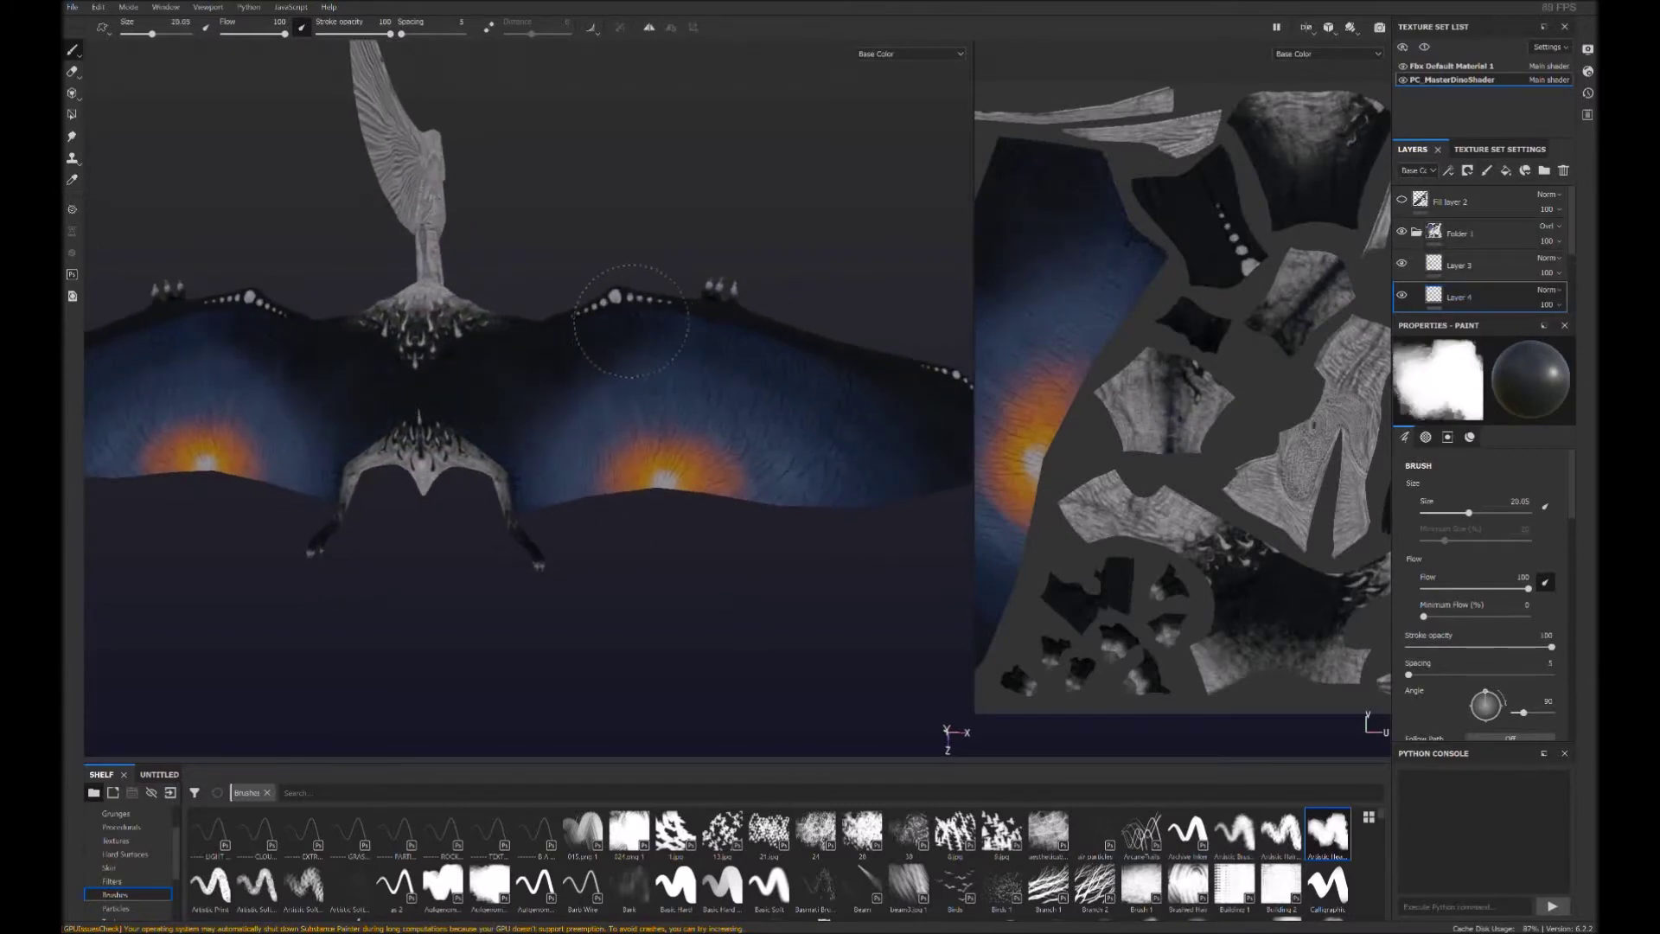
pyautogui.keyDown('ctrl'); pyautogui.moveTo(608, 328); pyautogui.dragTo(627, 329, button='right'); pyautogui.keyUp('ctrl')
pyautogui.moveTo(644, 363); pyautogui.dragTo(588, 393)
pyautogui.moveTo(794, 356); pyautogui.dragTo(612, 387)
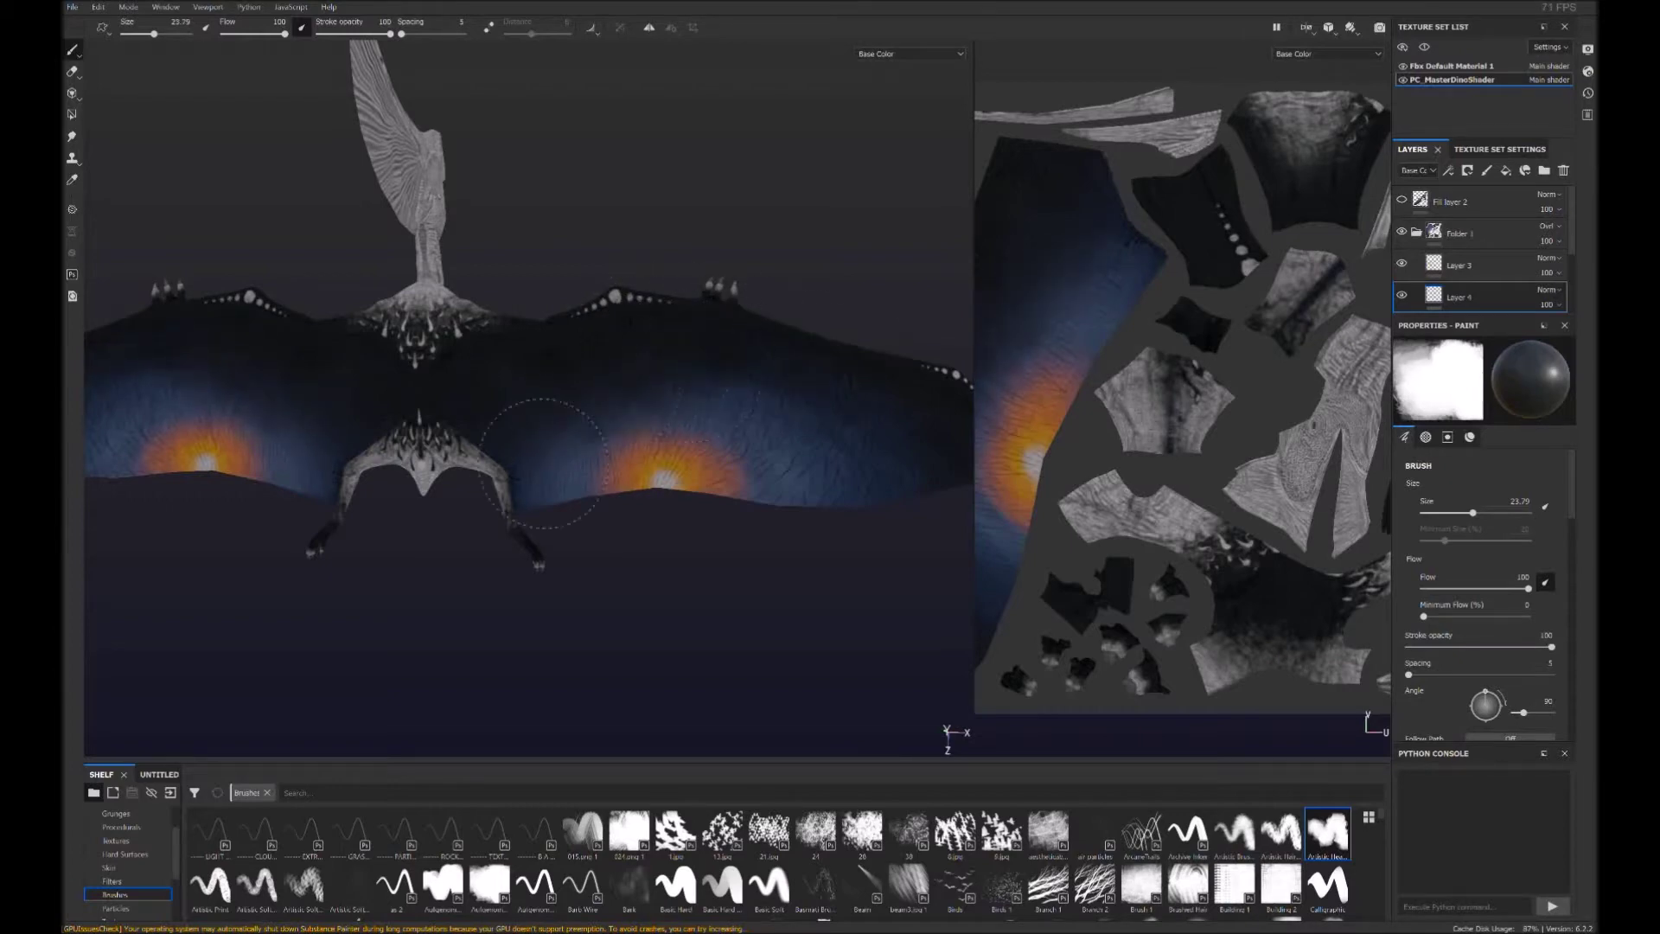
pyautogui.keyDown('ctrl'); pyautogui.moveTo(783, 406); pyautogui.dragTo(822, 406, button='right'); pyautogui.keyUp('ctrl')
pyautogui.scroll(-3, 679, 593)
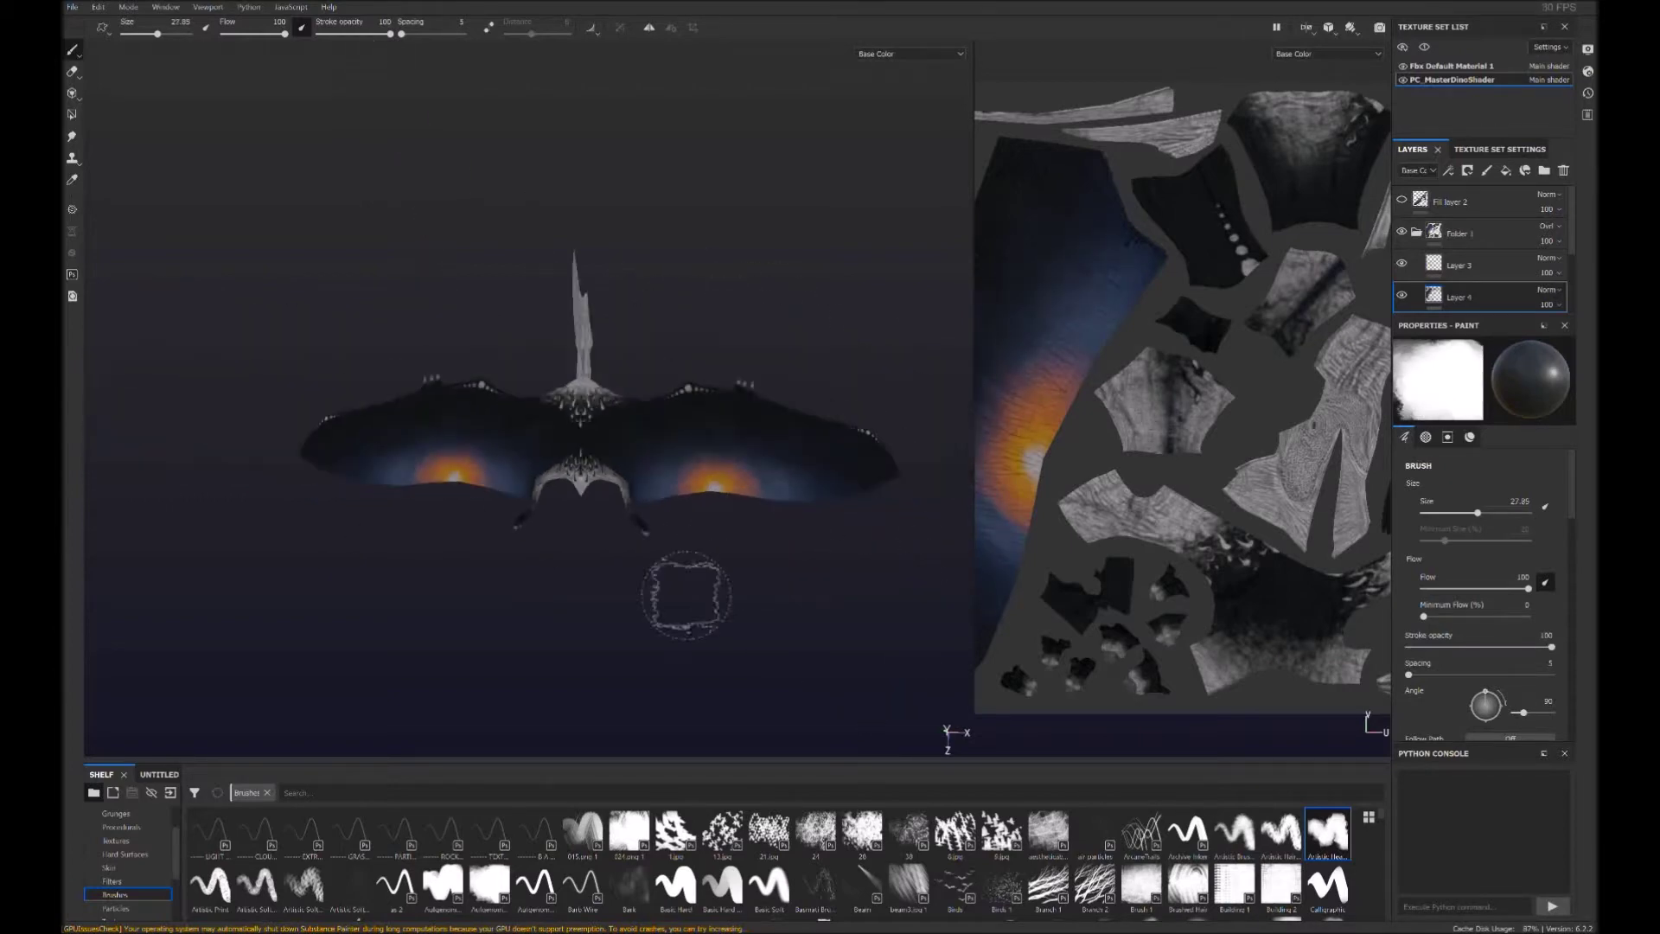
pyautogui.scroll(3, 621, 525)
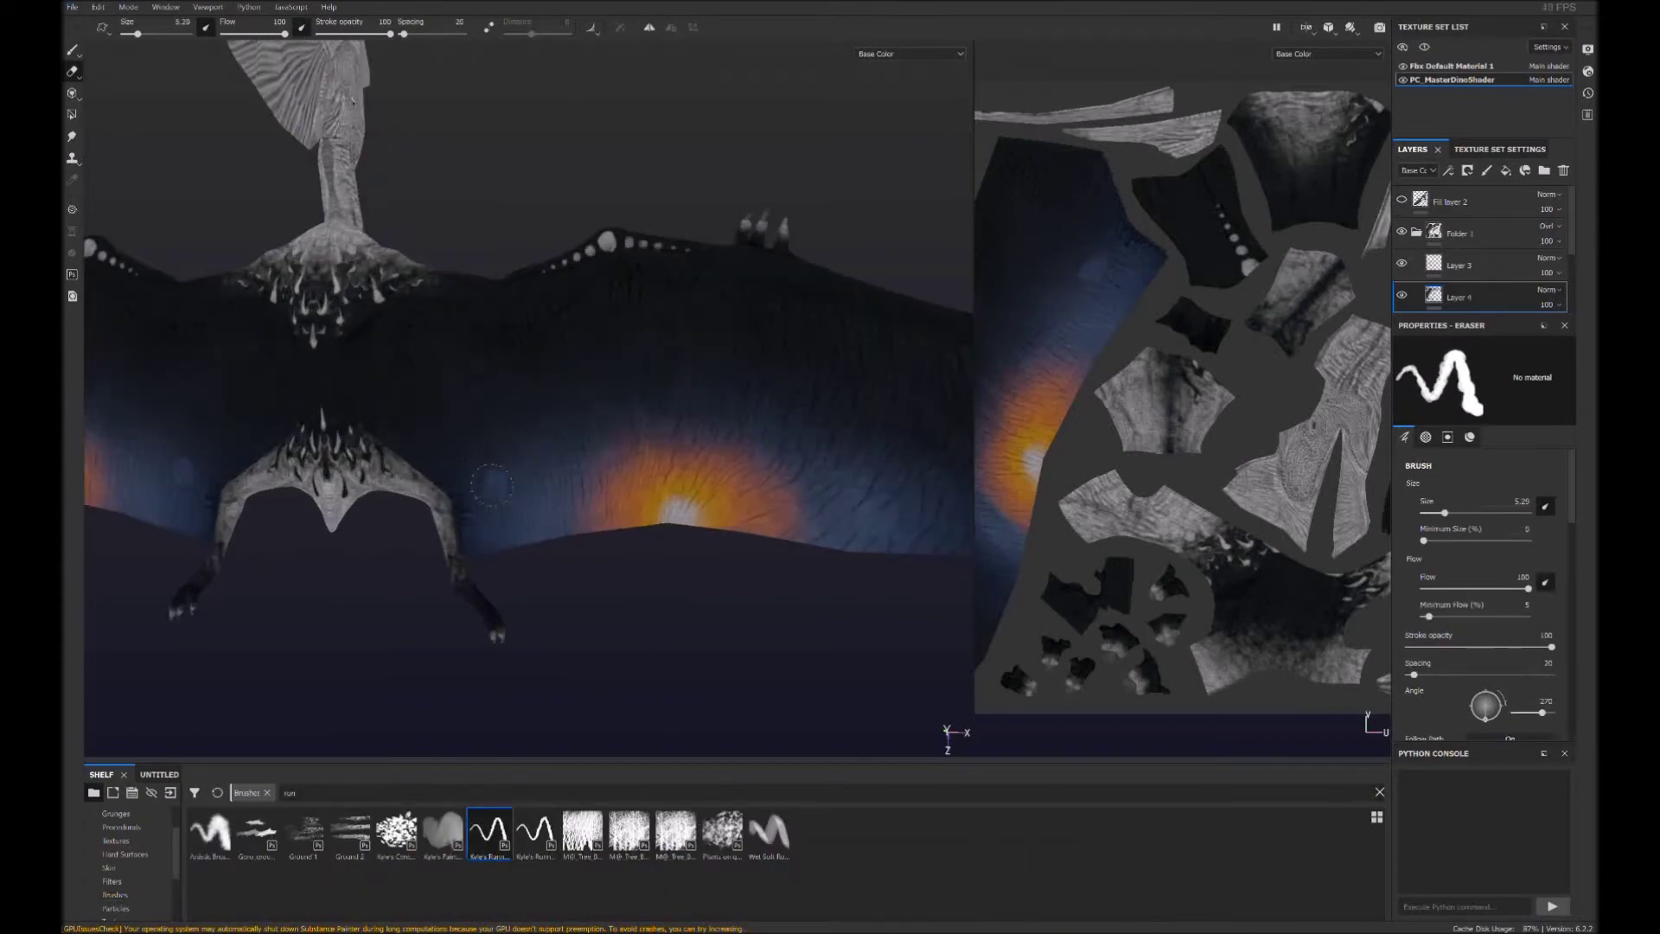
# Undo a bad streak and erase rows of dots in Layer 4 to reveal blue scales
pyautogui.hotkey('ctrl', 'z')
pyautogui.moveTo(564, 449); pyautogui.dragTo(610, 404)
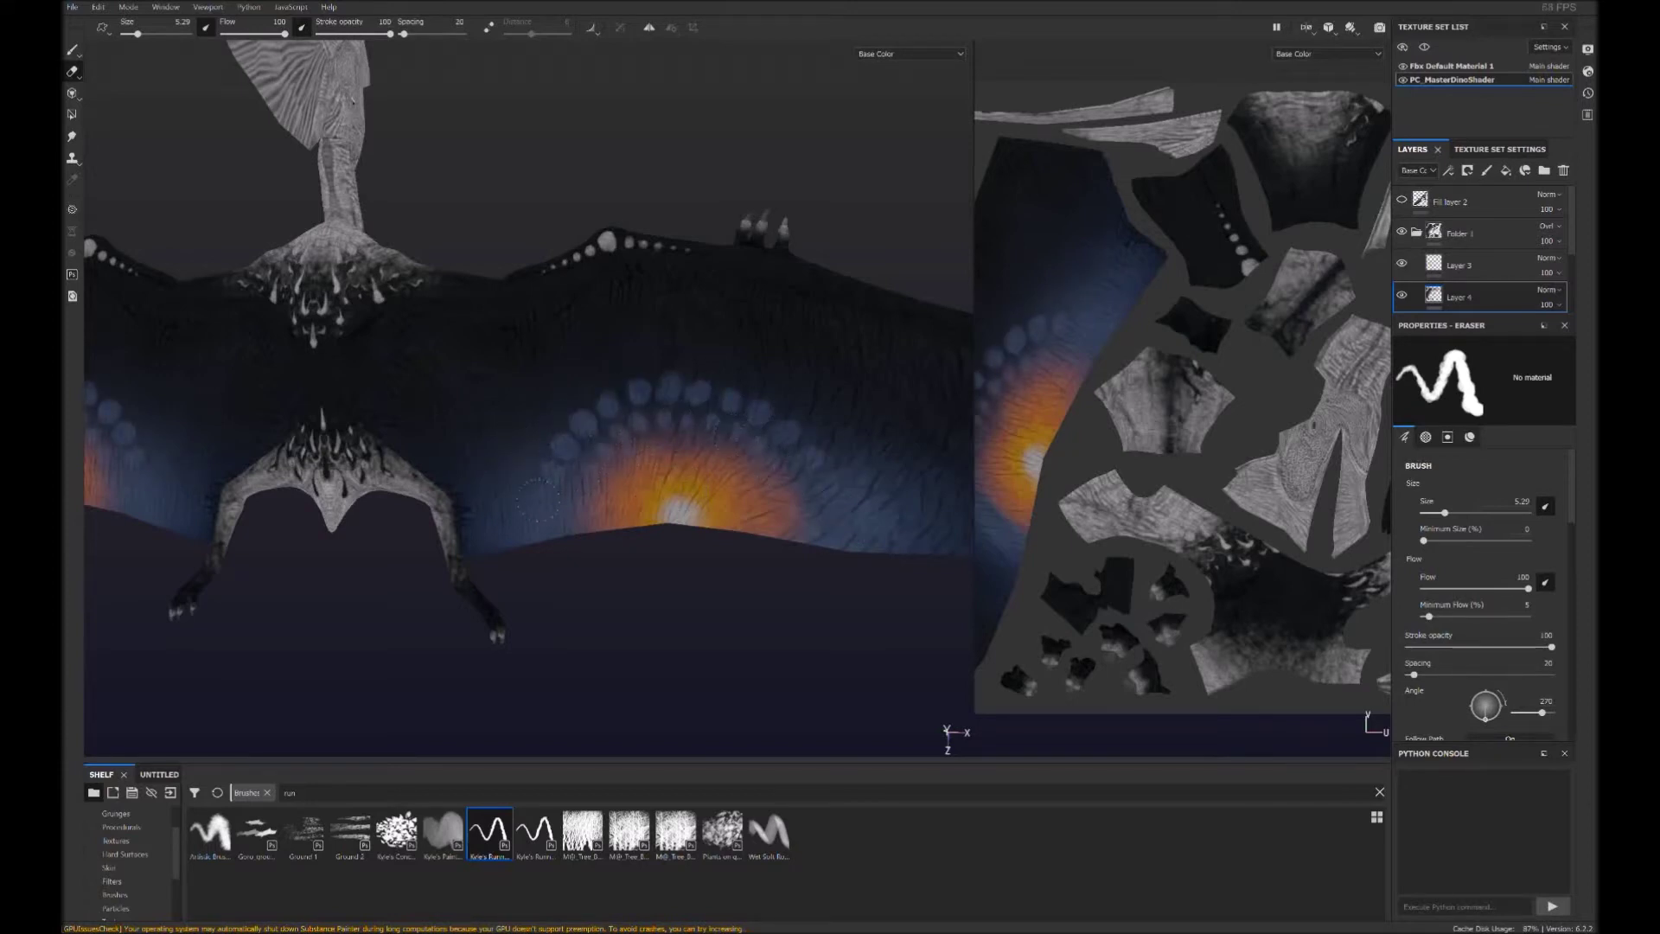
pyautogui.moveTo(541, 409); pyautogui.dragTo(600, 360)
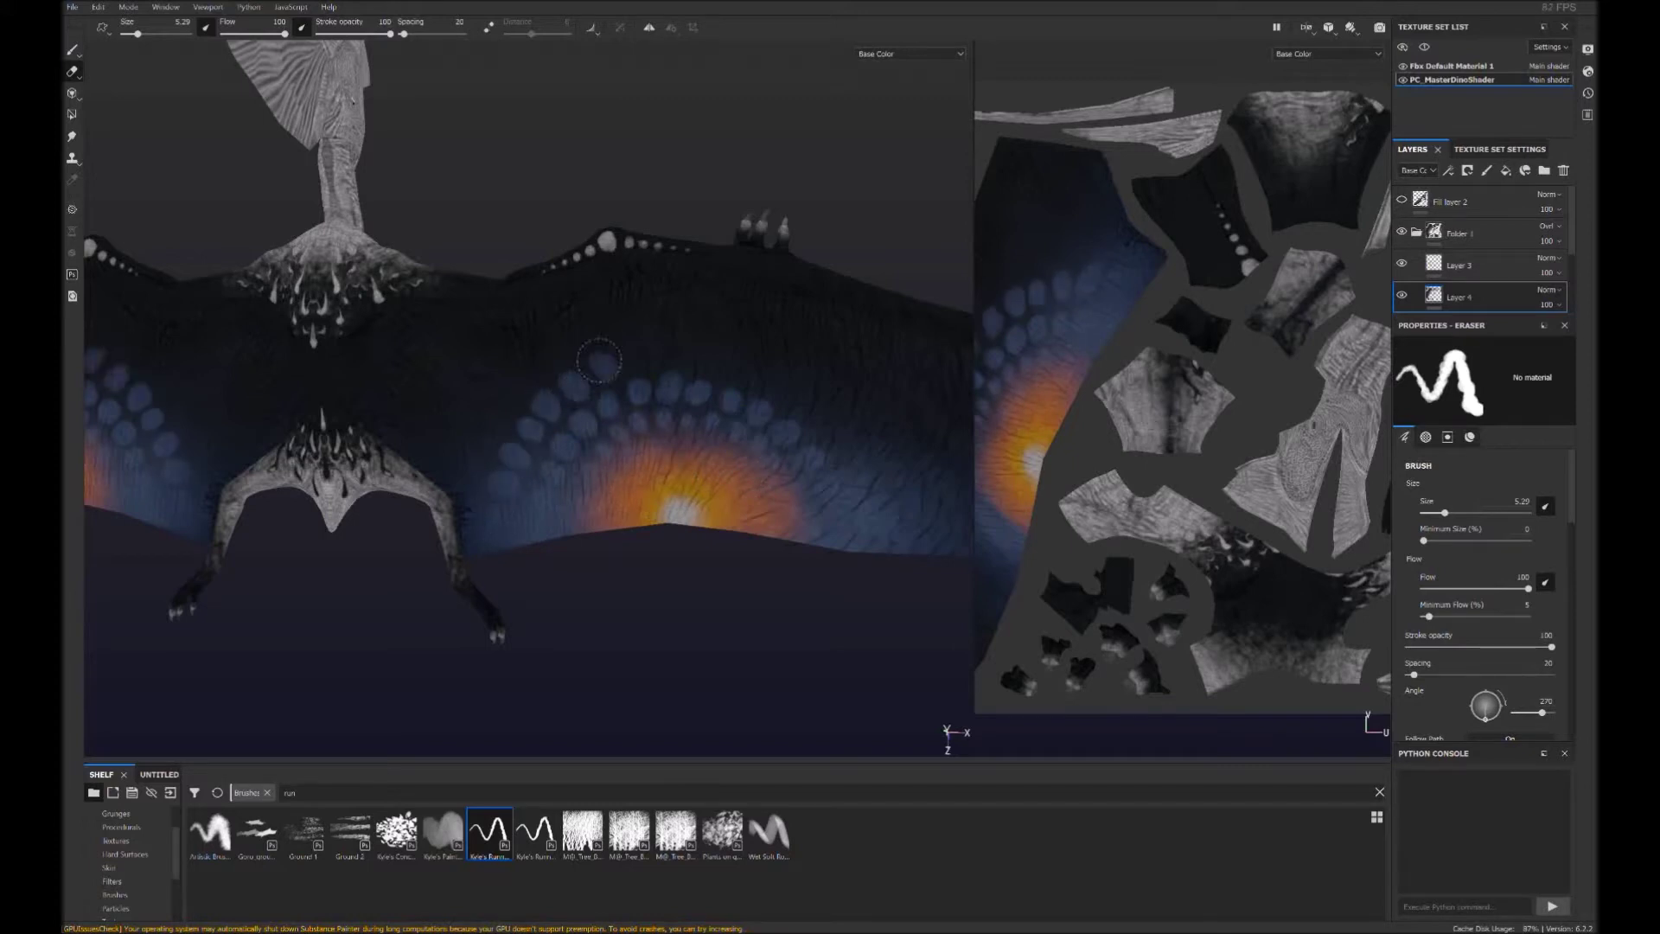
pyautogui.scroll(-5, 878, 500)
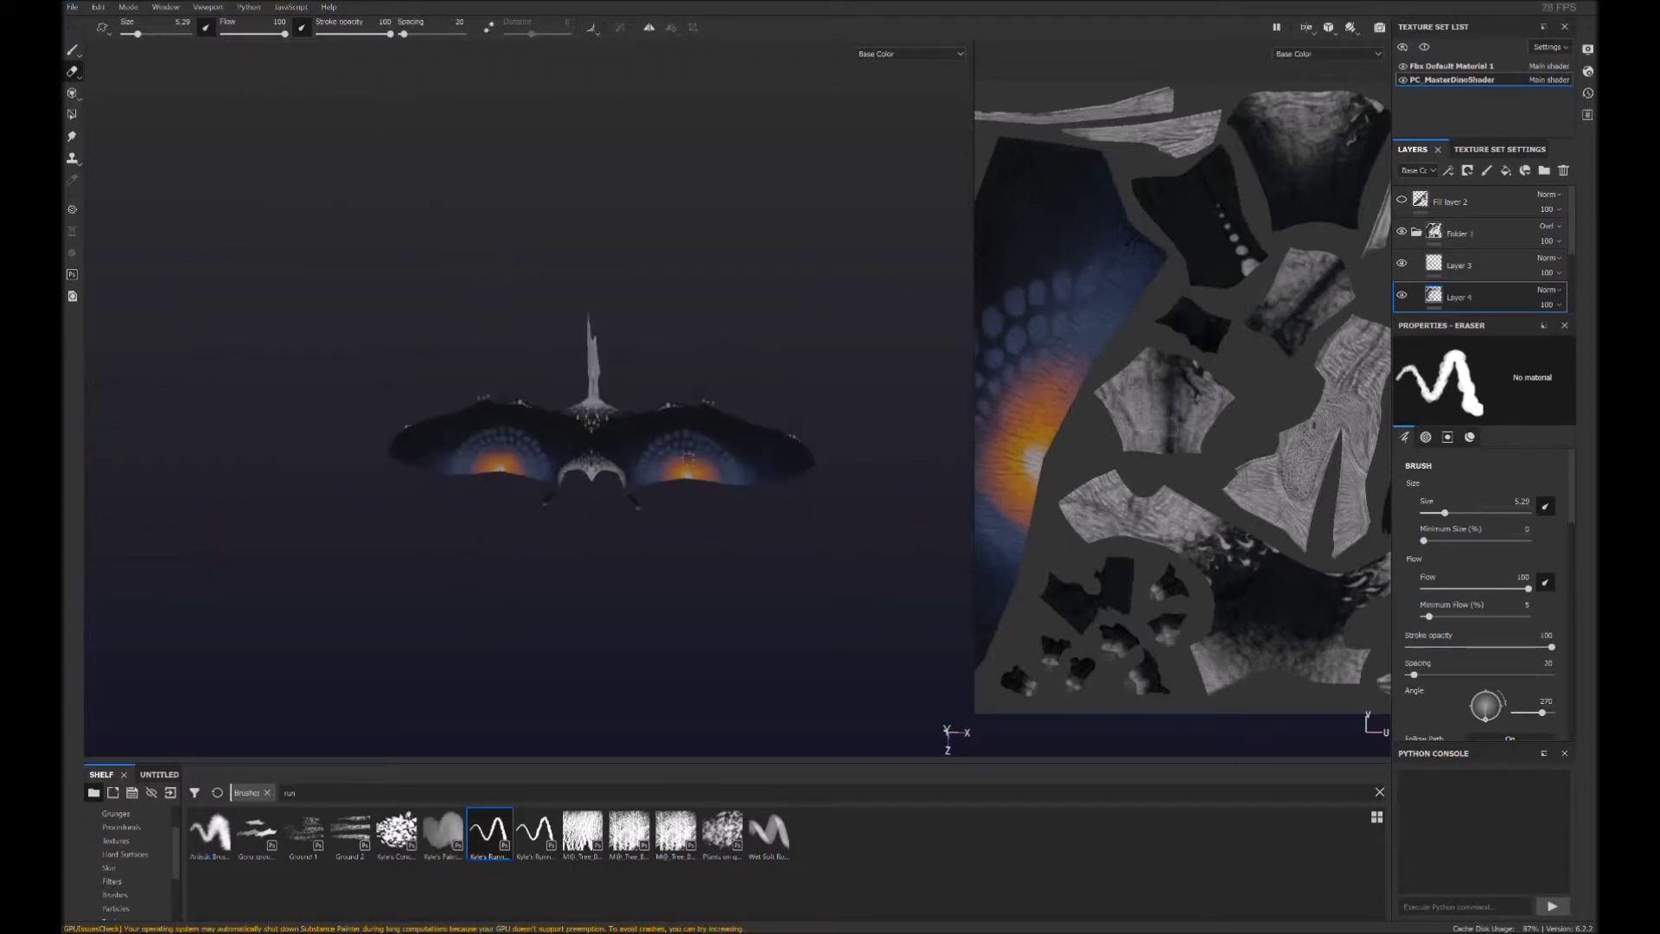
pyautogui.scroll(5, 683, 569)
pyautogui.moveTo(522, 384); pyautogui.dragTo(573, 344)
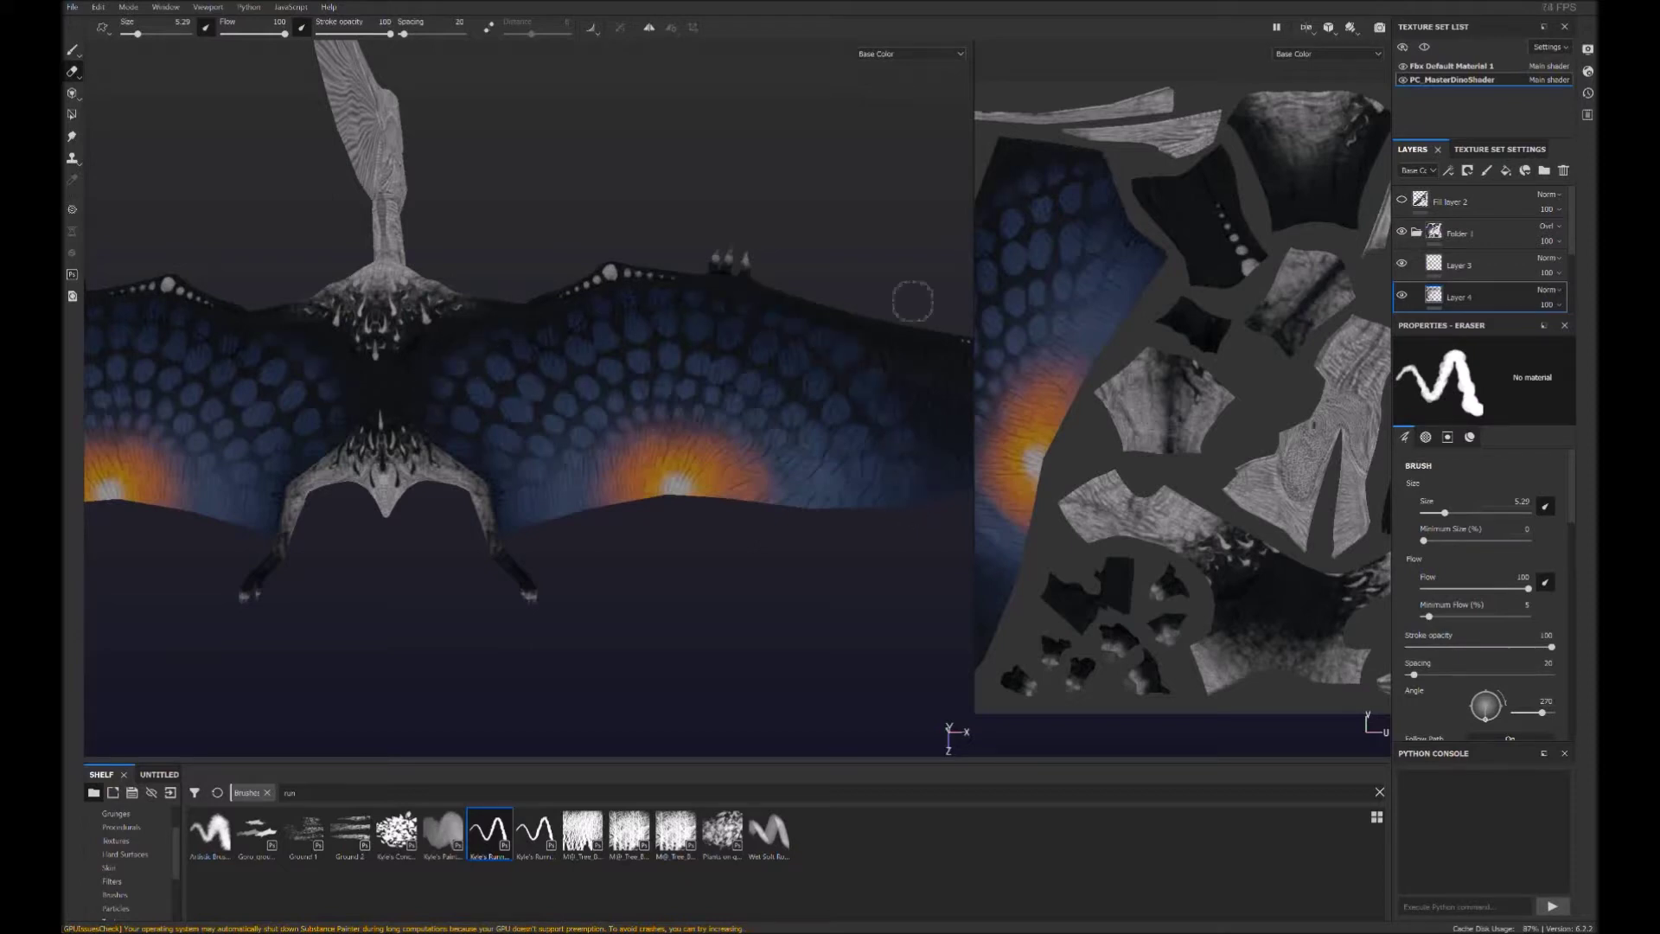
pyautogui.scroll(-5, 705, 482)
pyautogui.scroll(8, 676, 409)
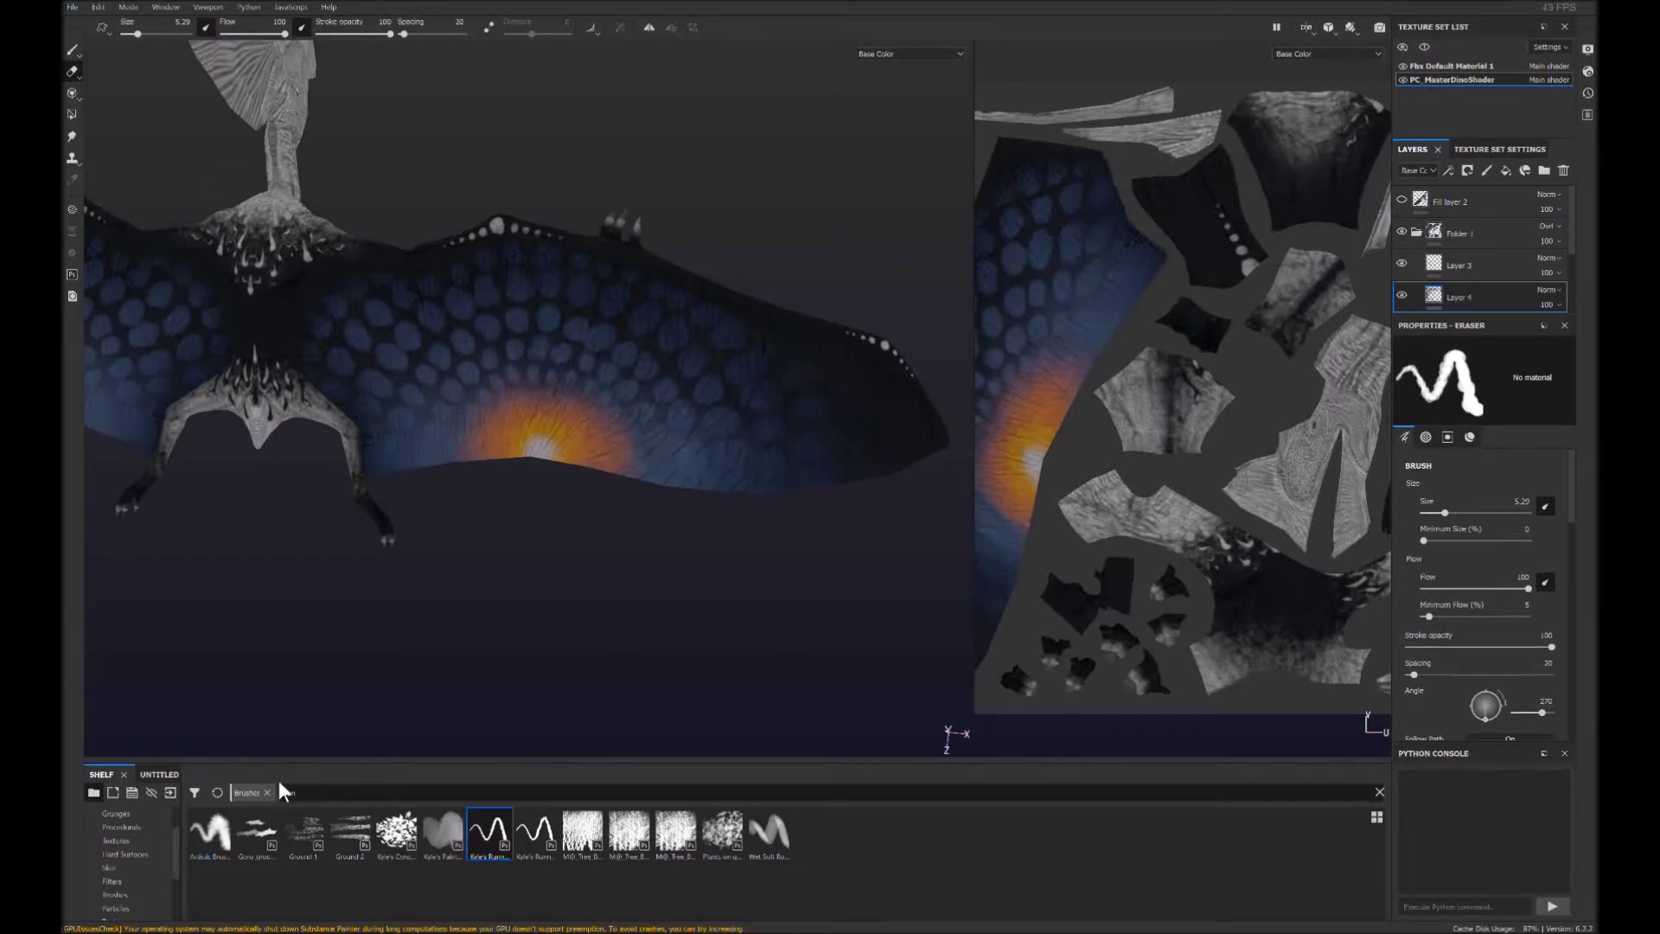
pyautogui.click(1379, 792)
pyautogui.click(1328, 832)
# Return to the Paint tool and select Layer 2 with the dragon framed close
pyautogui.scroll(-5, 534, 526)
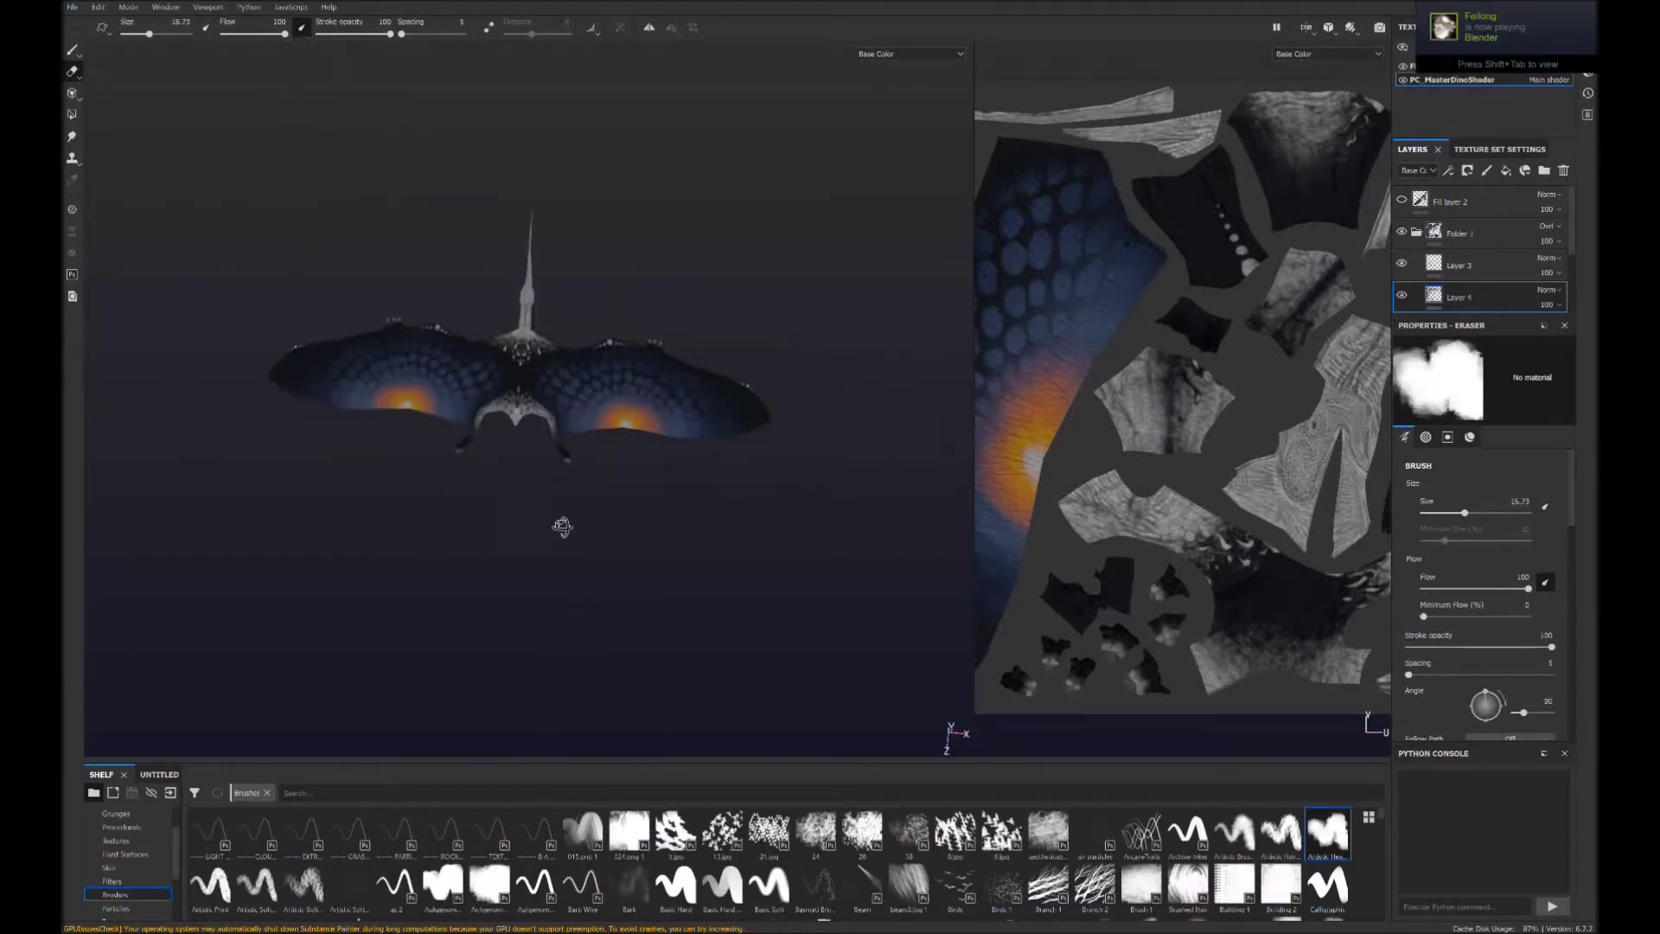
pyautogui.keyDown('alt'); pyautogui.moveTo(535, 526); pyautogui.dragTo(378, 622); pyautogui.keyUp('alt')
pyautogui.scroll(3, 381, 546)
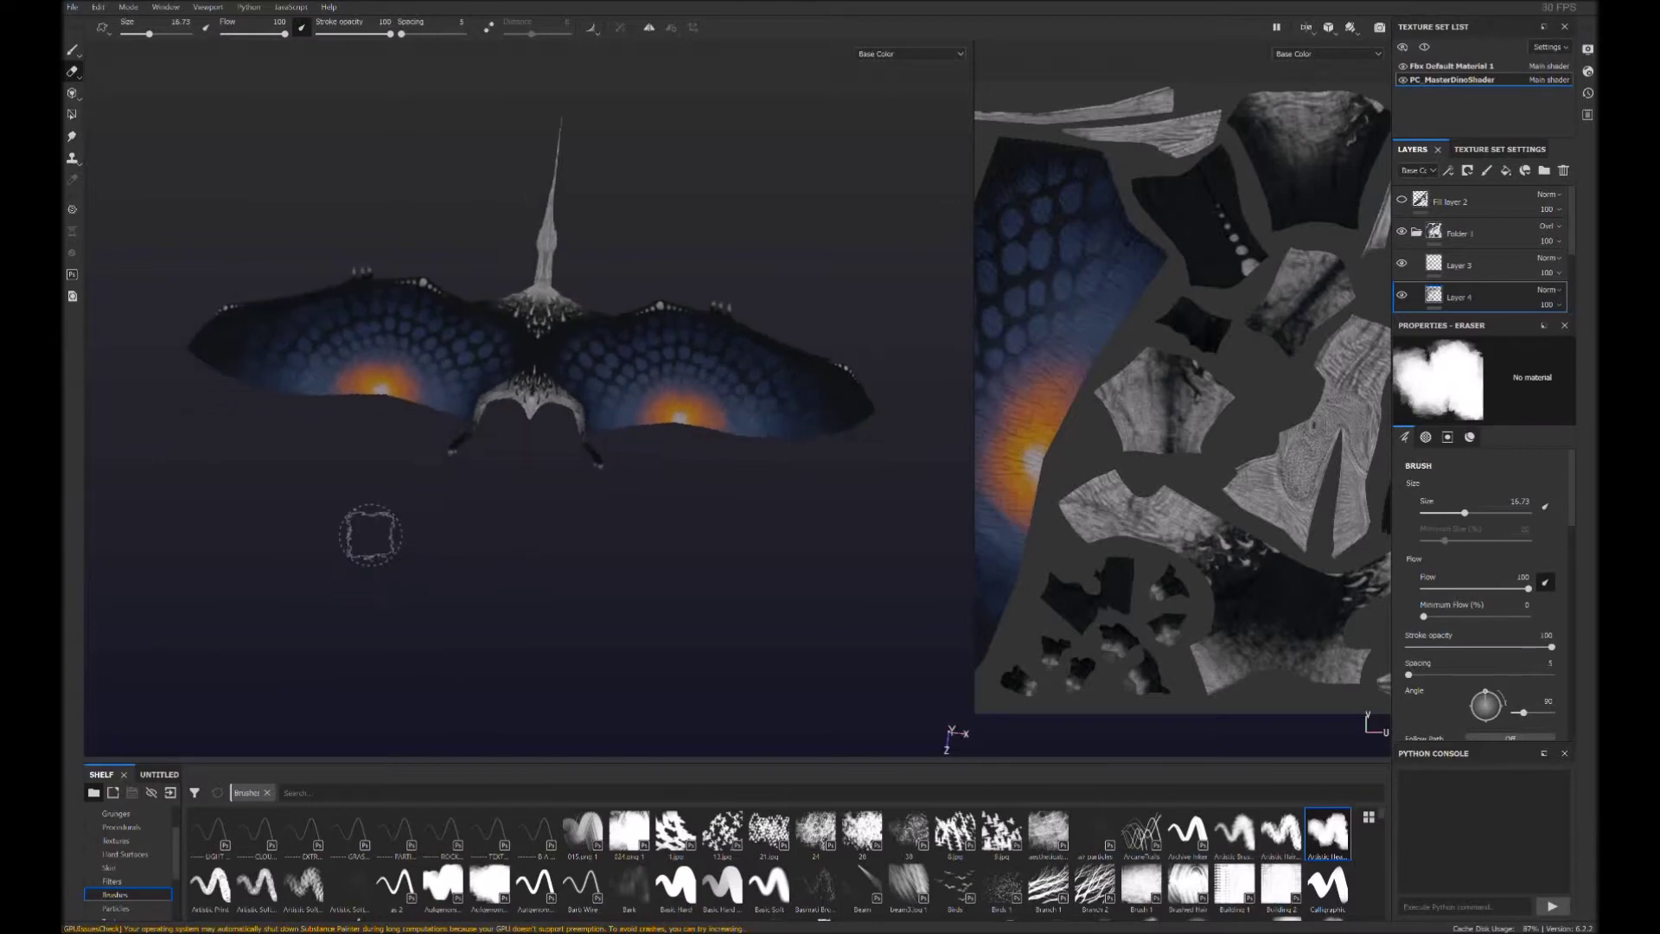
pyautogui.scroll(3, 382, 545)
pyautogui.scroll(3, 423, 571)
pyautogui.press('p')
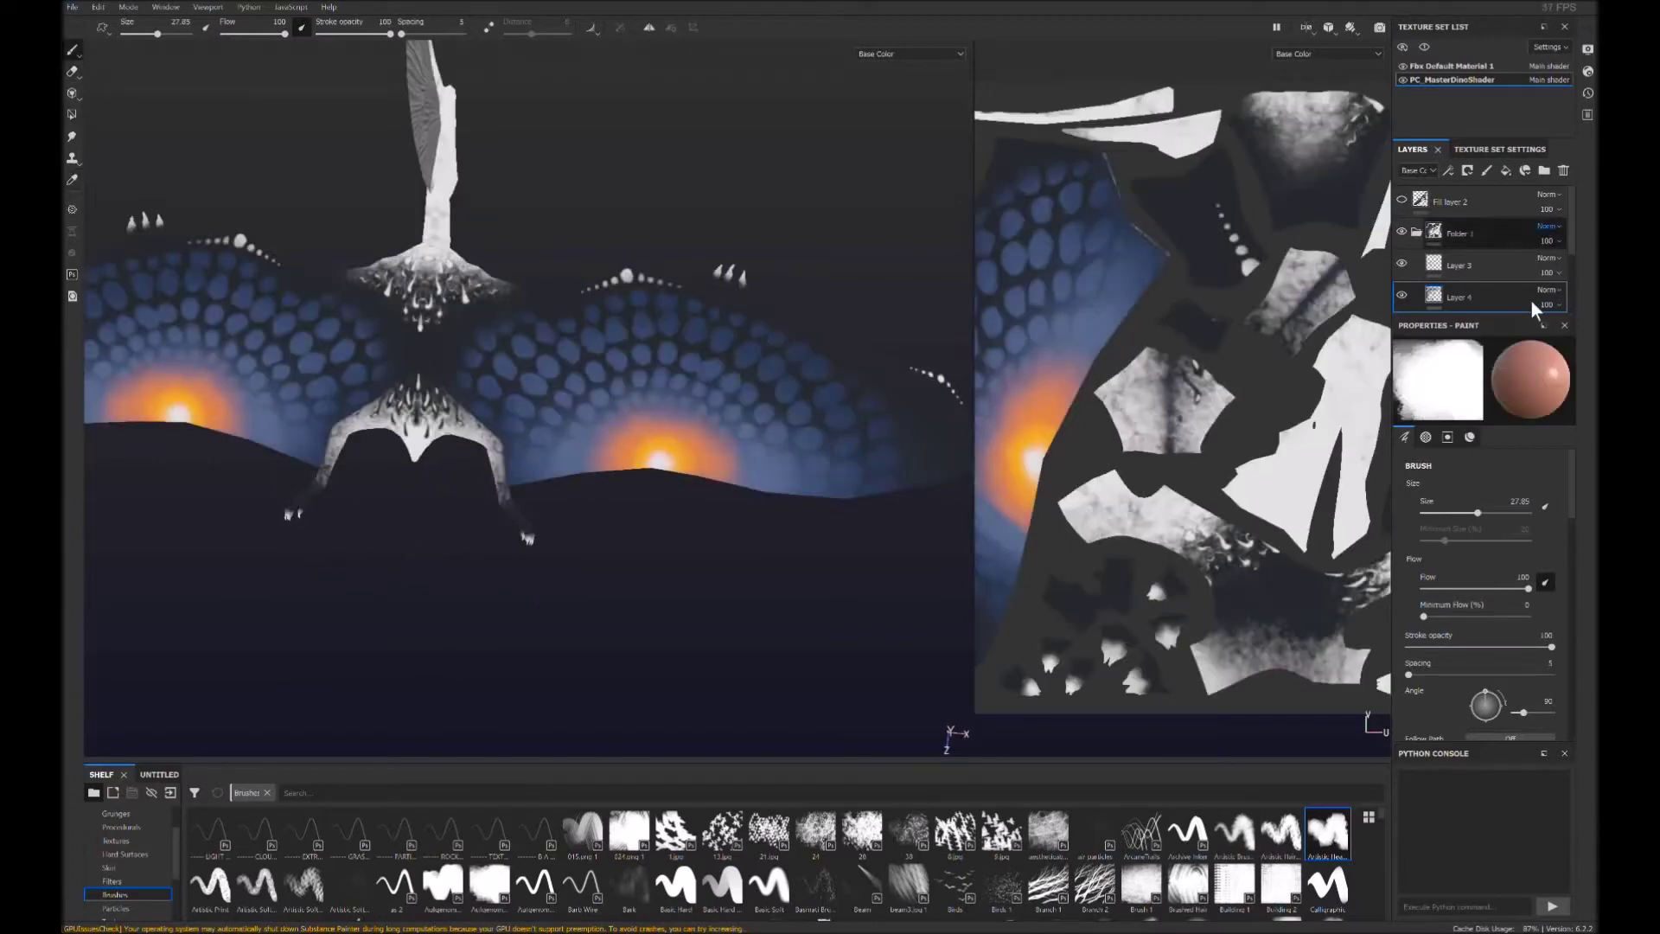
pyautogui.scroll(-2, 1434, 285)
pyautogui.click(1457, 249)
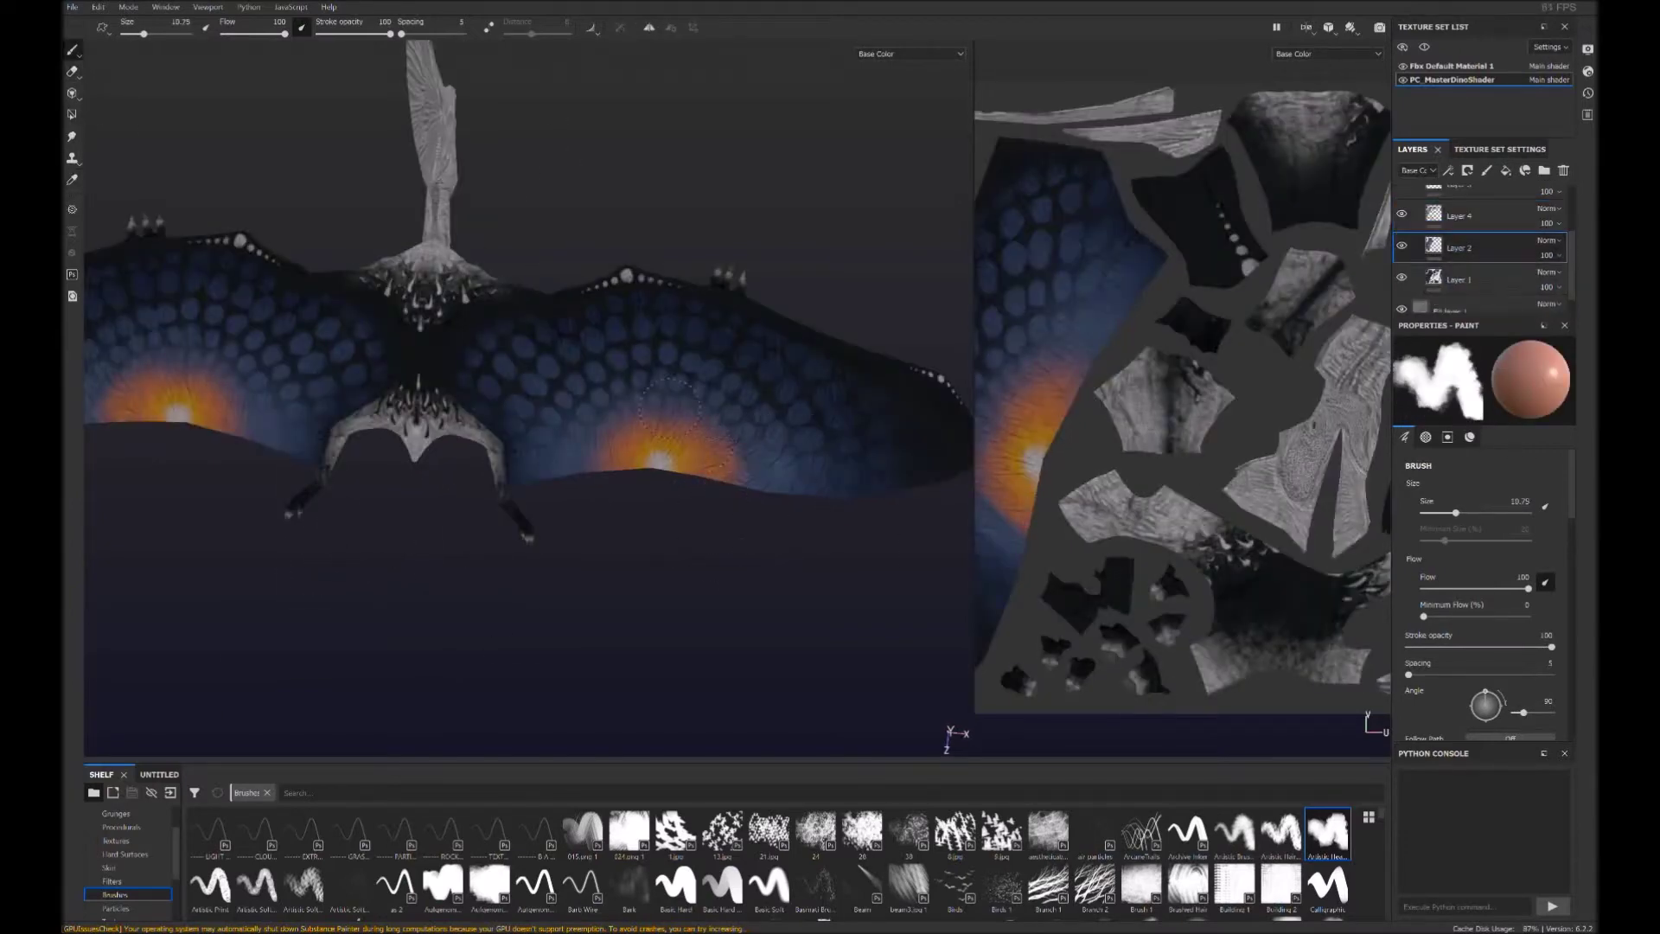
# Paint faint white squiggles over the orange wing glow, tuning brush size with [ and ]
pyautogui.press('[')
pyautogui.press('[')
pyautogui.press('[')
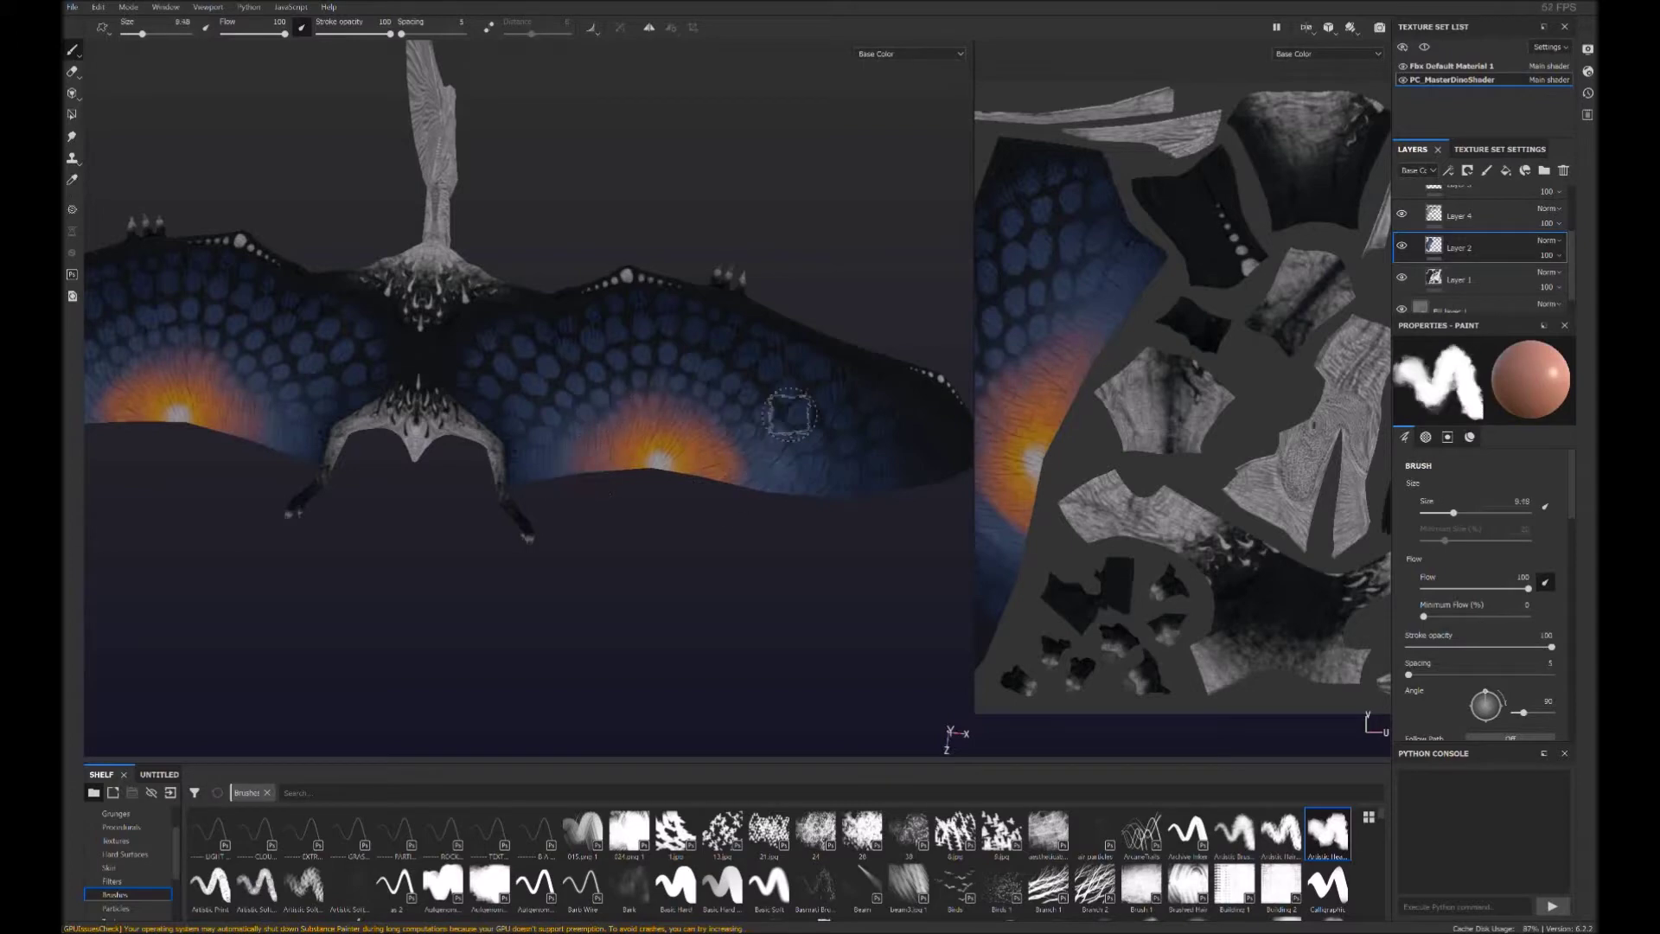
pyautogui.scroll(-3, 667, 519)
pyautogui.scroll(-2, 778, 507)
pyautogui.scroll(5, 652, 537)
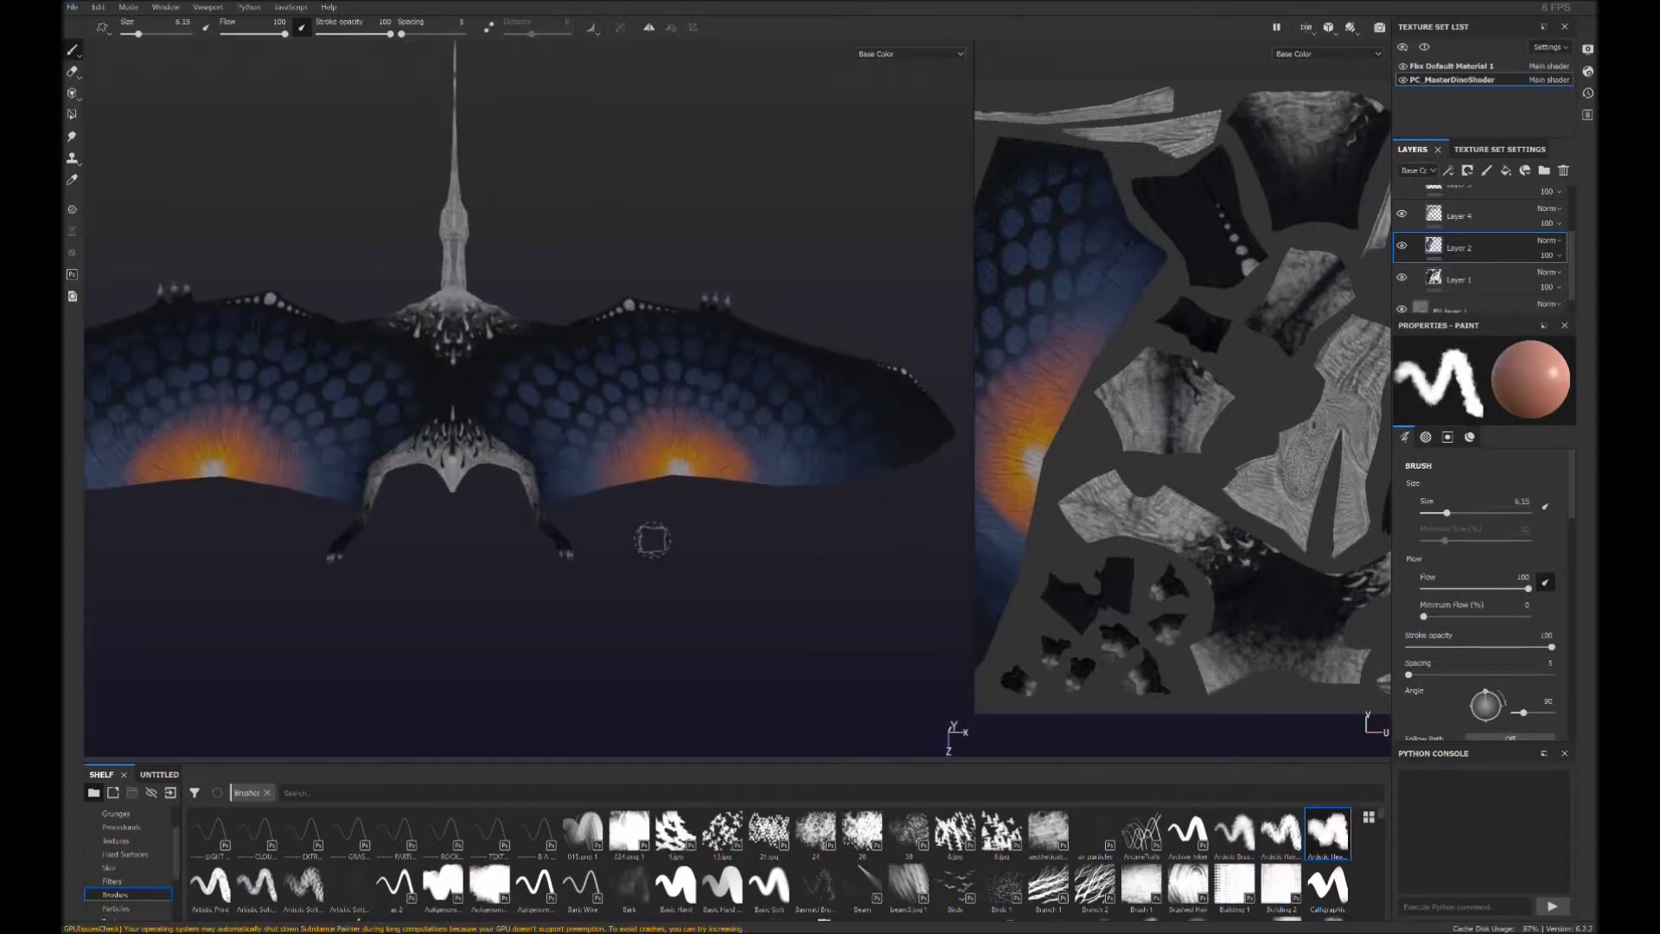
pyautogui.press(']')
pyautogui.press(']')
pyautogui.press(']')
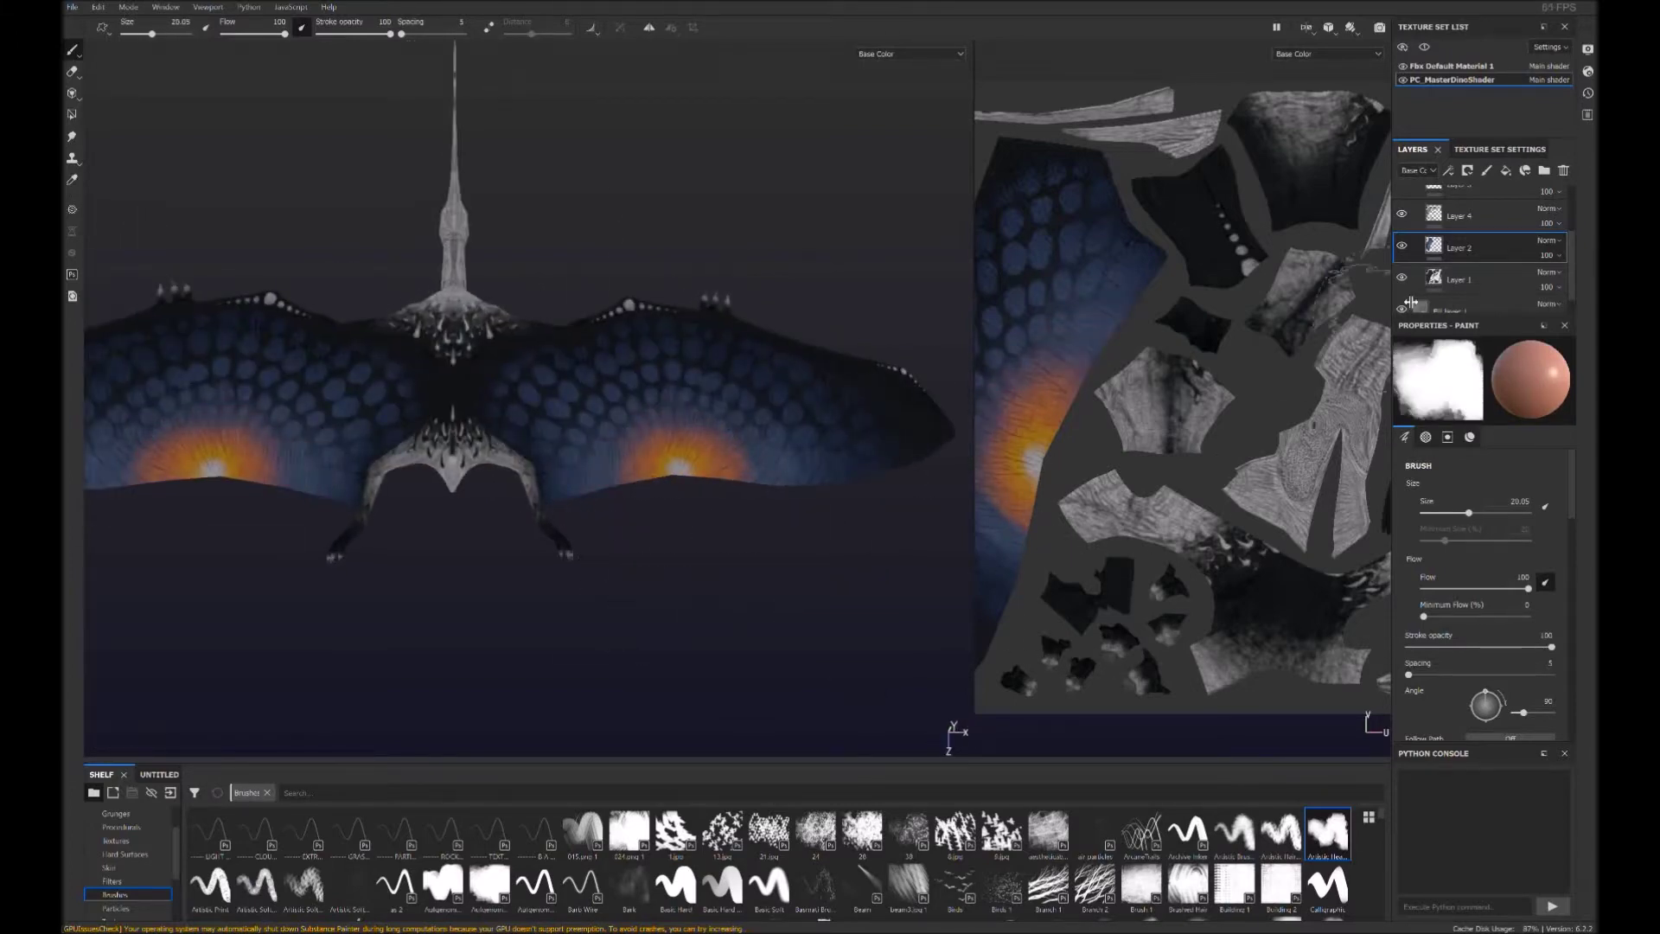
pyautogui.moveTo(744, 489); pyautogui.dragTo(619, 475)
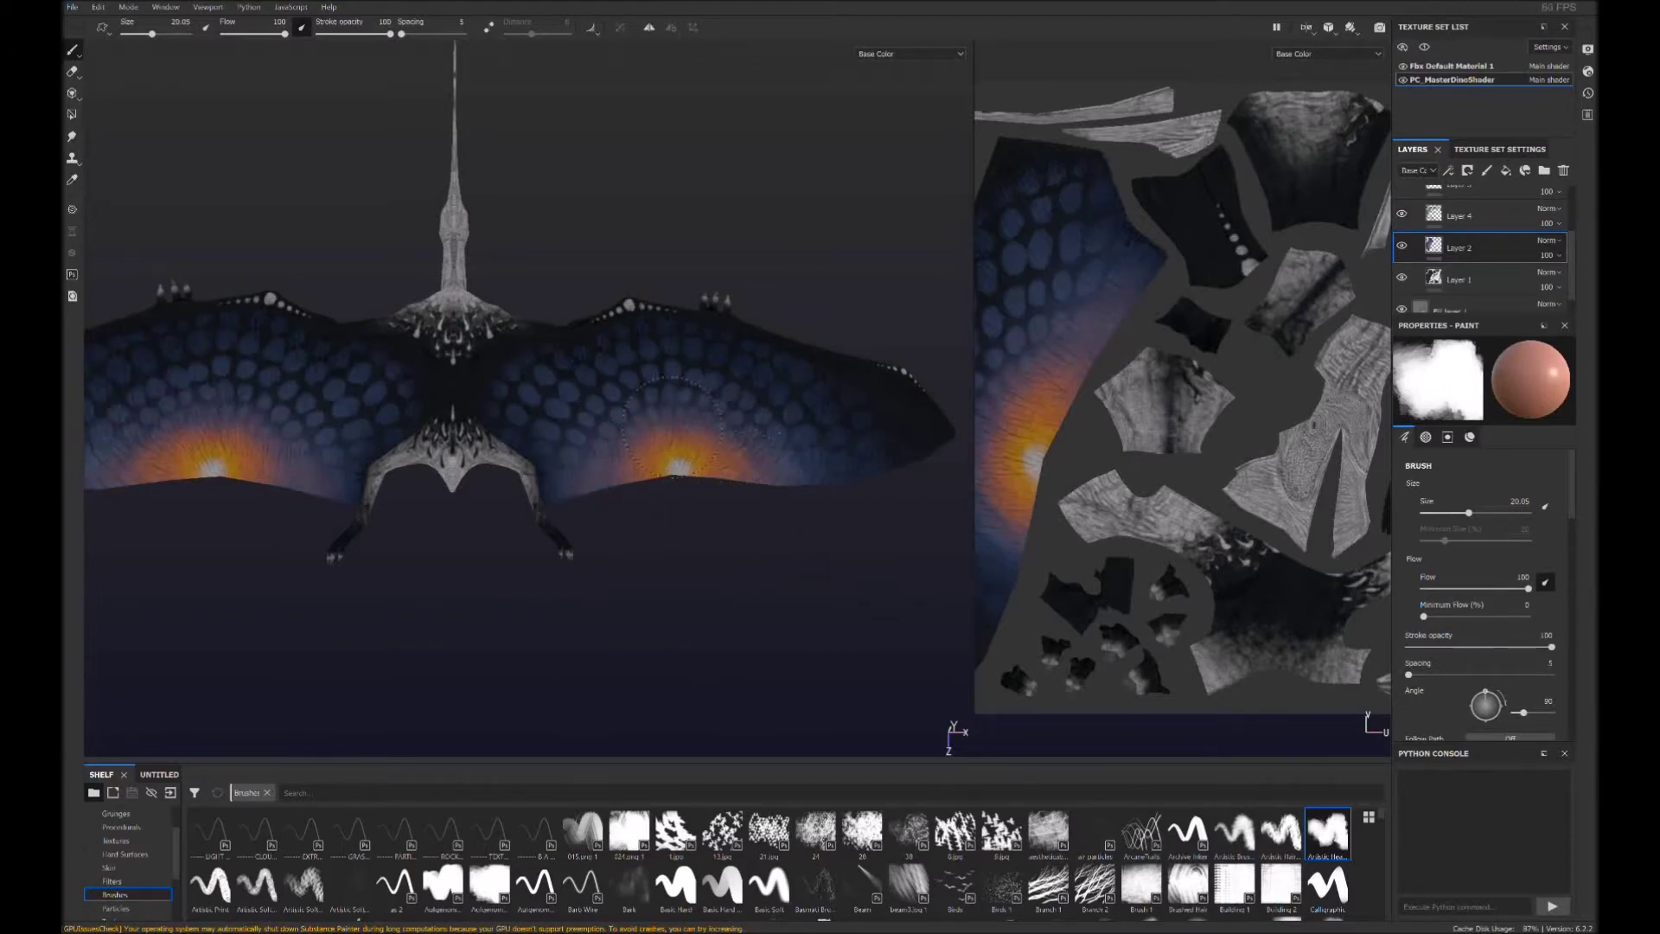
pyautogui.keyDown('alt'); pyautogui.moveTo(693, 511); pyautogui.dragTo(516, 641); pyautogui.keyUp('alt')
pyautogui.press('[')
pyautogui.press('[')
pyautogui.moveTo(741, 495)
pyautogui.keyDown('alt'); pyautogui.mouseDown()
pyautogui.moveTo(755, 655)
pyautogui.moveTo(560, 630)
pyautogui.moveTo(548, 601)
pyautogui.moveTo(598, 624)
pyautogui.moveTo(611, 671)
pyautogui.moveTo(644, 650)
pyautogui.mouseUp(); pyautogui.keyUp('alt')
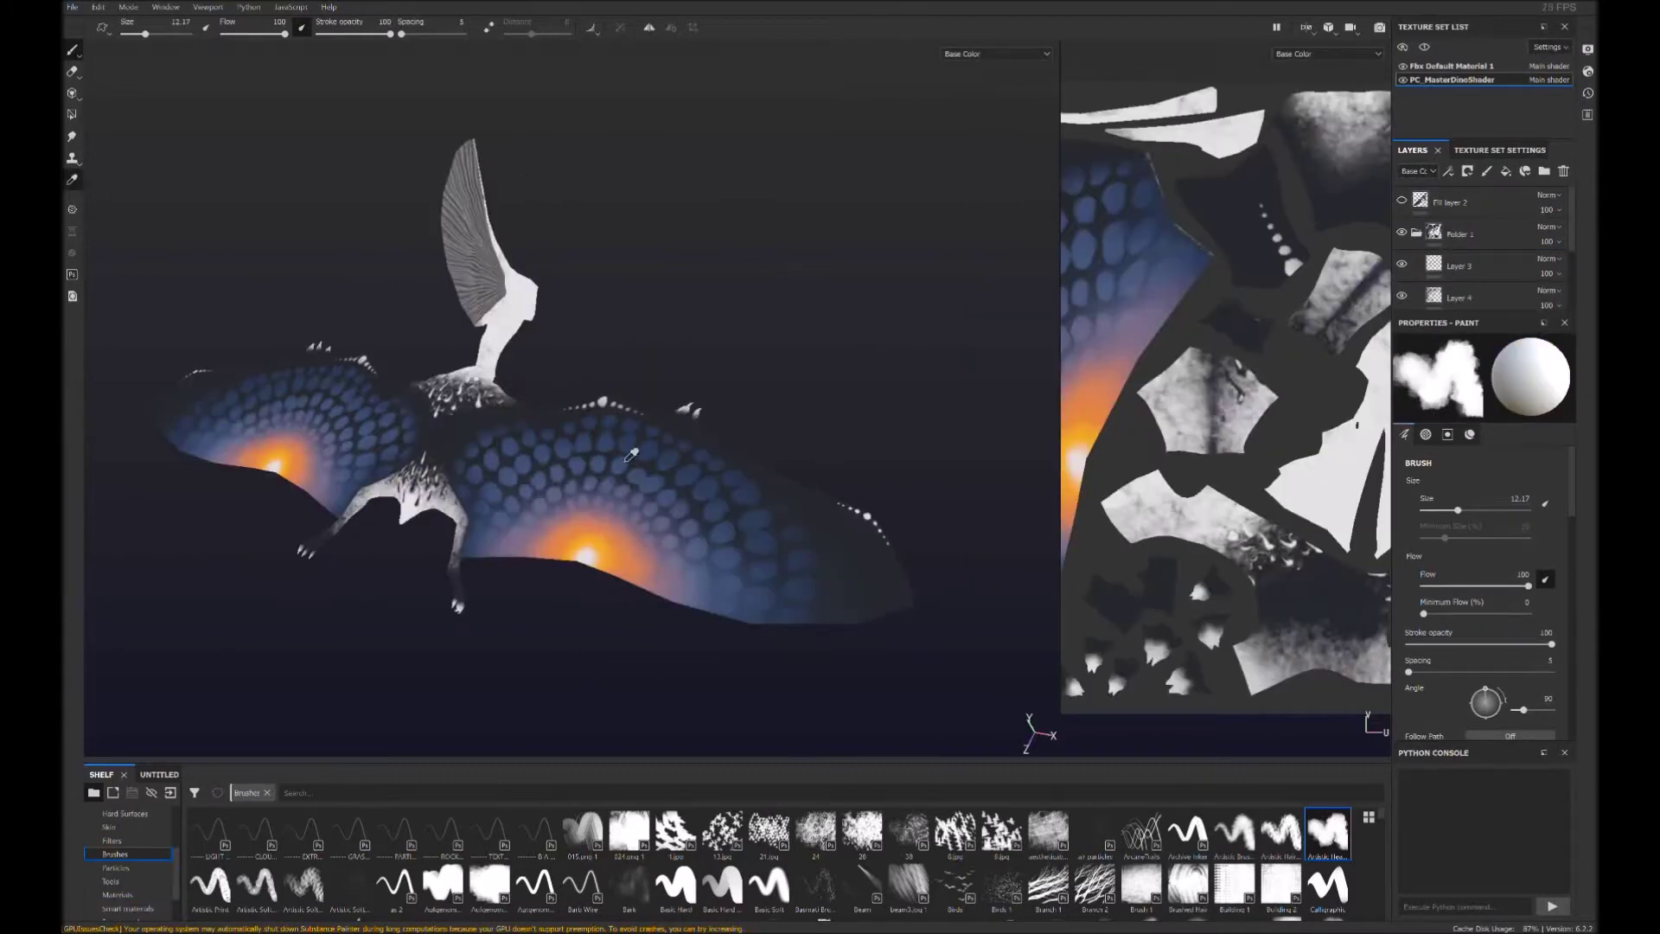
# Select the bottom paint layer and zoom in on the head and crest with a smaller brush
pyautogui.click(1402, 201)
pyautogui.scroll(-1, 1398, 254)
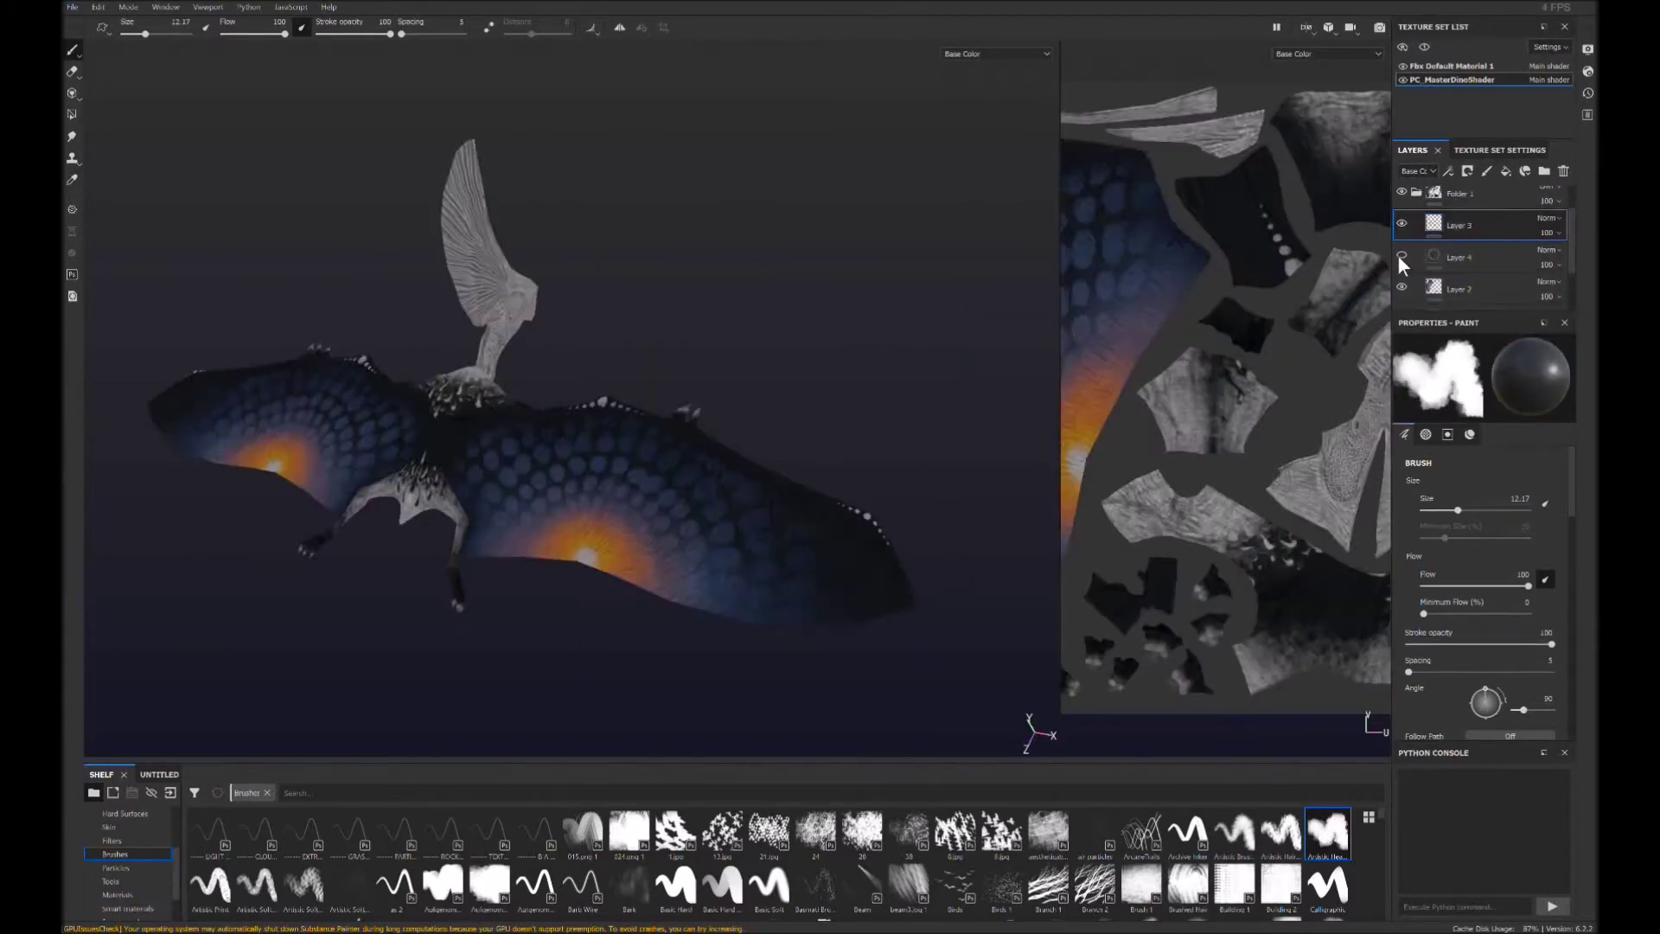
pyautogui.click(1446, 293)
pyautogui.moveTo(778, 369)
pyautogui.keyDown('alt'); pyautogui.mouseDown()
pyautogui.moveTo(594, 500)
pyautogui.moveTo(760, 550)
pyautogui.moveTo(588, 605)
pyautogui.mouseUp(); pyautogui.keyUp('alt')
pyautogui.keyDown('ctrl'); pyautogui.moveTo(670, 562); pyautogui.dragTo(637, 530, button='right'); pyautogui.keyUp('ctrl')
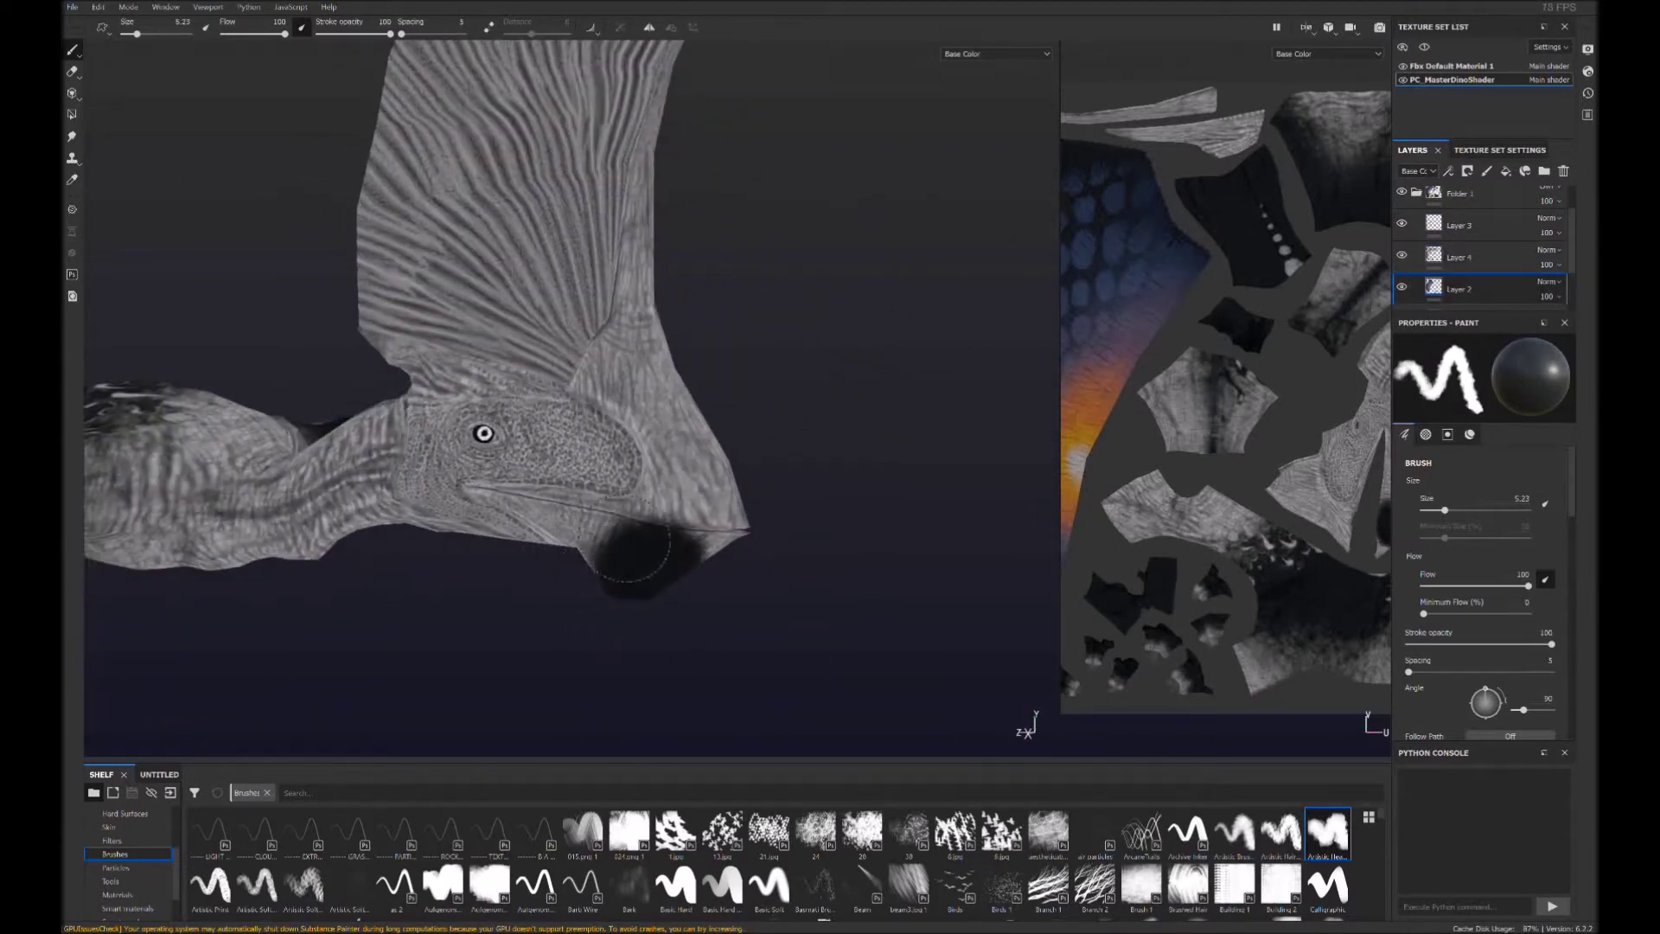
# Paint dark strokes along the crest's right edge, under the beak and up the crest edge
pyautogui.moveTo(684, 570)
pyautogui.mouseDown()
pyautogui.moveTo(693, 471)
pyautogui.moveTo(636, 641)
pyautogui.mouseUp()
pyautogui.moveTo(705, 515)
pyautogui.mouseDown()
pyautogui.moveTo(638, 596)
pyautogui.moveTo(688, 489)
pyautogui.moveTo(682, 433)
pyautogui.moveTo(640, 441)
pyautogui.moveTo(686, 478)
pyautogui.moveTo(710, 554)
pyautogui.mouseUp()
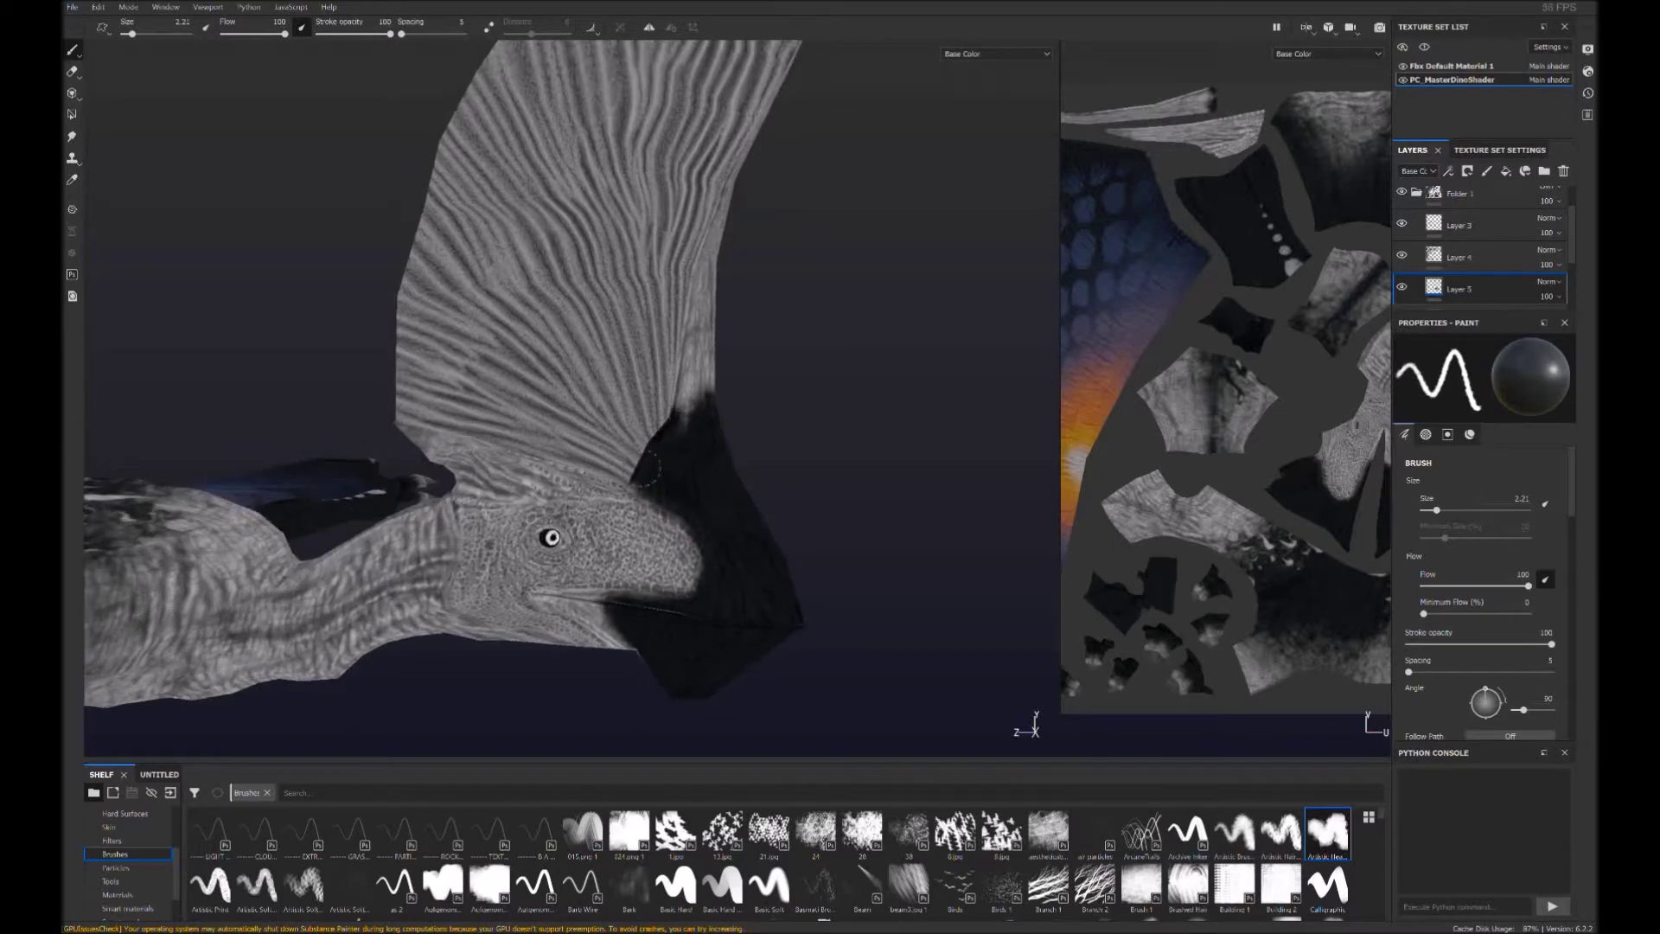
pyautogui.moveTo(679, 433); pyautogui.dragTo(711, 264)
pyautogui.keyDown('alt'); pyautogui.moveTo(785, 587); pyautogui.dragTo(611, 696); pyautogui.keyUp('alt')
pyautogui.keyDown('ctrl'); pyautogui.moveTo(612, 697); pyautogui.dragTo(556, 576, button='right'); pyautogui.keyUp('ctrl')
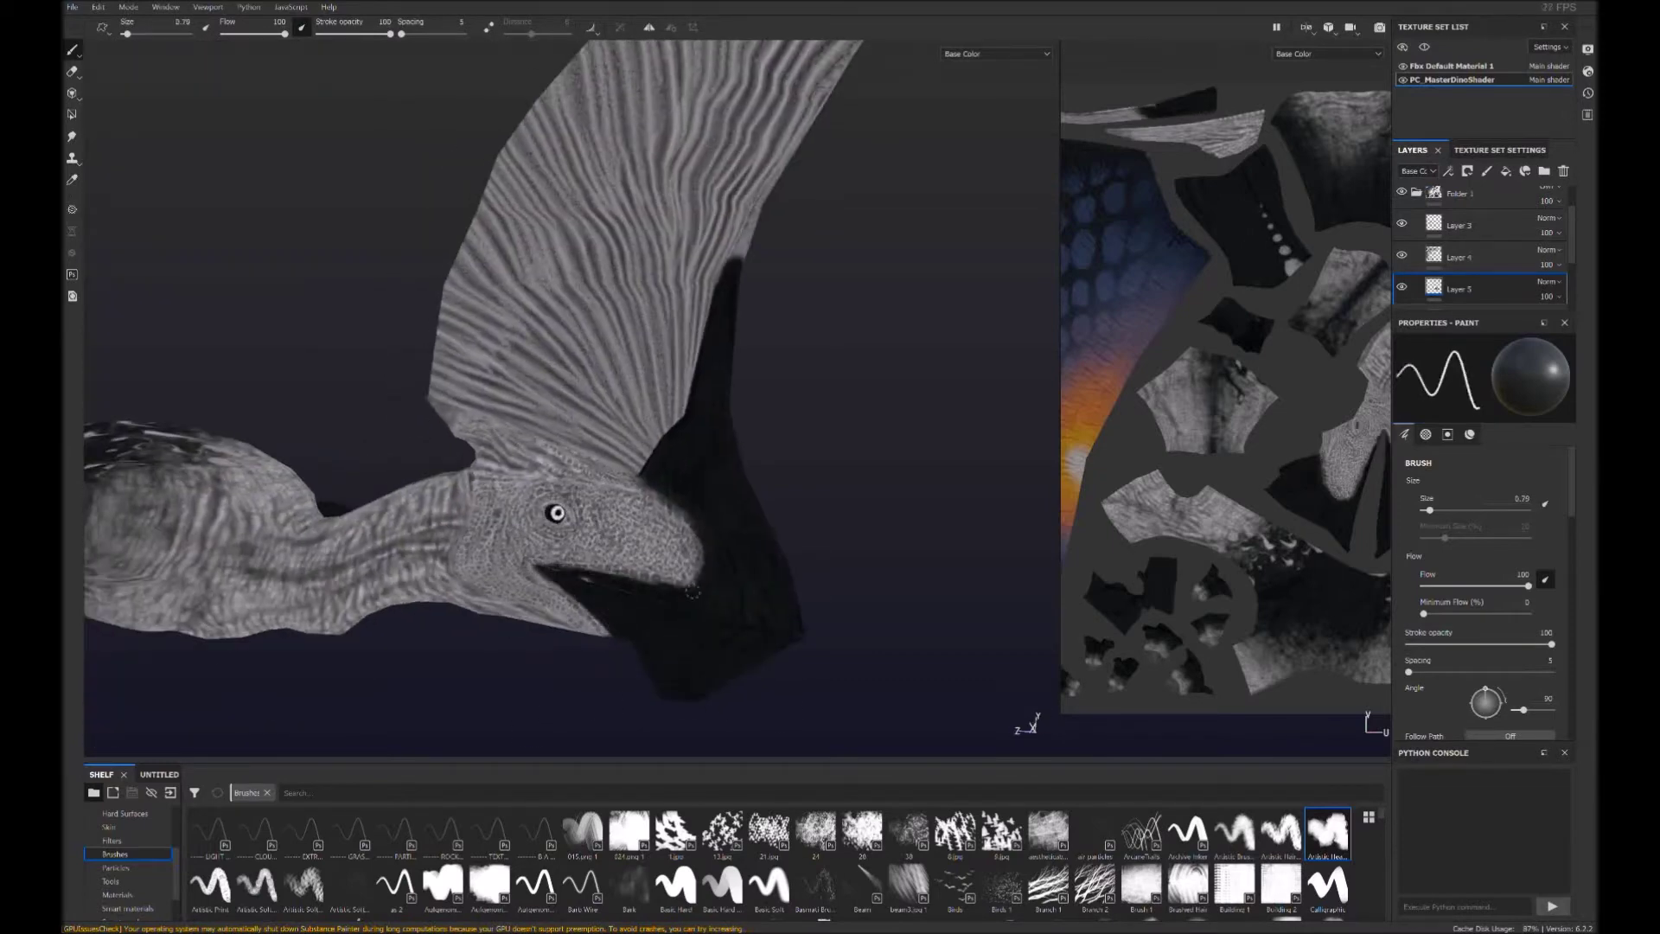
# Paint a thick dark curve around the eye and jaw and along the lower eye ring
pyautogui.keyDown('ctrl'); pyautogui.moveTo(556, 514); pyautogui.dragTo(575, 514, button='right'); pyautogui.keyUp('ctrl')
pyautogui.moveTo(553, 515)
pyautogui.mouseDown()
pyautogui.moveTo(484, 528)
pyautogui.moveTo(519, 592)
pyautogui.moveTo(613, 567)
pyautogui.moveTo(375, 638)
pyautogui.moveTo(501, 625)
pyautogui.mouseUp()
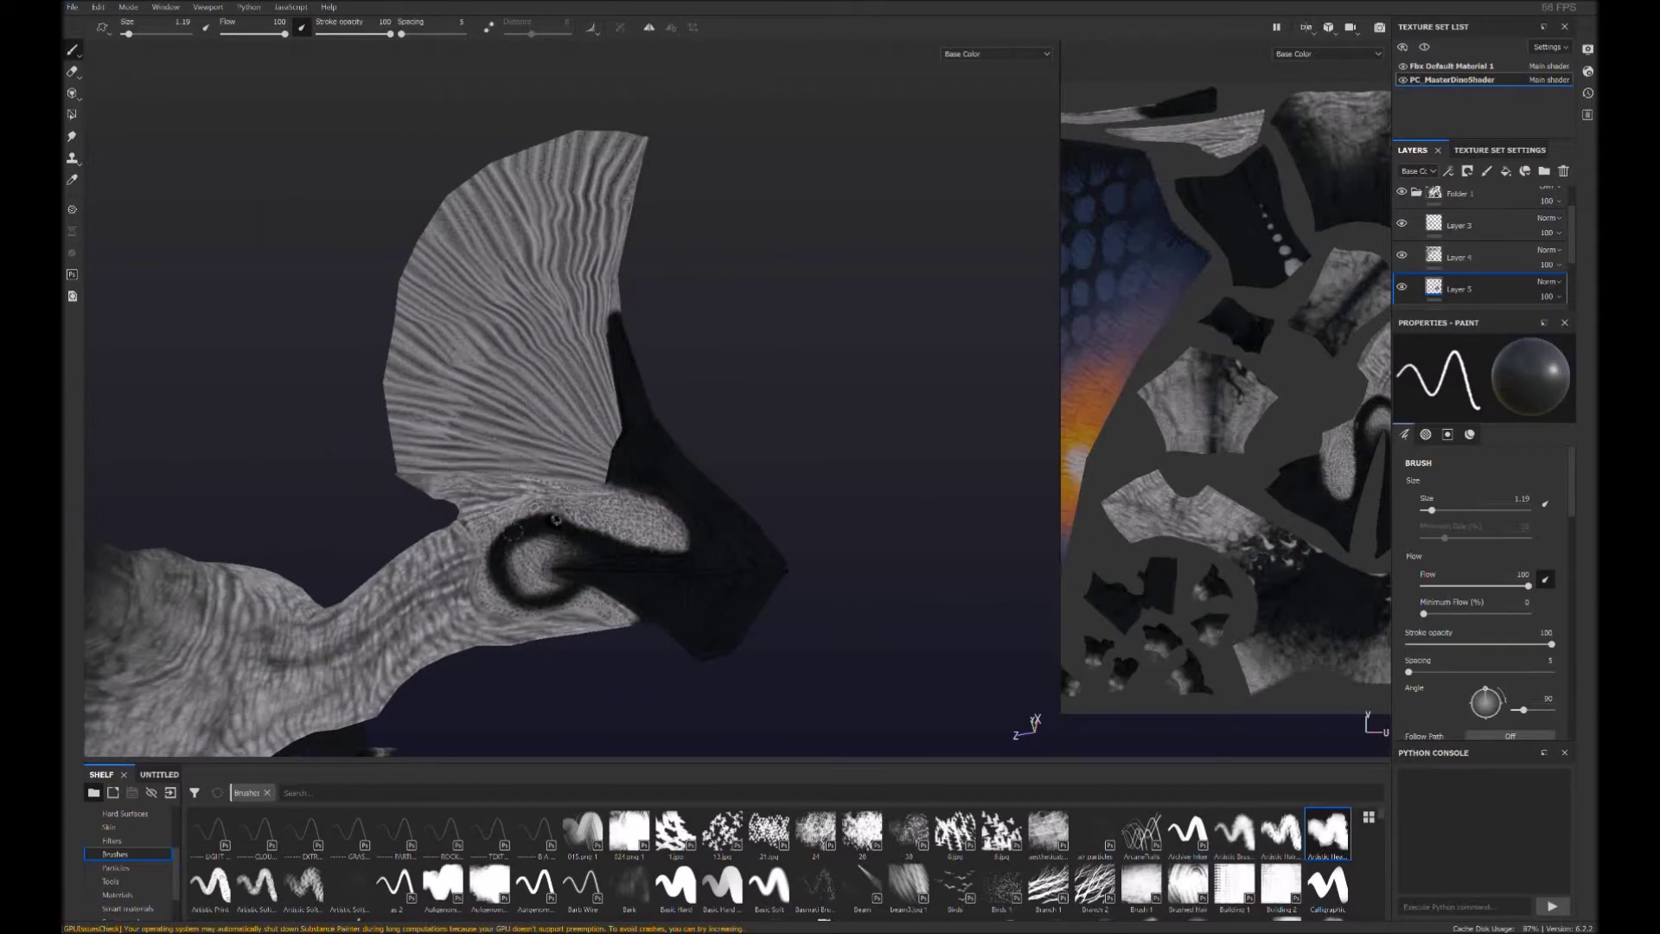
pyautogui.keyDown('ctrl'); pyautogui.moveTo(491, 604); pyautogui.dragTo(475, 604, button='right'); pyautogui.keyUp('ctrl')
pyautogui.moveTo(493, 605)
pyautogui.mouseDown()
pyautogui.moveTo(566, 596)
pyautogui.moveTo(418, 645)
pyautogui.moveTo(554, 605)
pyautogui.mouseUp()
pyautogui.scroll(2, 605, 657)
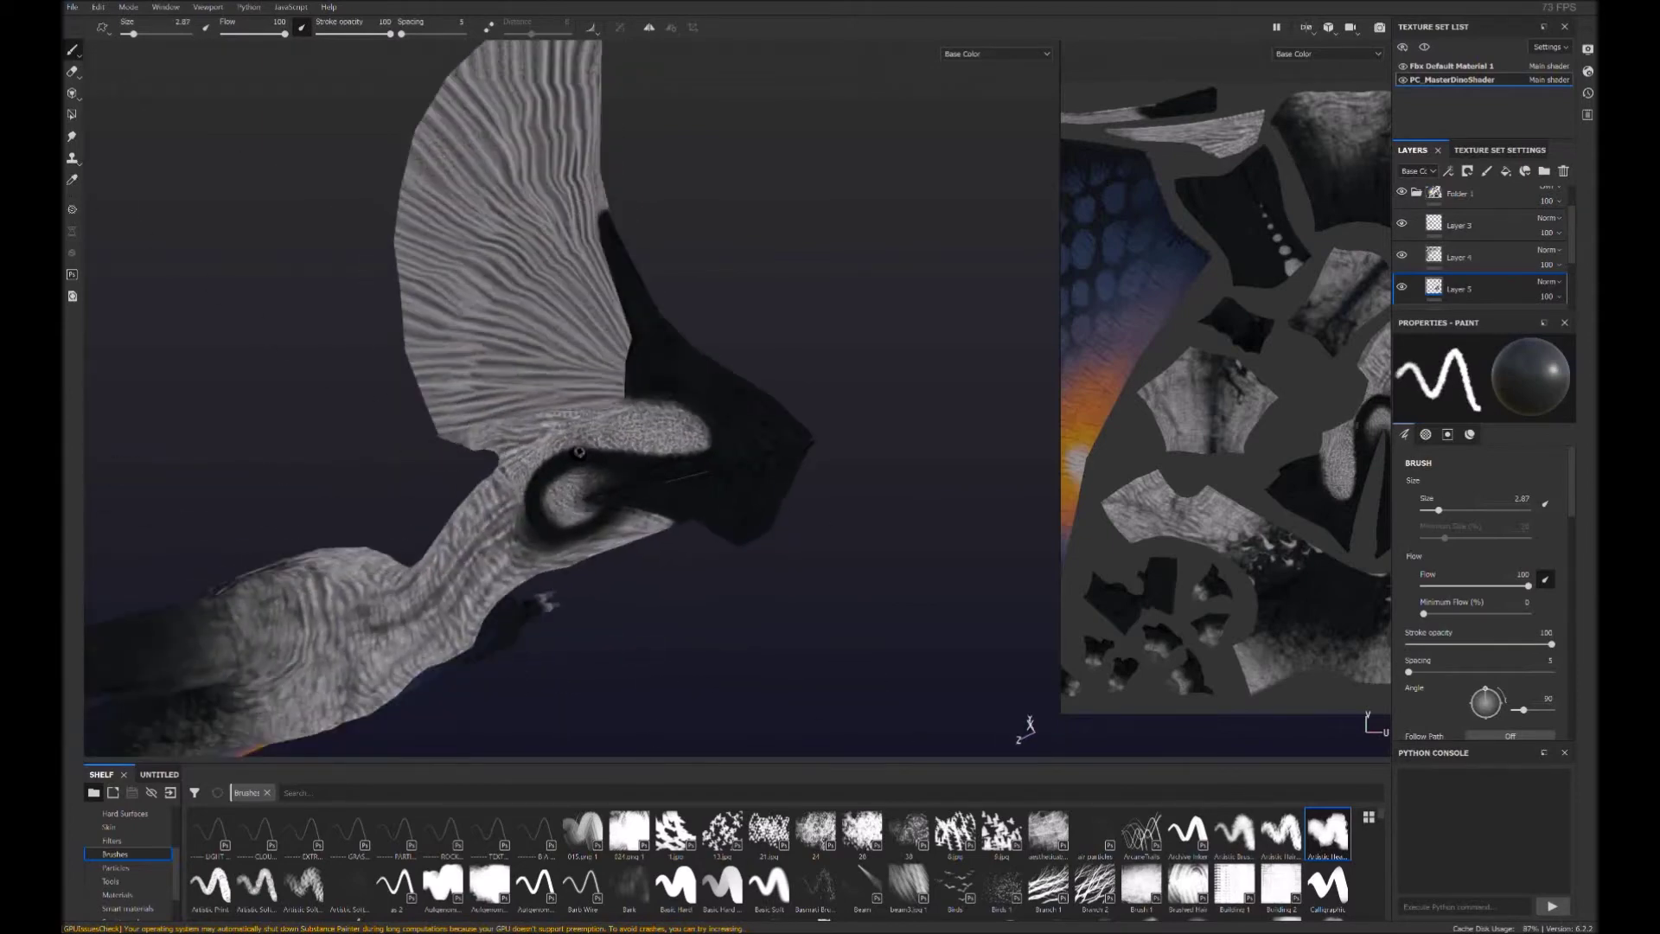
pyautogui.scroll(2, 674, 702)
# Darken the crest's lower edge, then switch to the eraser
pyautogui.moveTo(372, 436)
pyautogui.mouseDown()
pyautogui.moveTo(519, 432)
pyautogui.moveTo(618, 382)
pyautogui.mouseUp()
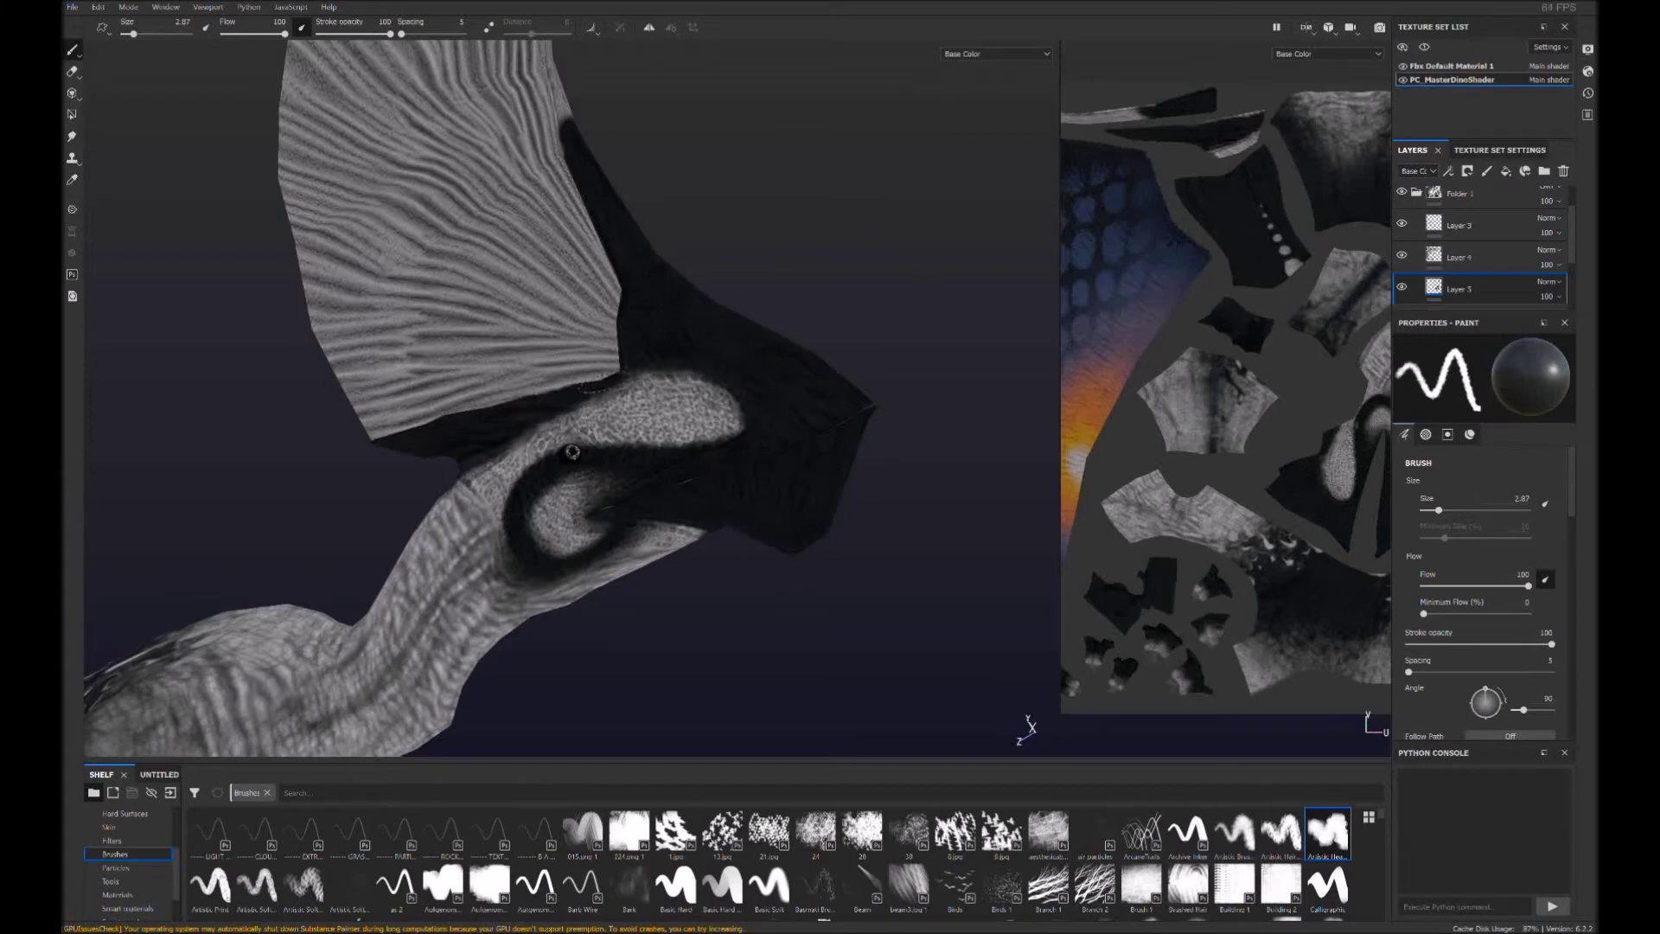
pyautogui.moveTo(572, 453)
pyautogui.keyDown('alt'); pyautogui.mouseDown()
pyautogui.moveTo(418, 688)
pyautogui.moveTo(511, 297)
pyautogui.moveTo(967, 526)
pyautogui.moveTo(1070, 623)
pyautogui.moveTo(753, 482)
pyautogui.moveTo(556, 538)
pyautogui.mouseUp(); pyautogui.keyUp('alt')
pyautogui.press('e')
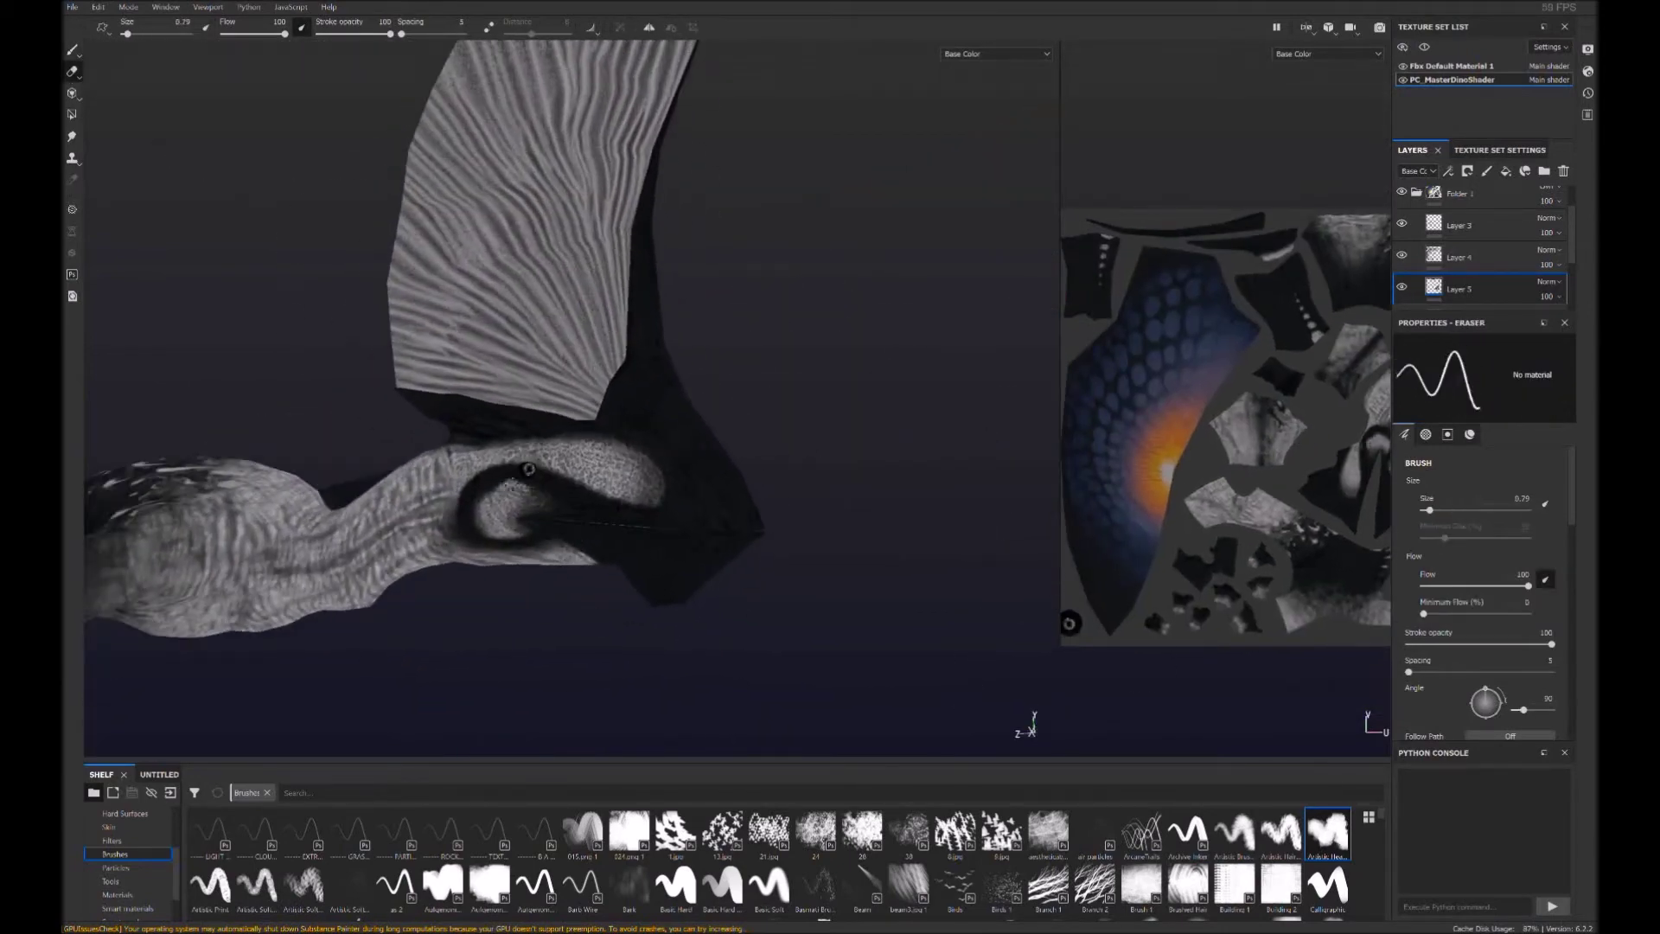
pyautogui.moveTo(528, 468)
pyautogui.keyDown('alt'); pyautogui.mouseDown()
pyautogui.moveTo(682, 674)
pyautogui.moveTo(568, 611)
pyautogui.moveTo(679, 653)
pyautogui.moveTo(683, 606)
pyautogui.mouseUp(); pyautogui.keyUp('alt')
pyautogui.scroll(1, 1461, 248)
# Hide Fill layer 2 and paint blue onto the head beside the eye
pyautogui.click(1405, 201)
pyautogui.click(1470, 233)
pyautogui.press('p')
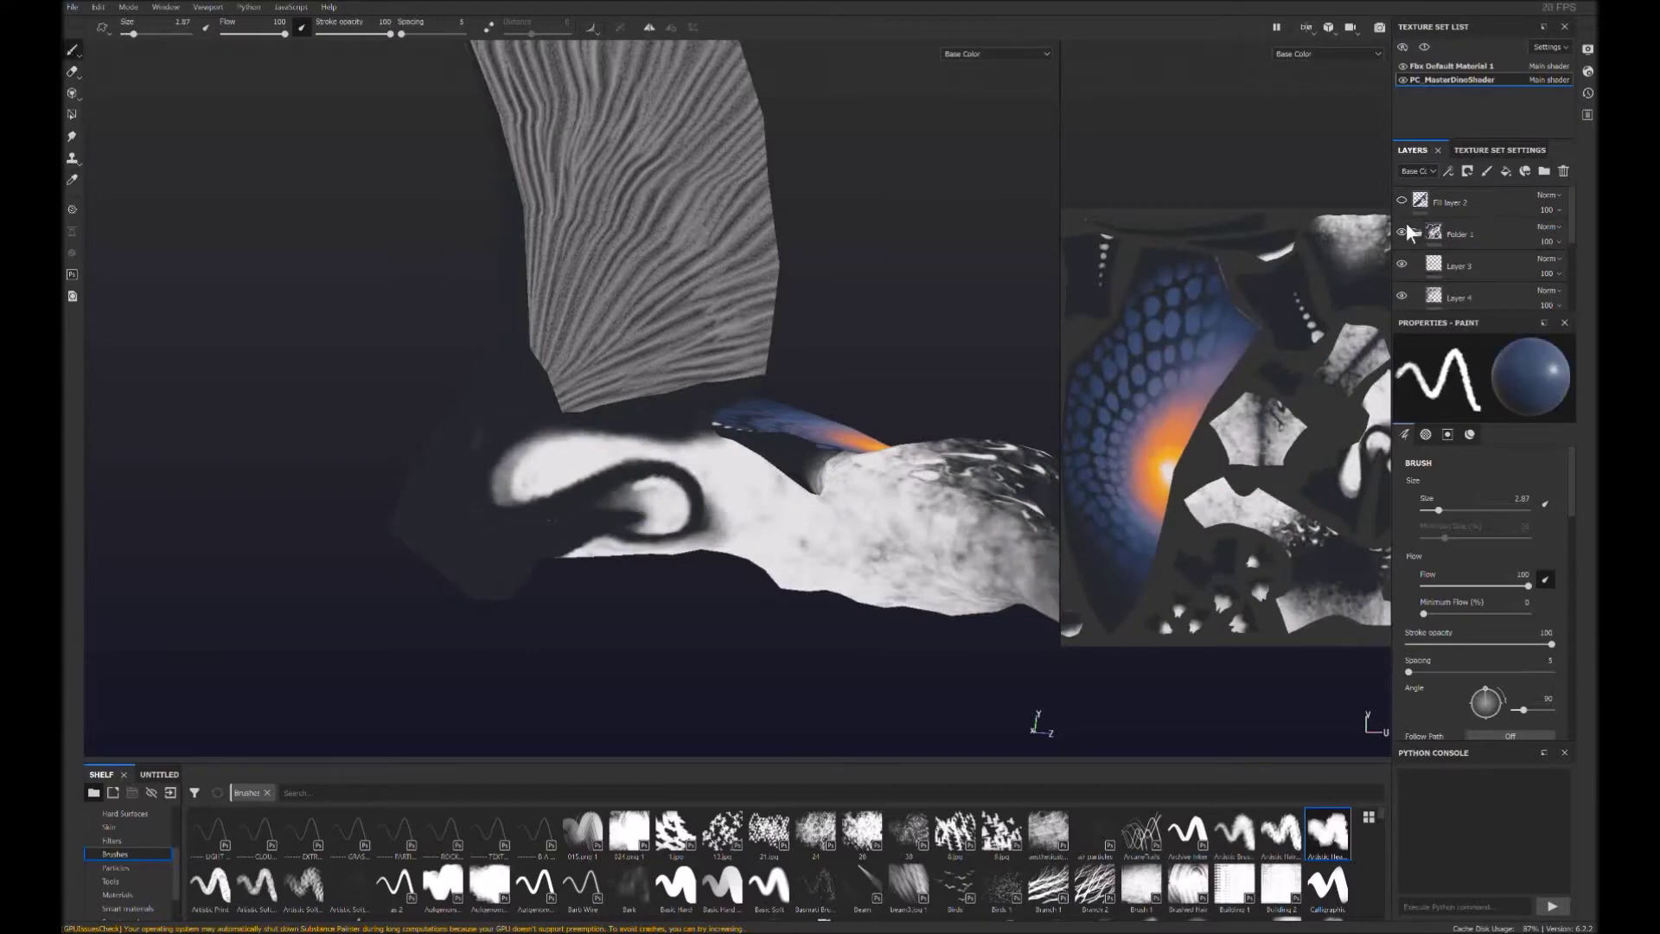
pyautogui.keyDown('ctrl'); pyautogui.moveTo(537, 563); pyautogui.dragTo(633, 468, button='right'); pyautogui.keyUp('ctrl')
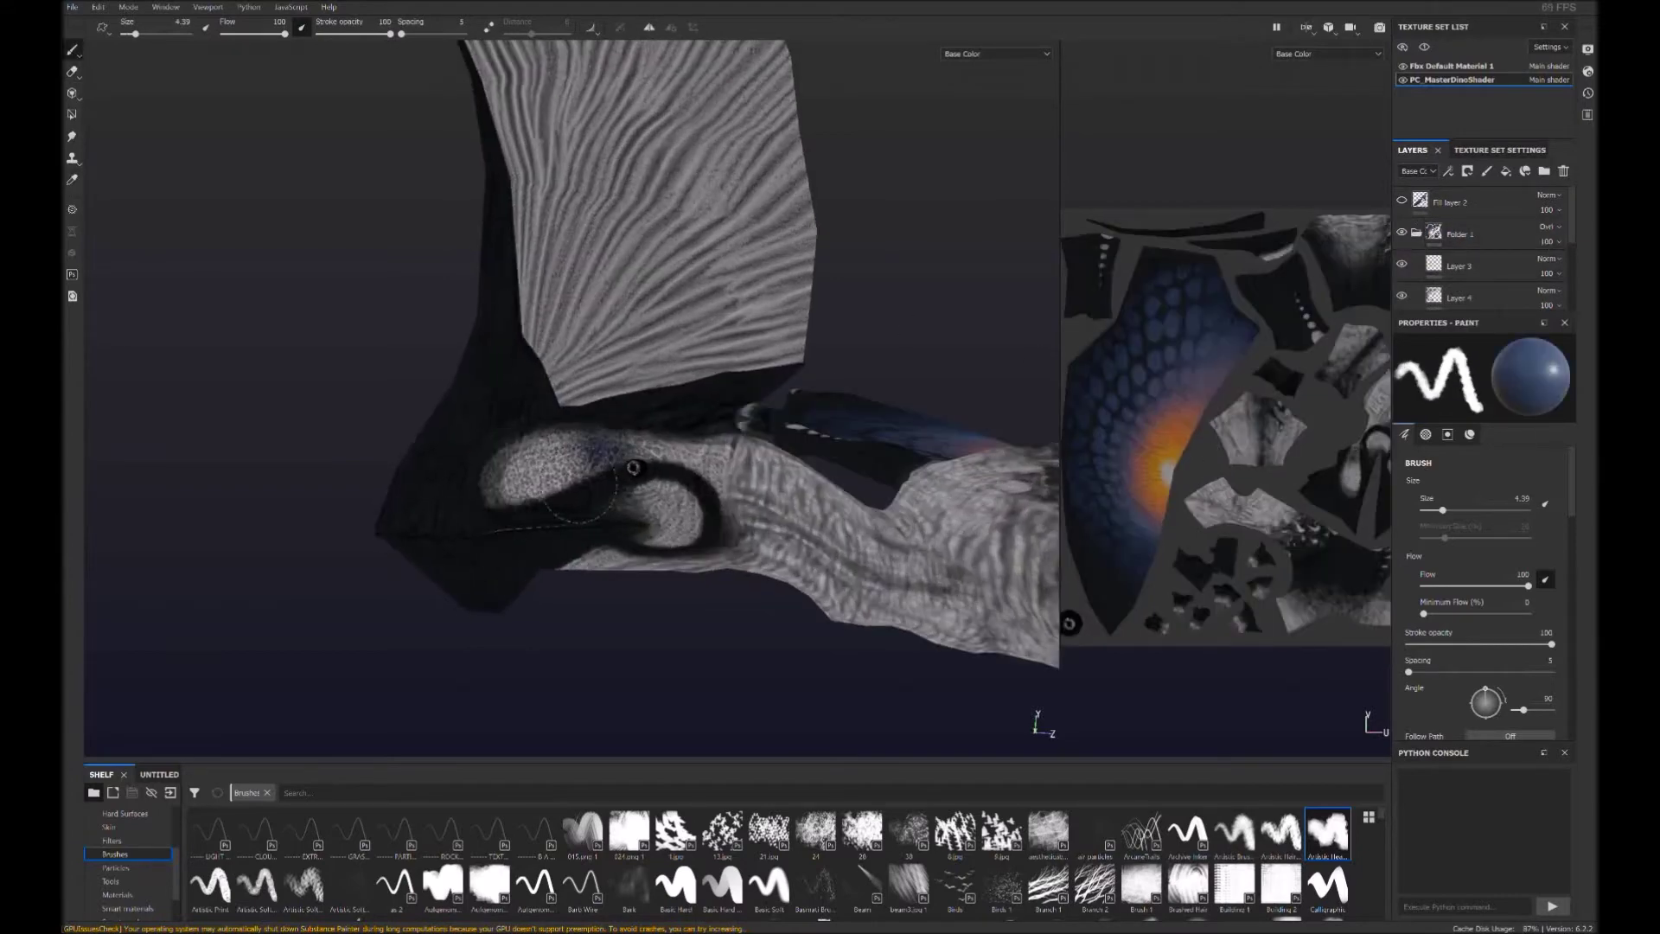
pyautogui.keyDown('alt'); pyautogui.moveTo(574, 612); pyautogui.dragTo(698, 614); pyautogui.keyUp('alt')
pyautogui.moveTo(699, 614)
pyautogui.keyDown('ctrl'); pyautogui.mouseDown(button='right')
pyautogui.moveTo(601, 452)
pyautogui.moveTo(740, 440)
pyautogui.mouseUp(button='right'); pyautogui.keyUp('ctrl')
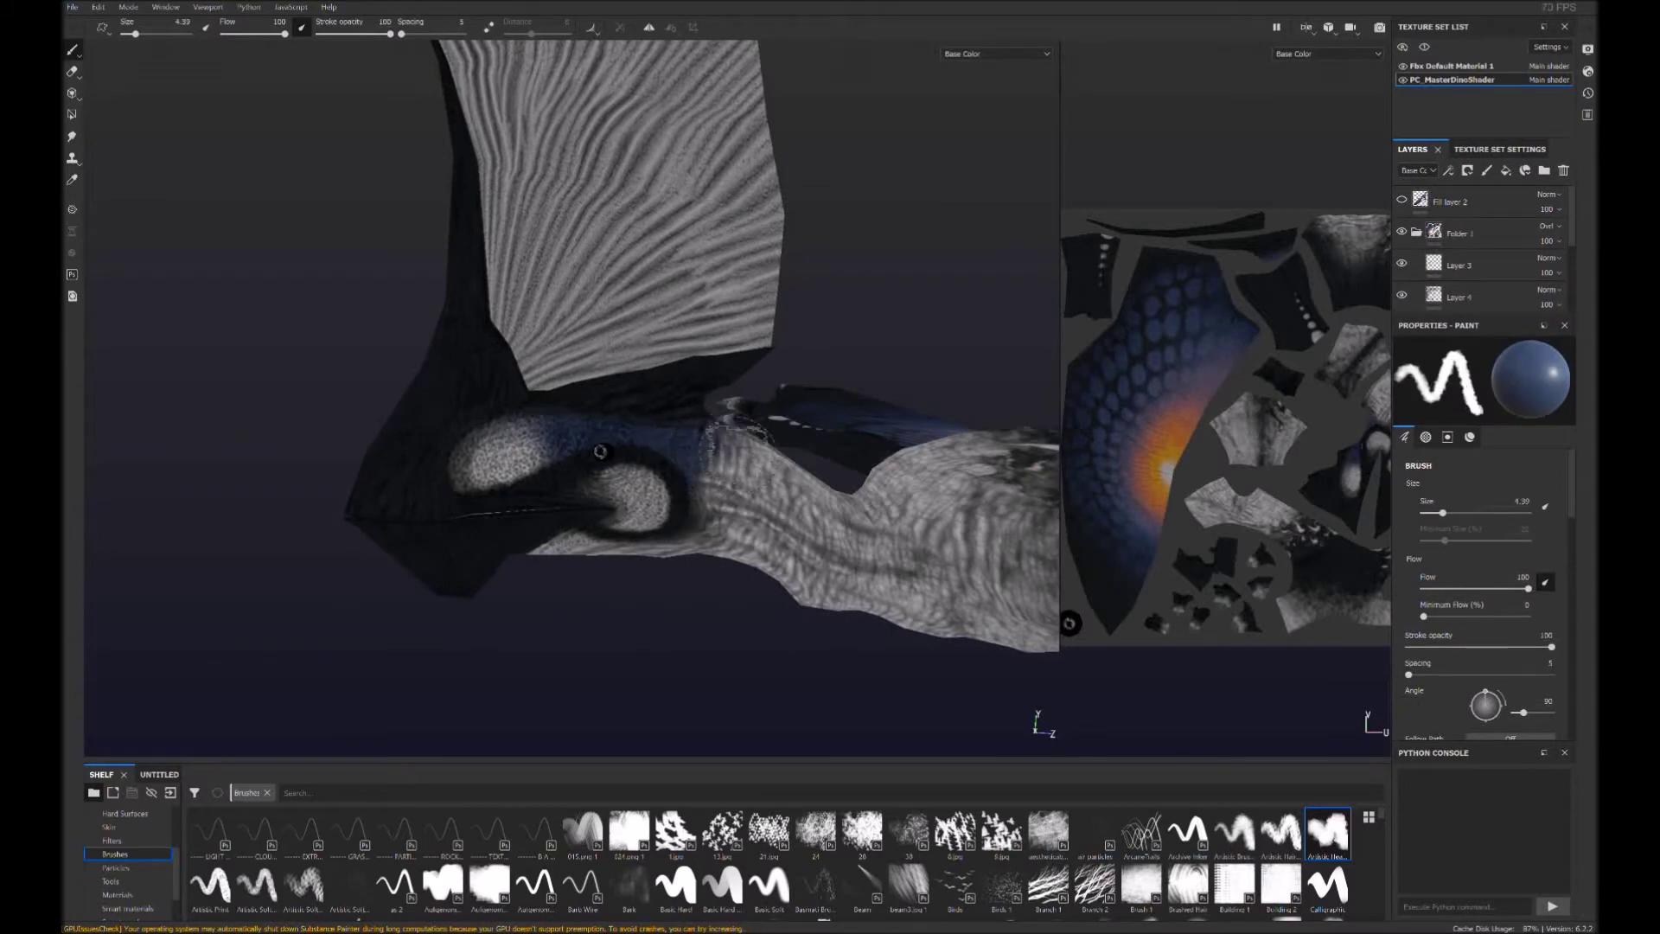
# Paint broad blue strokes over the neck and near the eye, undoing one stroke
pyautogui.keyDown('alt'); pyautogui.moveTo(600, 451); pyautogui.dragTo(524, 476); pyautogui.keyUp('alt')
pyautogui.keyDown('ctrl'); pyautogui.moveTo(524, 476); pyautogui.dragTo(606, 476, button='right'); pyautogui.keyUp('ctrl')
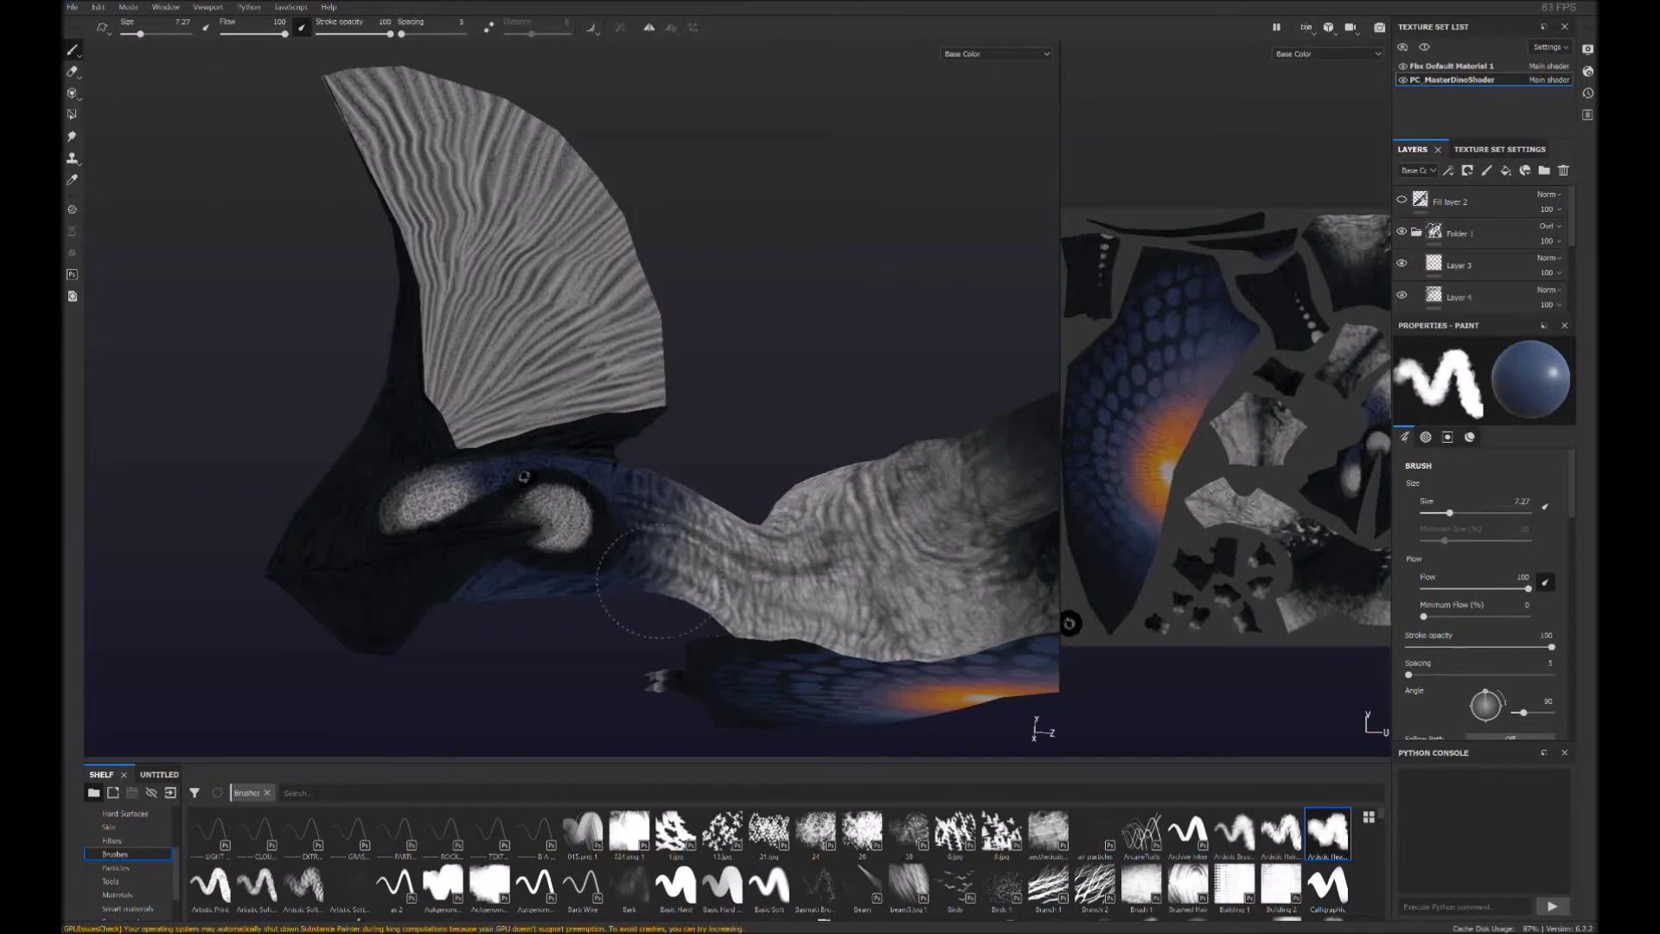
pyautogui.moveTo(652, 678)
pyautogui.keyDown('alt'); pyautogui.mouseDown()
pyautogui.moveTo(660, 605)
pyautogui.moveTo(552, 644)
pyautogui.mouseUp(); pyautogui.keyUp('alt')
pyautogui.keyDown('ctrl'); pyautogui.moveTo(563, 500); pyautogui.dragTo(424, 500, button='right'); pyautogui.keyUp('ctrl')
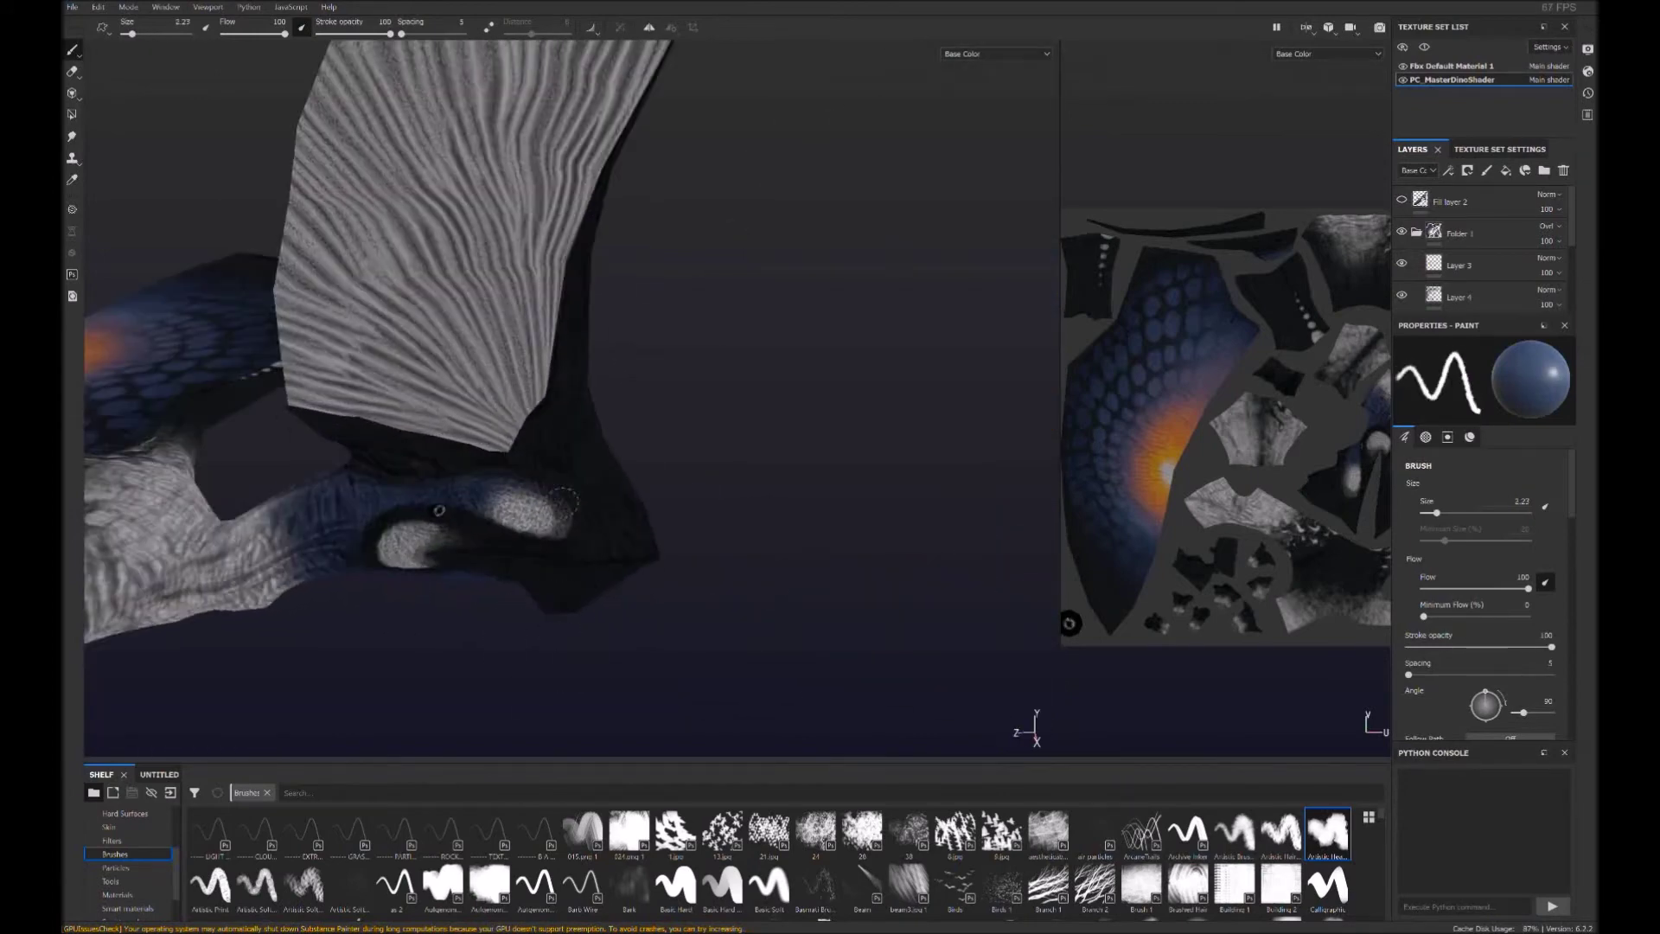
pyautogui.keyDown('alt'); pyautogui.moveTo(564, 533); pyautogui.dragTo(618, 642); pyautogui.keyUp('alt')
pyautogui.hotkey('ctrl', 'z')
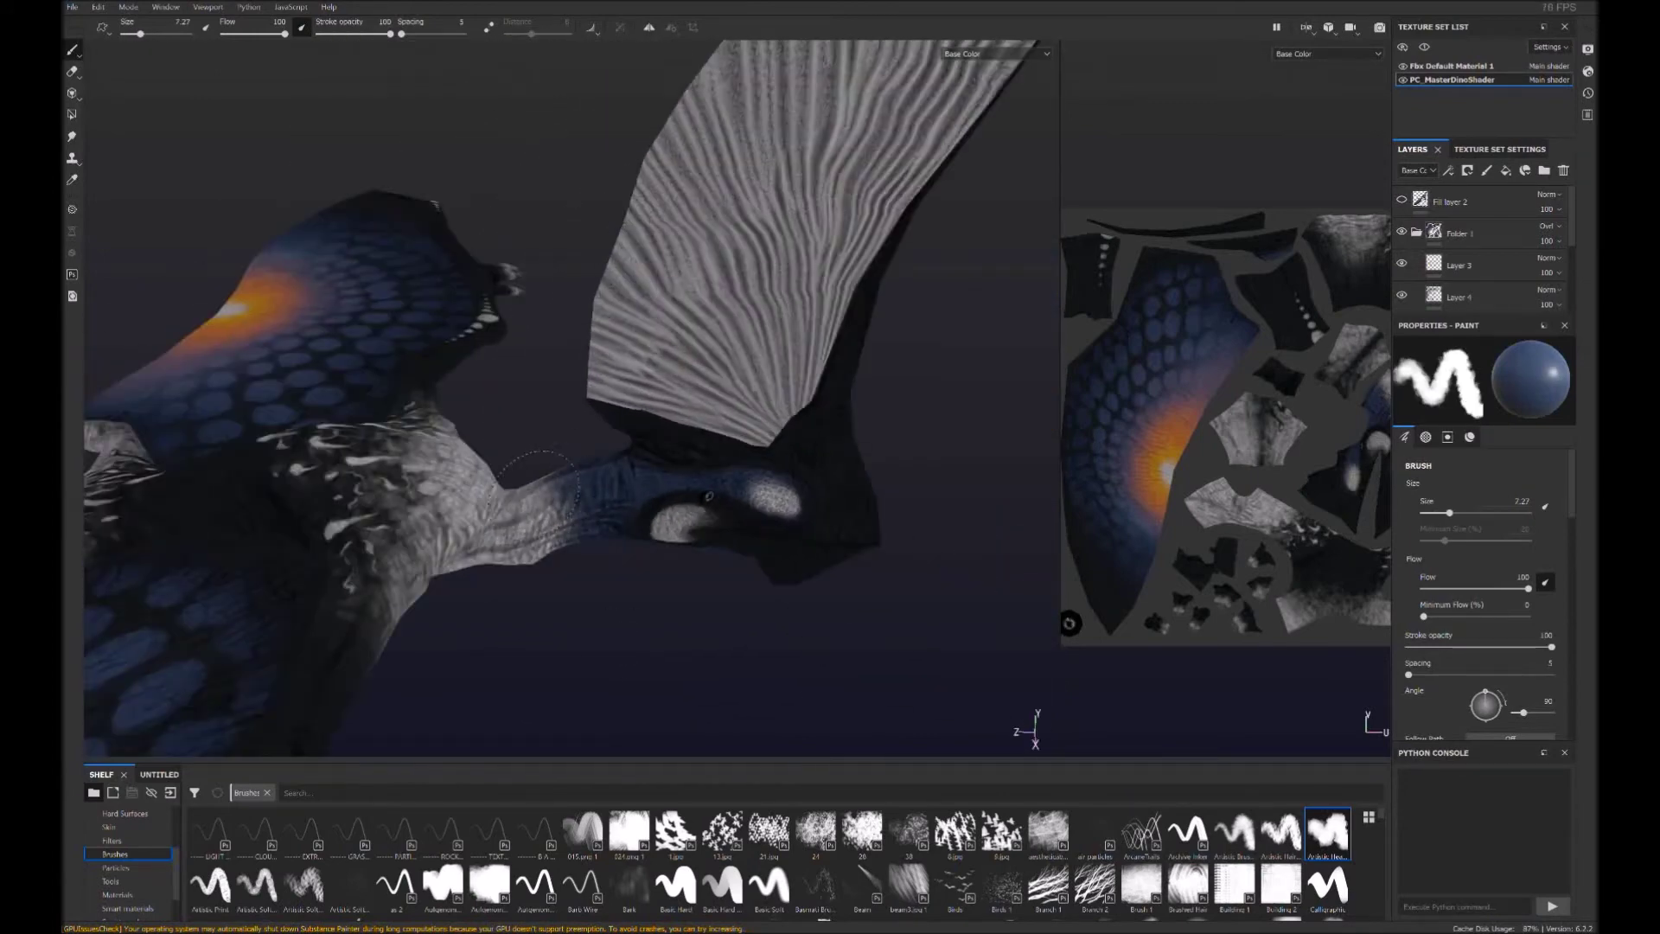
pyautogui.moveTo(575, 471)
pyautogui.keyDown('alt'); pyautogui.mouseDown()
pyautogui.moveTo(519, 606)
pyautogui.moveTo(553, 640)
pyautogui.mouseUp(); pyautogui.keyUp('alt')
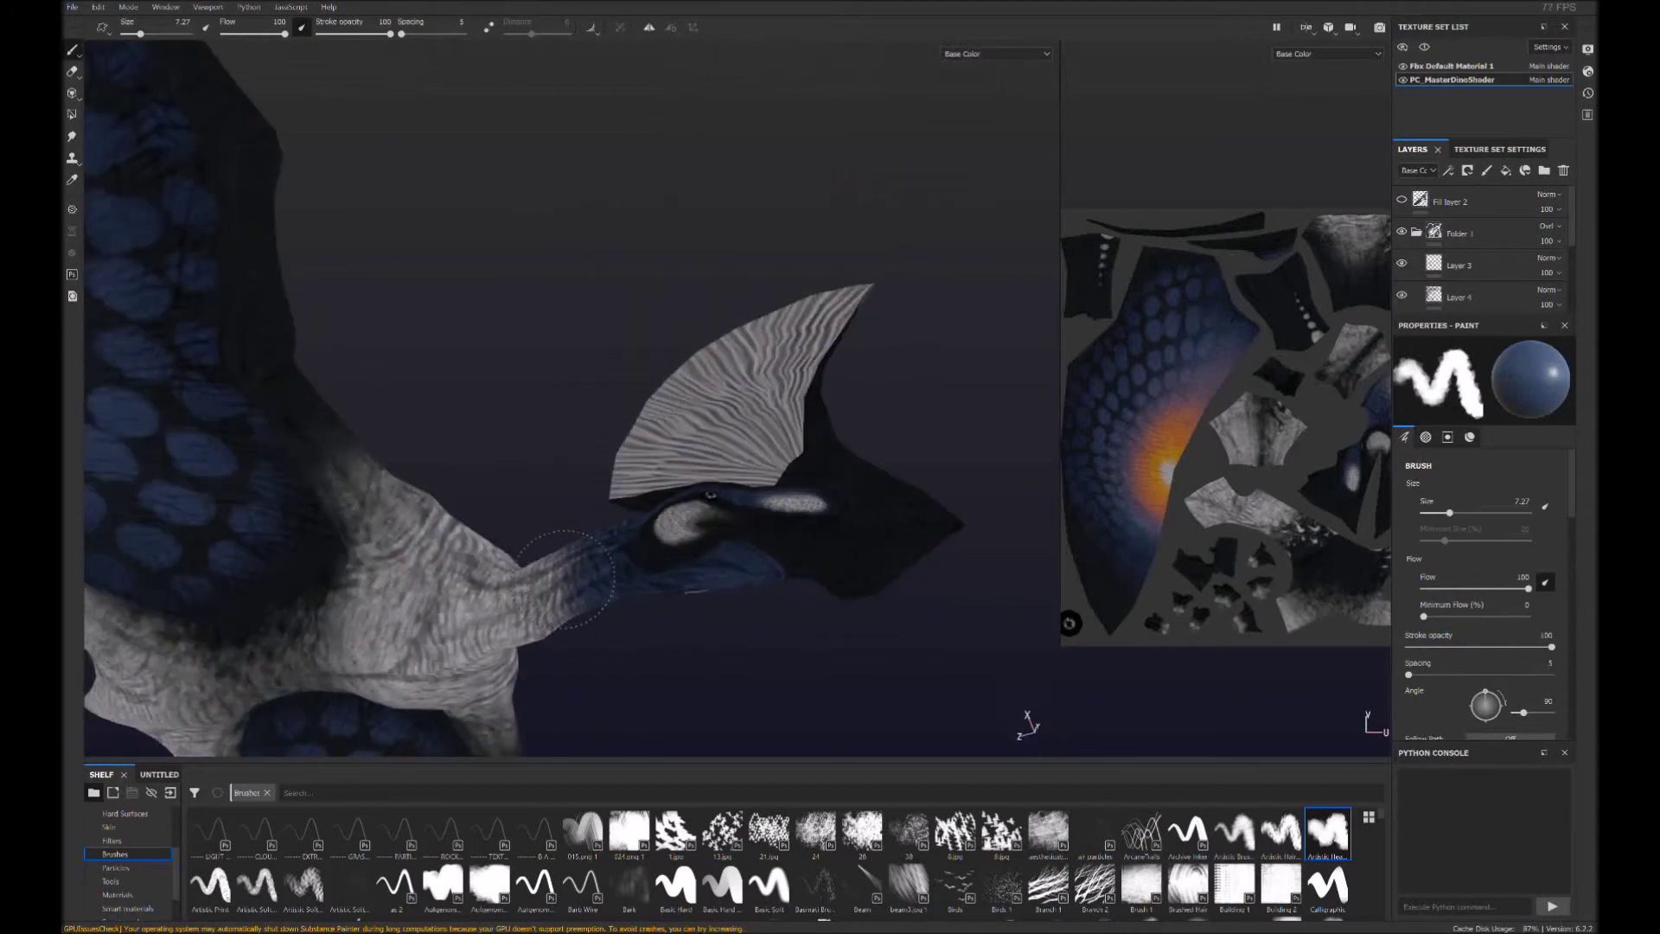
# Frame the head beneath the crest and shrink the brush to a very fine tip
pyautogui.scroll(-5, 369, 672)
pyautogui.scroll(5, 368, 672)
pyautogui.keyDown('alt'); pyautogui.moveTo(689, 549); pyautogui.dragTo(951, 518); pyautogui.keyUp('alt')
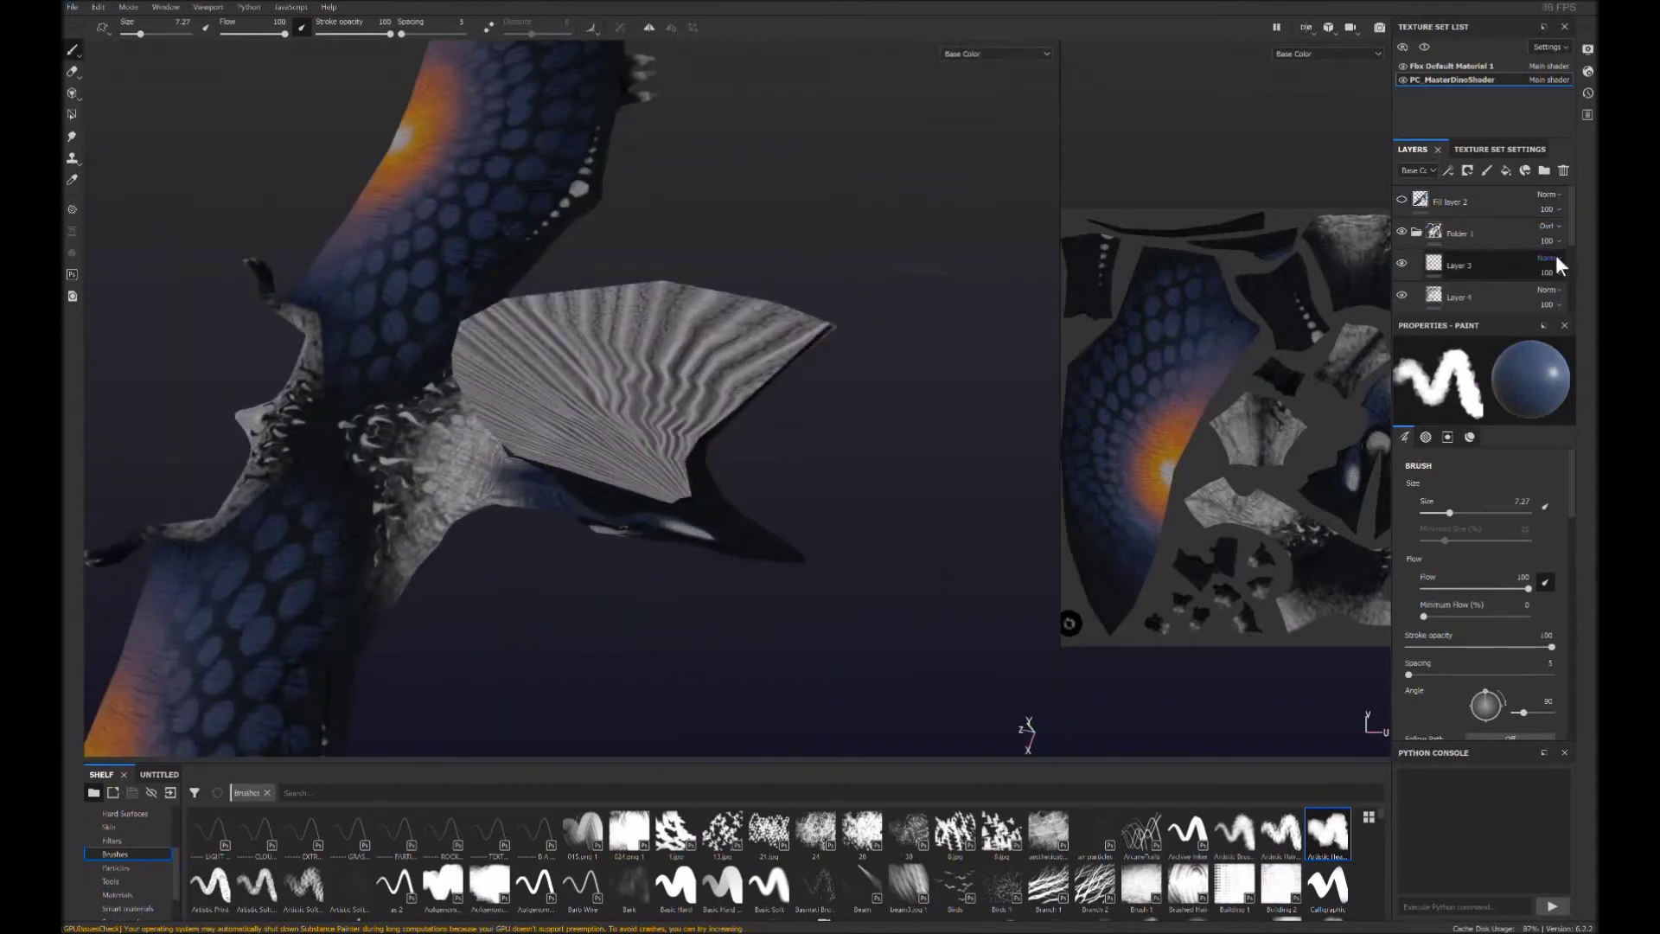
pyautogui.click(1548, 227)
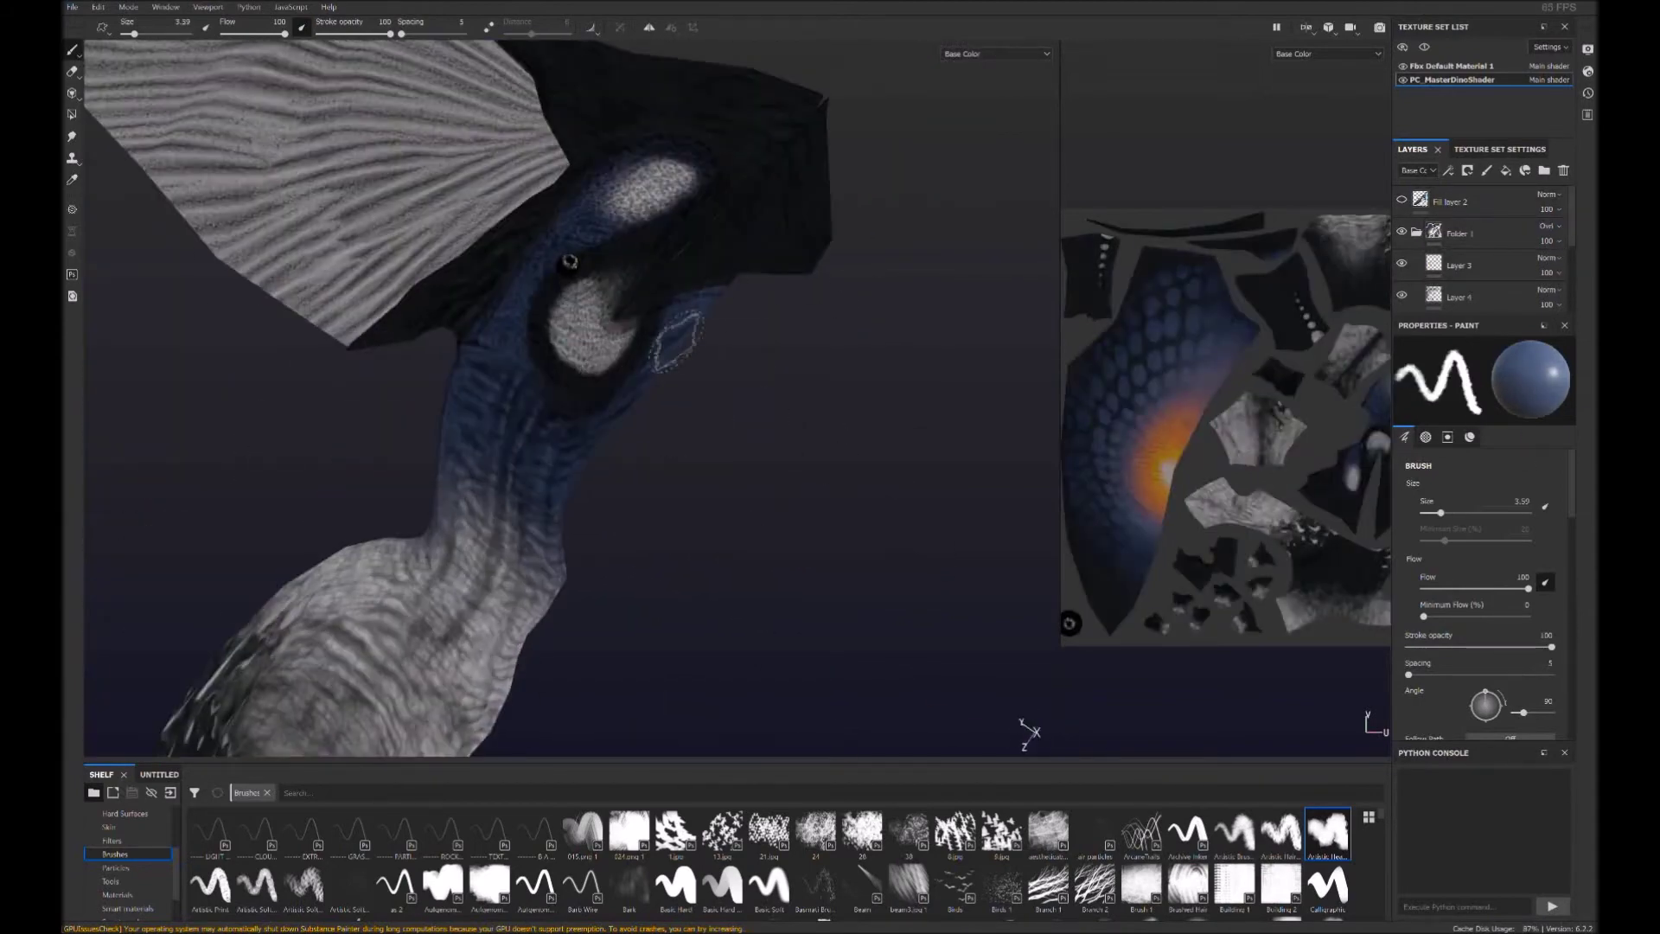
pyautogui.keyDown('alt'); pyautogui.moveTo(676, 145); pyautogui.dragTo(912, 818); pyautogui.keyUp('alt')
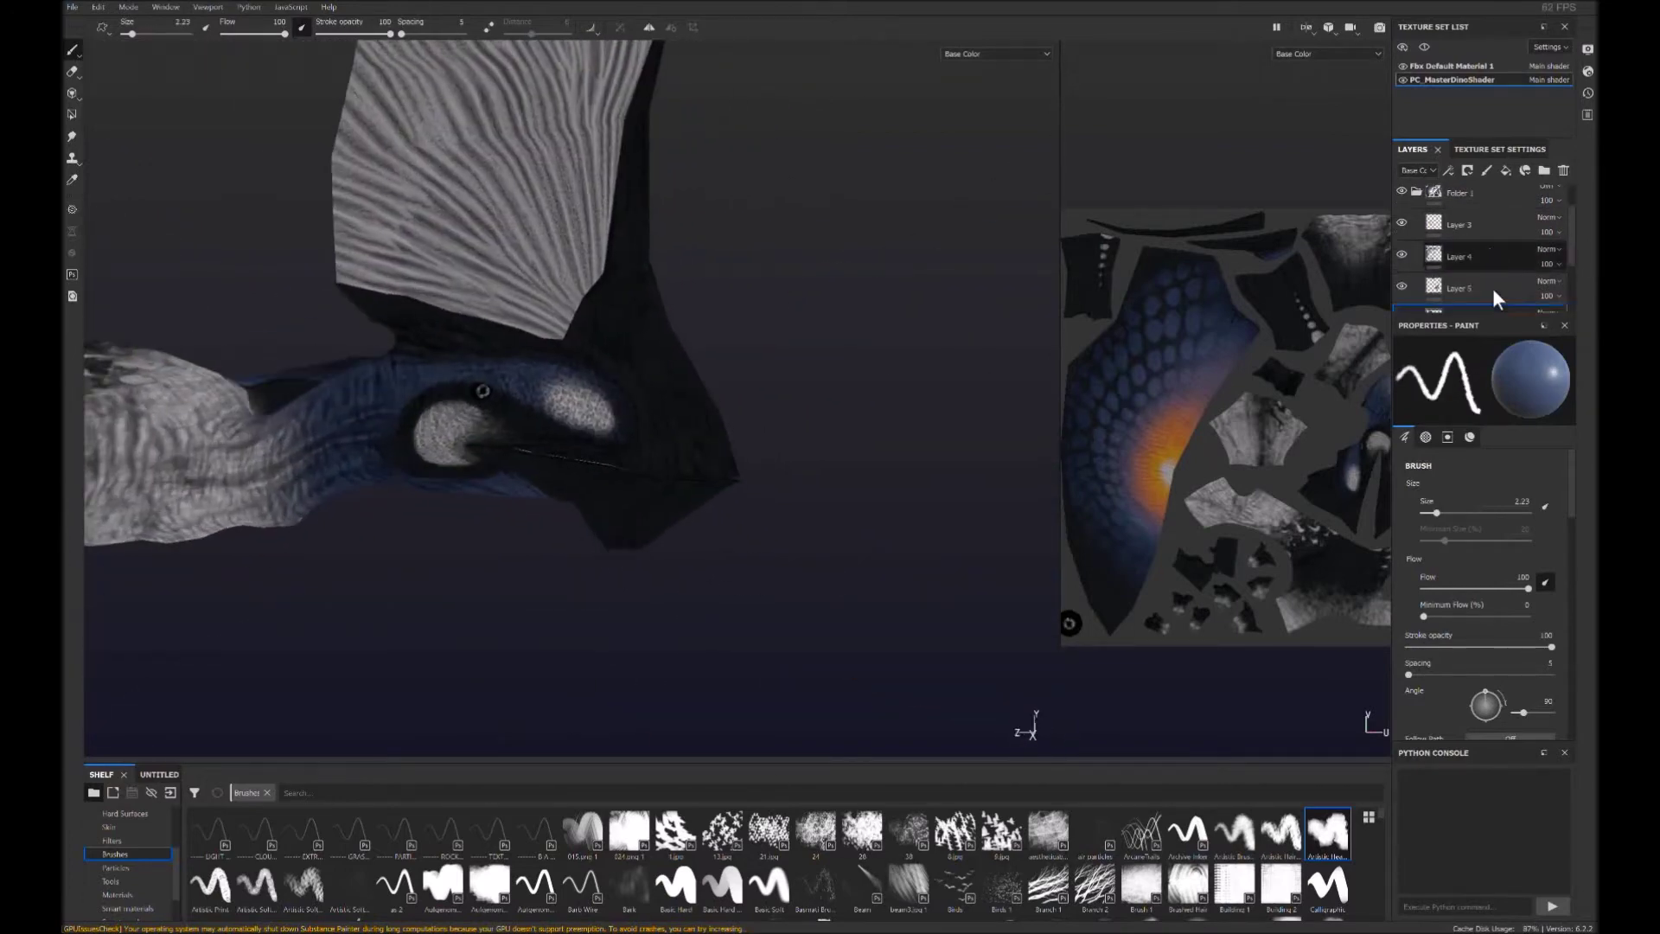
pyautogui.press('[')
pyautogui.press('[')
pyautogui.keyDown('alt'); pyautogui.moveTo(667, 603); pyautogui.dragTo(601, 521); pyautogui.keyUp('alt')
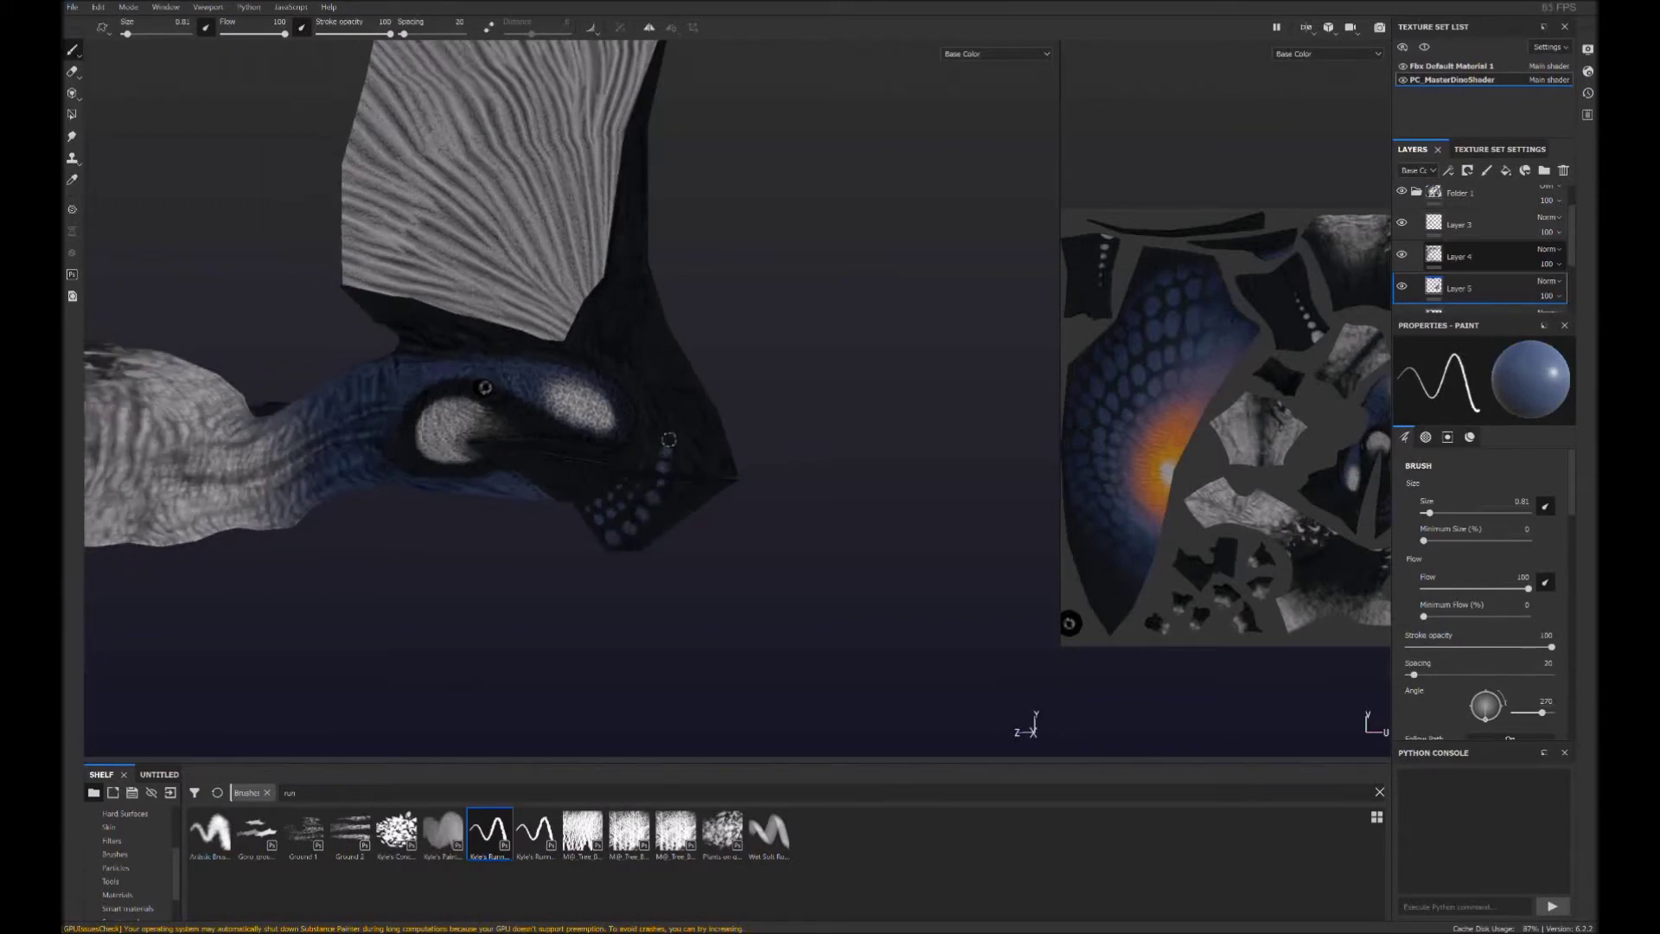
# Dot blue spots across the jaw and cheek, then activate the Fbx Default Material 1 texture set
pyautogui.keyDown('alt'); pyautogui.moveTo(653, 528); pyautogui.dragTo(610, 527); pyautogui.keyUp('alt')
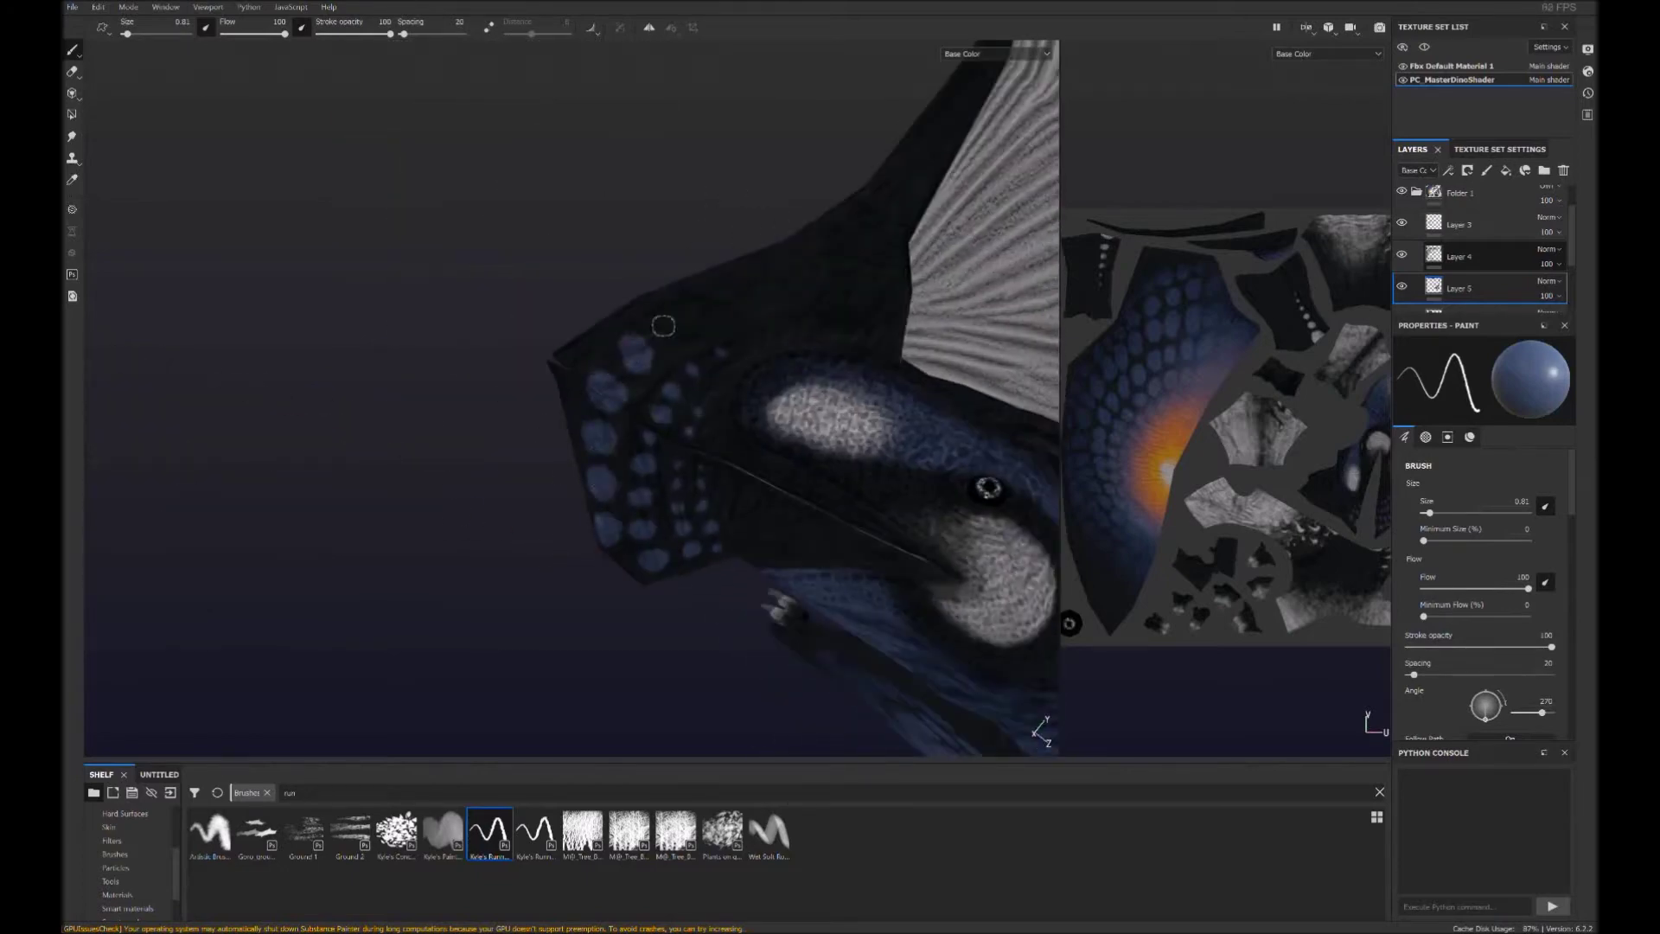
pyautogui.moveTo(799, 352)
pyautogui.keyDown('alt'); pyautogui.mouseDown()
pyautogui.moveTo(845, 519)
pyautogui.moveTo(845, 497)
pyautogui.moveTo(653, 469)
pyautogui.moveTo(611, 517)
pyautogui.mouseUp(); pyautogui.keyUp('alt')
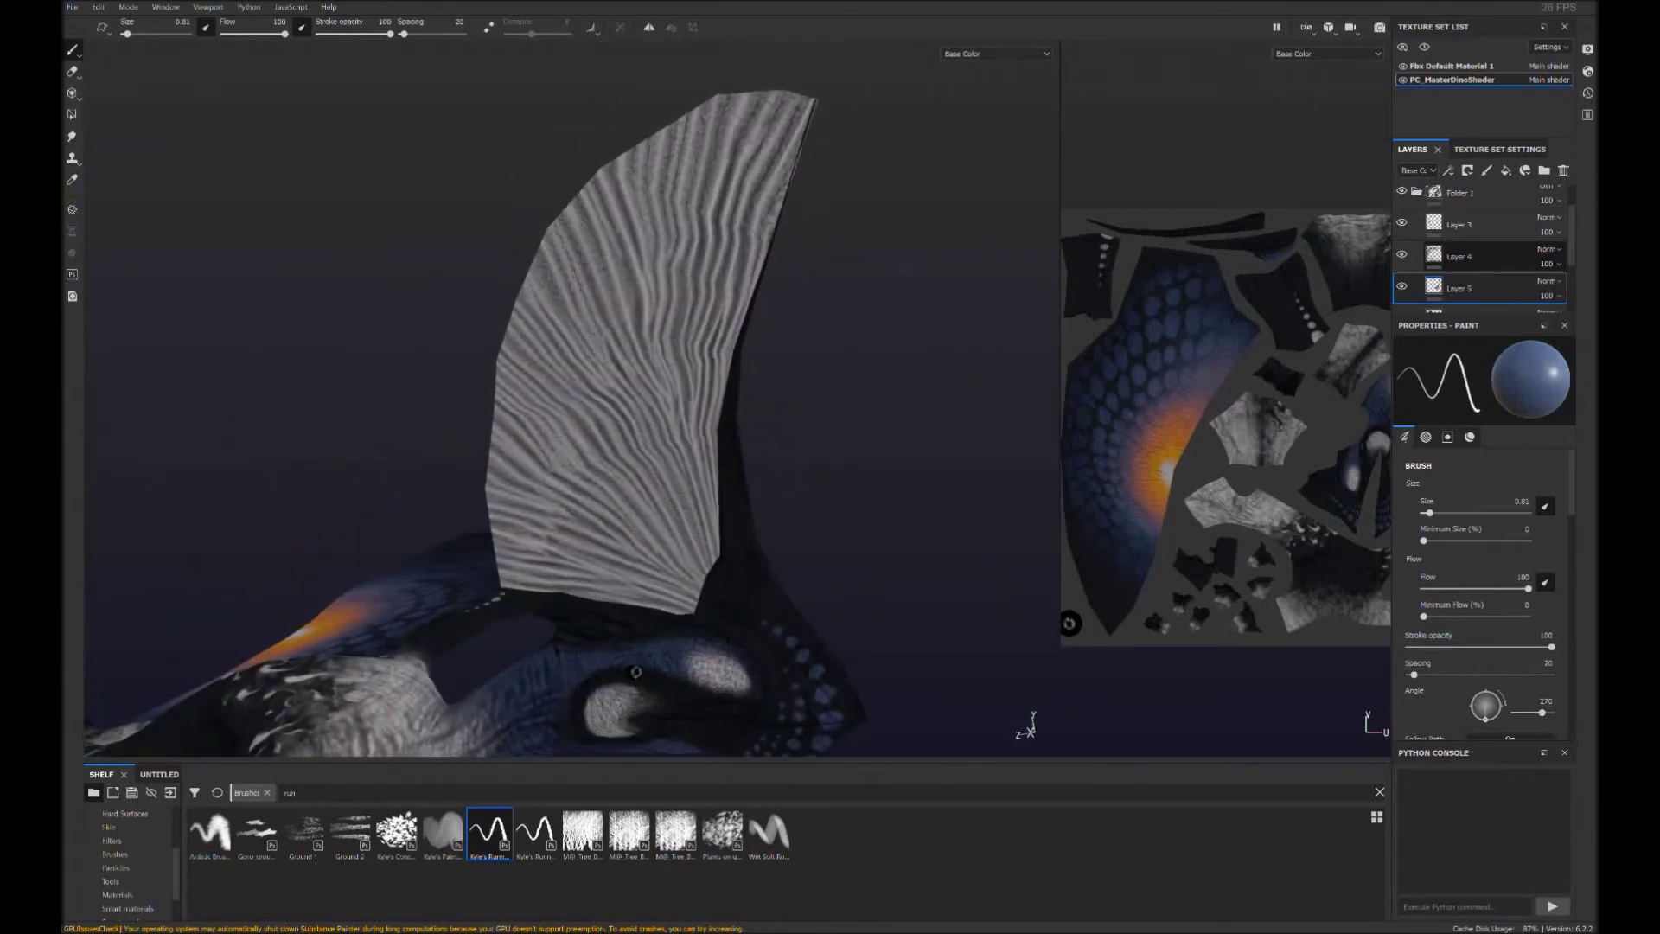
pyautogui.click(1440, 66)
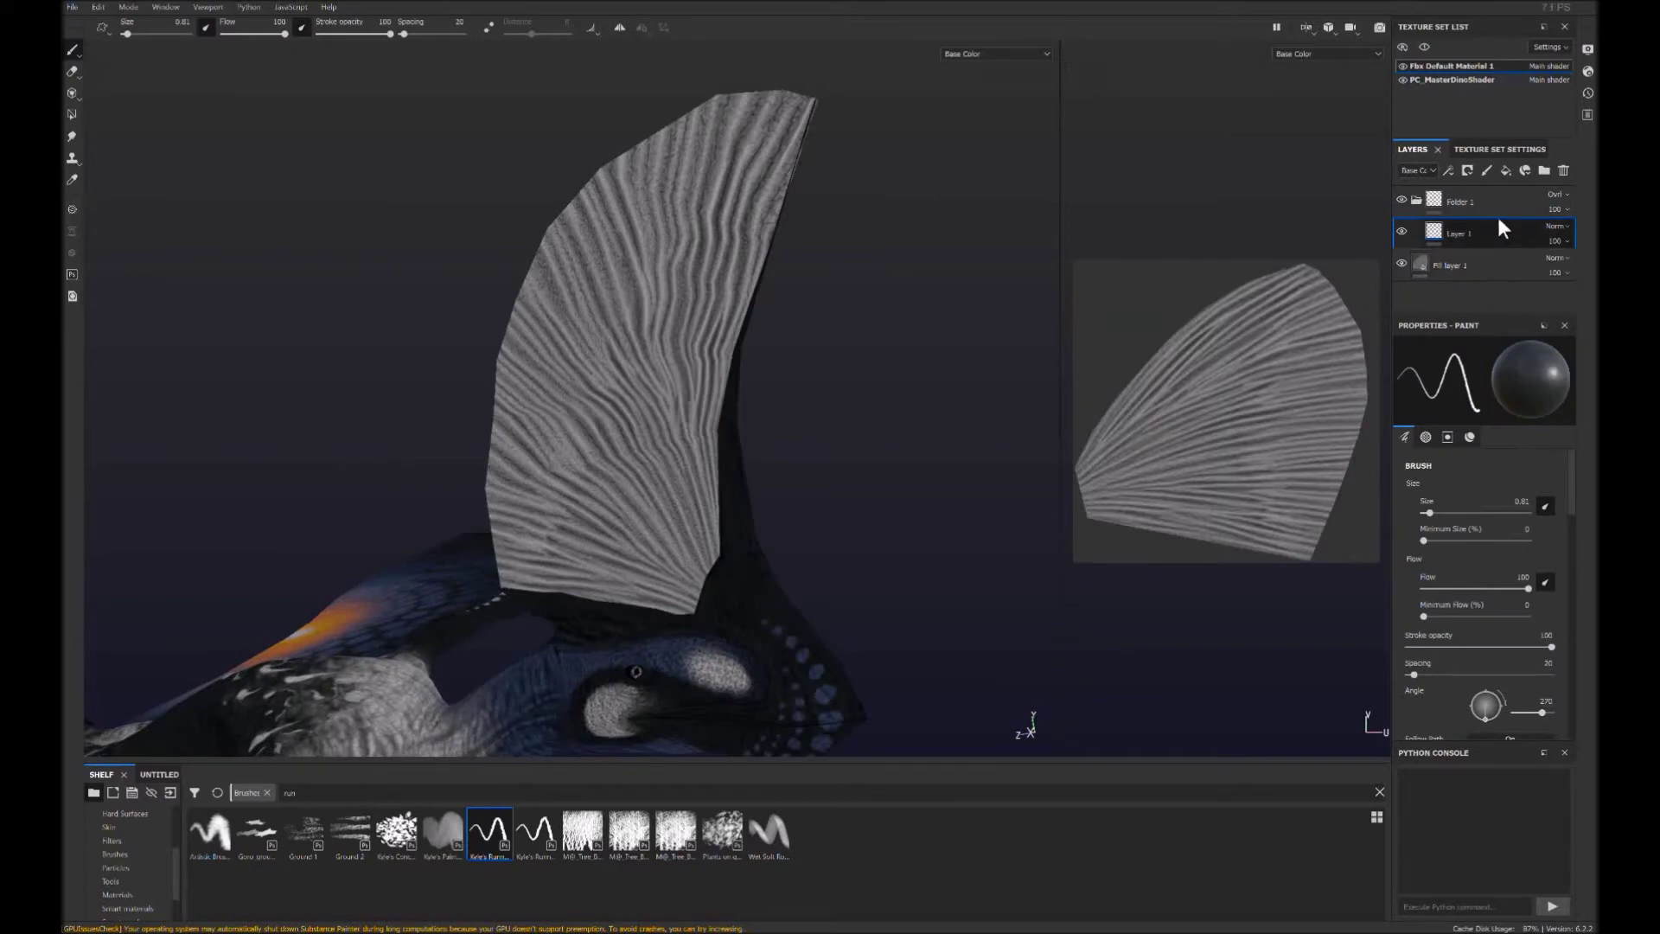
# Pick a broad brush and lay a dark base colour on the crest fin
pyautogui.click(115, 853)
pyautogui.click(1327, 832)
pyautogui.moveTo(605, 519); pyautogui.dragTo(547, 294)
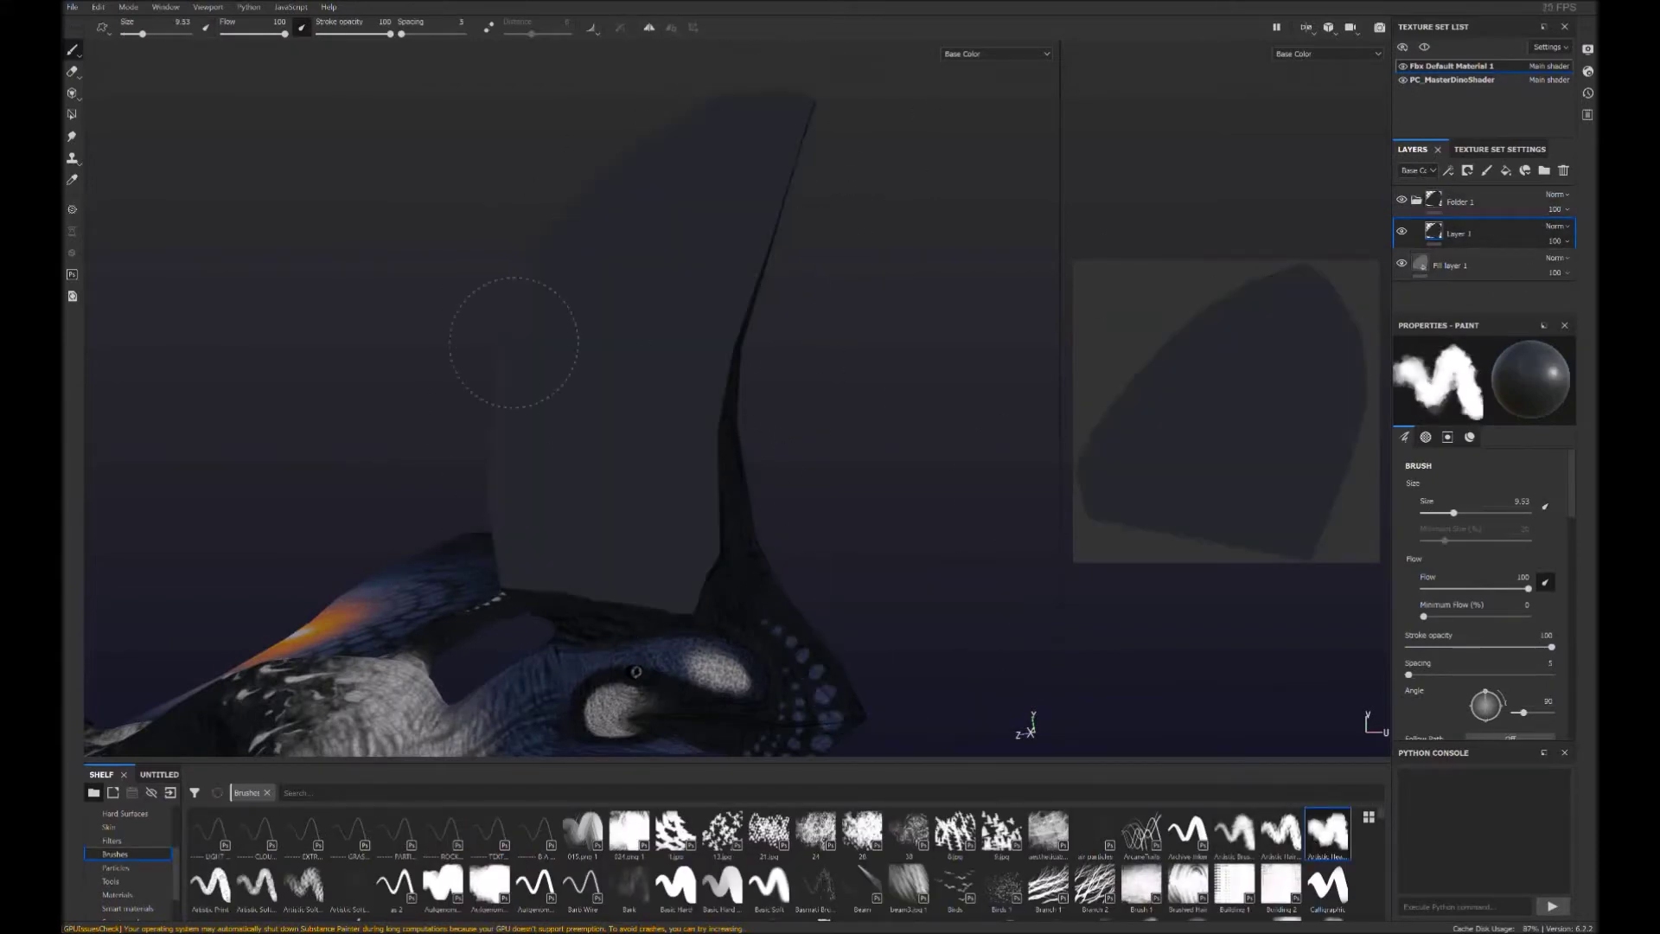
pyautogui.keyDown('alt'); pyautogui.moveTo(1020, 372); pyautogui.dragTo(922, 322); pyautogui.keyUp('alt')
pyautogui.click(1453, 79)
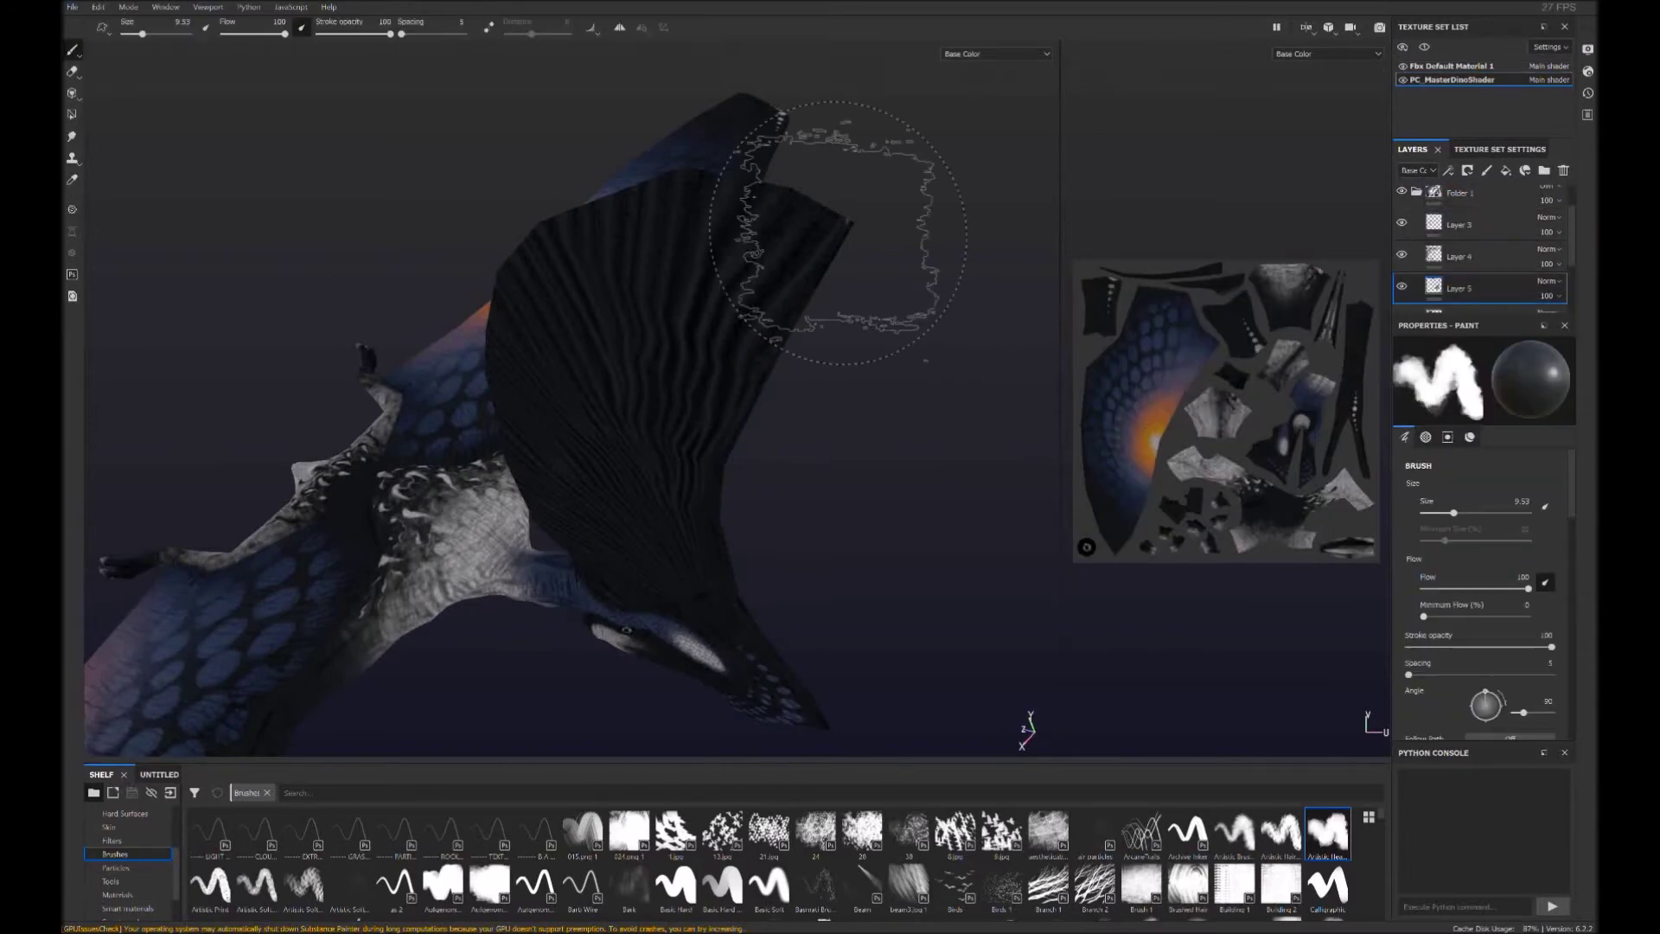
pyautogui.moveTo(852, 363)
pyautogui.keyDown('alt'); pyautogui.mouseDown()
pyautogui.moveTo(628, 356)
pyautogui.moveTo(726, 363)
pyautogui.mouseUp(); pyautogui.keyUp('alt')
pyautogui.click(1505, 171)
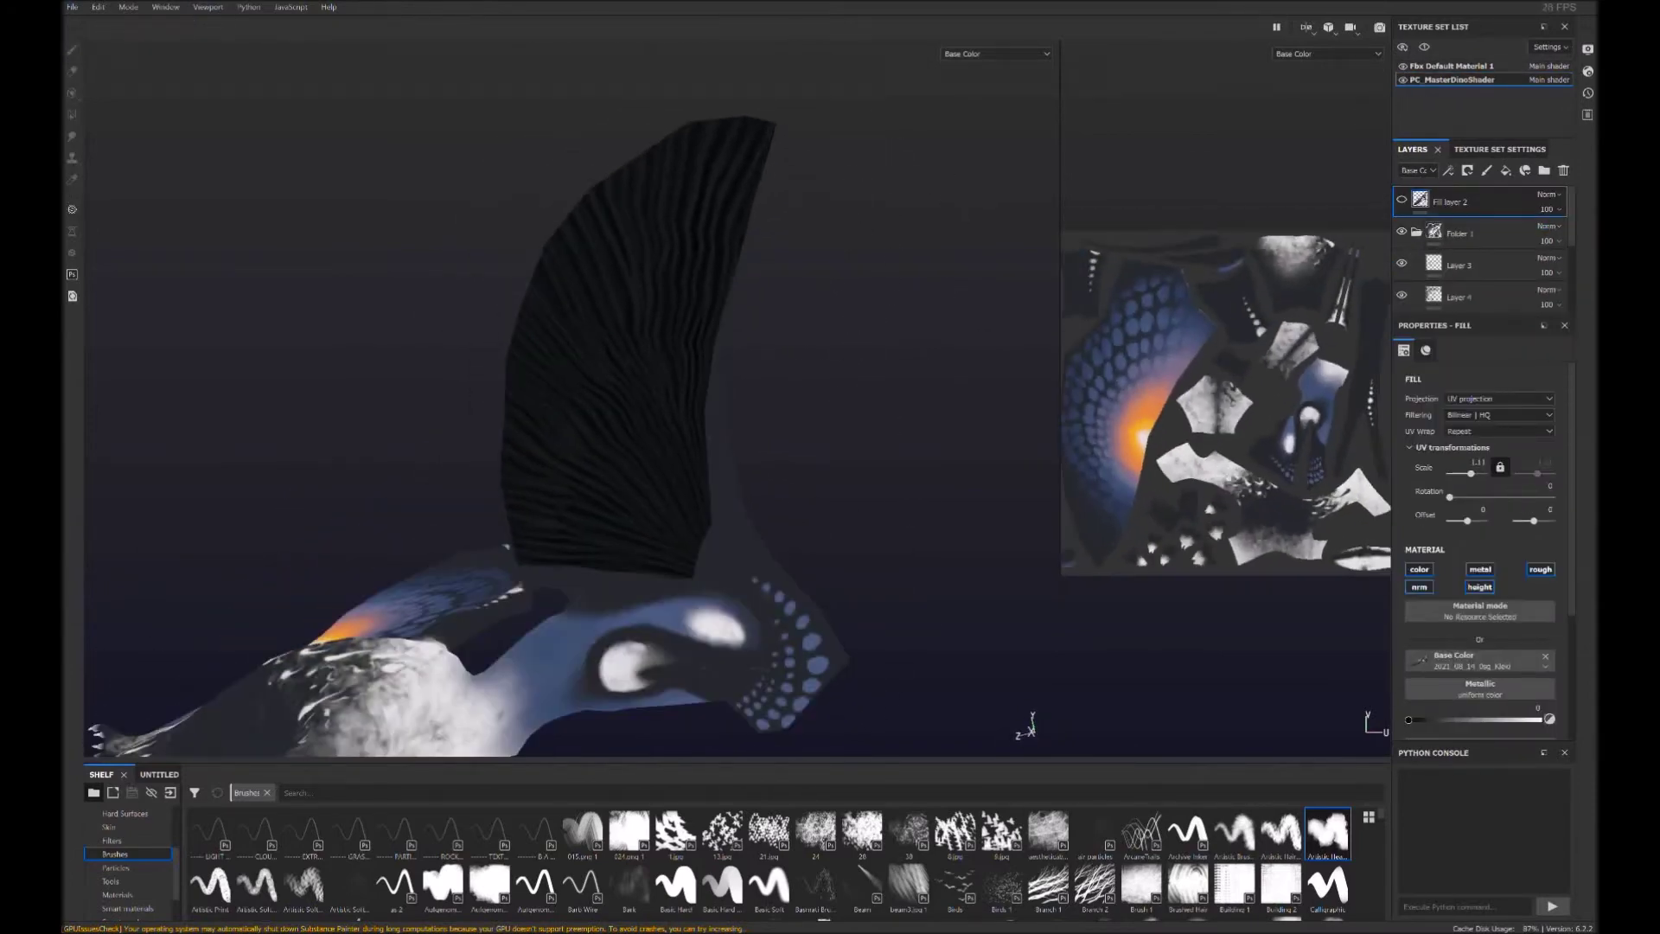
pyautogui.keyDown('ctrl'); pyautogui.keyDown('alt'); pyautogui.rightClick(650, 418); pyautogui.keyUp('alt'); pyautogui.keyUp('ctrl')
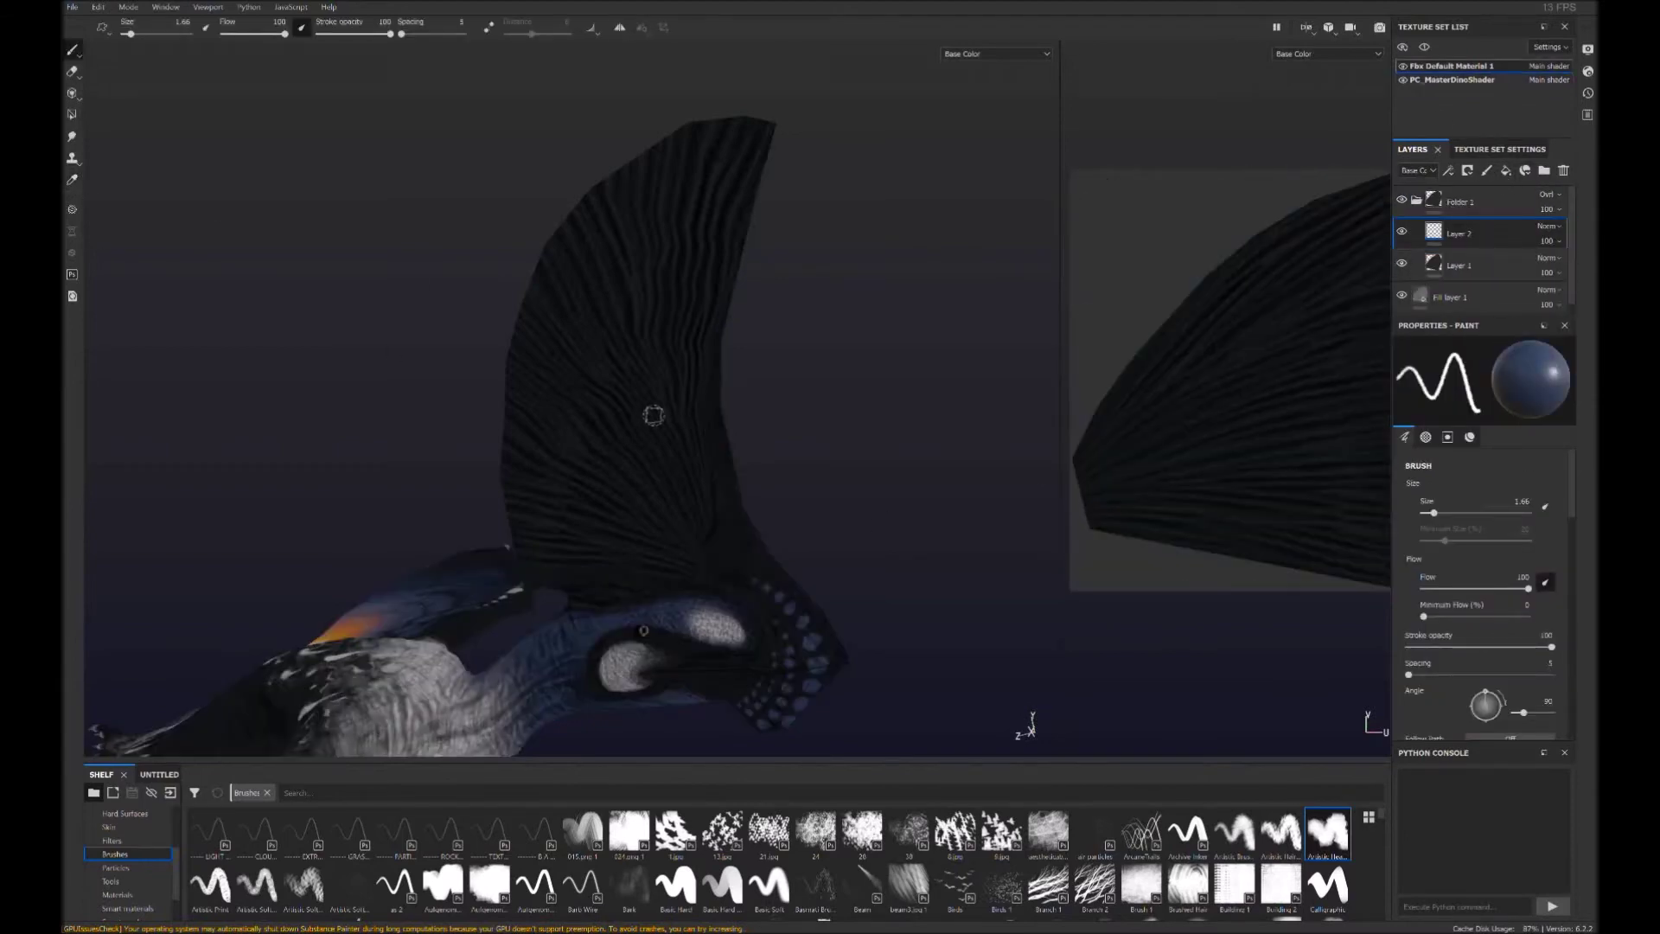
# Paint blue on the fin below Layer 1, then erase Layer 1 to reveal it
pyautogui.moveTo(654, 416)
pyautogui.mouseDown()
pyautogui.moveTo(654, 568)
pyautogui.moveTo(647, 495)
pyautogui.mouseUp()
pyautogui.hotkey('ctrl', 'z')
pyautogui.press('e')
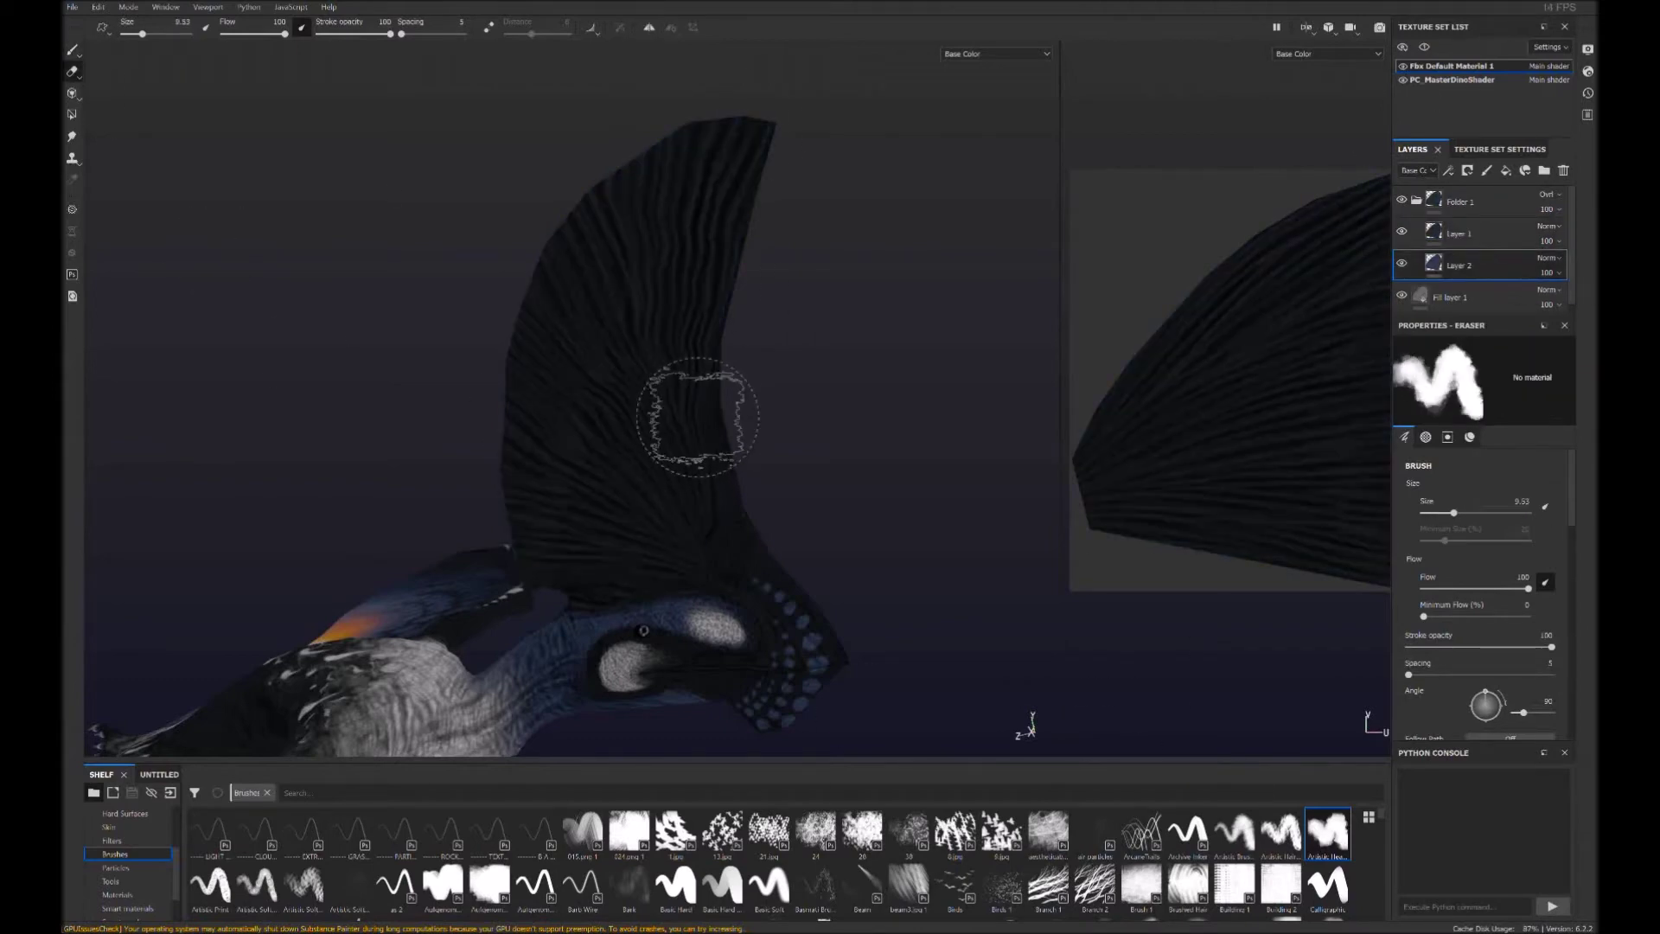
pyautogui.scroll(-2, 1148, 463)
pyautogui.click(1505, 248)
pyautogui.moveTo(578, 240)
pyautogui.mouseDown()
pyautogui.moveTo(629, 204)
pyautogui.moveTo(542, 473)
pyautogui.moveTo(582, 495)
pyautogui.mouseUp()
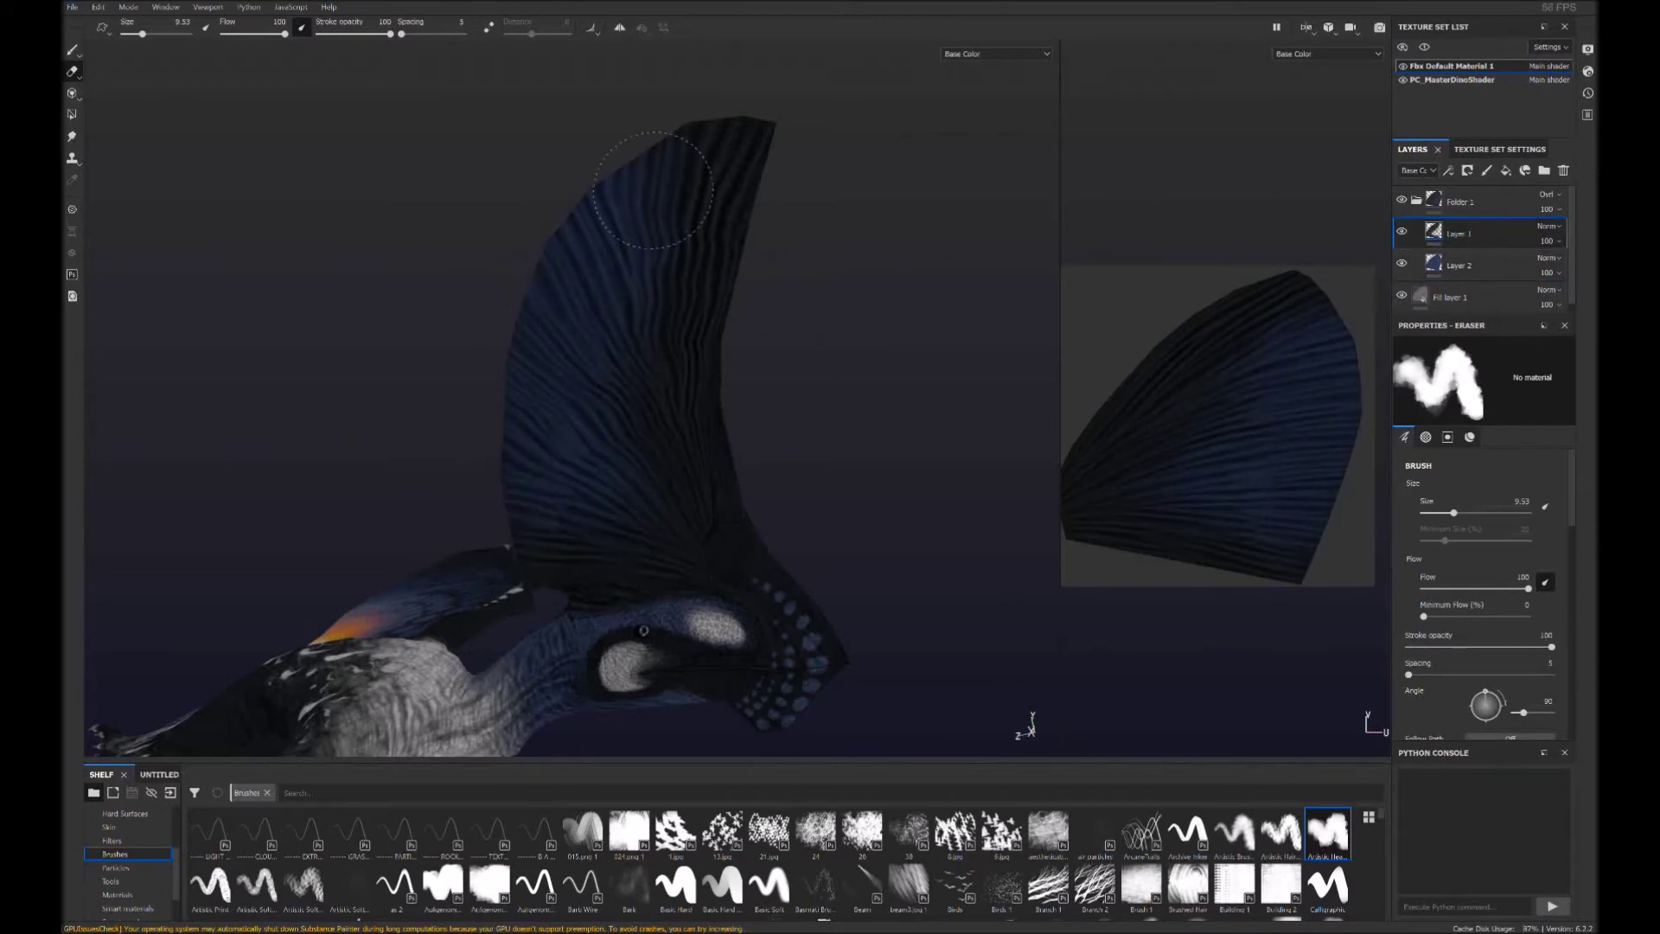
pyautogui.moveTo(1305, 303); pyautogui.dragTo(1199, 436)
pyautogui.moveTo(1020, 467)
pyautogui.keyDown('alt'); pyautogui.mouseDown()
pyautogui.moveTo(686, 437)
pyautogui.moveTo(822, 593)
pyautogui.moveTo(604, 577)
pyautogui.mouseUp(); pyautogui.keyUp('alt')
# Choose the streak brush found by searching 'run' and set Folder 1 to Normal blending
pyautogui.click(346, 793)
pyautogui.write('run')
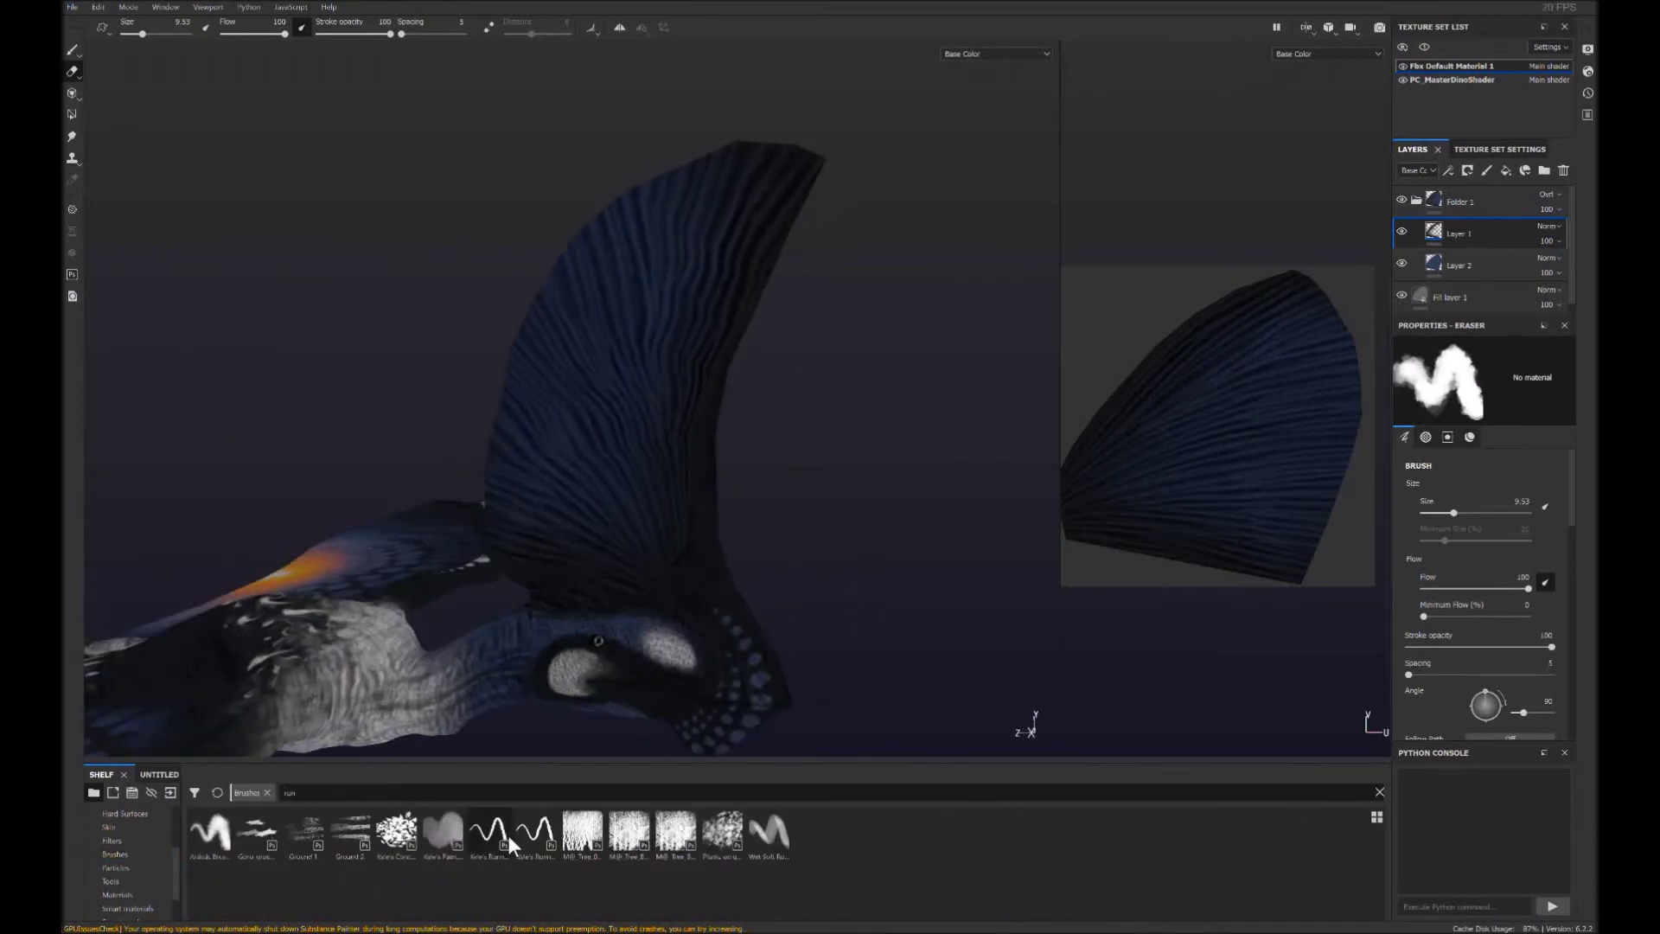
pyautogui.click(489, 832)
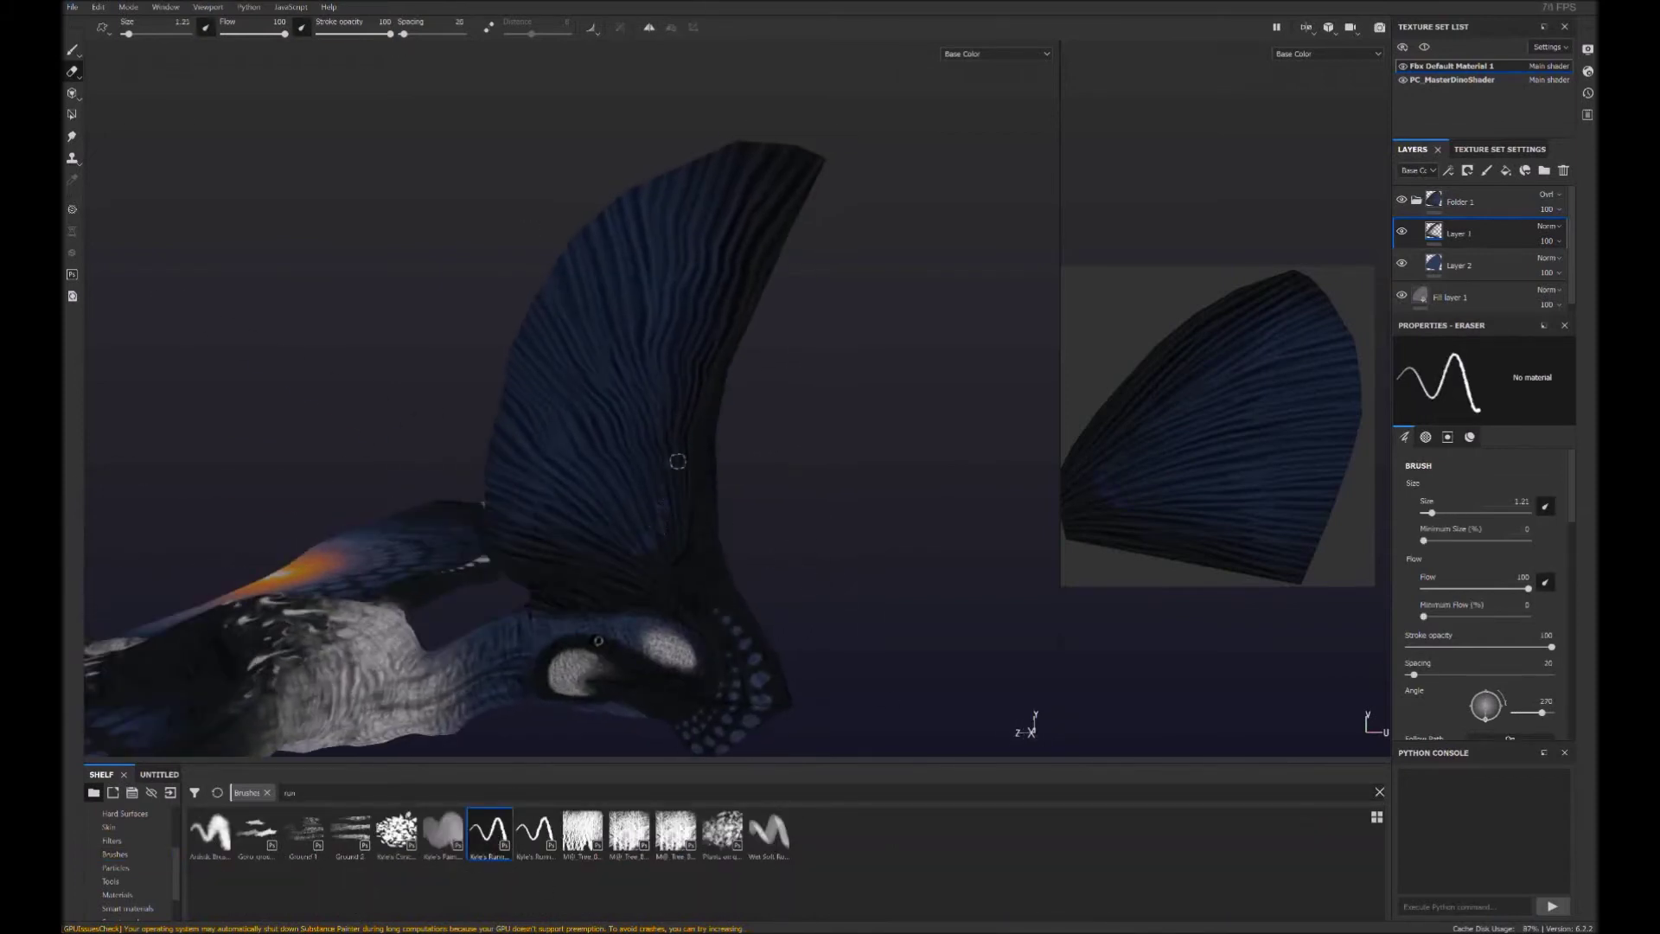
pyautogui.keyDown('alt'); pyautogui.moveTo(742, 536); pyautogui.dragTo(693, 545); pyautogui.keyUp('alt')
pyautogui.click(1551, 195)
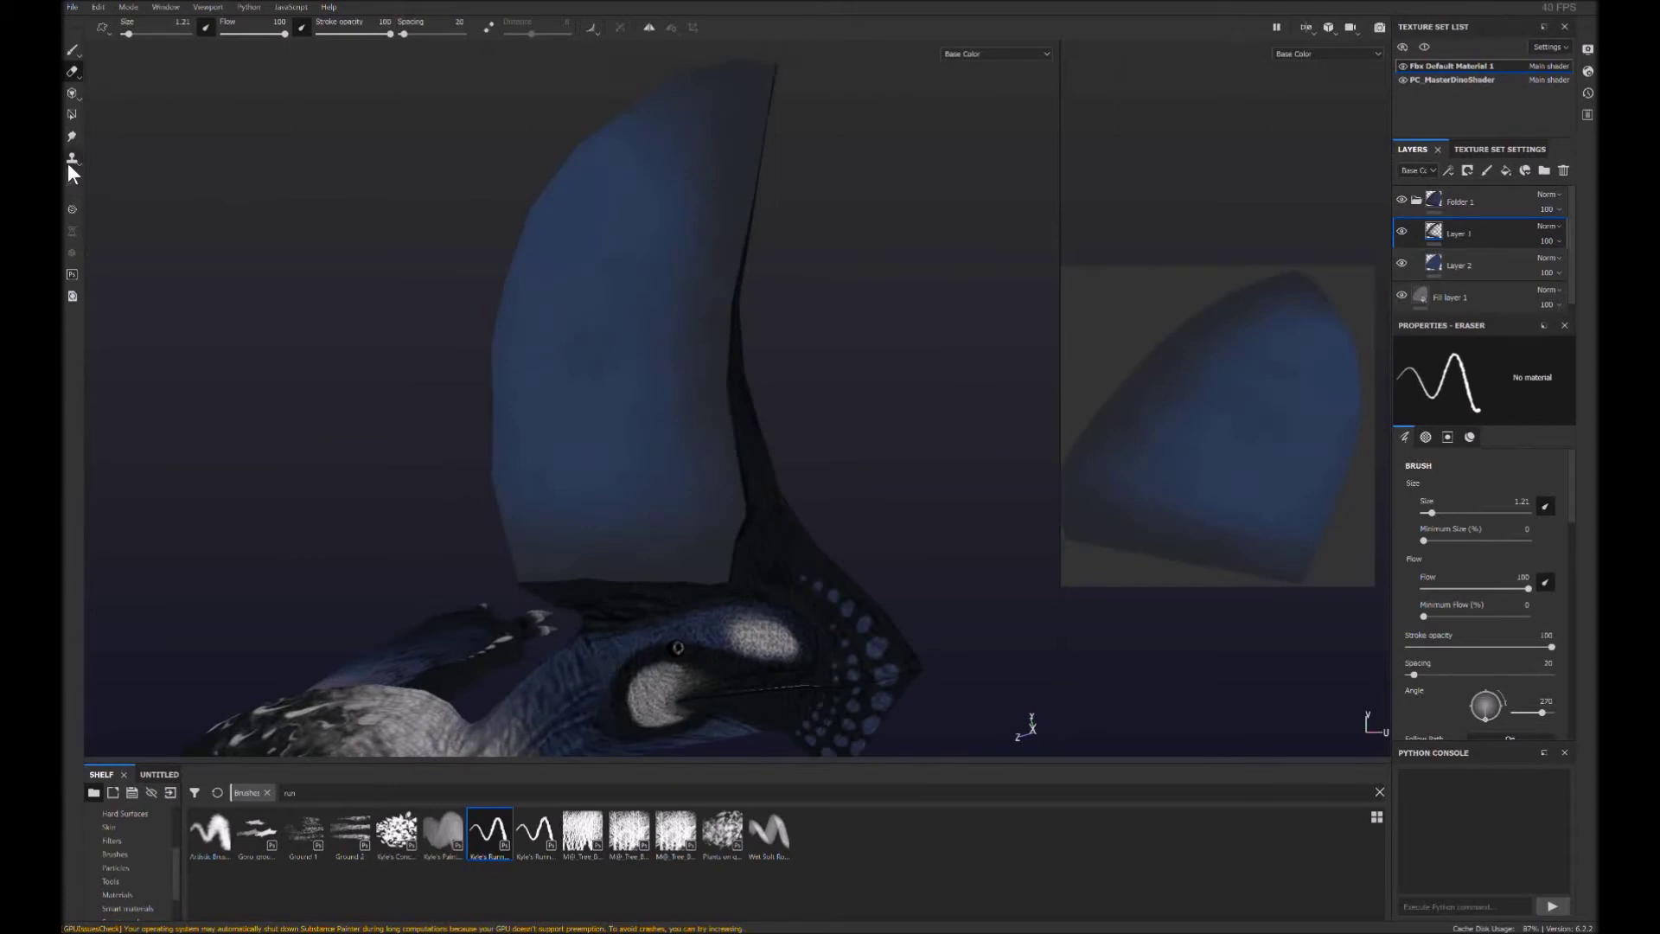
# Undo Folder 1's blend change and set up a small eraser with splotchy brush 26
pyautogui.press('1')
pyautogui.hotkey('ctrl', 'z')
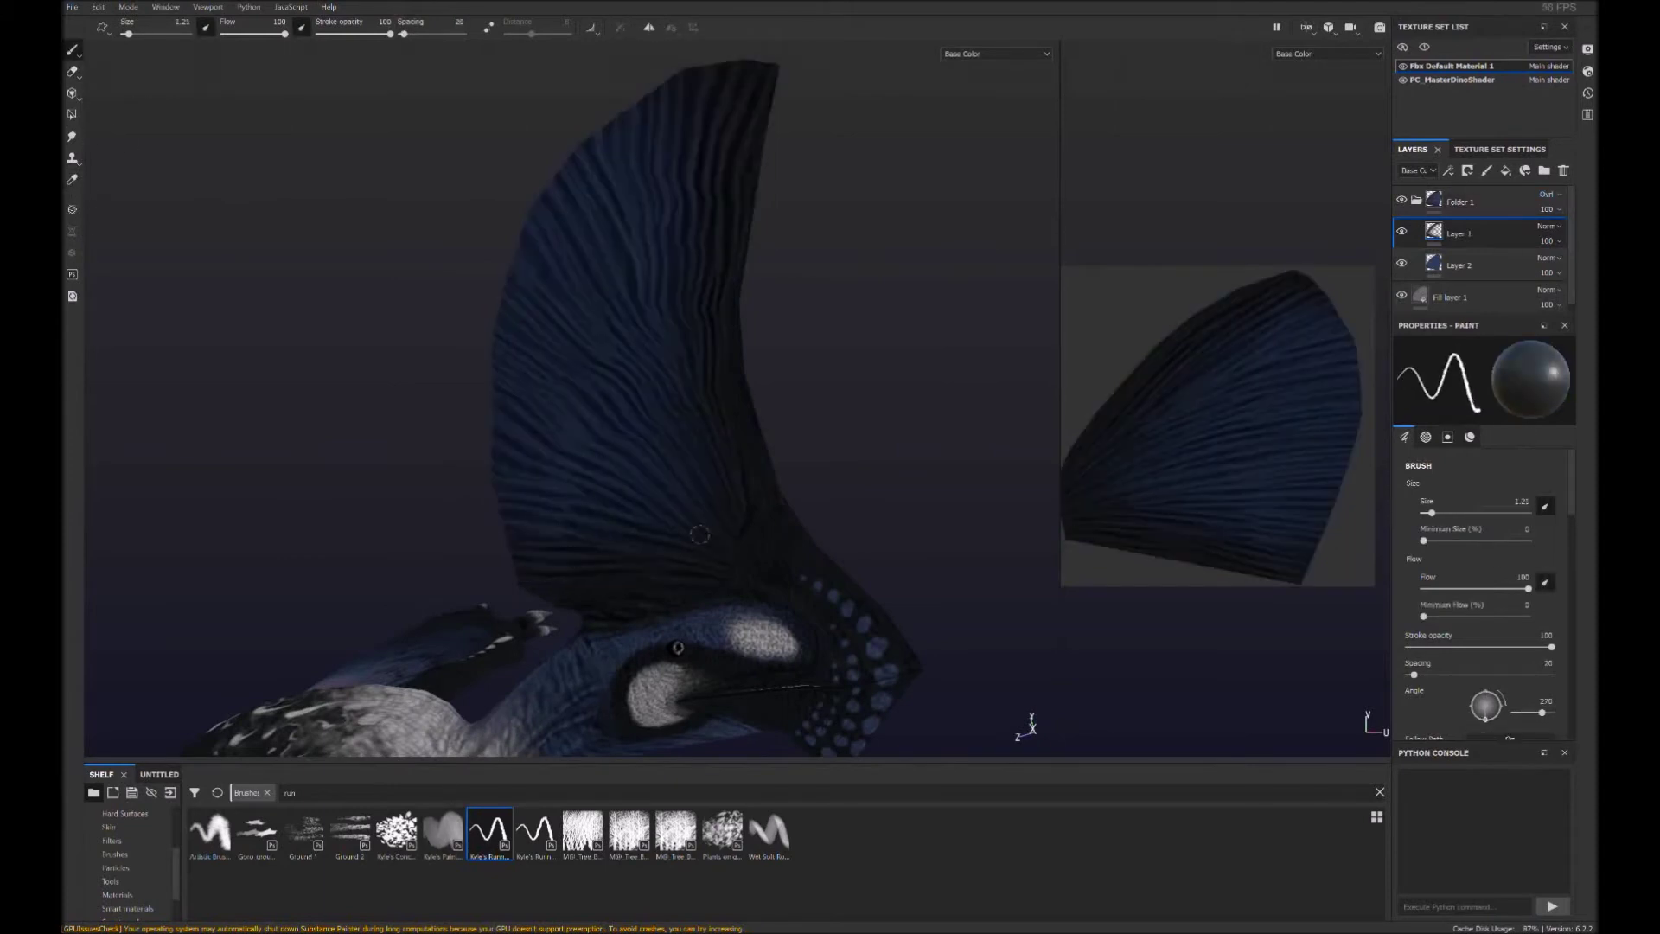
pyautogui.click(115, 854)
pyautogui.click(862, 832)
pyautogui.press('e')
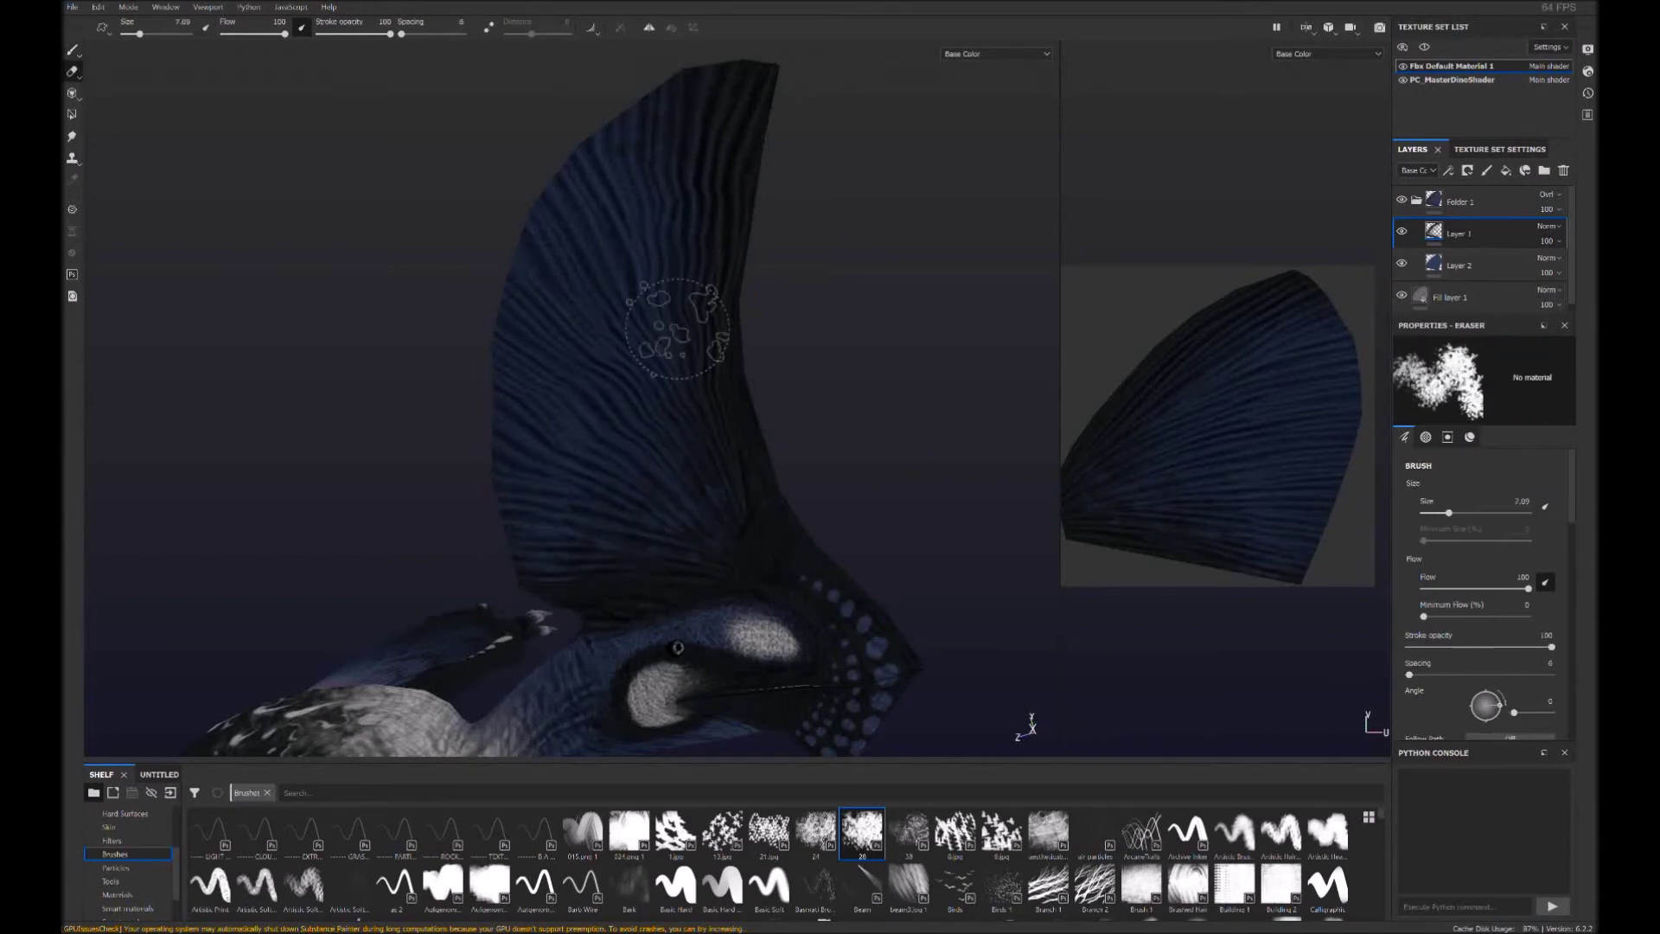
pyautogui.press('[')
pyautogui.press('[')
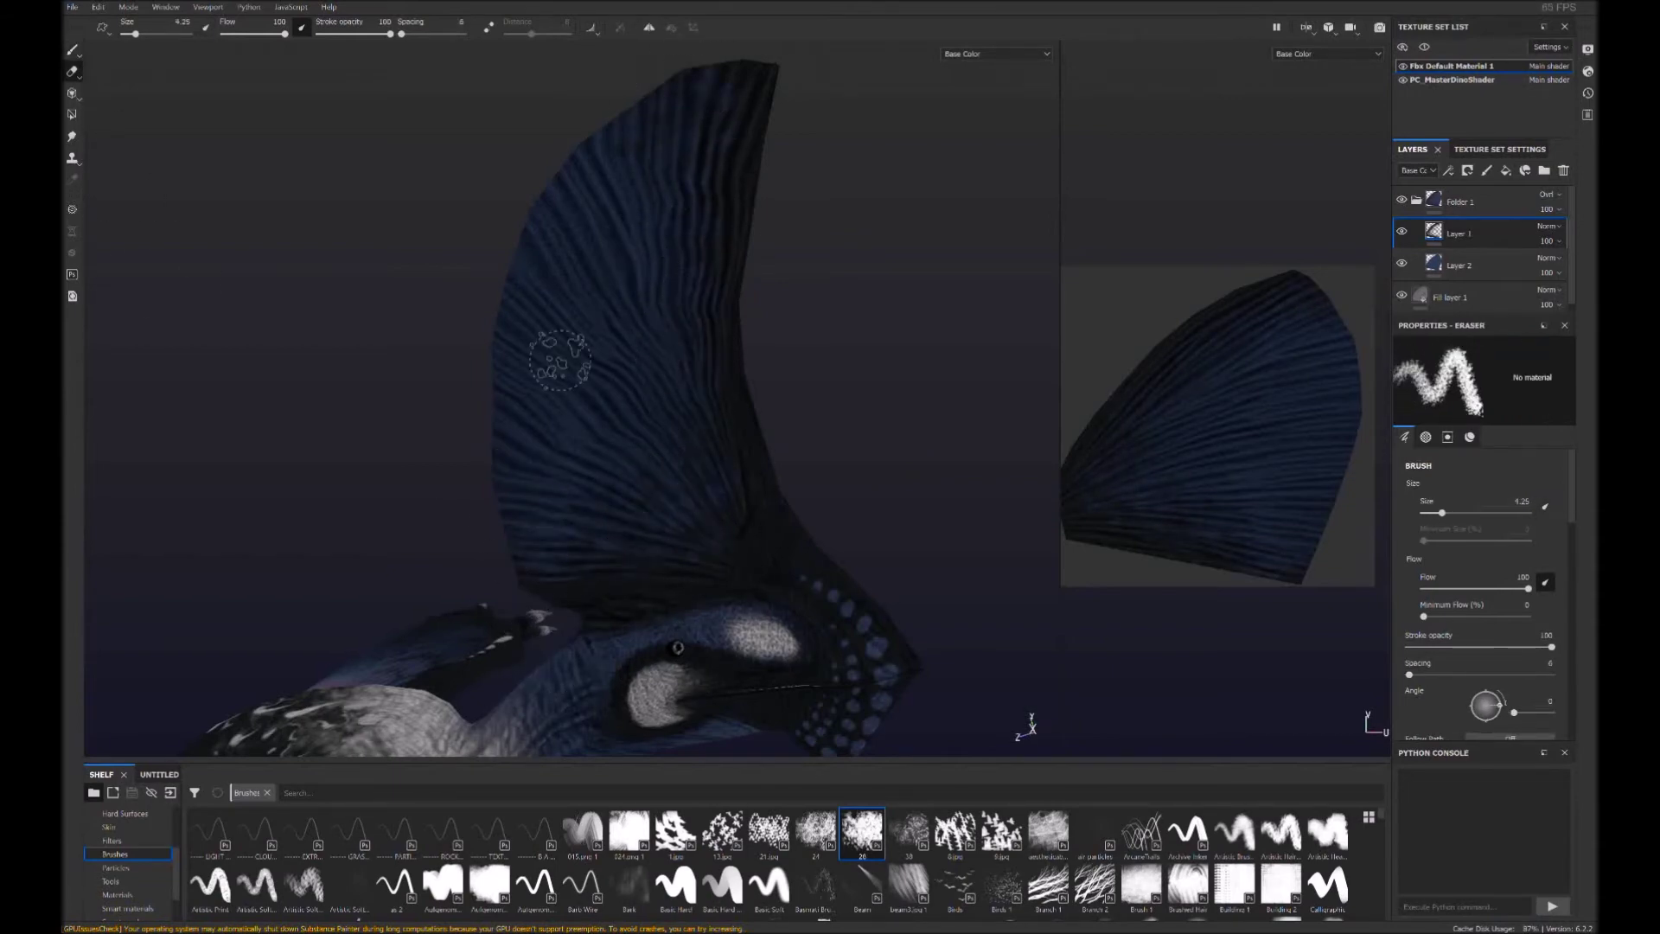
# Brighten the wing's blue on the body texture set, then return to the crest's texture set
pyautogui.keyDown('alt'); pyautogui.moveTo(561, 360); pyautogui.dragTo(945, 455); pyautogui.keyUp('alt')
pyautogui.click(1460, 266)
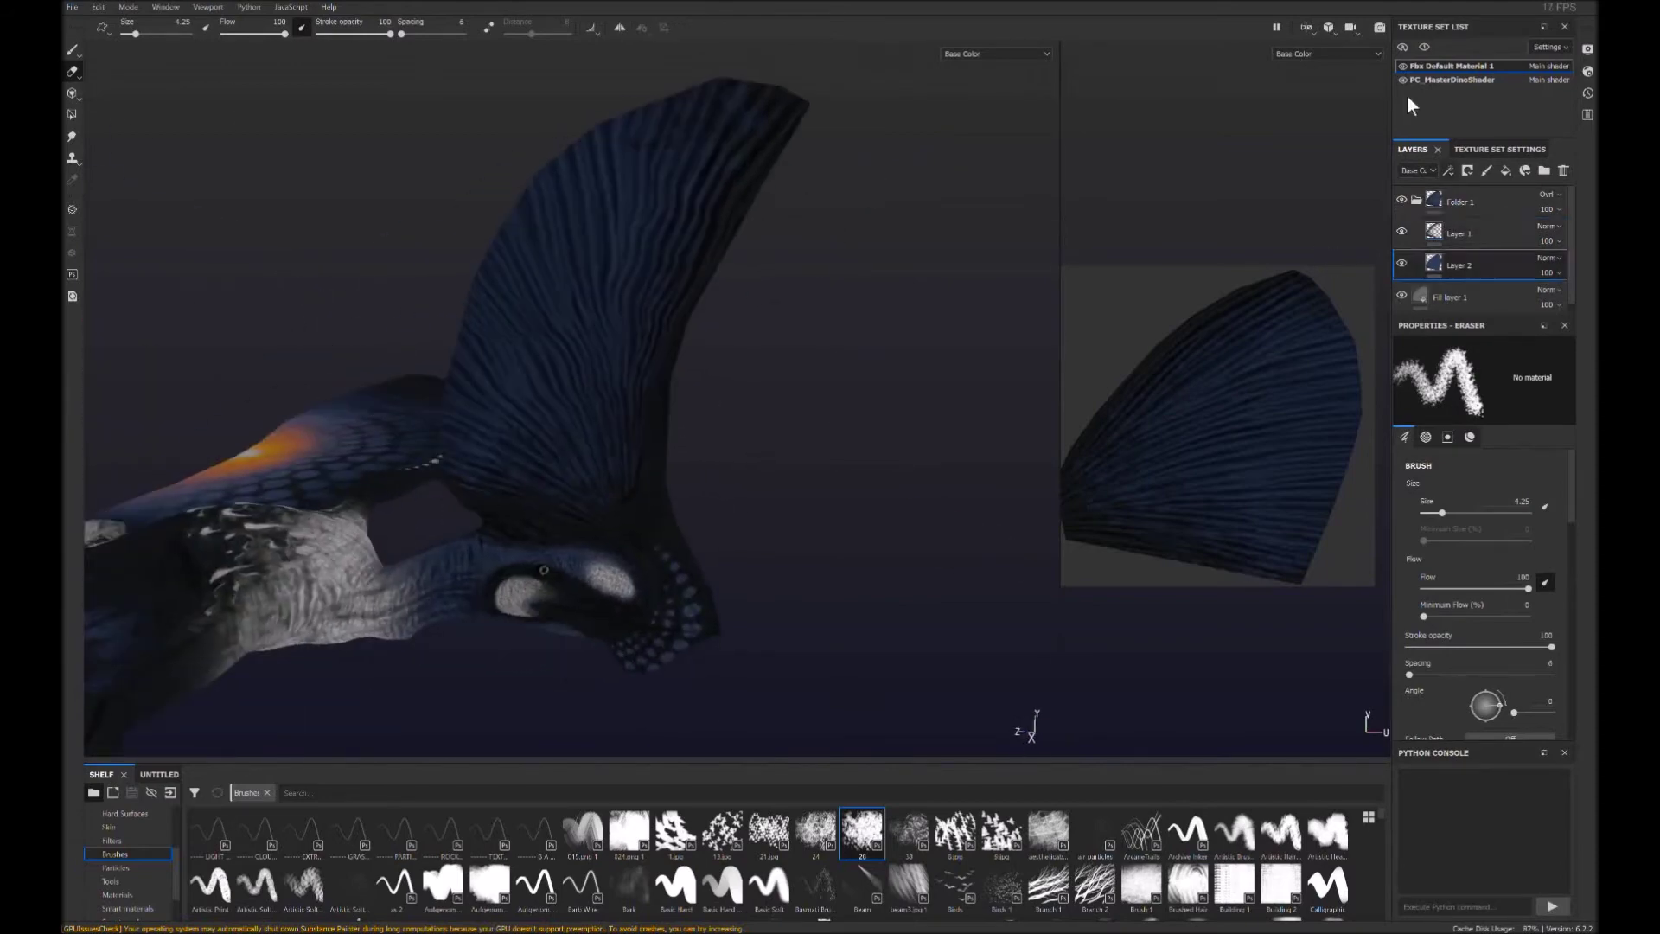
pyautogui.press('1')
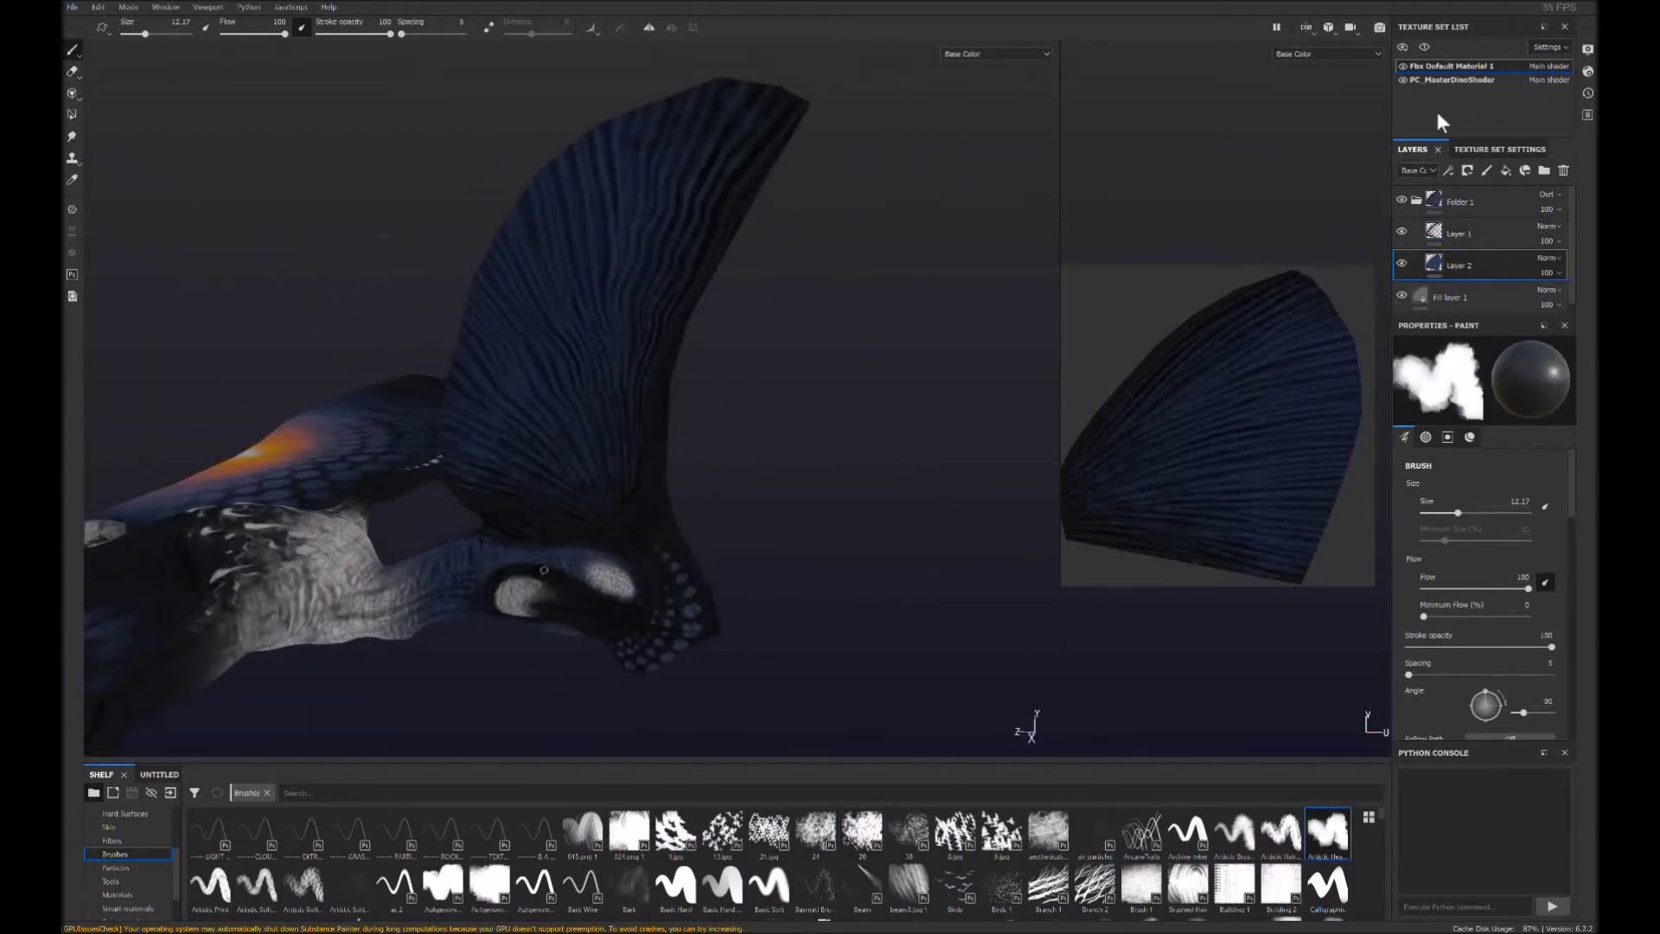
pyautogui.click(1453, 79)
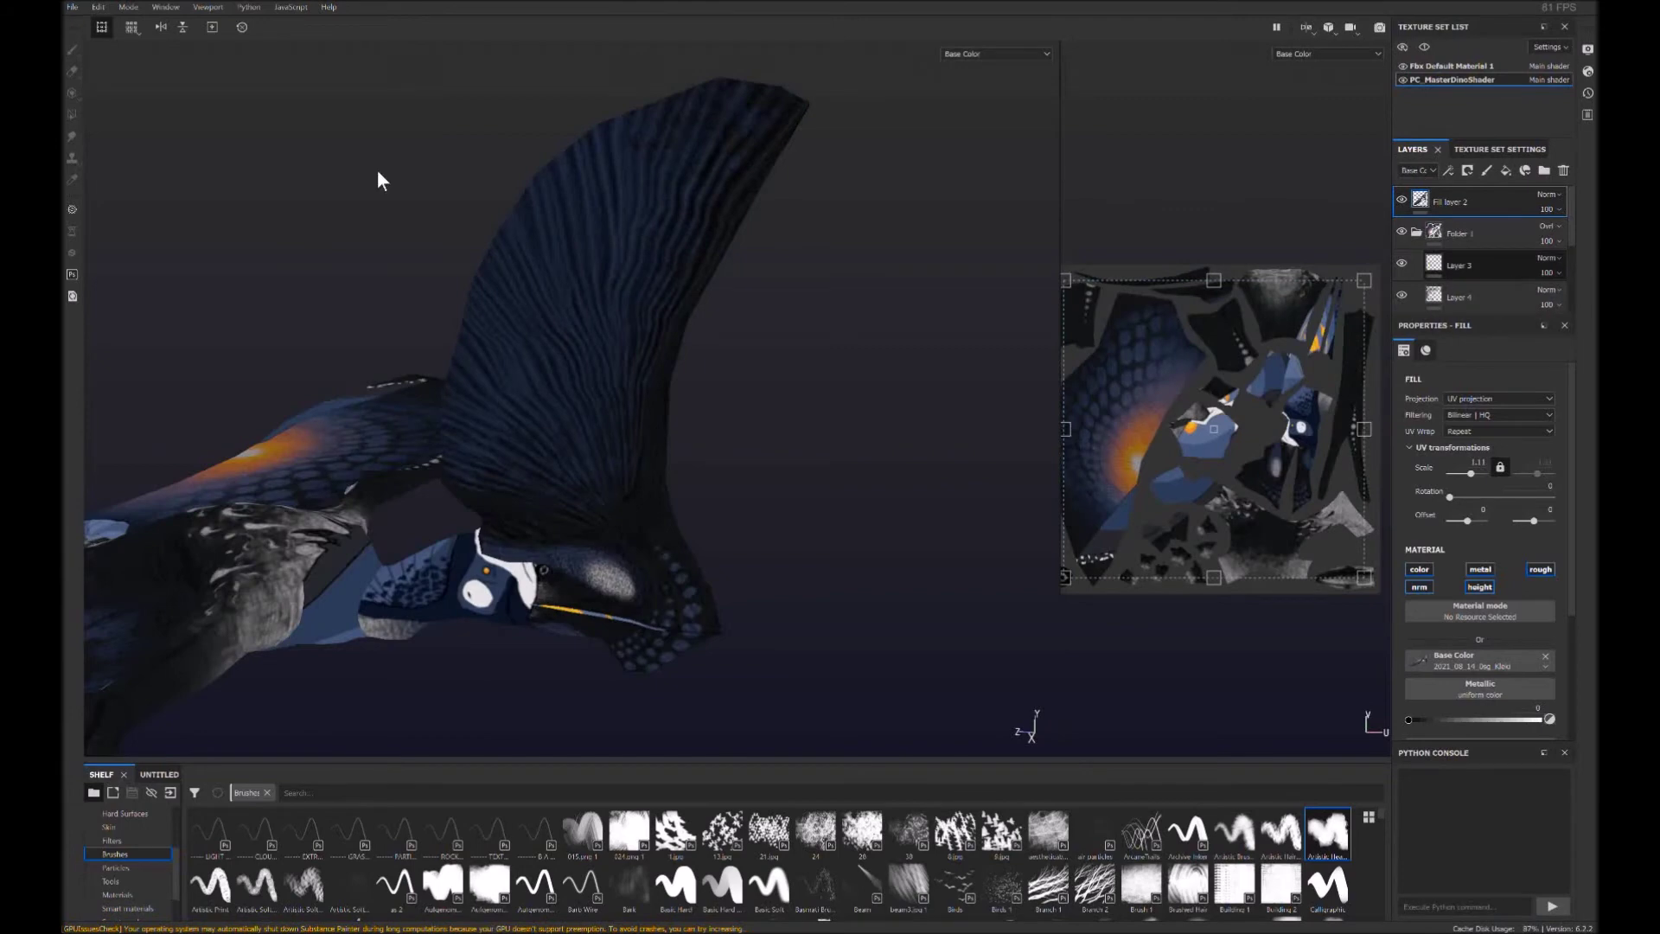
pyautogui.moveTo(1319, 441); pyautogui.dragTo(1235, 446)
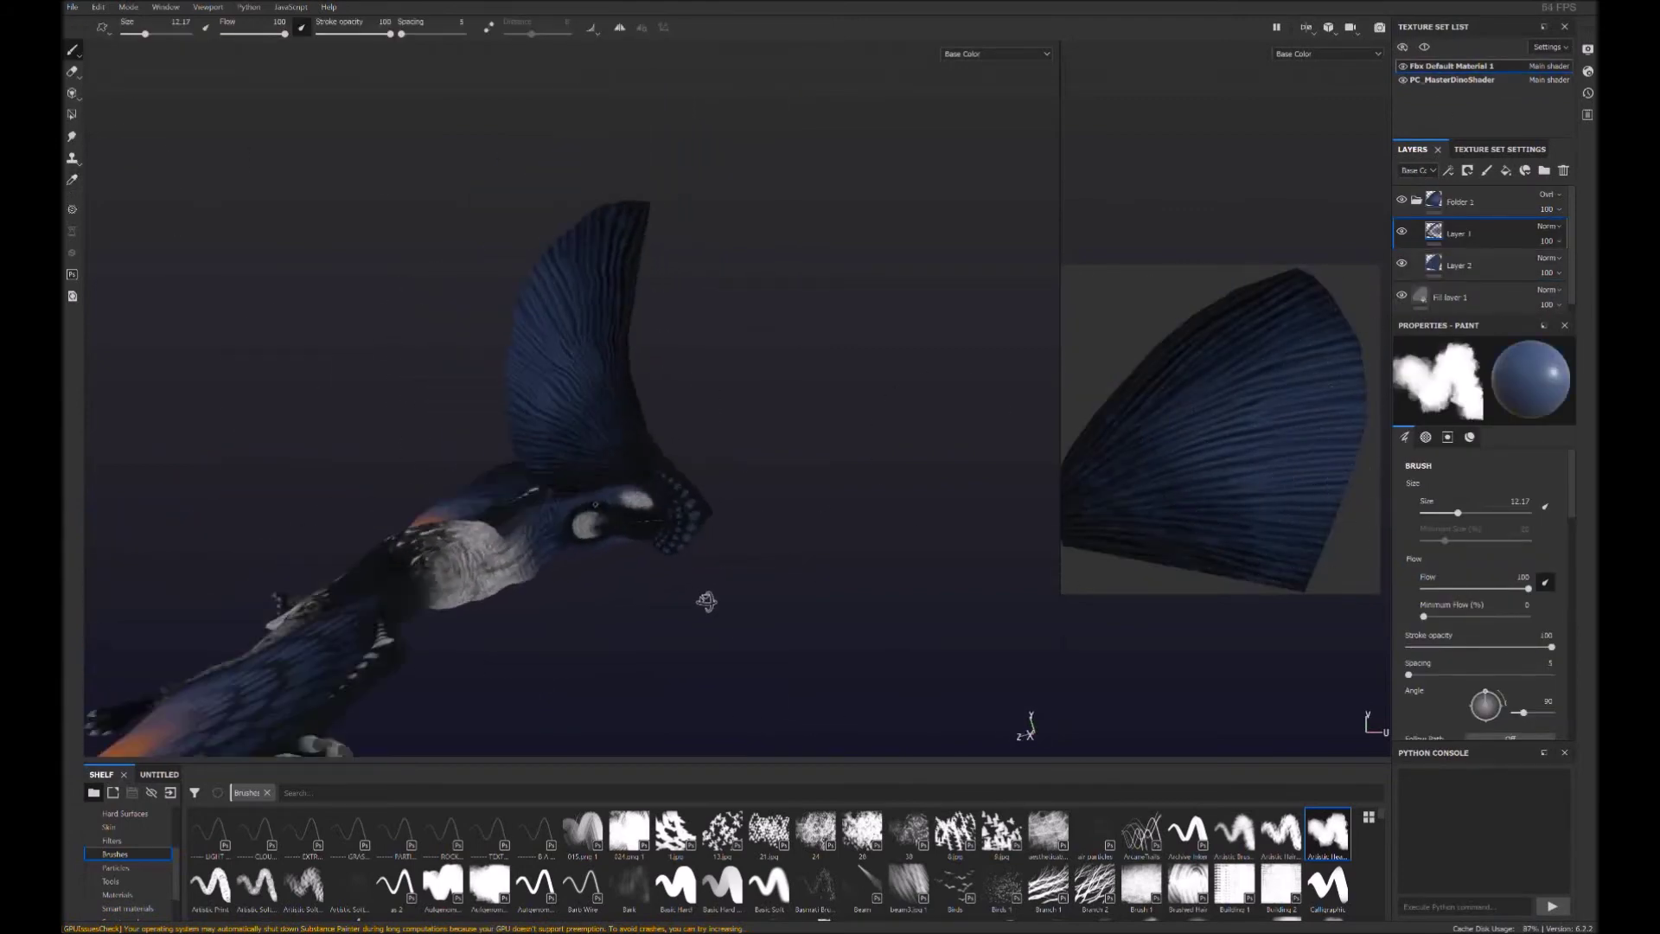
pyautogui.keyDown('alt'); pyautogui.moveTo(682, 593); pyautogui.dragTo(813, 512); pyautogui.keyUp('alt')
pyautogui.click(1453, 79)
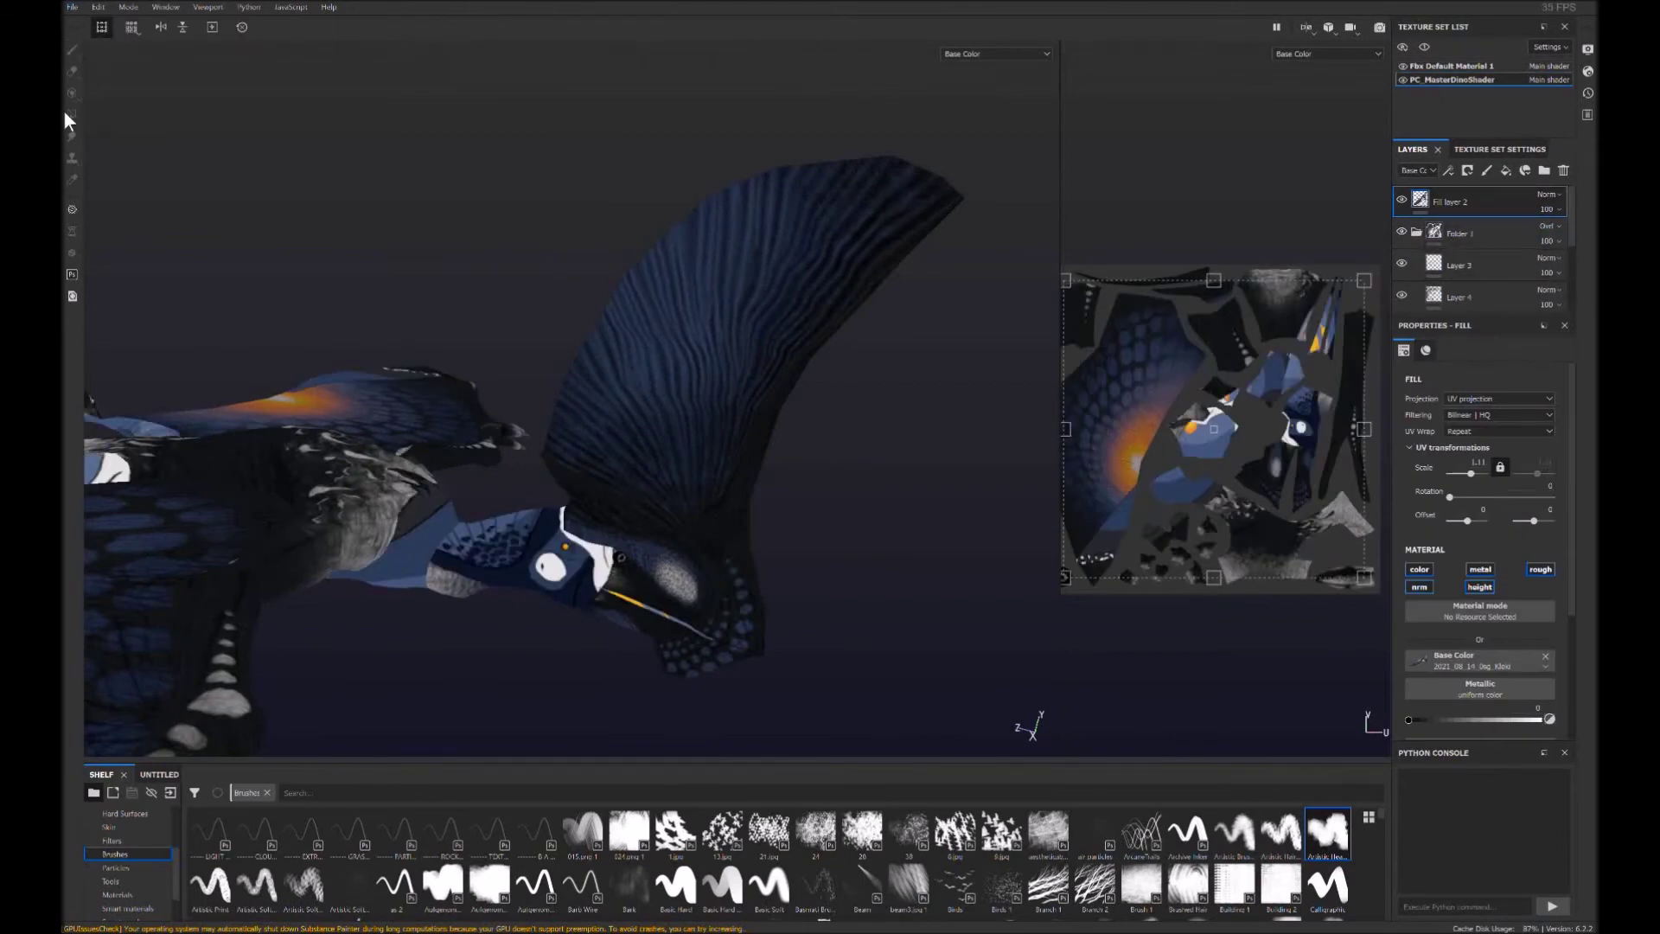
pyautogui.click(1431, 68)
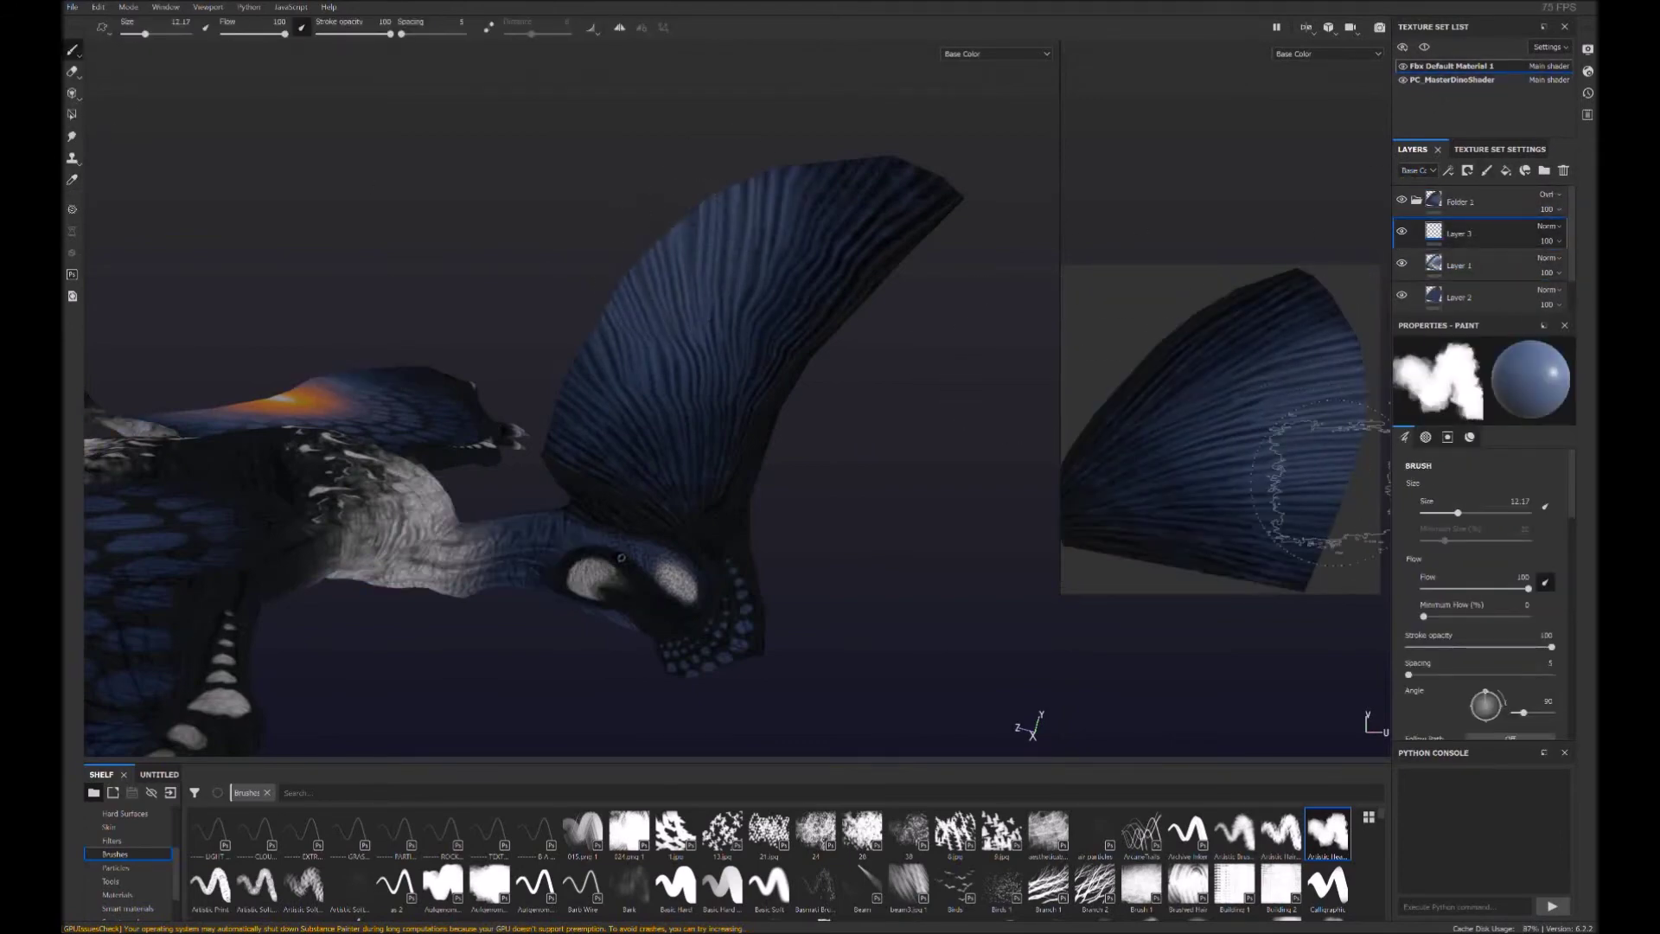
# Return to the crest's texture set and select Layer 3 for the orange glow
pyautogui.moveTo(778, 519)
pyautogui.keyDown('alt'); pyautogui.mouseDown()
pyautogui.moveTo(650, 603)
pyautogui.moveTo(716, 222)
pyautogui.mouseUp(); pyautogui.keyUp('alt')
pyautogui.scroll(5, 808, 424)
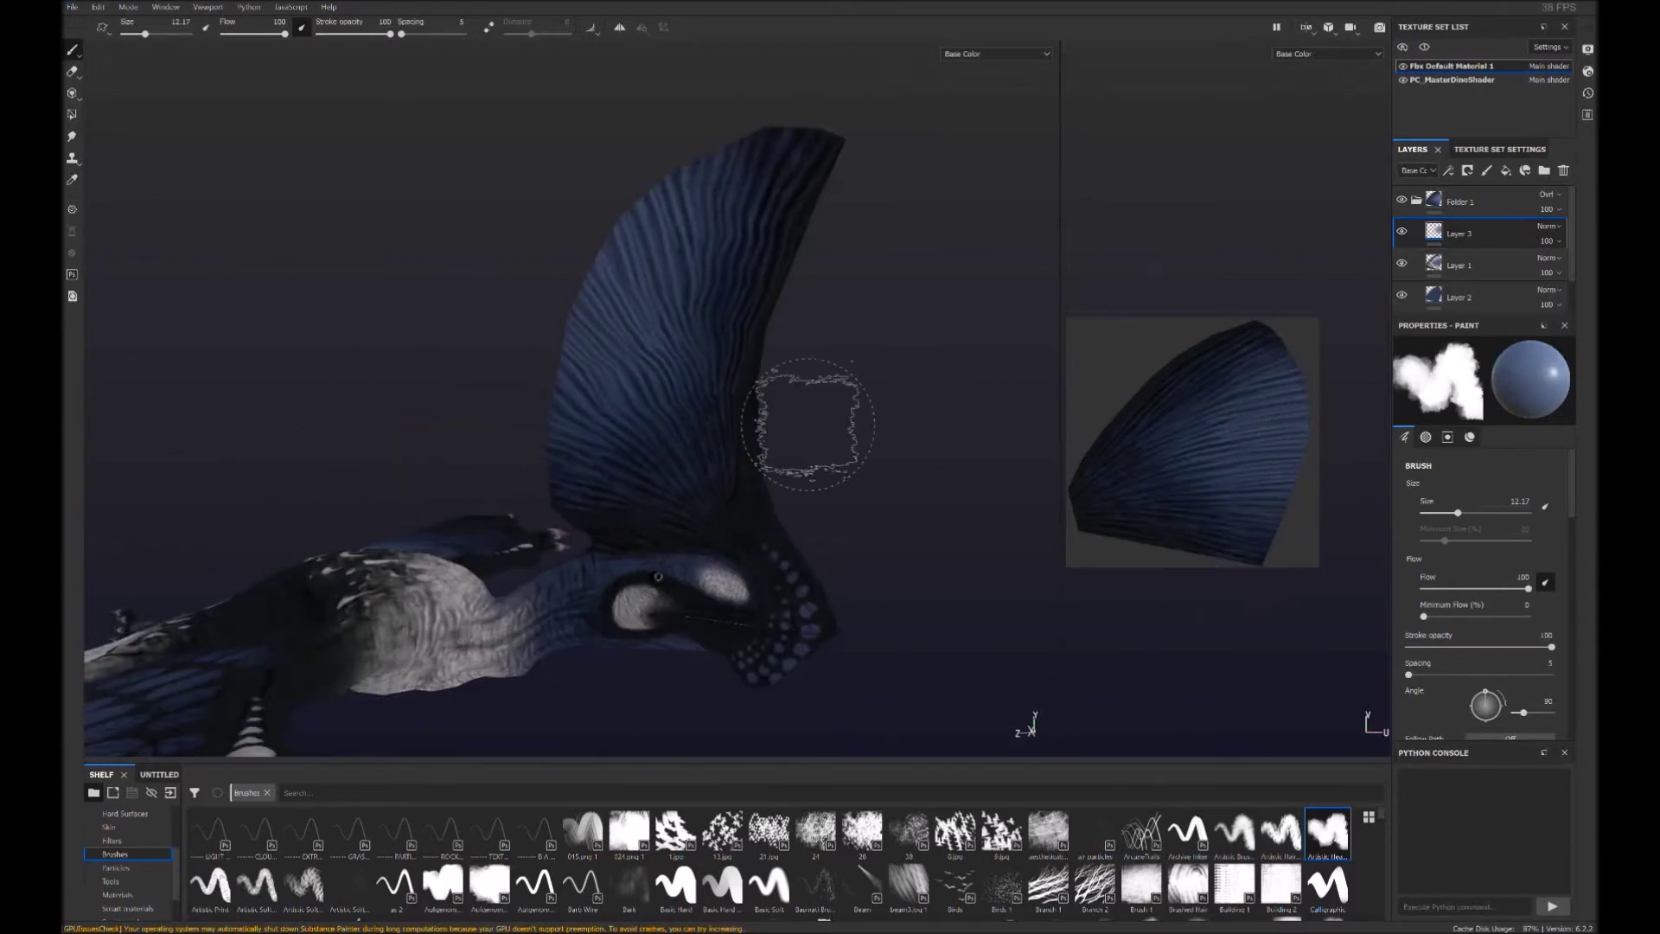
pyautogui.keyDown('alt'); pyautogui.moveTo(807, 424); pyautogui.dragTo(1193, 432); pyautogui.keyUp('alt')
pyautogui.click(1452, 80)
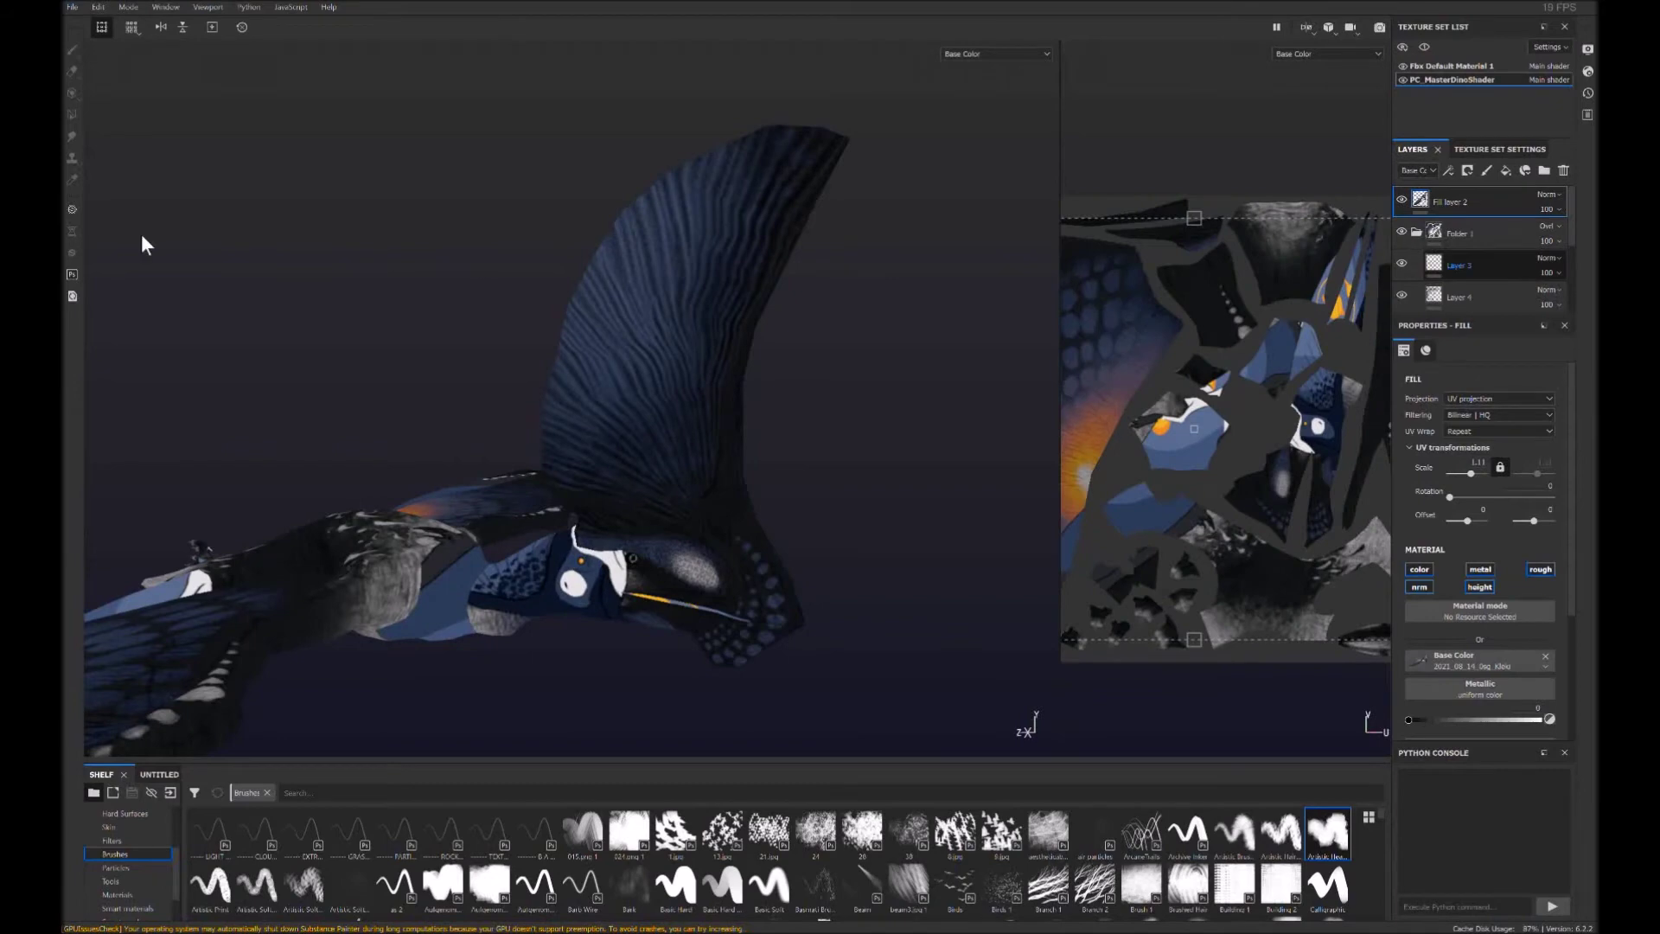
pyautogui.click(1459, 266)
pyautogui.click(1453, 66)
# Paint orange strokes across the crest fin's lower edge, undoing the oversized patch
pyautogui.moveTo(597, 294); pyautogui.dragTo(627, 268)
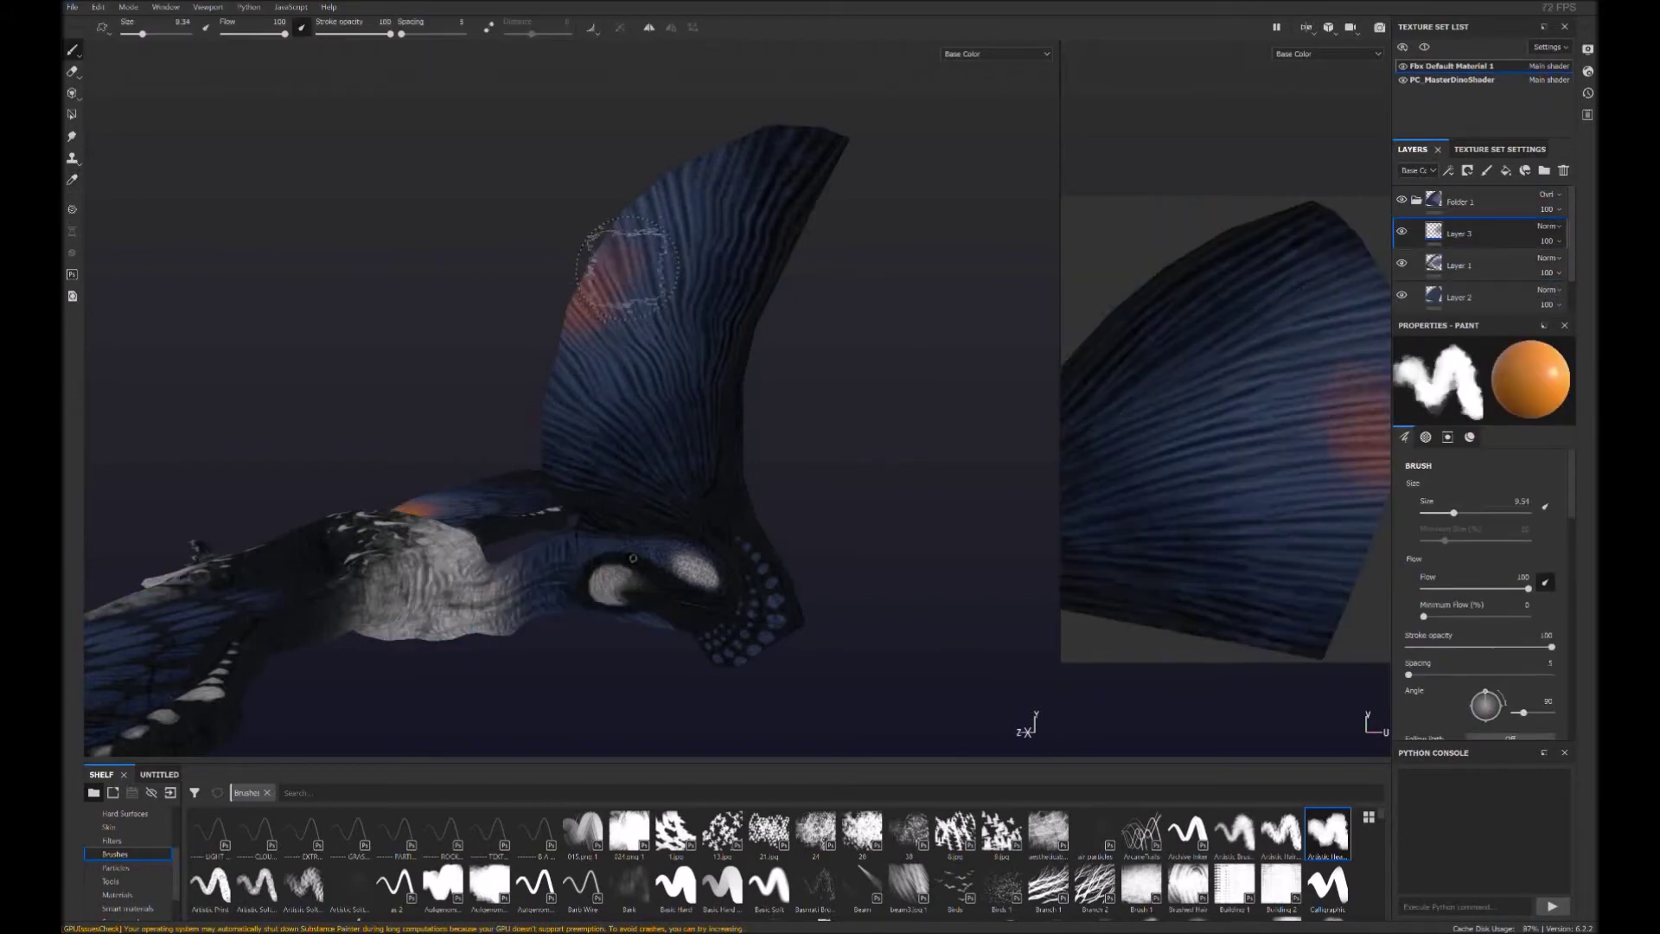
pyautogui.scroll(-2, 1228, 433)
pyautogui.moveTo(1310, 389); pyautogui.dragTo(1314, 519)
pyautogui.moveTo(1306, 363); pyautogui.dragTo(1336, 433)
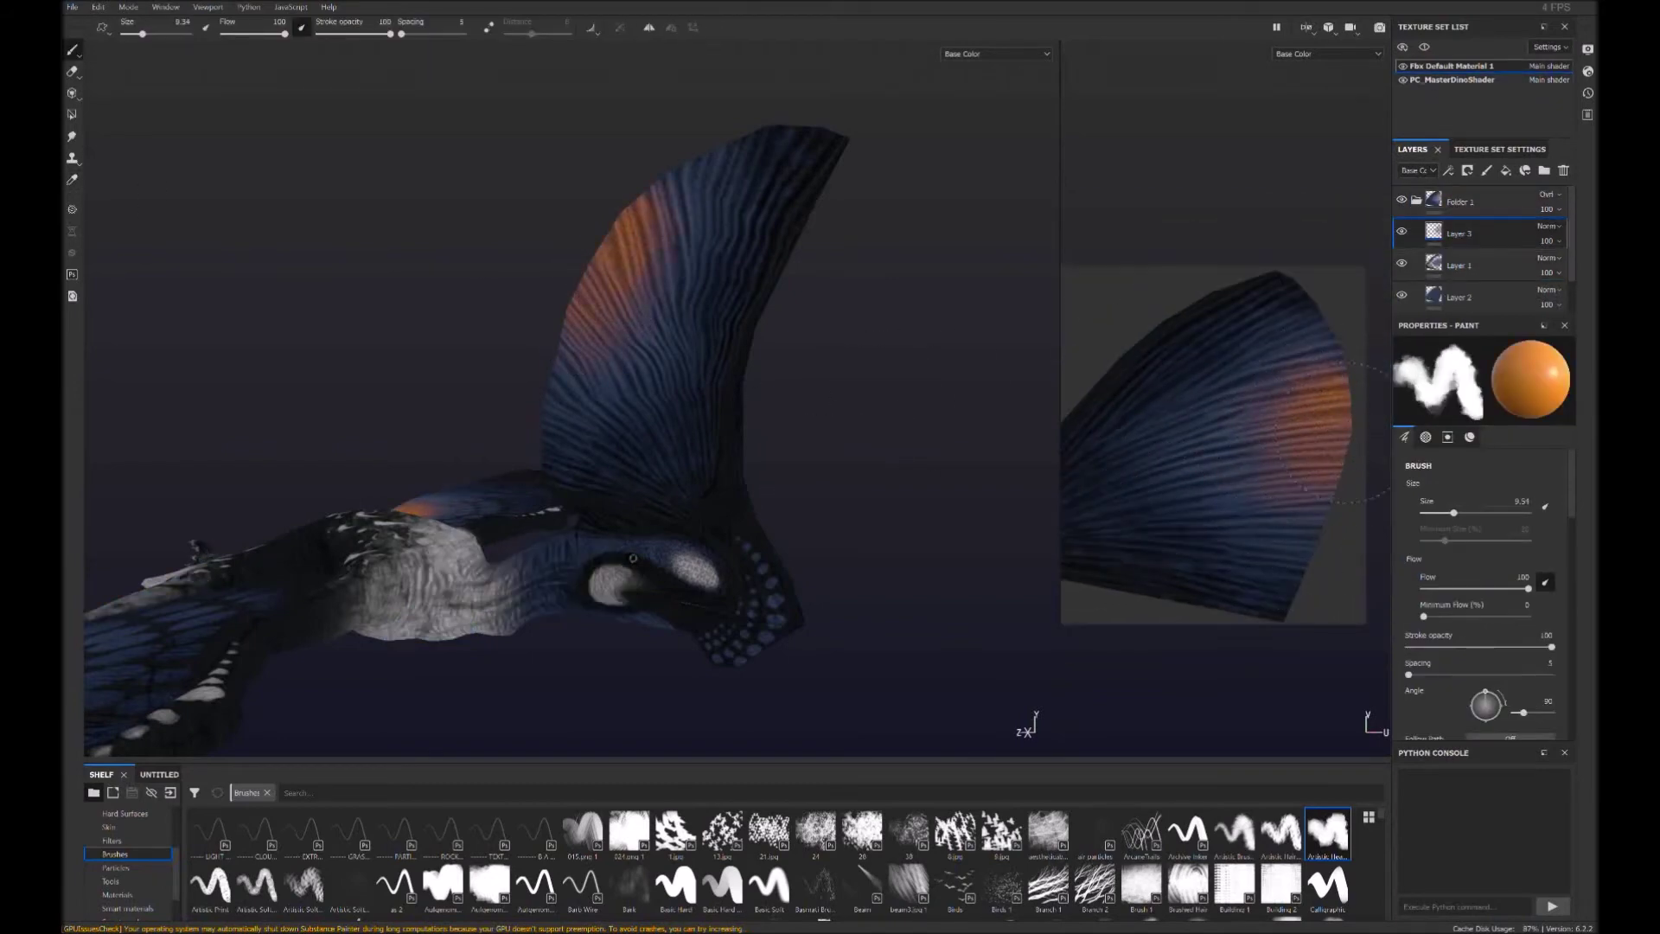
pyautogui.moveTo(952, 346)
pyautogui.keyDown('alt'); pyautogui.mouseDown()
pyautogui.moveTo(758, 189)
pyautogui.moveTo(731, 360)
pyautogui.mouseUp(); pyautogui.keyUp('alt')
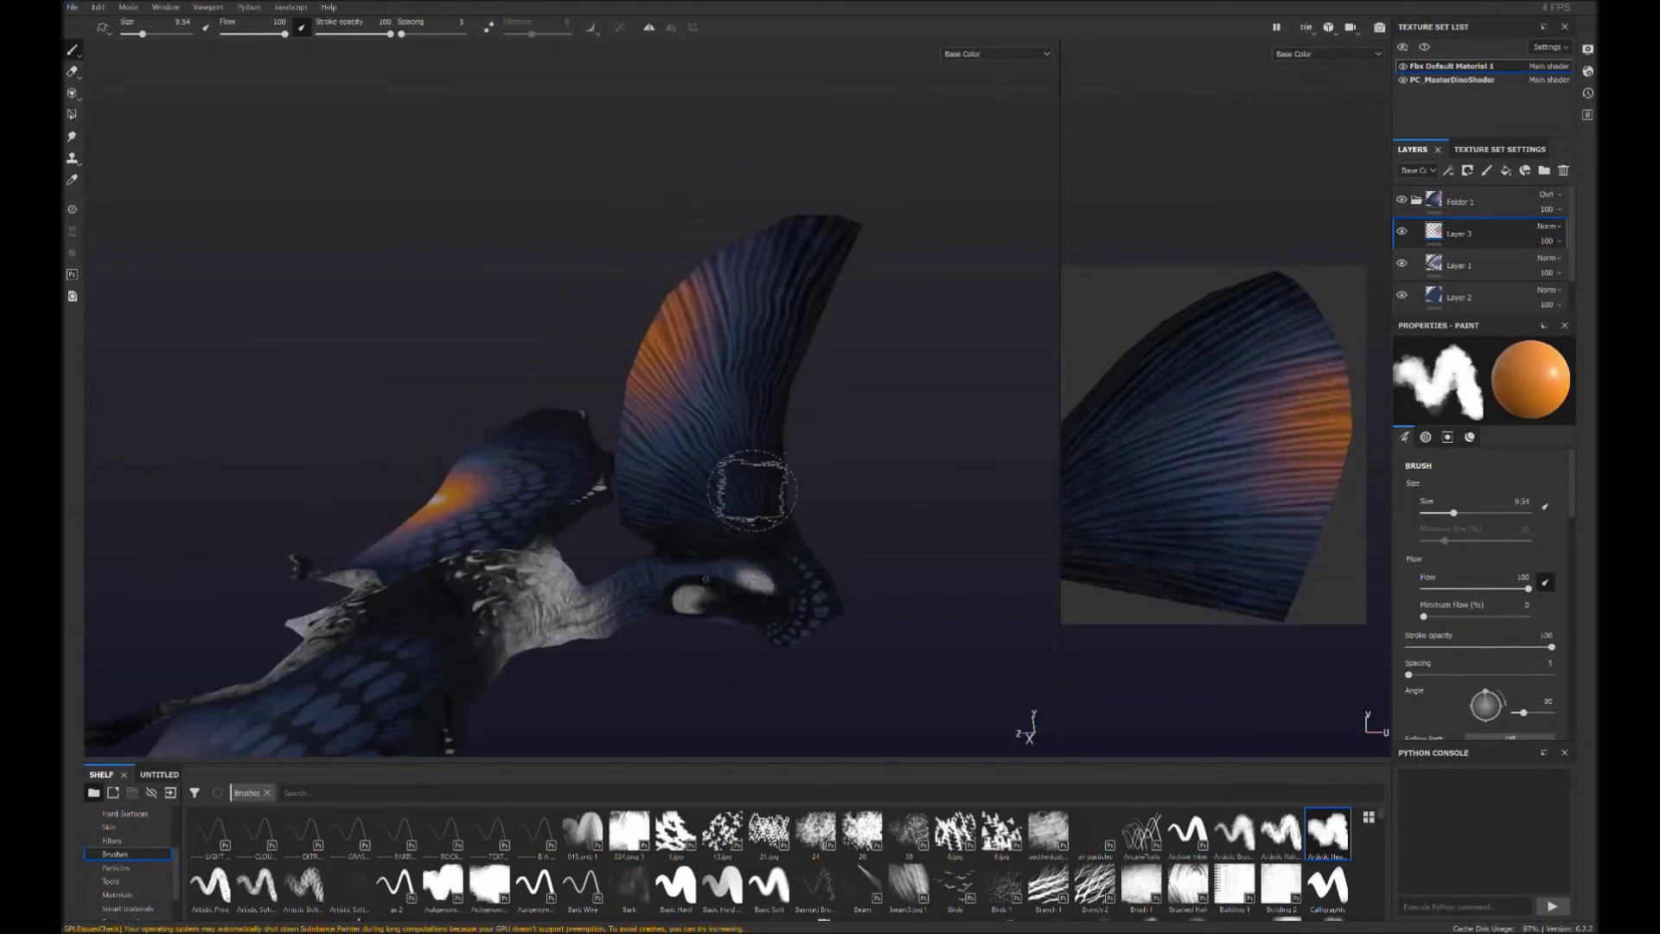
pyautogui.hotkey('ctrl', 'z')
# Try smaller orange dabs on the fin with a reduced brush, undoing them again
pyautogui.moveTo(653, 380)
pyautogui.mouseDown()
pyautogui.moveTo(675, 356)
pyautogui.moveTo(683, 449)
pyautogui.moveTo(995, 586)
pyautogui.moveTo(761, 434)
pyautogui.moveTo(774, 506)
pyautogui.mouseUp()
pyautogui.press('[')
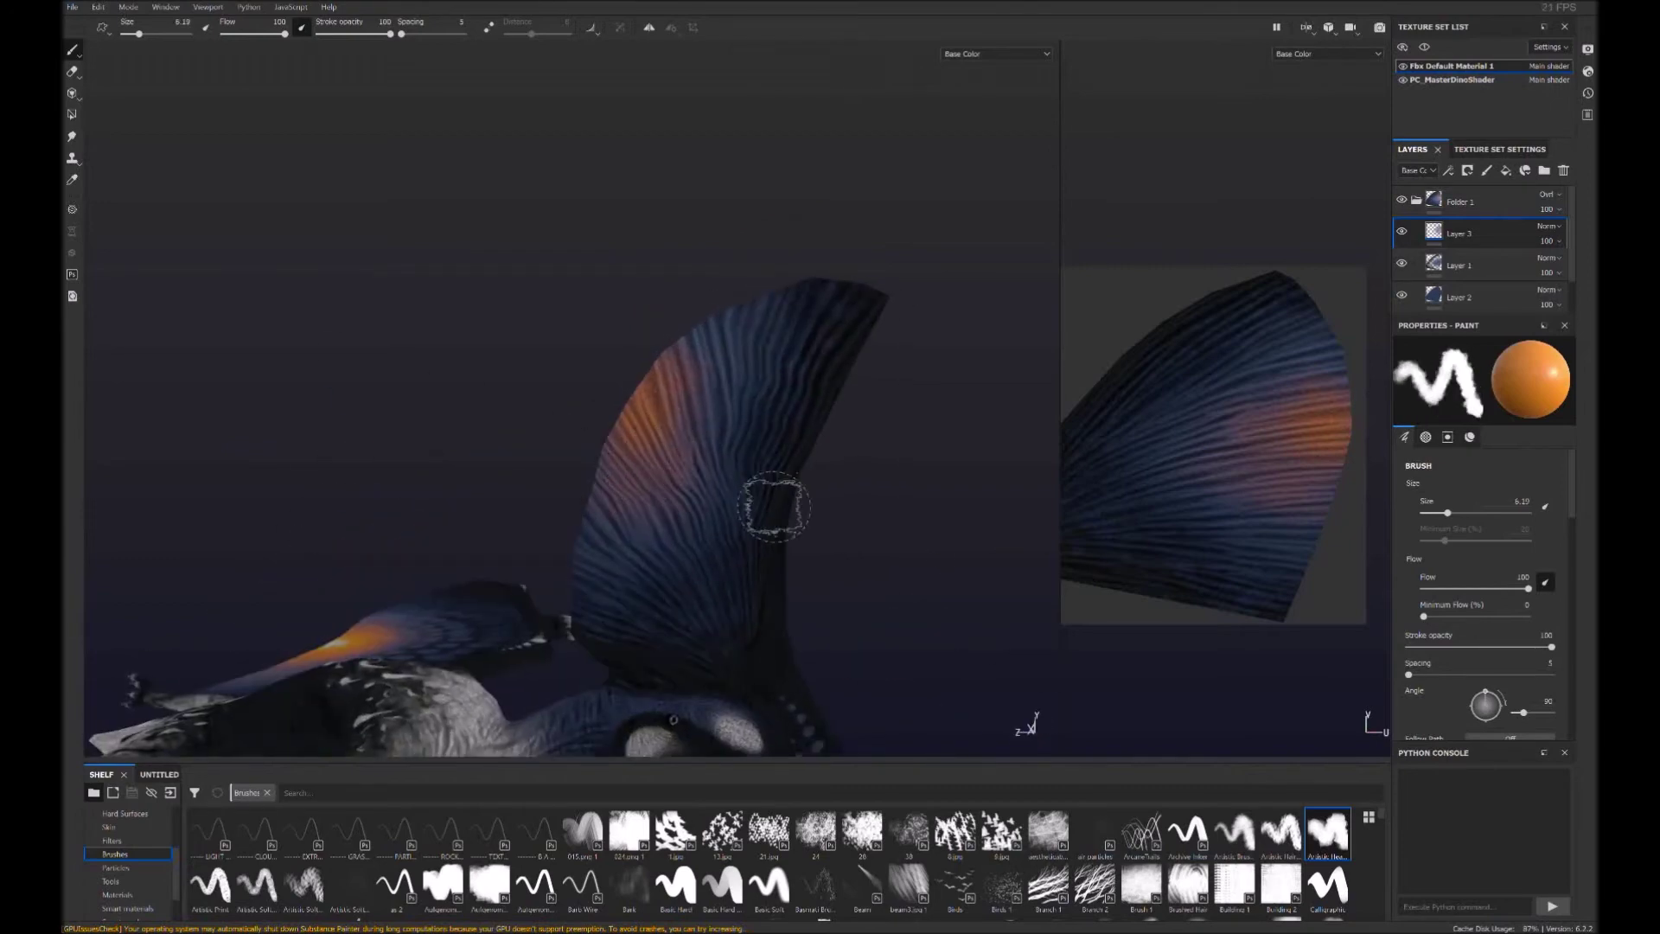
pyautogui.hotkey('ctrl', 'z')
pyautogui.moveTo(639, 454)
pyautogui.mouseDown()
pyautogui.moveTo(661, 415)
pyautogui.moveTo(692, 475)
pyautogui.moveTo(631, 445)
pyautogui.moveTo(673, 474)
pyautogui.mouseUp()
pyautogui.hotkey('ctrl', 'z')
pyautogui.press(']')
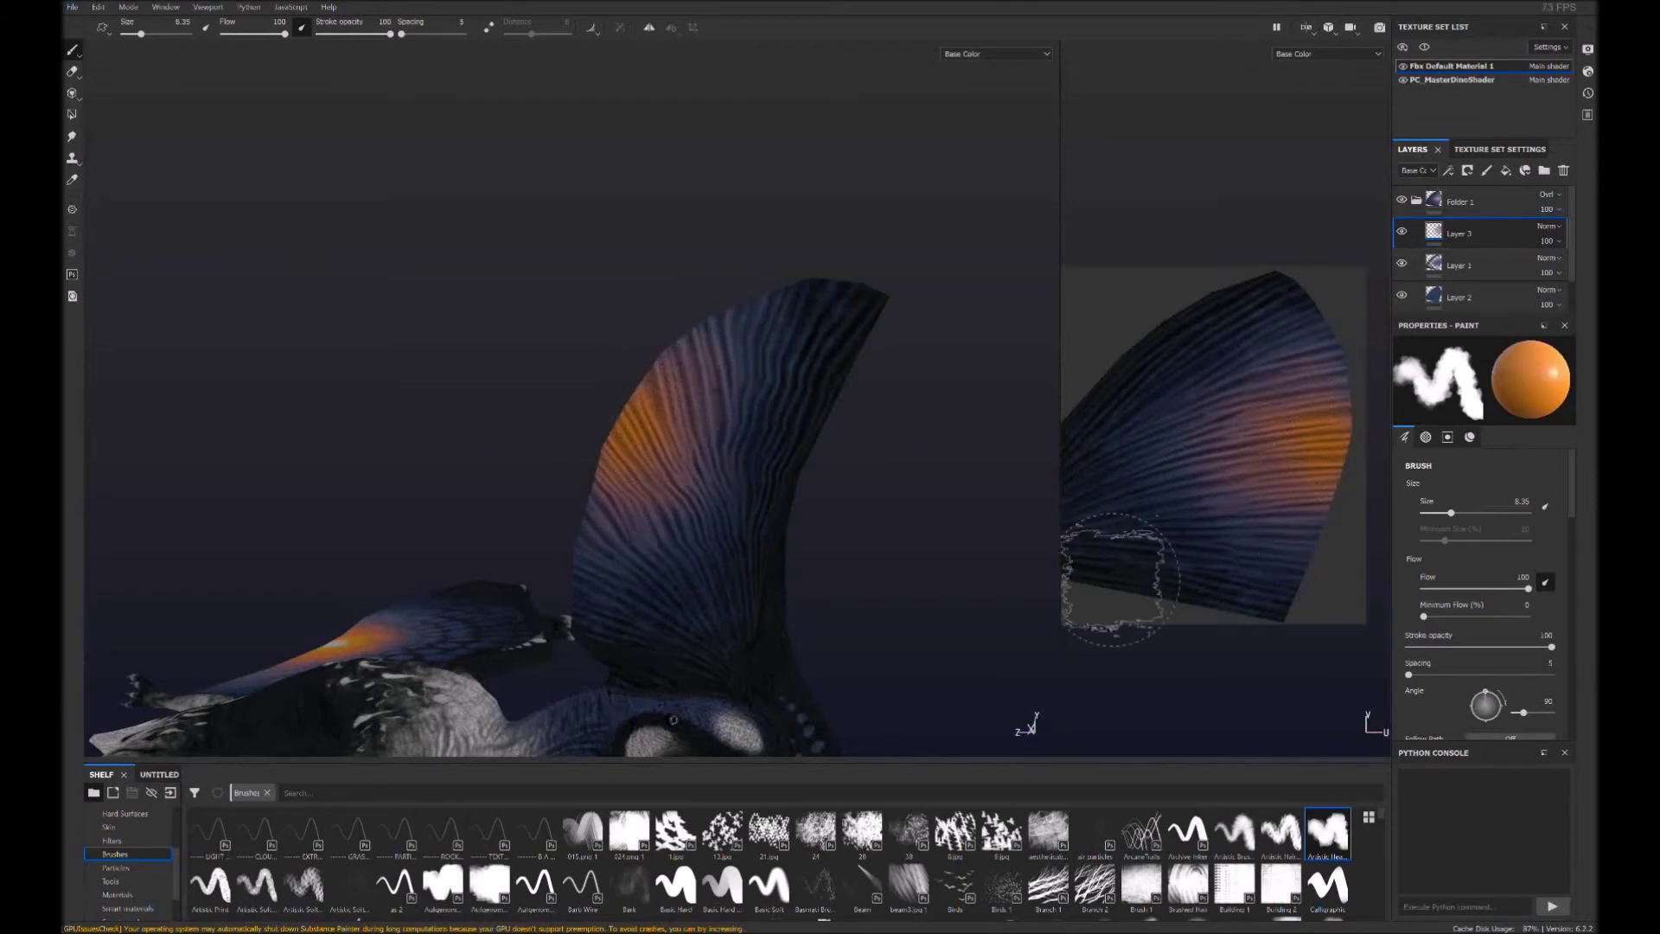
pyautogui.keyDown('alt'); pyautogui.moveTo(1120, 577); pyautogui.dragTo(763, 432); pyautogui.keyUp('alt')
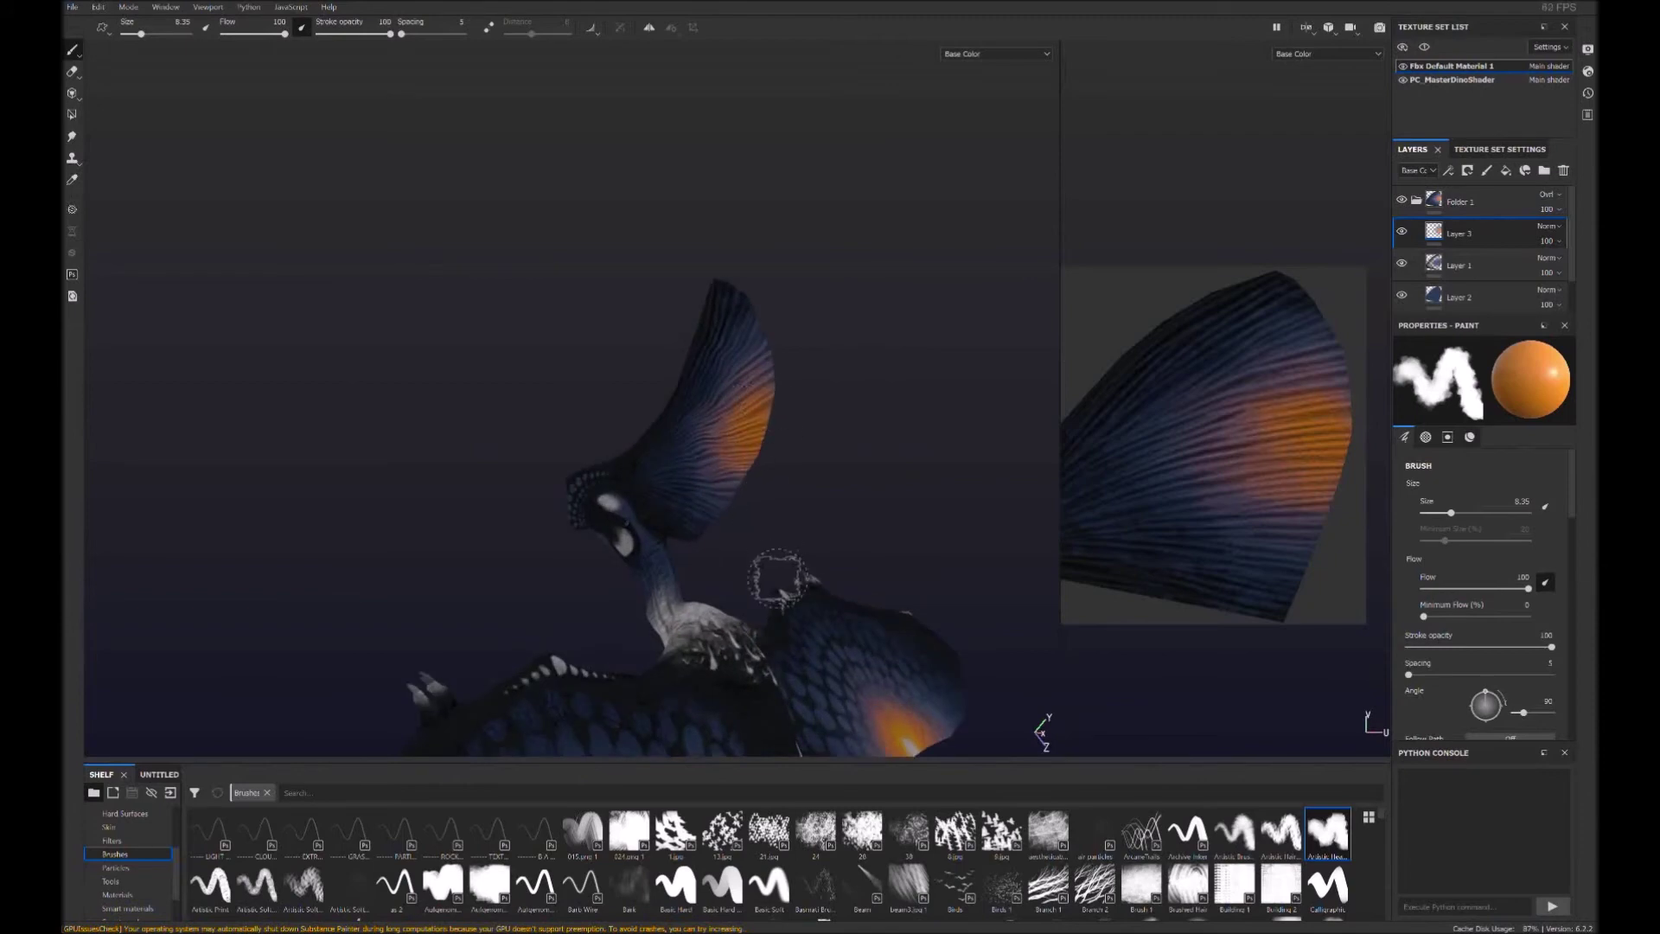
pyautogui.keyDown('alt'); pyautogui.moveTo(774, 564); pyautogui.dragTo(606, 389); pyautogui.keyUp('alt')
# On the PC_MasterDinoShader texture set, set Folder 1 to Normal blending and select Layer 4
pyautogui.click(1453, 80)
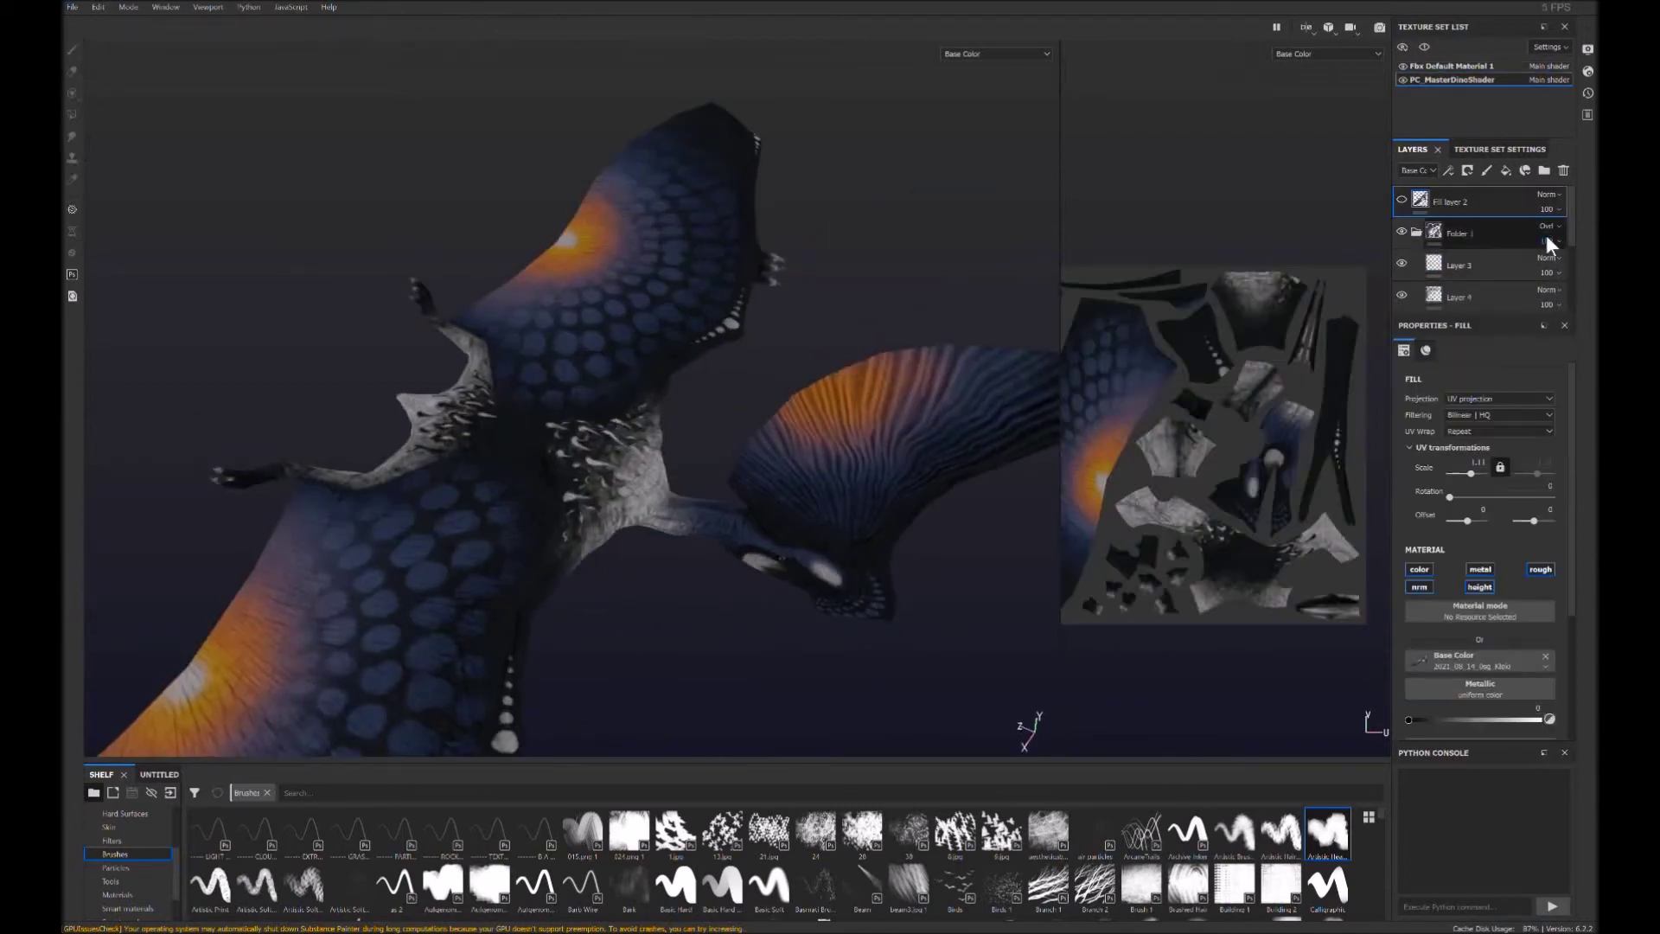
pyautogui.moveTo(1124, 450)
pyautogui.keyDown('alt'); pyautogui.mouseDown()
pyautogui.moveTo(821, 424)
pyautogui.moveTo(734, 660)
pyautogui.moveTo(971, 582)
pyautogui.mouseUp(); pyautogui.keyUp('alt')
pyautogui.scroll(-5, 822, 424)
pyautogui.scroll(5, 712, 593)
pyautogui.click(1453, 79)
pyautogui.click(1548, 226)
pyautogui.click(1508, 159)
pyautogui.click(1470, 296)
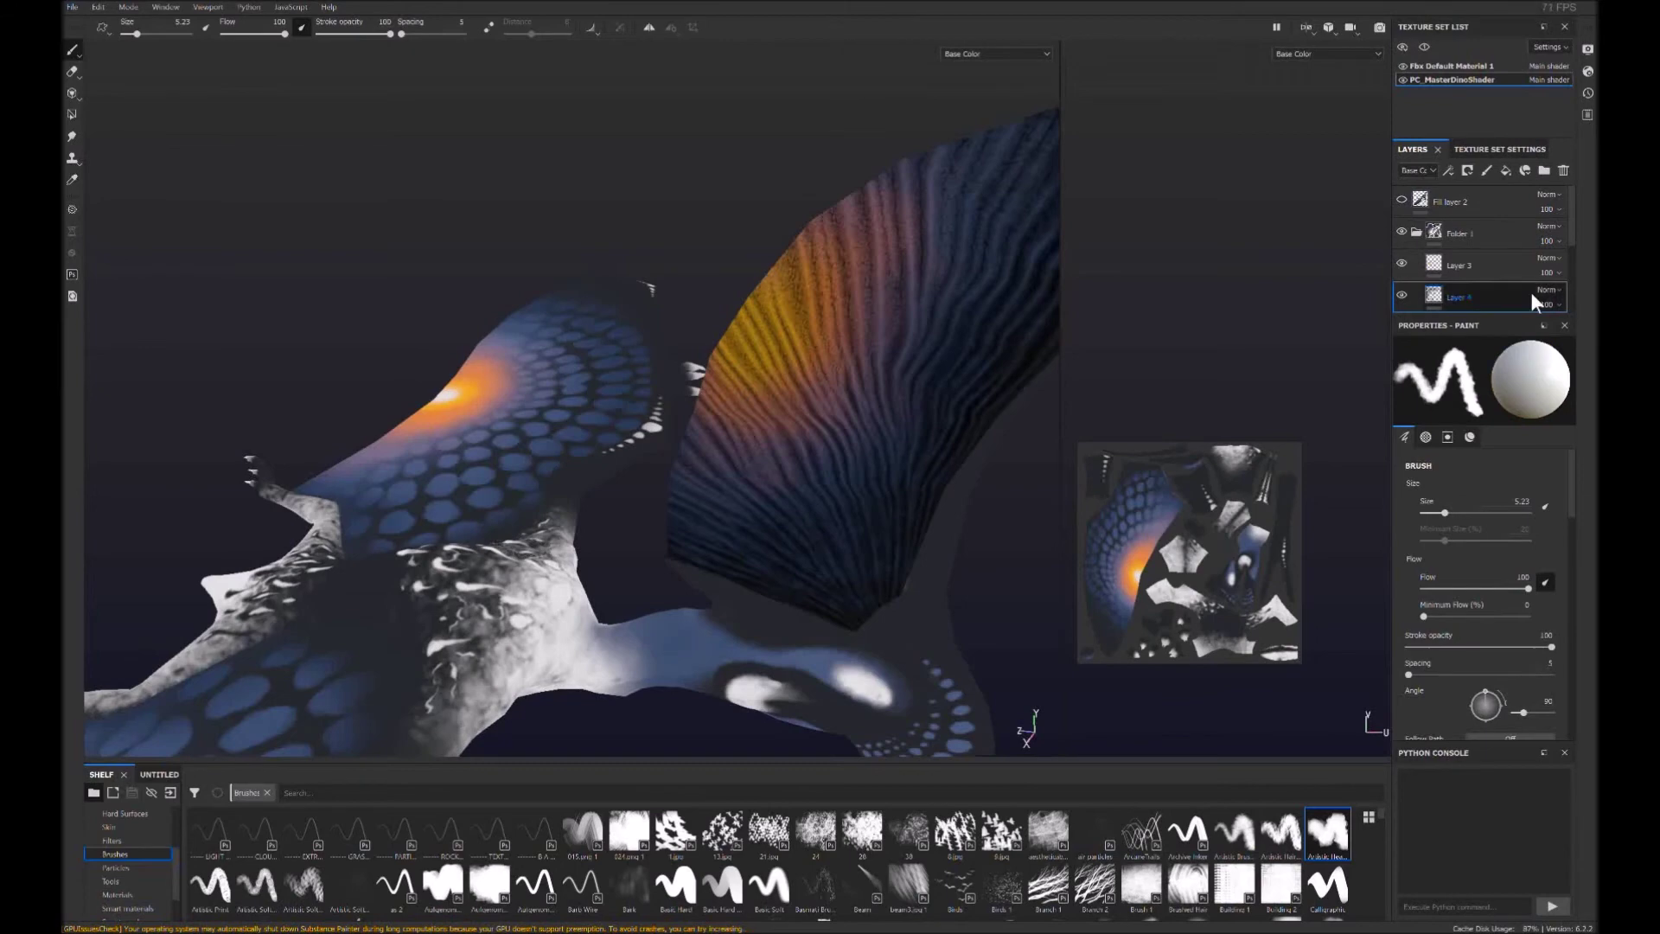
# Switch to the crest fin's texture set and frame the fin and head together
pyautogui.click(1453, 66)
pyautogui.keyDown('alt'); pyautogui.moveTo(657, 363); pyautogui.dragTo(722, 398); pyautogui.keyUp('alt')
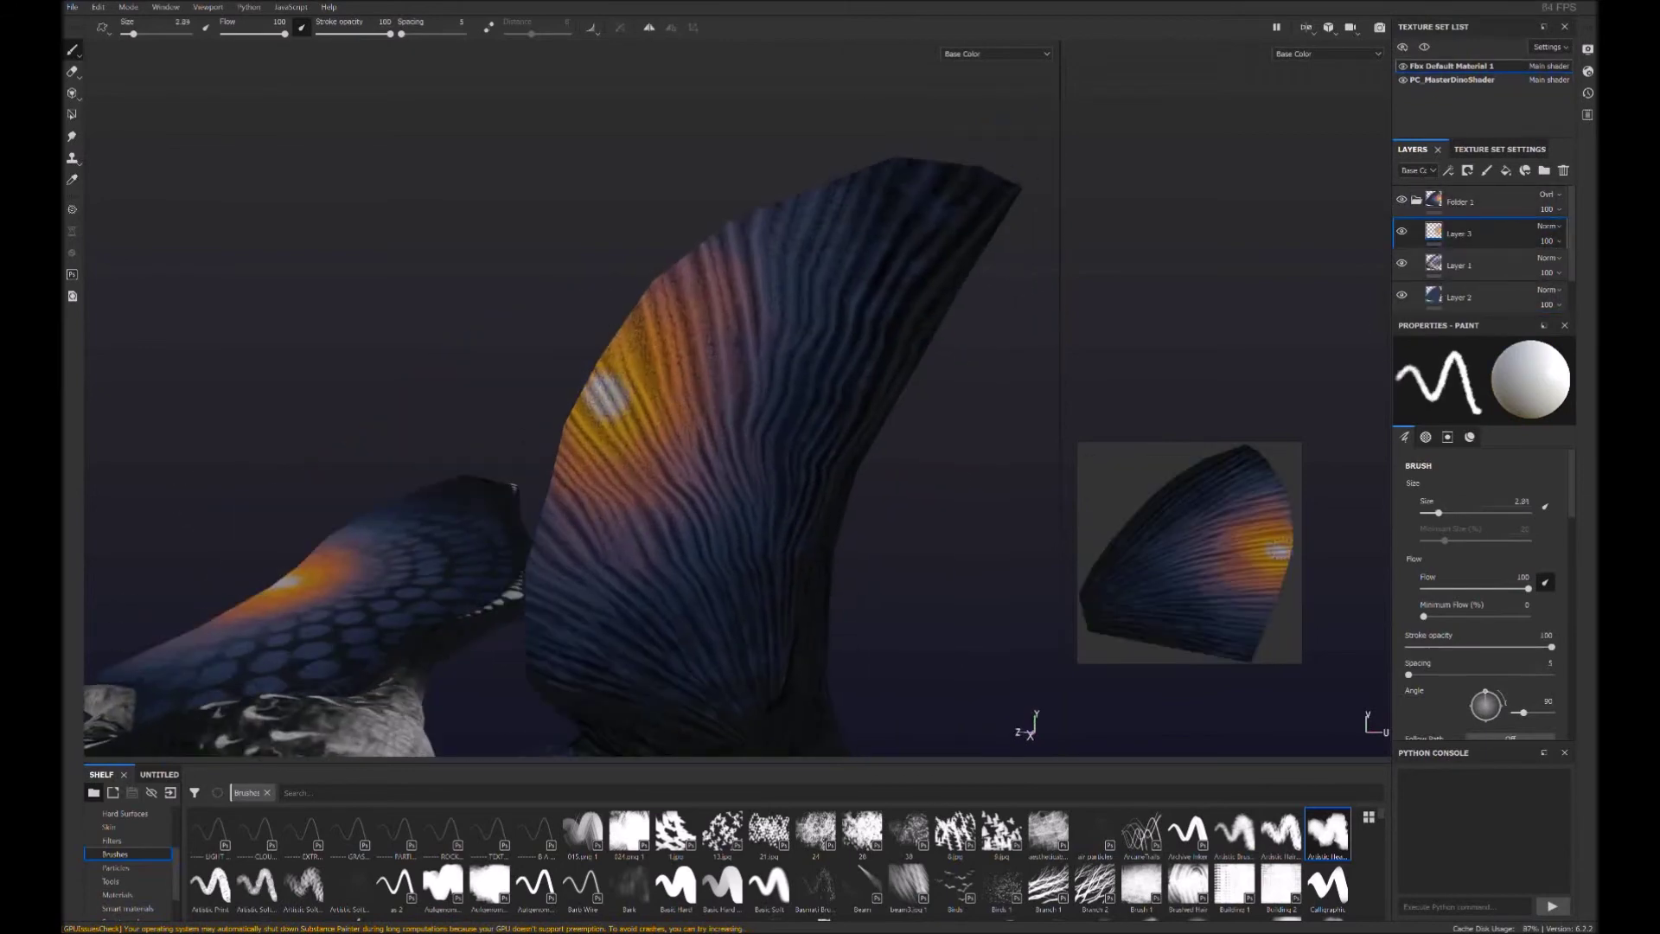
pyautogui.scroll(-5, 610, 381)
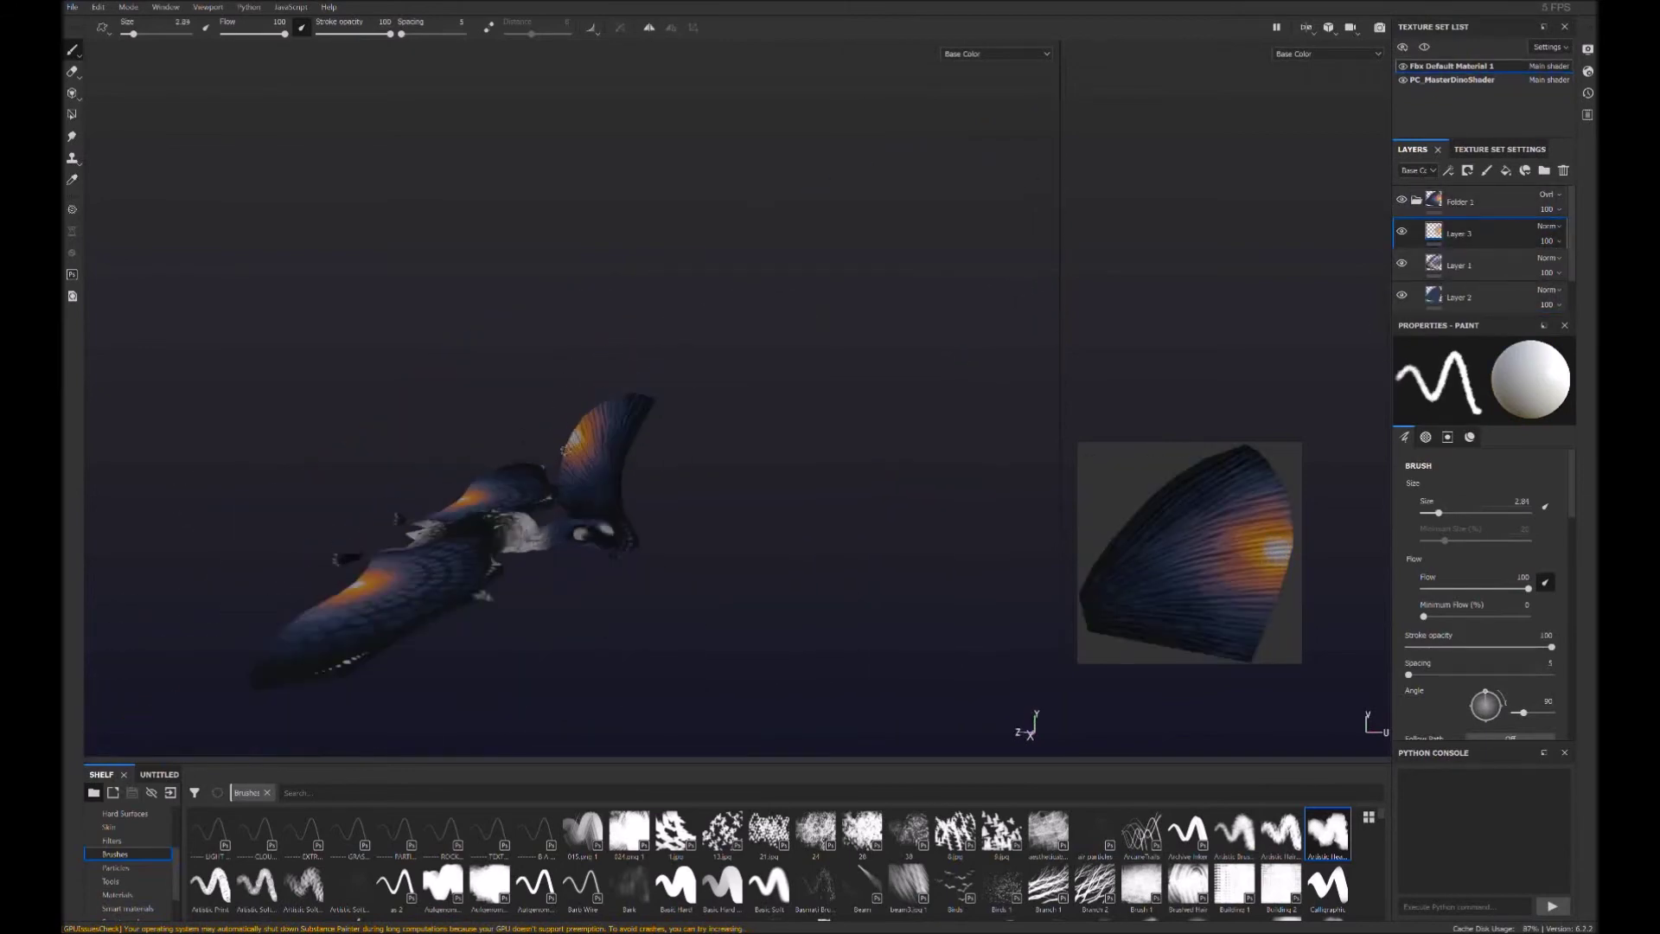
pyautogui.keyDown('alt'); pyautogui.moveTo(610, 381); pyautogui.dragTo(585, 582); pyautogui.keyUp('alt')
pyautogui.scroll(5, 552, 589)
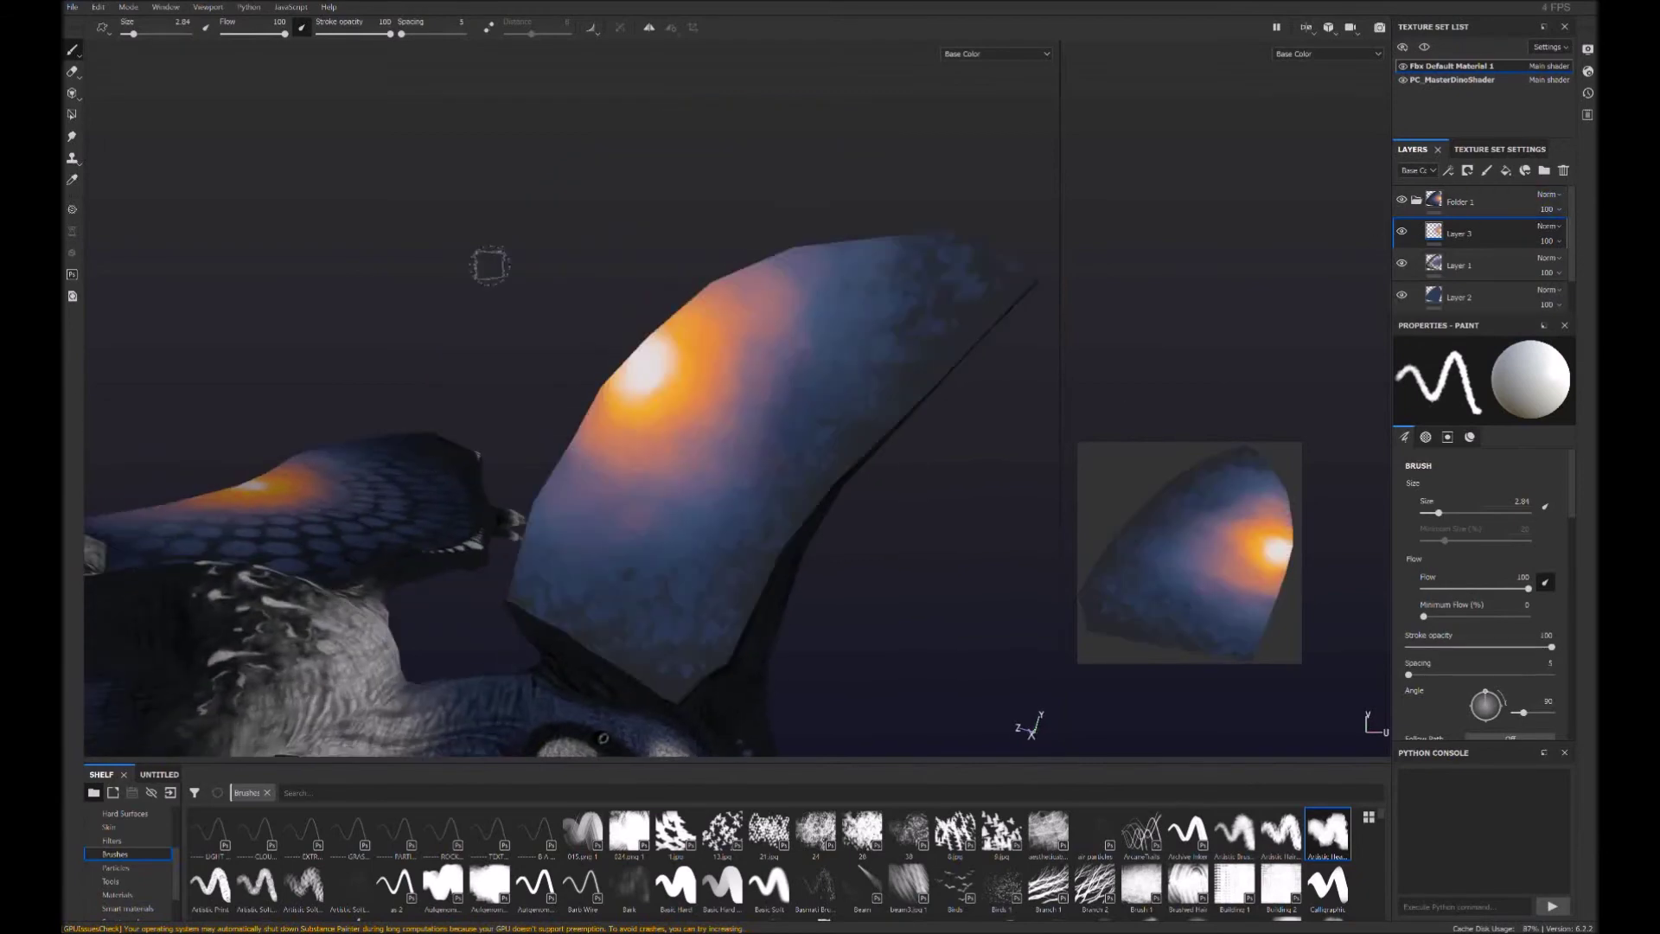
pyautogui.moveTo(485, 263)
pyautogui.keyDown('alt'); pyautogui.mouseDown()
pyautogui.moveTo(852, 685)
pyautogui.moveTo(778, 605)
pyautogui.mouseUp(); pyautogui.keyUp('alt')
# Dab small orange highlights onto the fin with a thin brush
pyautogui.press('[')
pyautogui.press('[')
pyautogui.press('[')
pyautogui.click(618, 437)
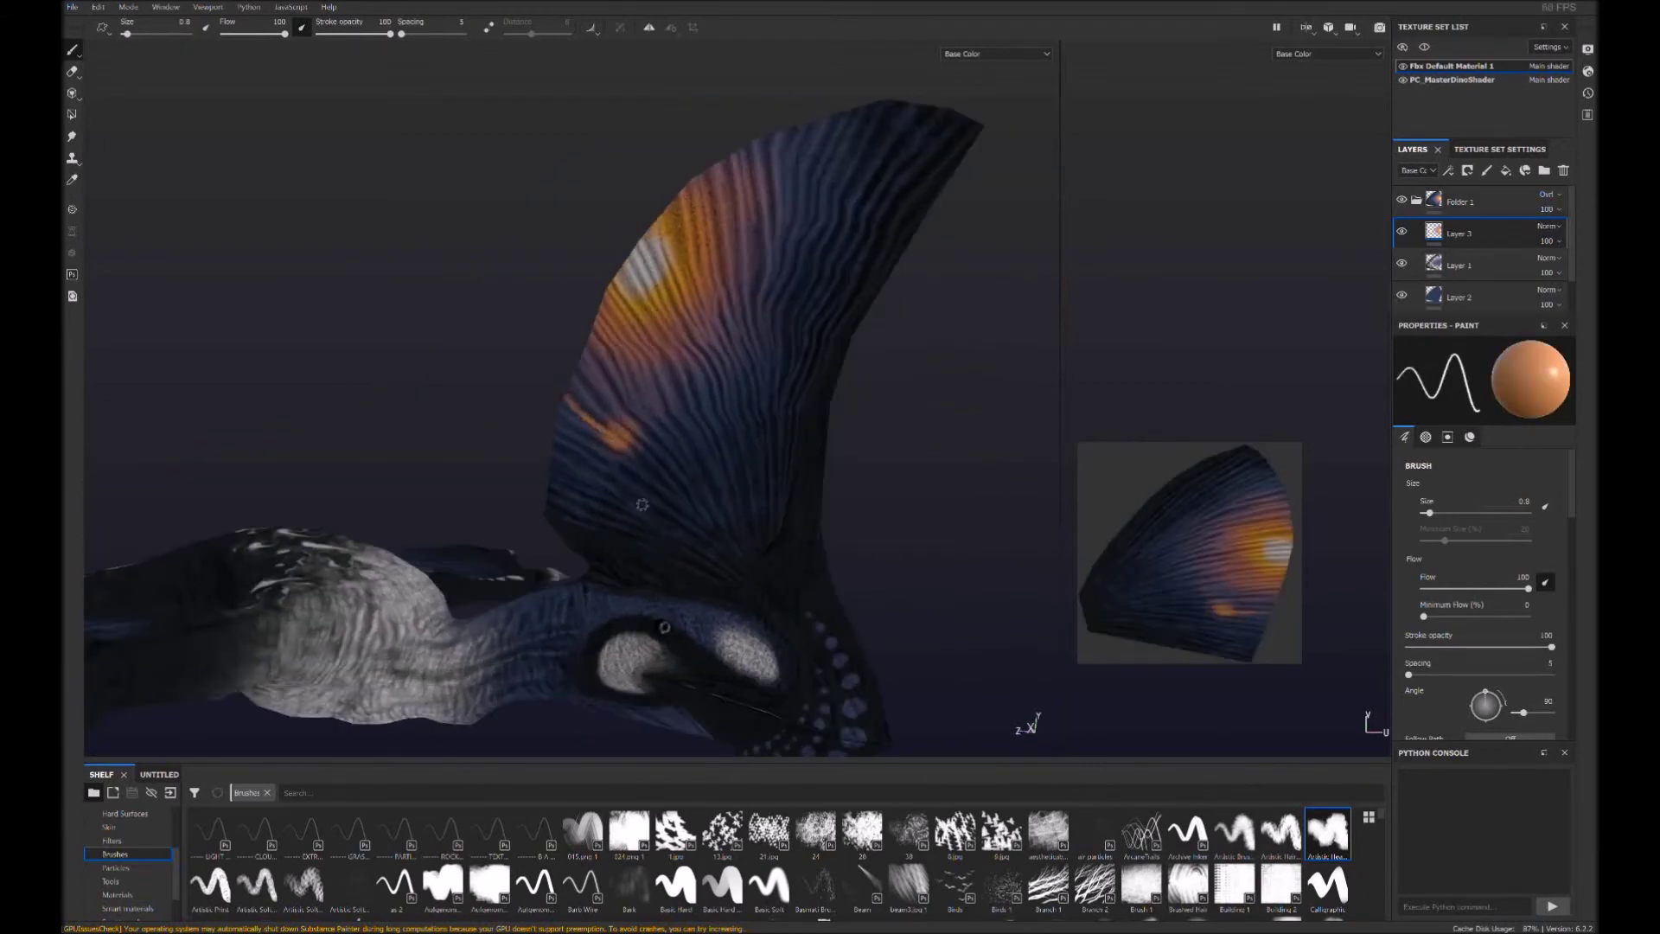
pyautogui.press(']')
pyautogui.press(']')
pyautogui.press(']')
pyautogui.click(731, 415)
pyautogui.moveTo(731, 416)
pyautogui.keyDown('alt'); pyautogui.mouseDown()
pyautogui.moveTo(1015, 574)
pyautogui.moveTo(625, 599)
pyautogui.moveTo(778, 519)
pyautogui.mouseUp(); pyautogui.keyUp('alt')
pyautogui.press(']')
pyautogui.press(']')
pyautogui.press(']')
# Return to Layer 3 and sample the fin's dark purple-blue colour
pyautogui.click(1461, 297)
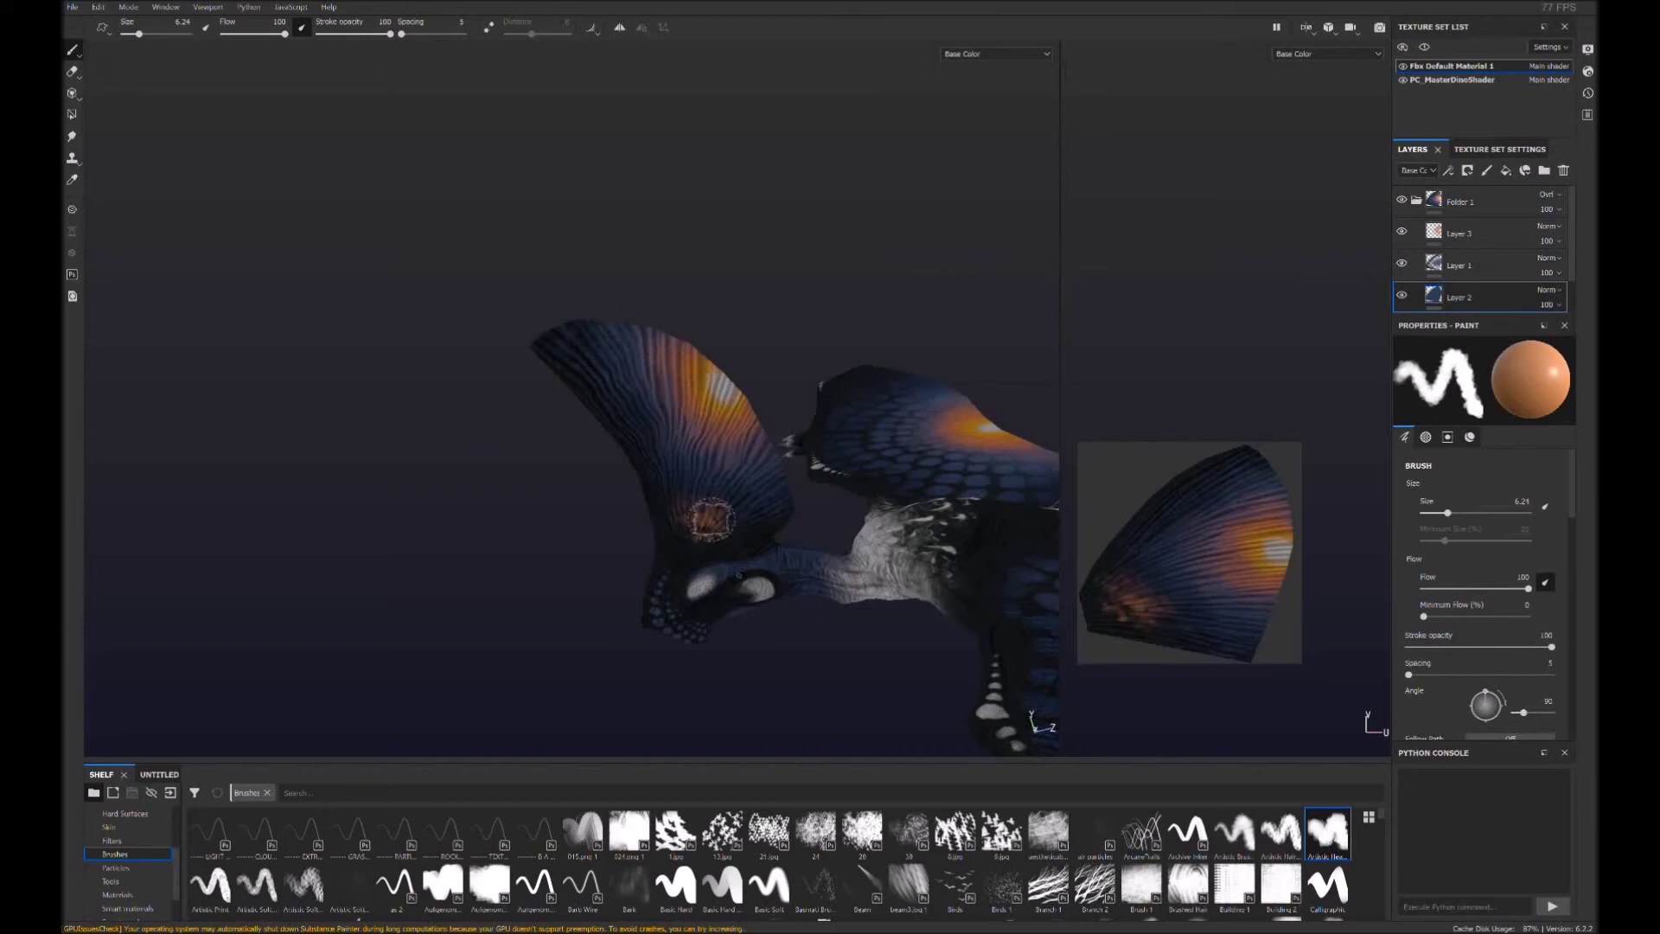
pyautogui.keyDown('alt'); pyautogui.moveTo(622, 460); pyautogui.dragTo(737, 502); pyautogui.keyUp('alt')
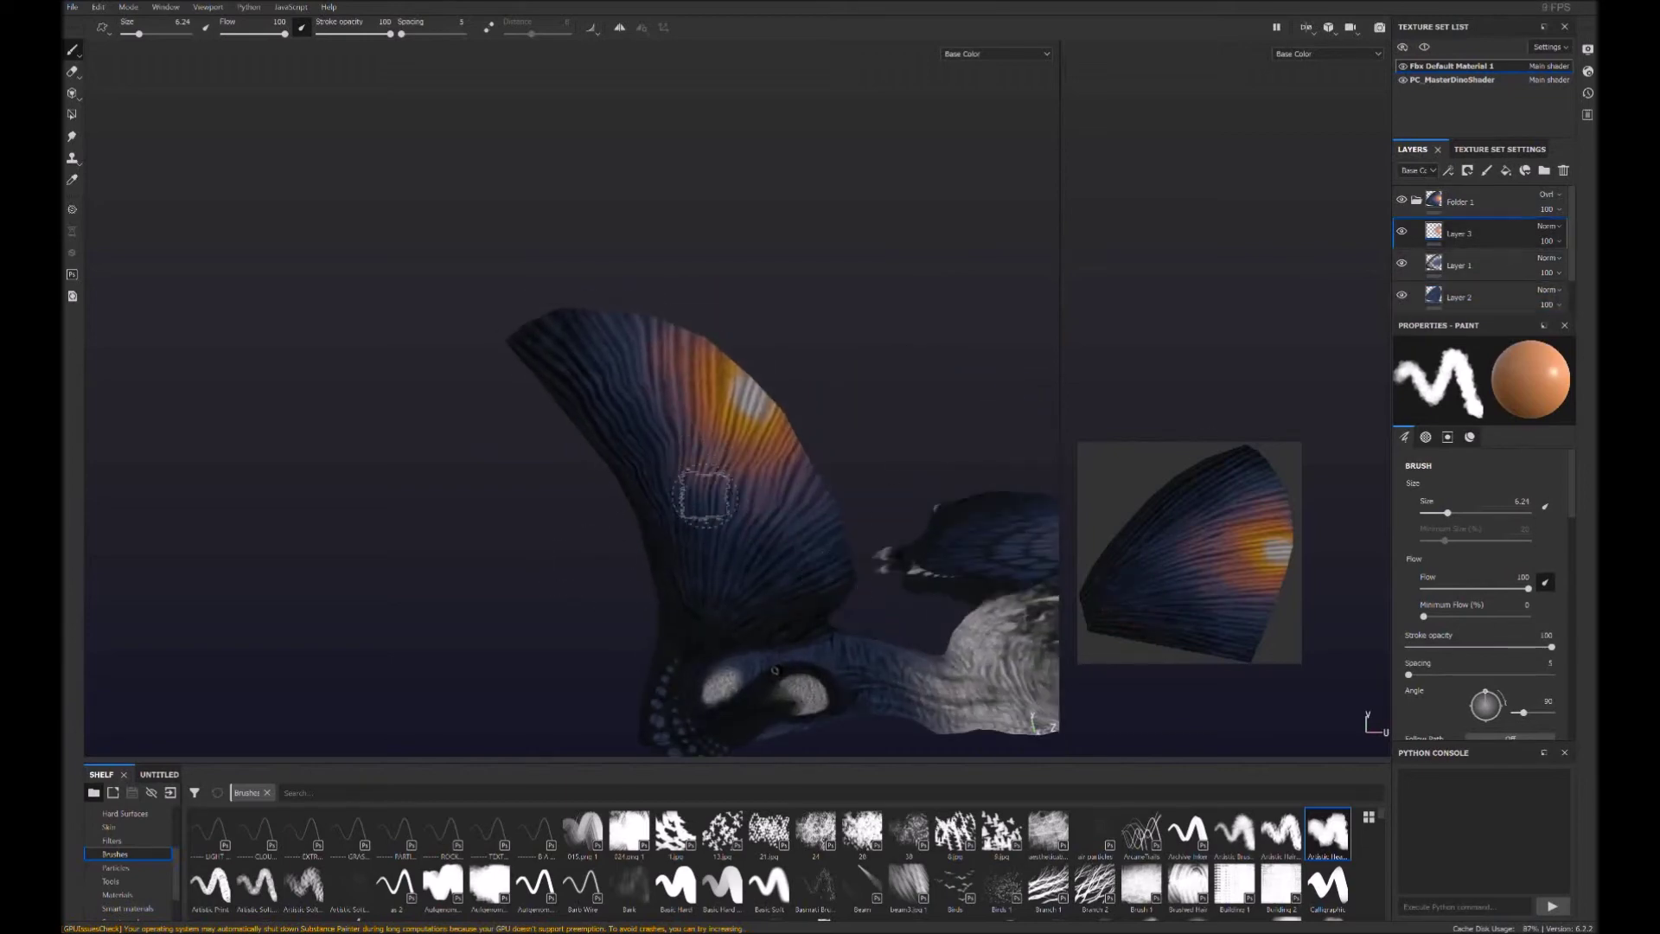
pyautogui.click(1460, 233)
pyautogui.click(748, 483)
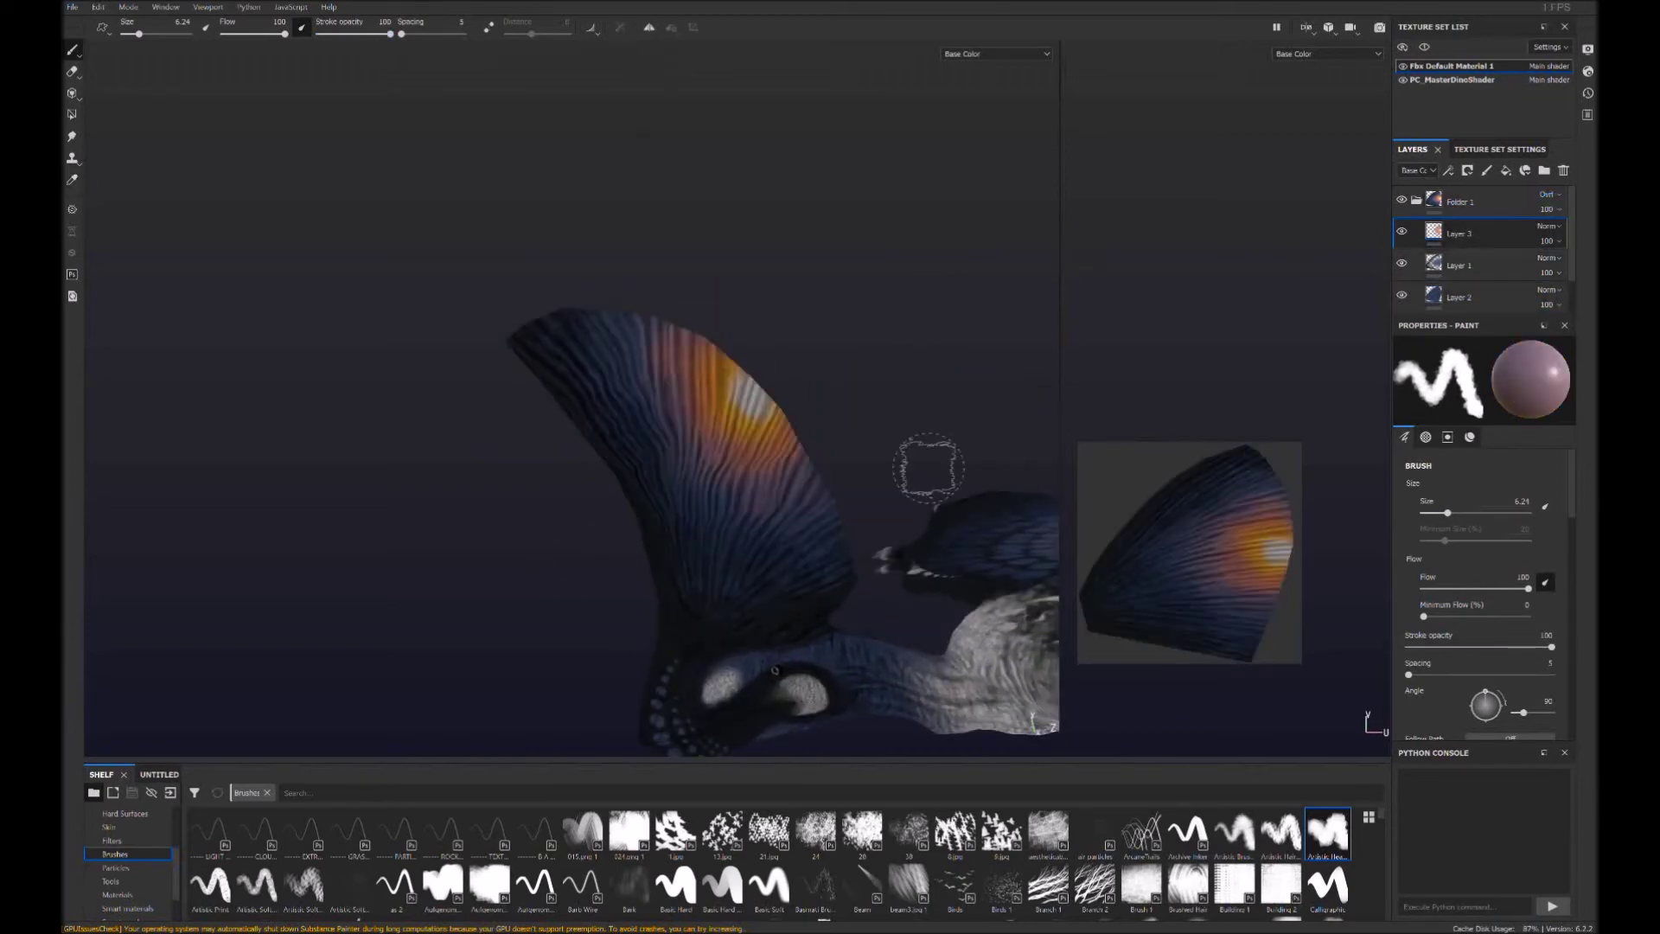
pyautogui.moveTo(637, 375)
pyautogui.keyDown('alt'); pyautogui.mouseDown()
pyautogui.moveTo(889, 528)
pyautogui.moveTo(812, 604)
pyautogui.moveTo(723, 605)
pyautogui.mouseUp(); pyautogui.keyUp('alt')
pyautogui.moveTo(723, 605)
pyautogui.keyDown('alt'); pyautogui.mouseDown(button='right')
pyautogui.moveTo(731, 408)
pyautogui.moveTo(846, 567)
pyautogui.mouseUp(button='right'); pyautogui.keyUp('alt')
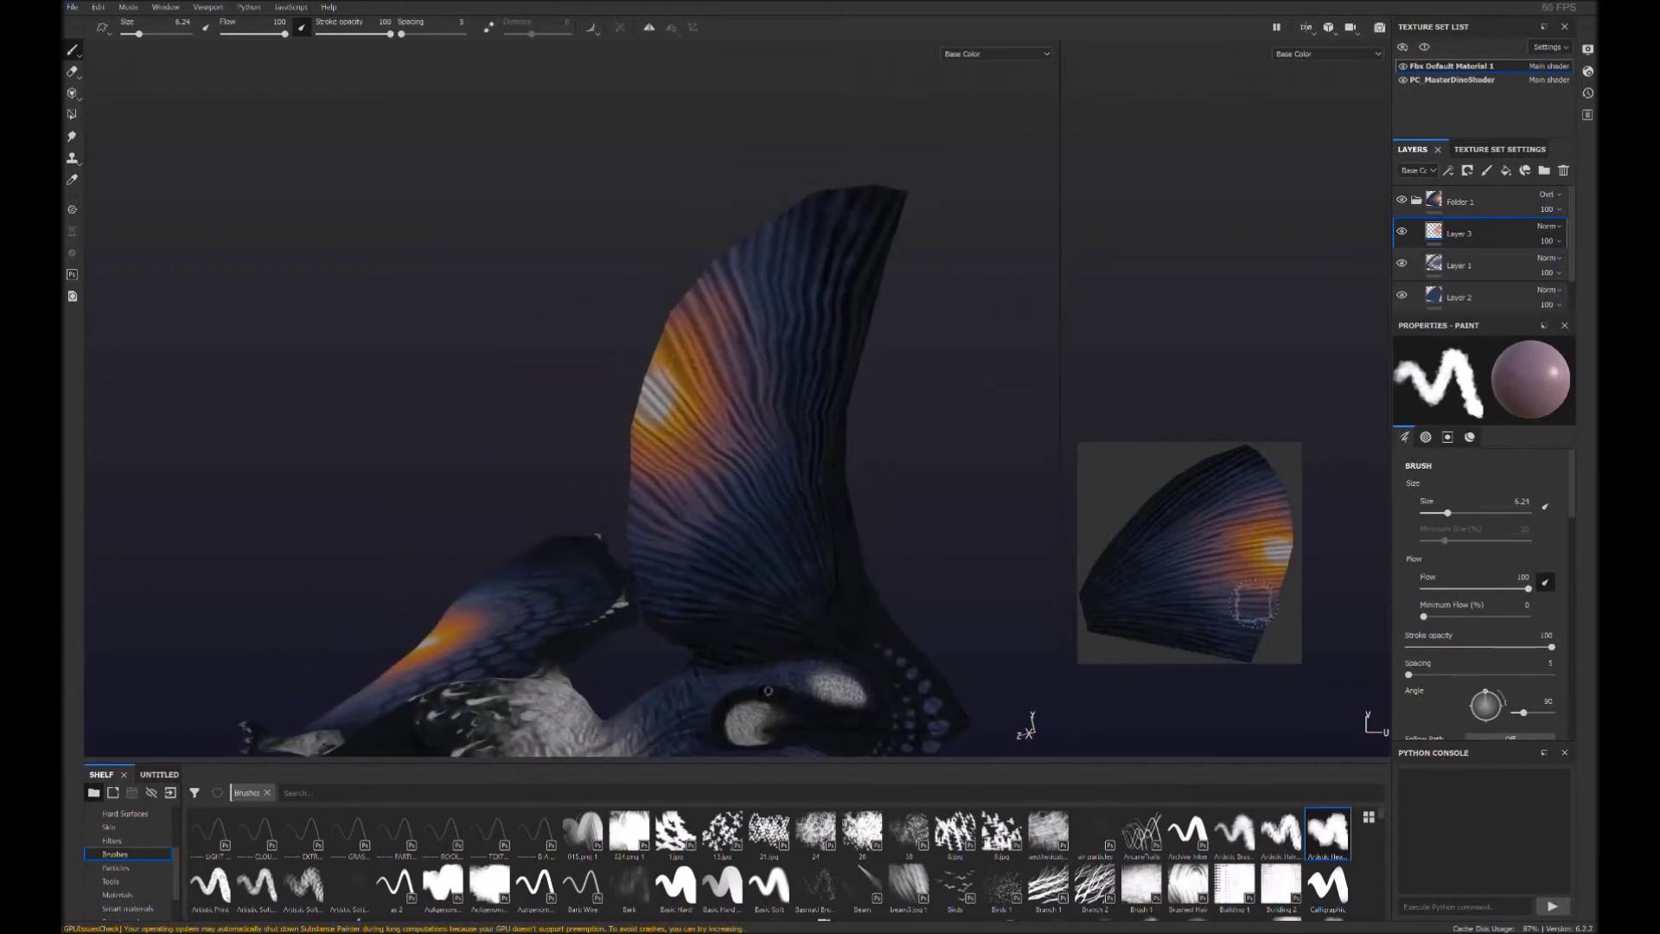
pyautogui.scroll(2, 1121, 561)
# Briefly switch to the eraser, then resume painting on the PC_MasterDinoShader body texture set
pyautogui.press(']')
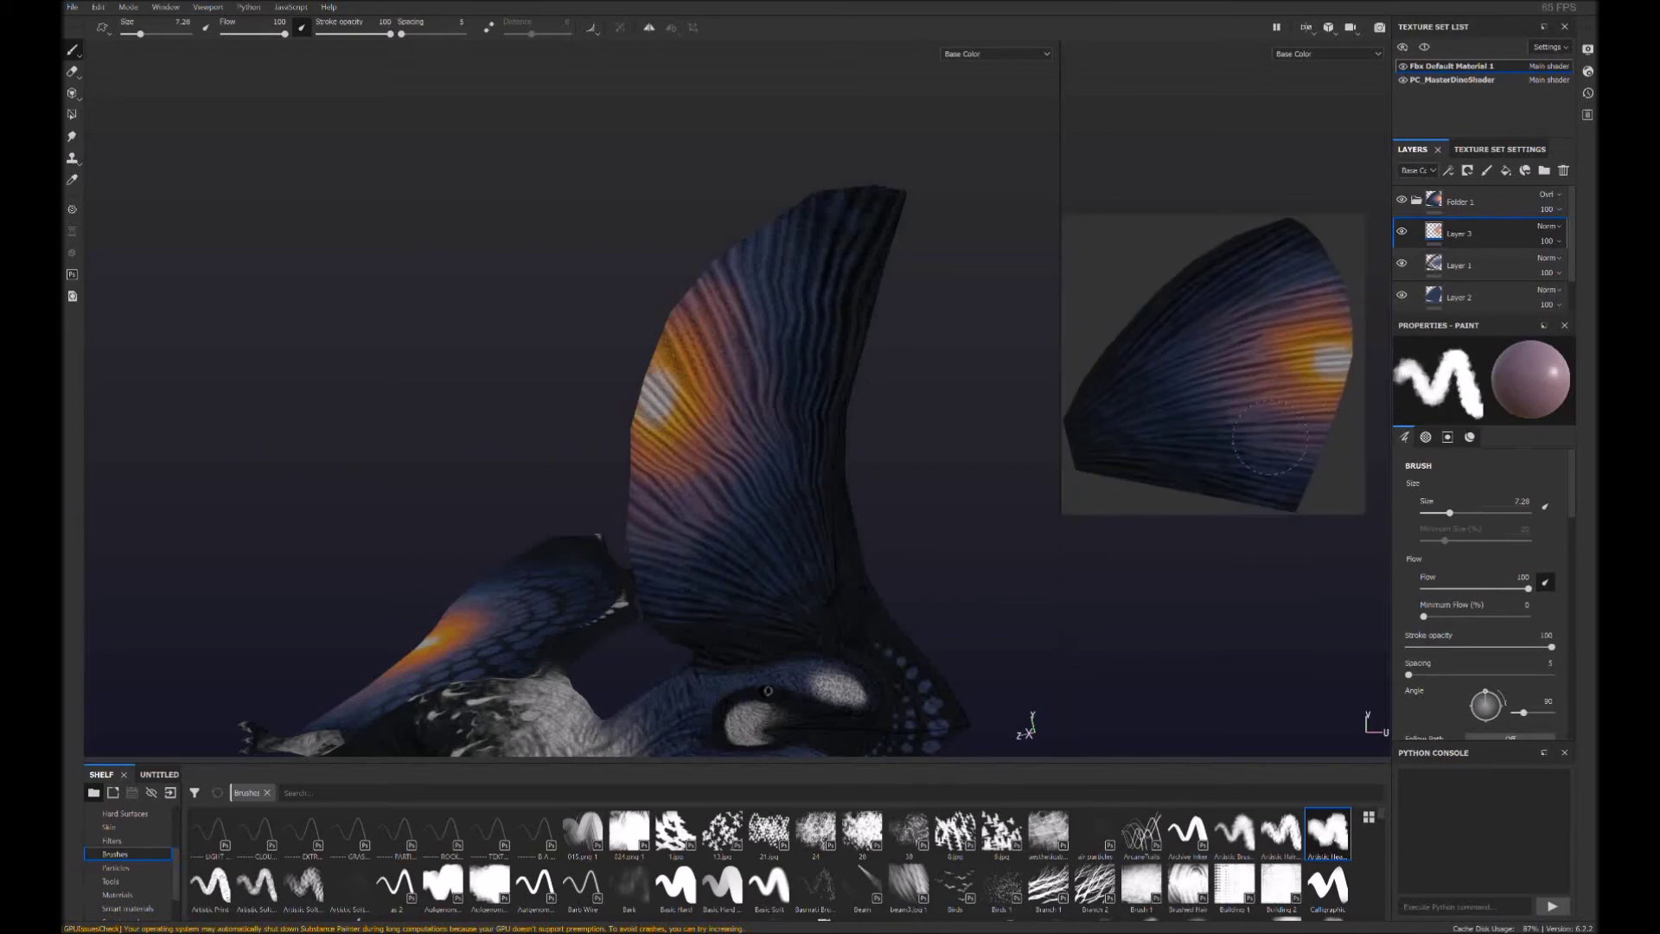
pyautogui.press('e')
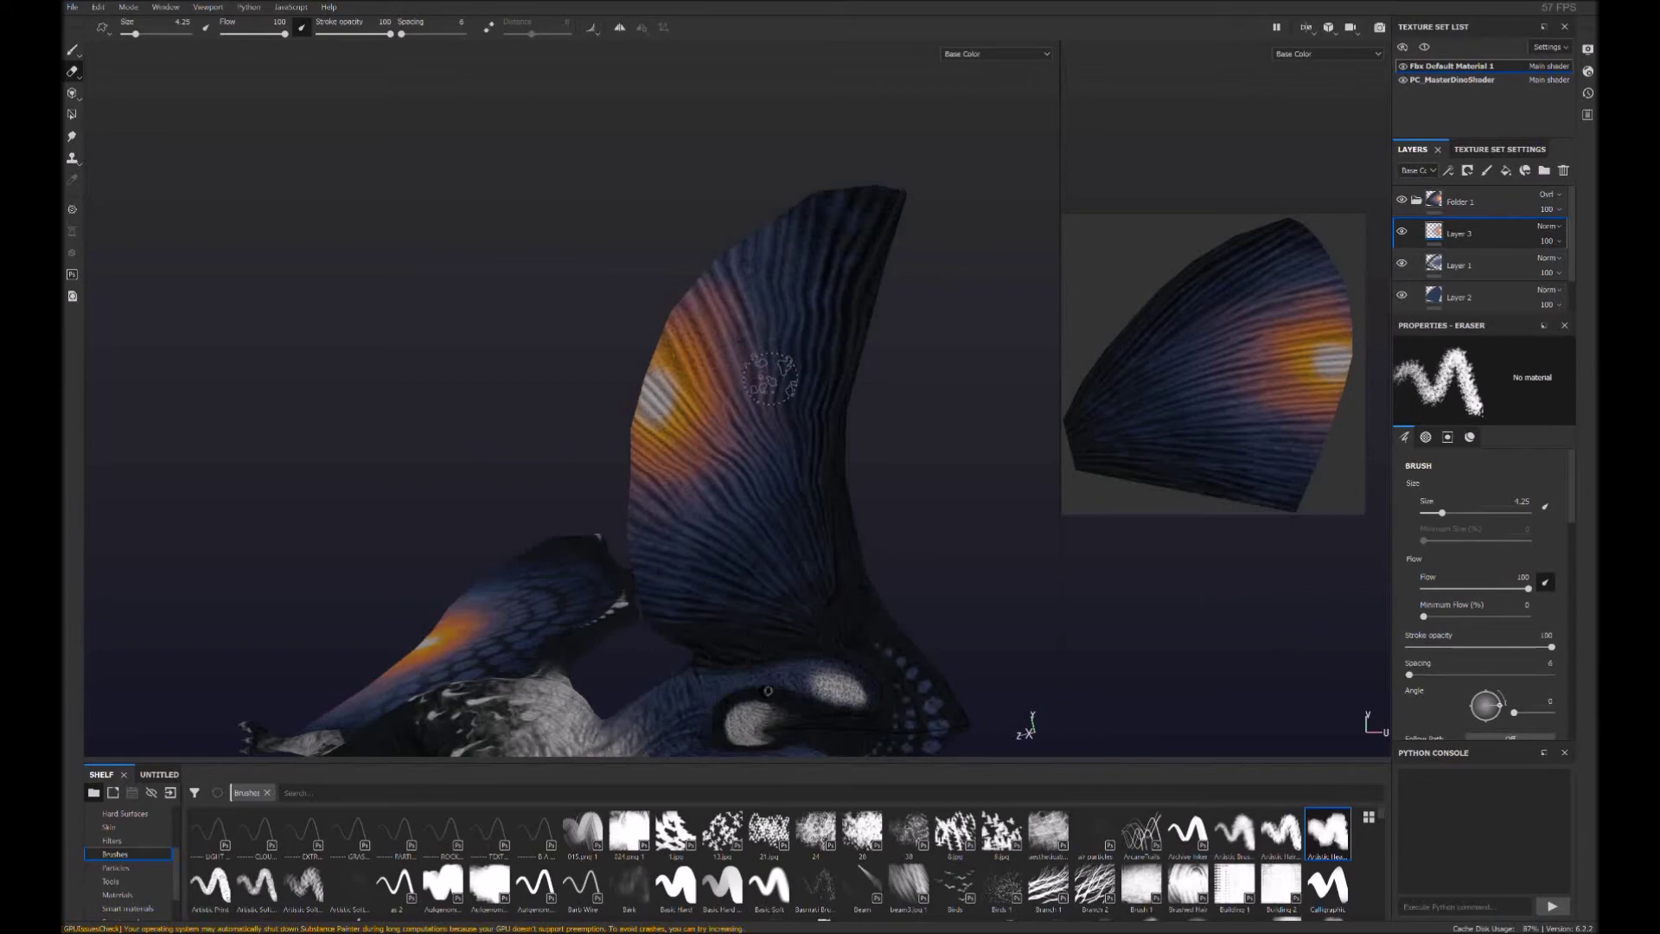
pyautogui.scroll(-3, 784, 447)
pyautogui.moveTo(785, 447)
pyautogui.keyDown('alt'); pyautogui.mouseDown()
pyautogui.moveTo(566, 523)
pyautogui.moveTo(615, 385)
pyautogui.moveTo(657, 363)
pyautogui.mouseUp(); pyautogui.keyUp('alt')
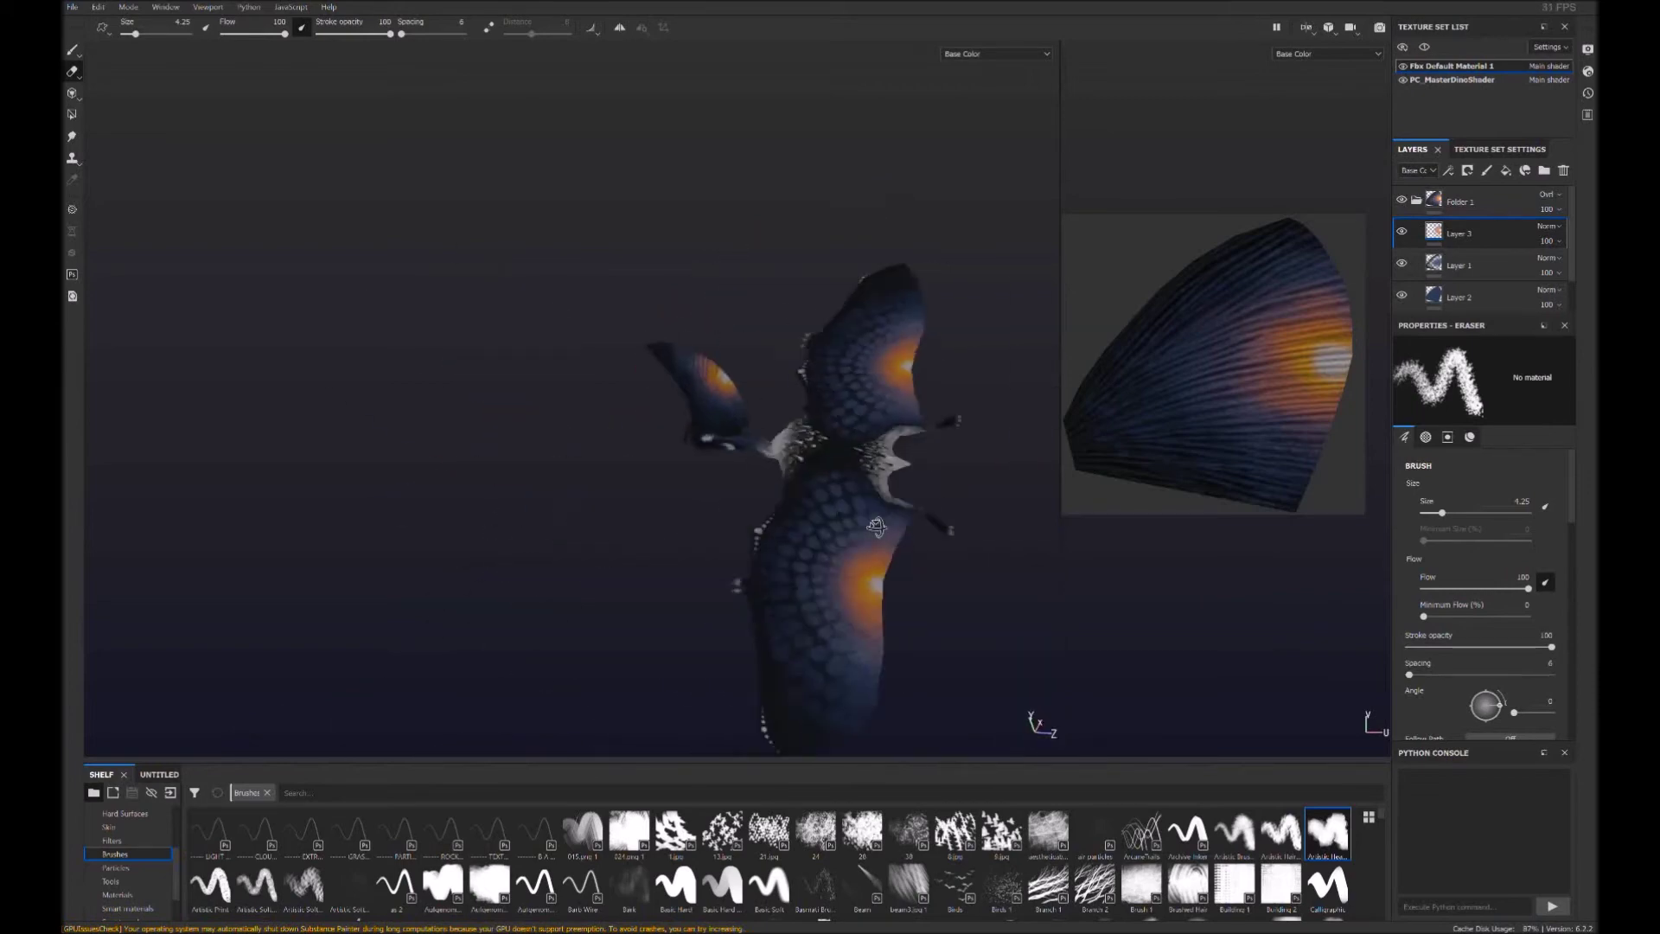
pyautogui.scroll(5, 616, 386)
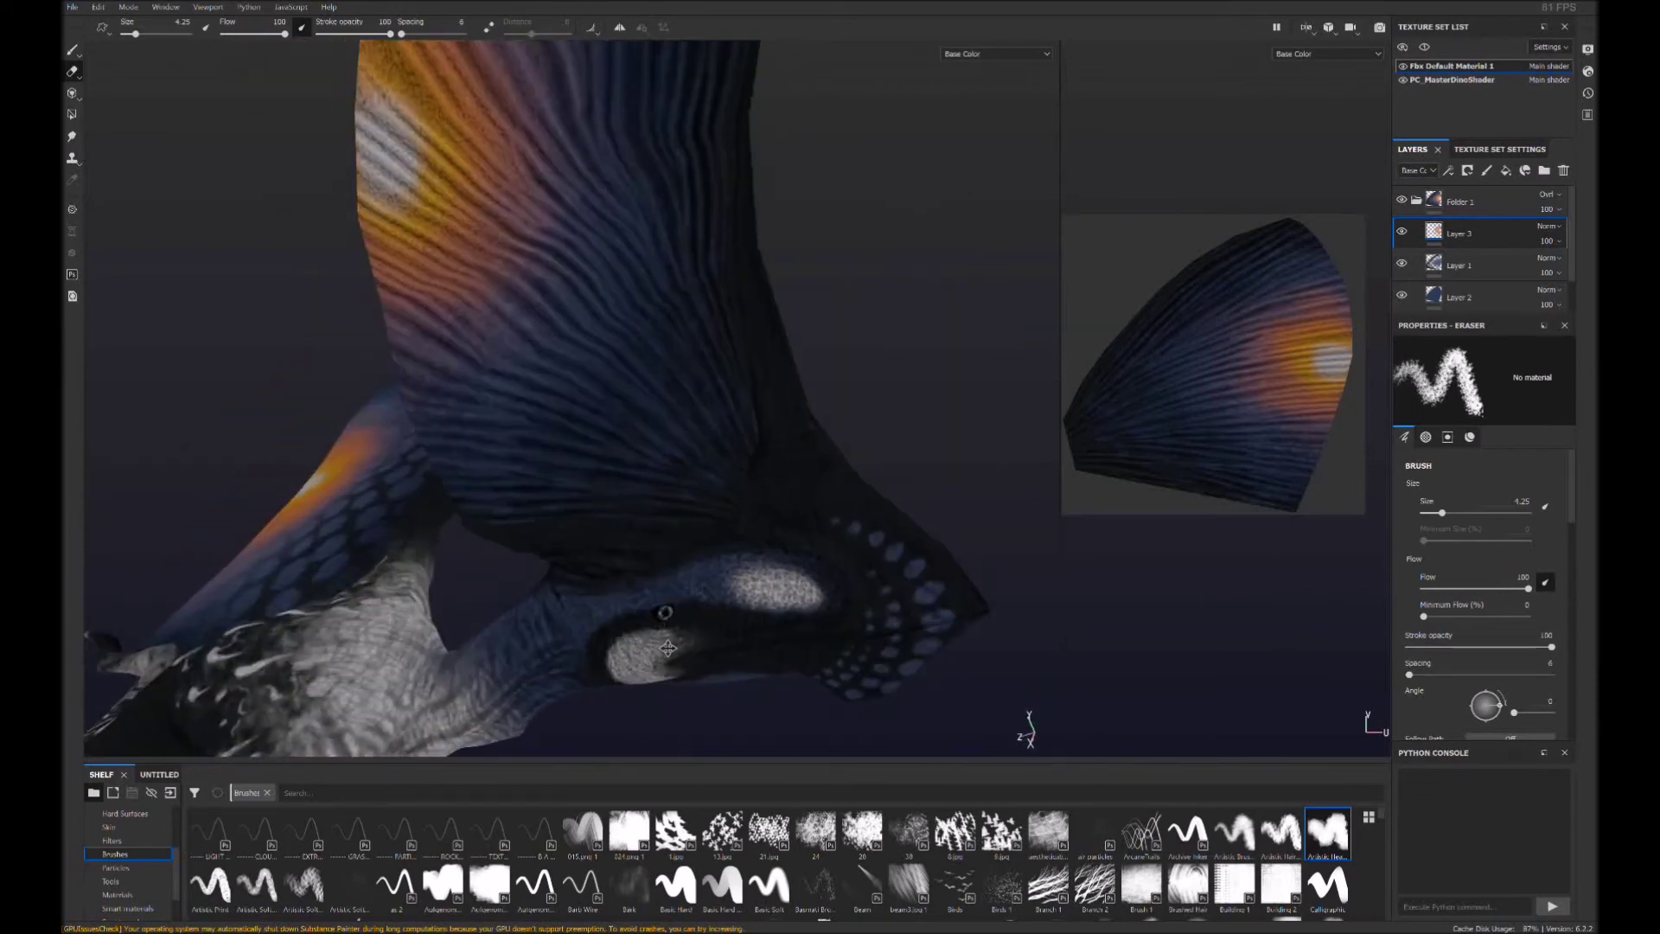
pyautogui.click(1482, 79)
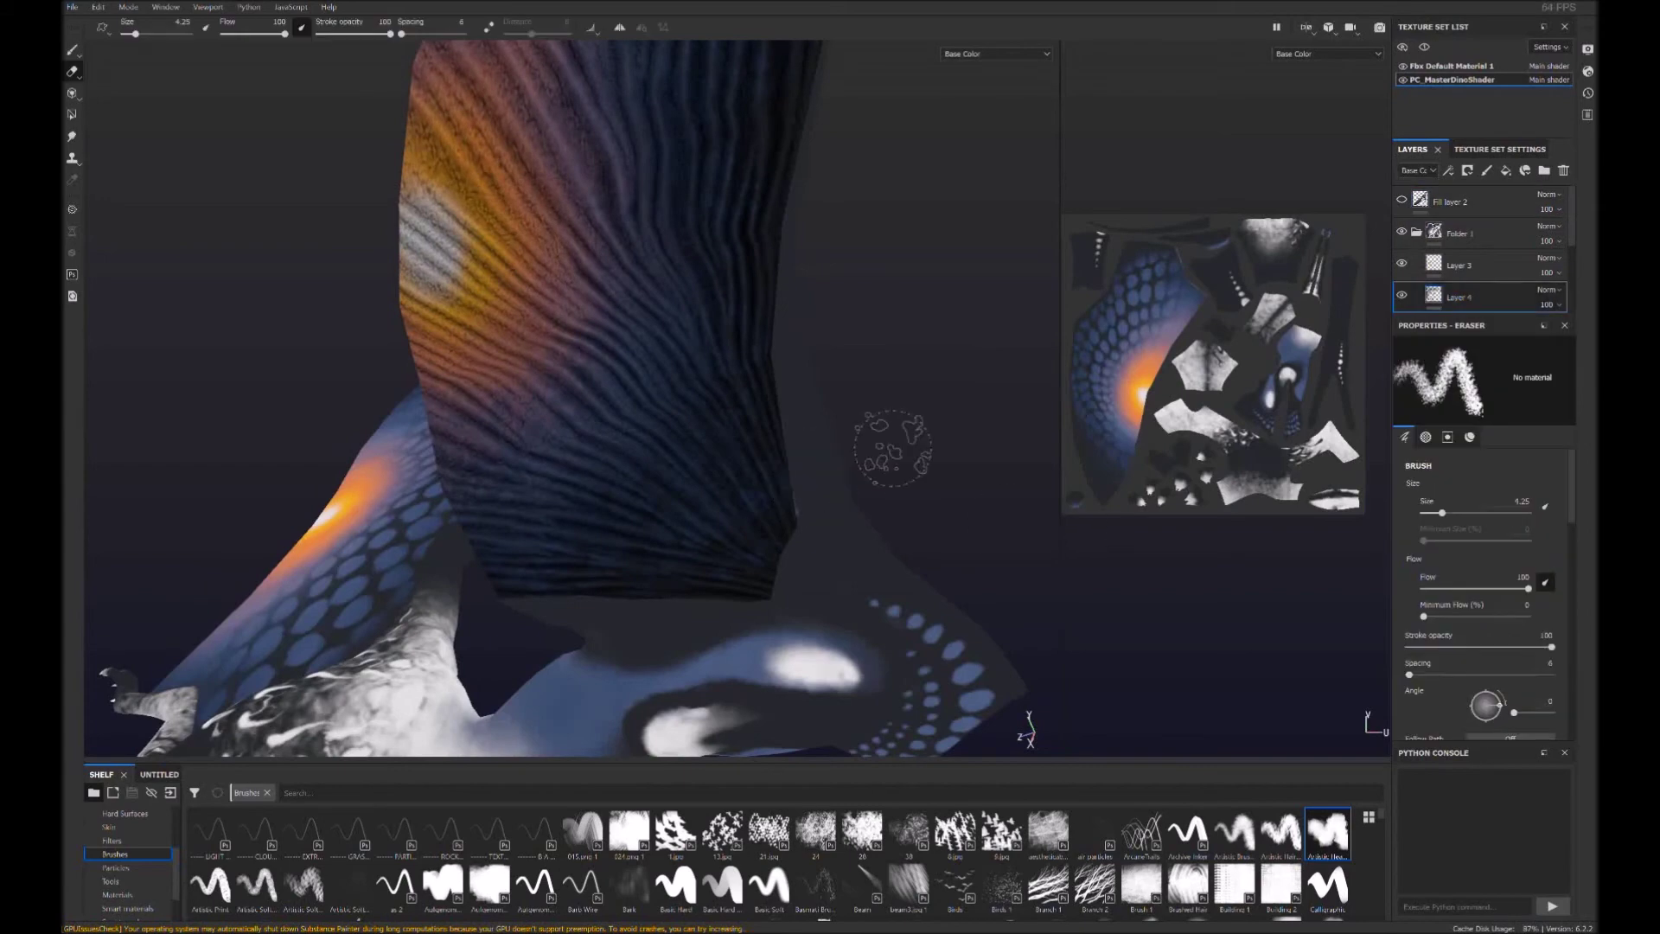
pyautogui.click(72, 50)
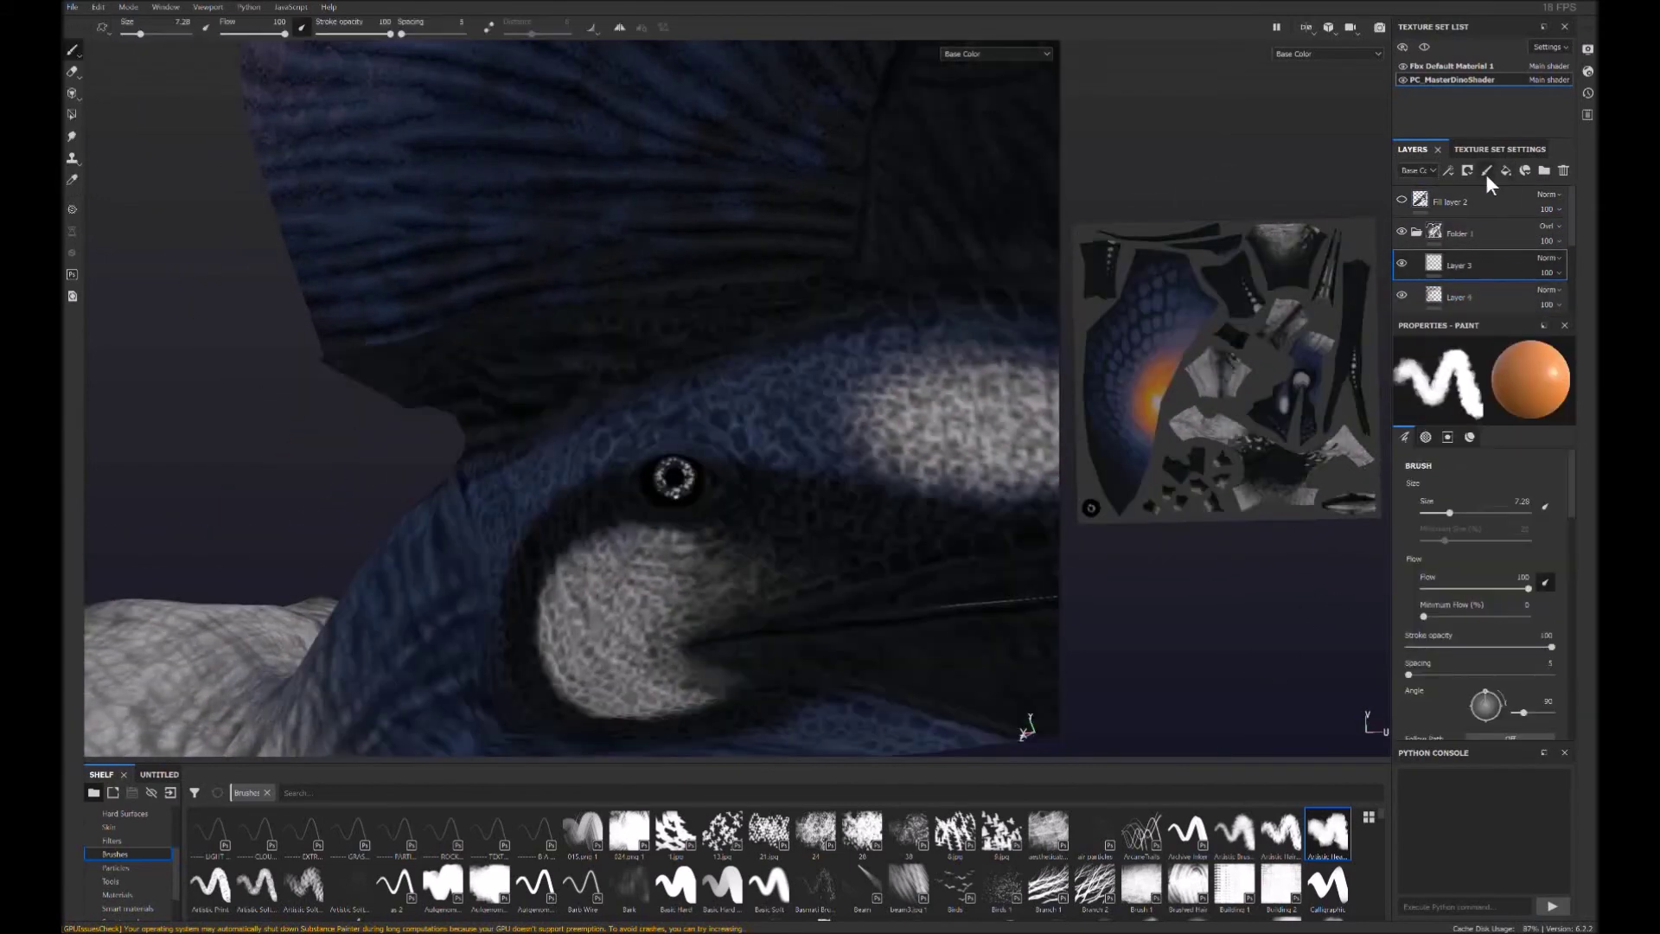
# Select the Basic Hard brush and zoom in on the creature's eye
pyautogui.click(653, 867)
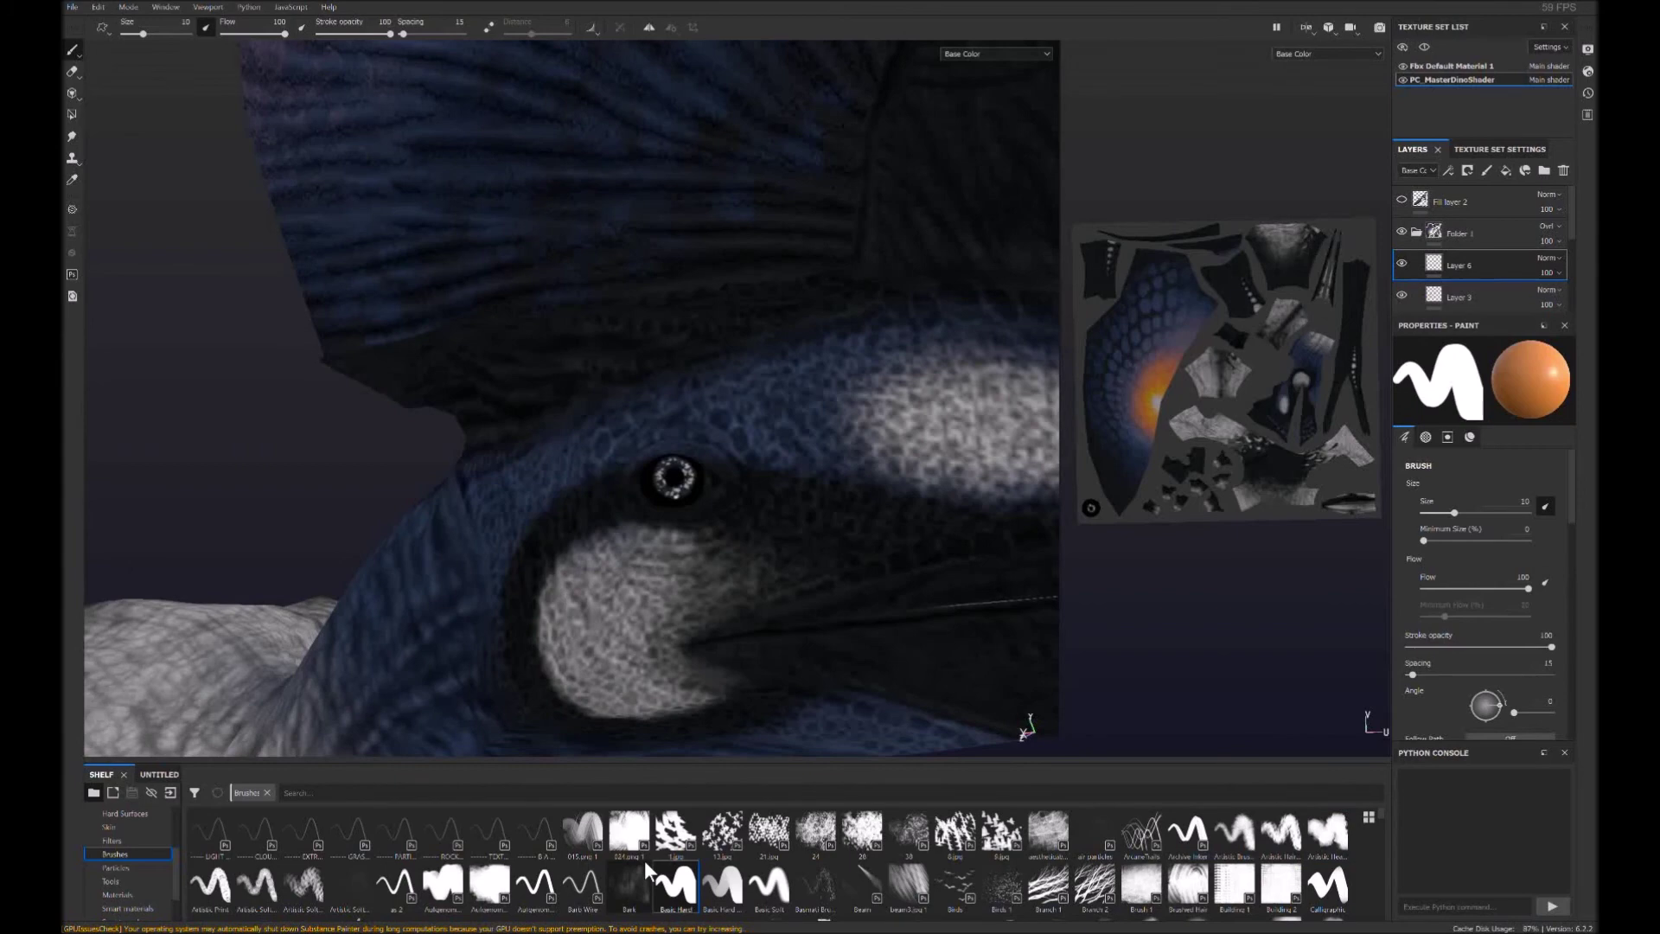
pyautogui.scroll(5, 684, 476)
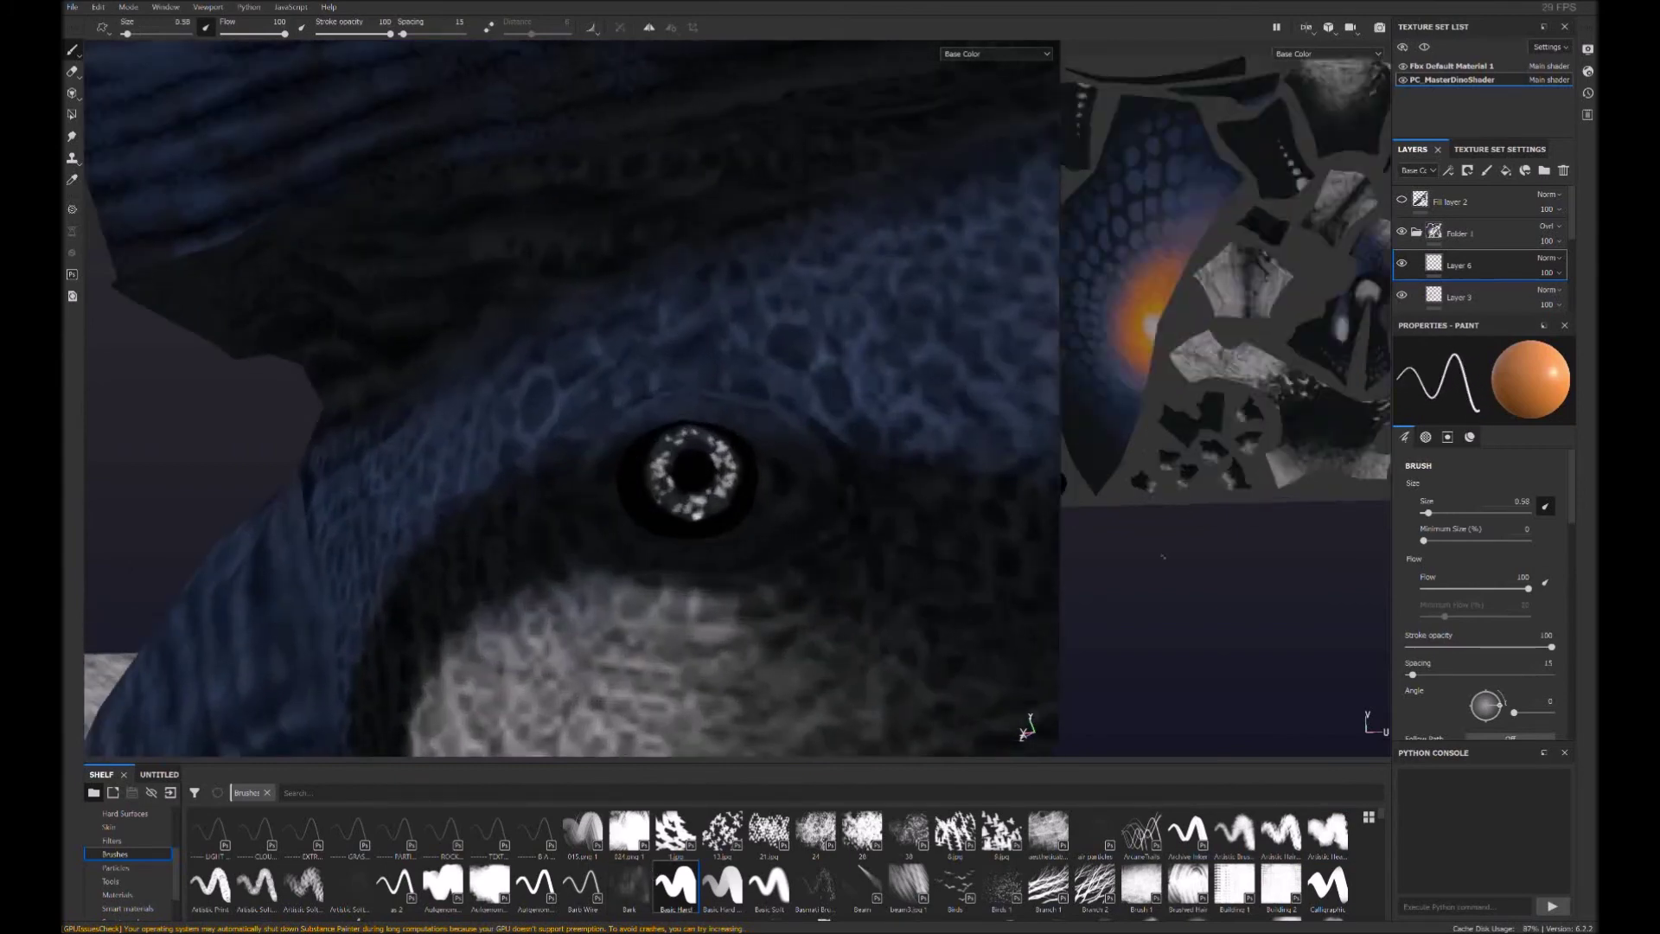
pyautogui.scroll(5, 1257, 588)
pyautogui.scroll(2, 1257, 588)
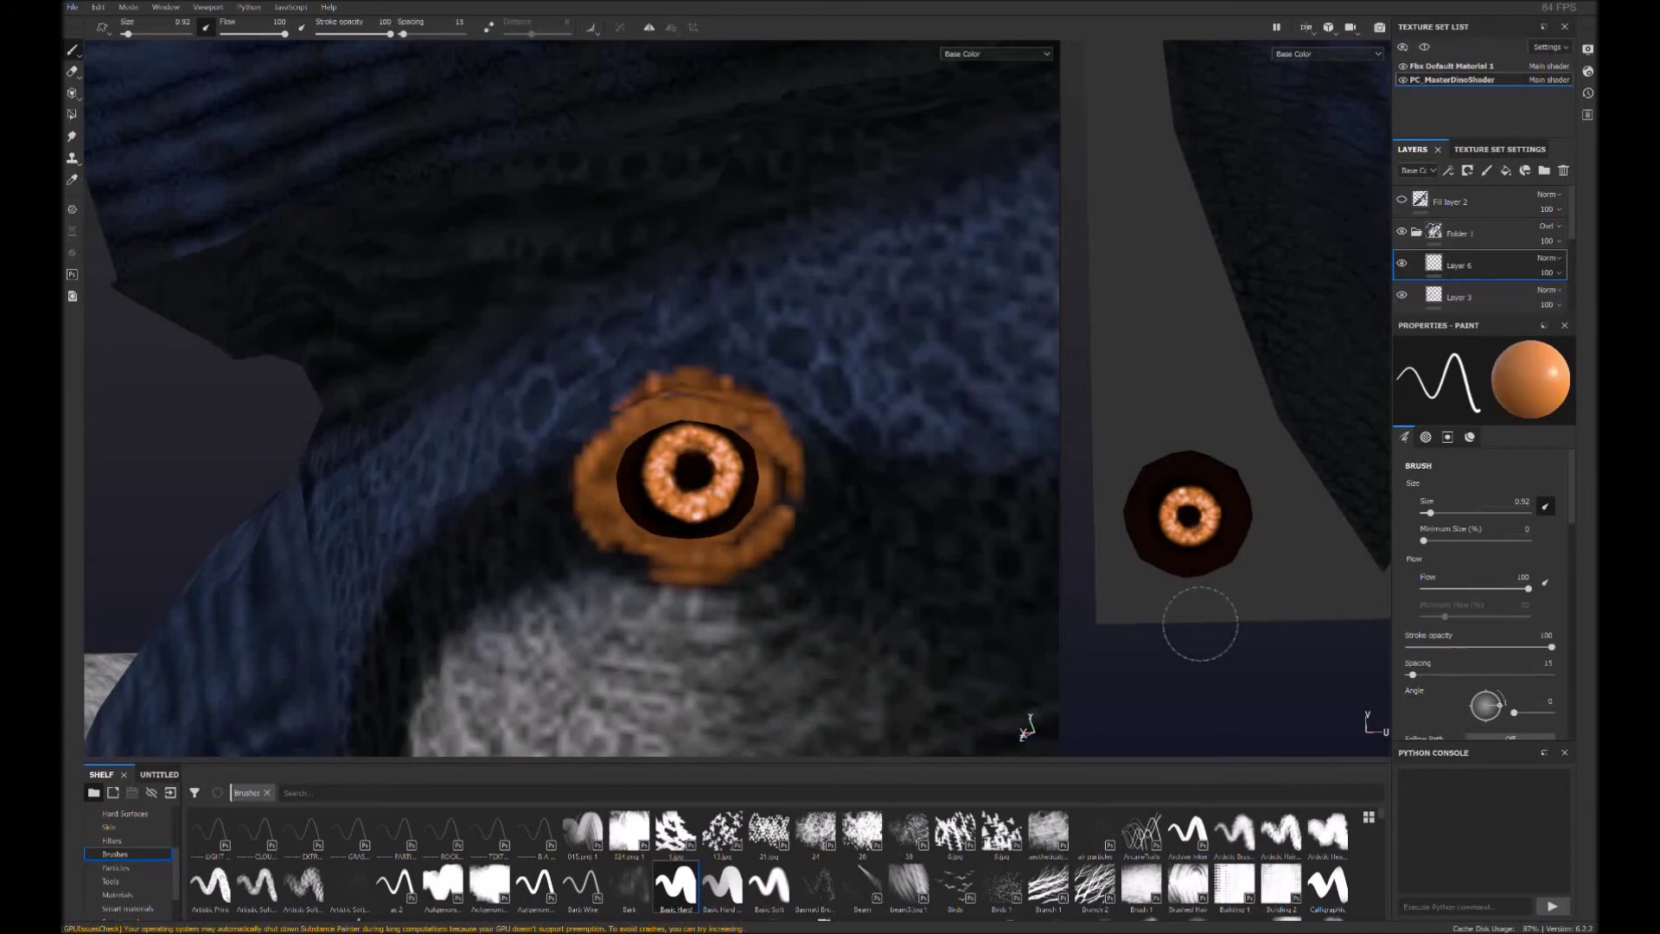
# Erase the stray orange around the eye ring, then check the whole creature from below
pyautogui.press('2')
pyautogui.moveTo(789, 471)
pyautogui.mouseDown()
pyautogui.moveTo(735, 419)
pyautogui.moveTo(765, 567)
pyautogui.mouseUp()
pyautogui.moveTo(603, 408); pyautogui.dragTo(606, 540)
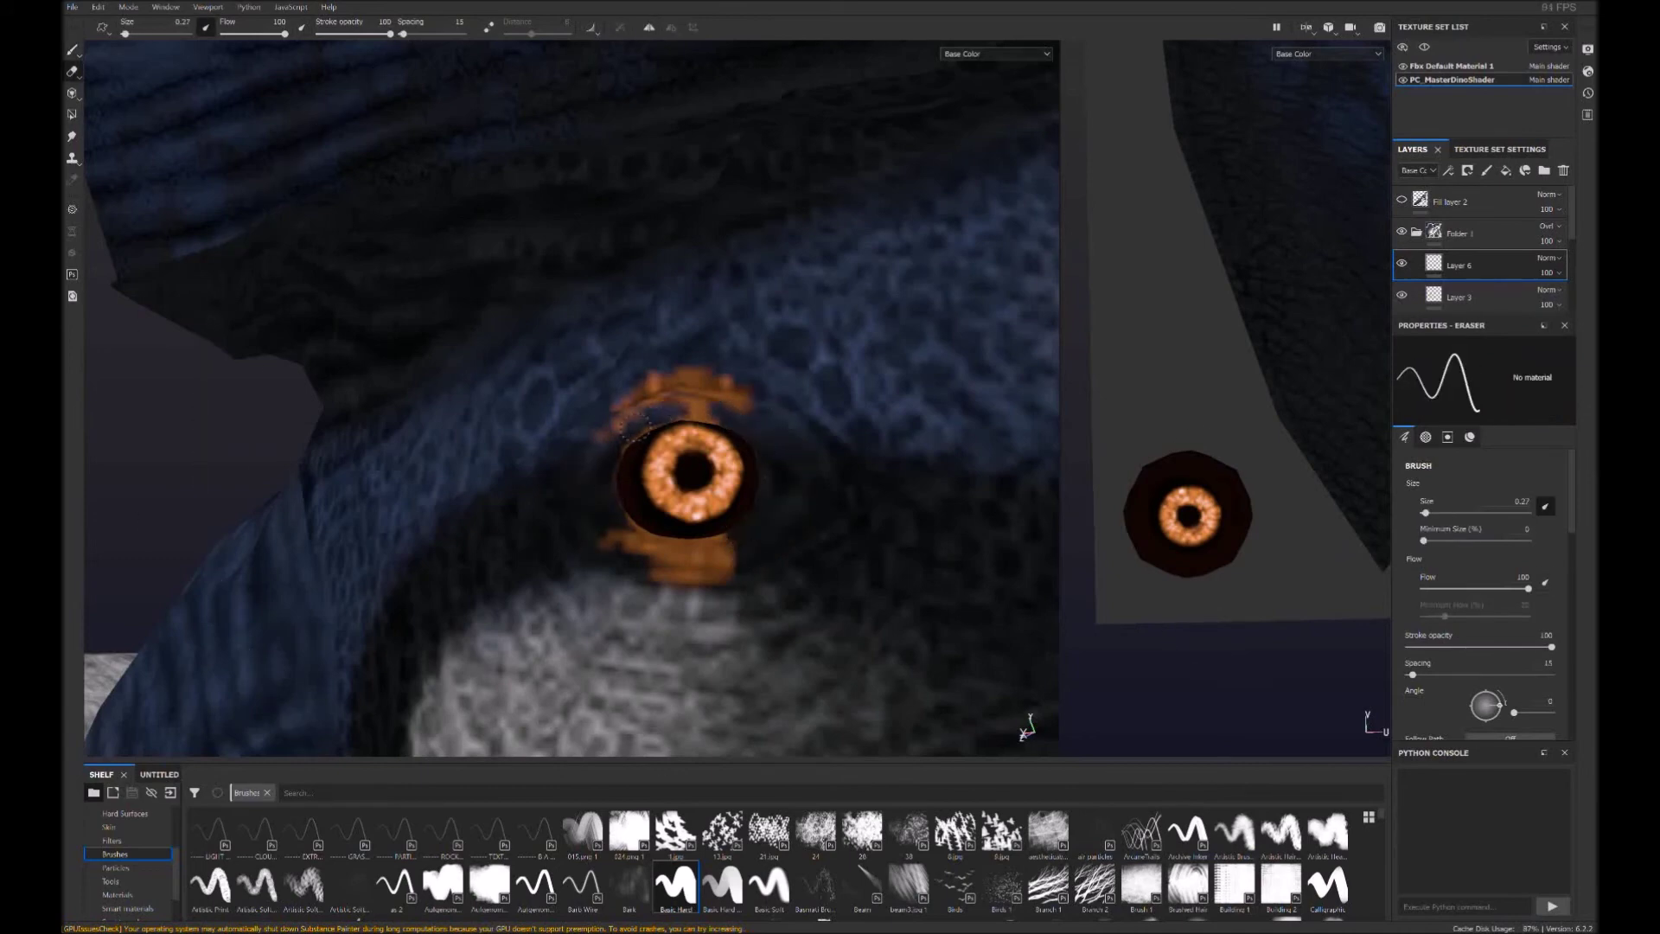
pyautogui.moveTo(637, 424); pyautogui.dragTo(647, 424)
pyautogui.moveTo(609, 491); pyautogui.dragTo(635, 547)
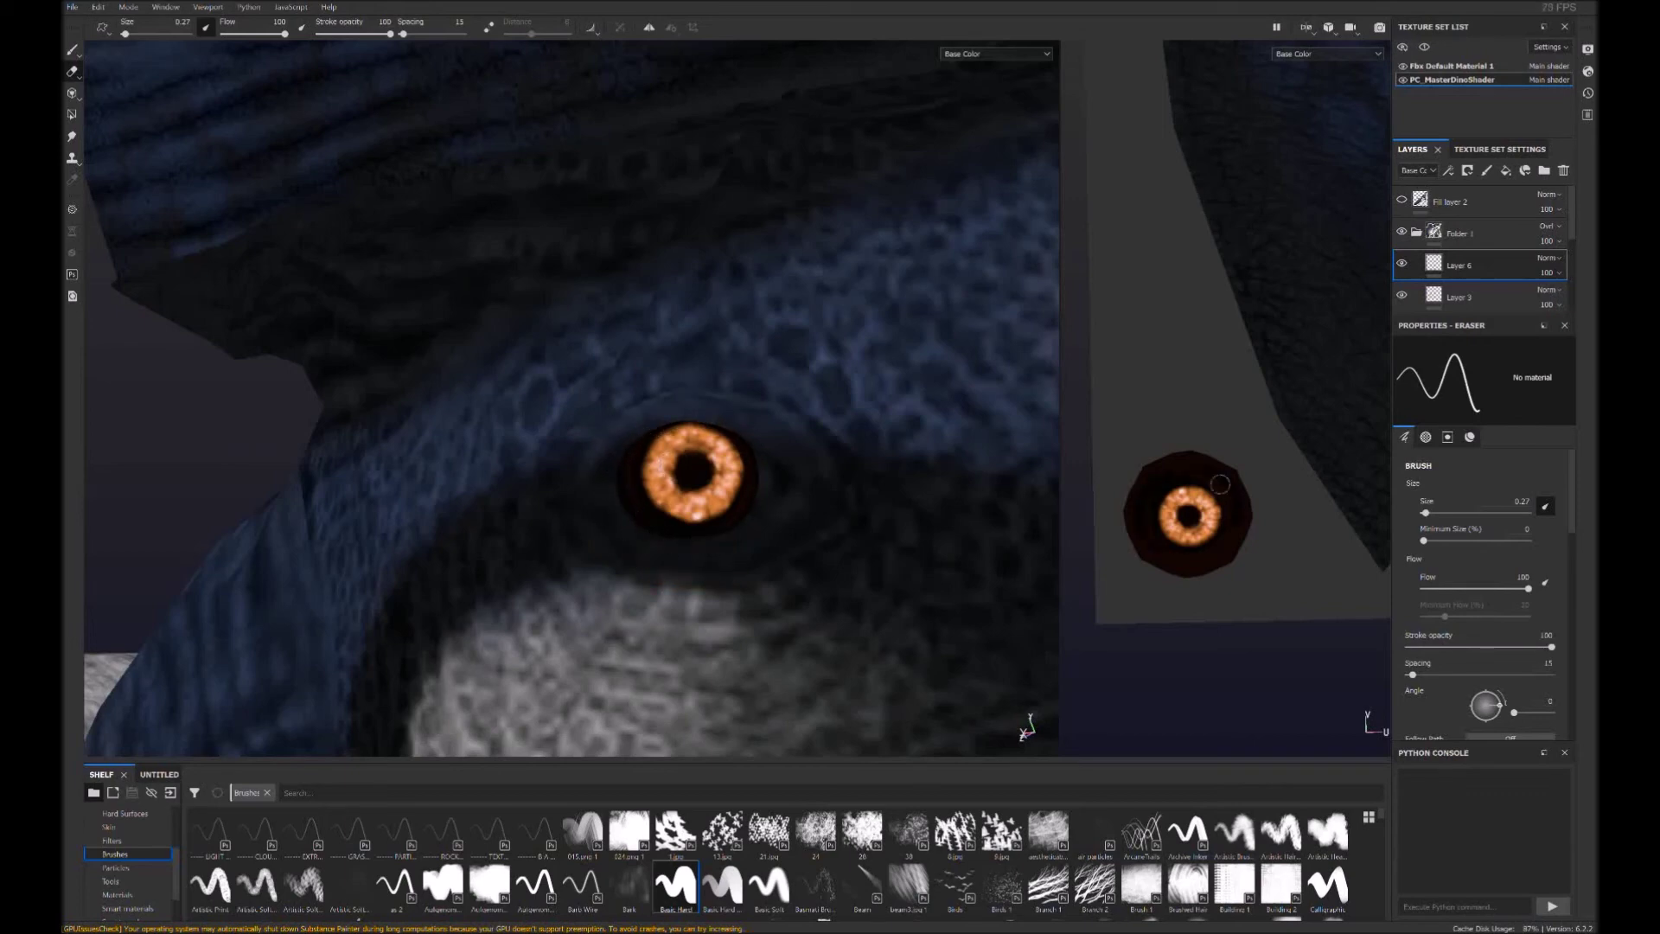
pyautogui.scroll(-5, 692, 519)
pyautogui.moveTo(605, 433)
pyautogui.keyDown('alt'); pyautogui.mouseDown()
pyautogui.moveTo(519, 389)
pyautogui.moveTo(476, 389)
pyautogui.mouseUp(); pyautogui.keyUp('alt')
pyautogui.scroll(-5, 1210, 519)
pyautogui.keyDown('alt'); pyautogui.moveTo(620, 554); pyautogui.dragTo(519, 363); pyautogui.keyUp('alt')
# With a slightly larger brush, paint both thin beak strips reddish-brown in the UV view
pyautogui.press('1')
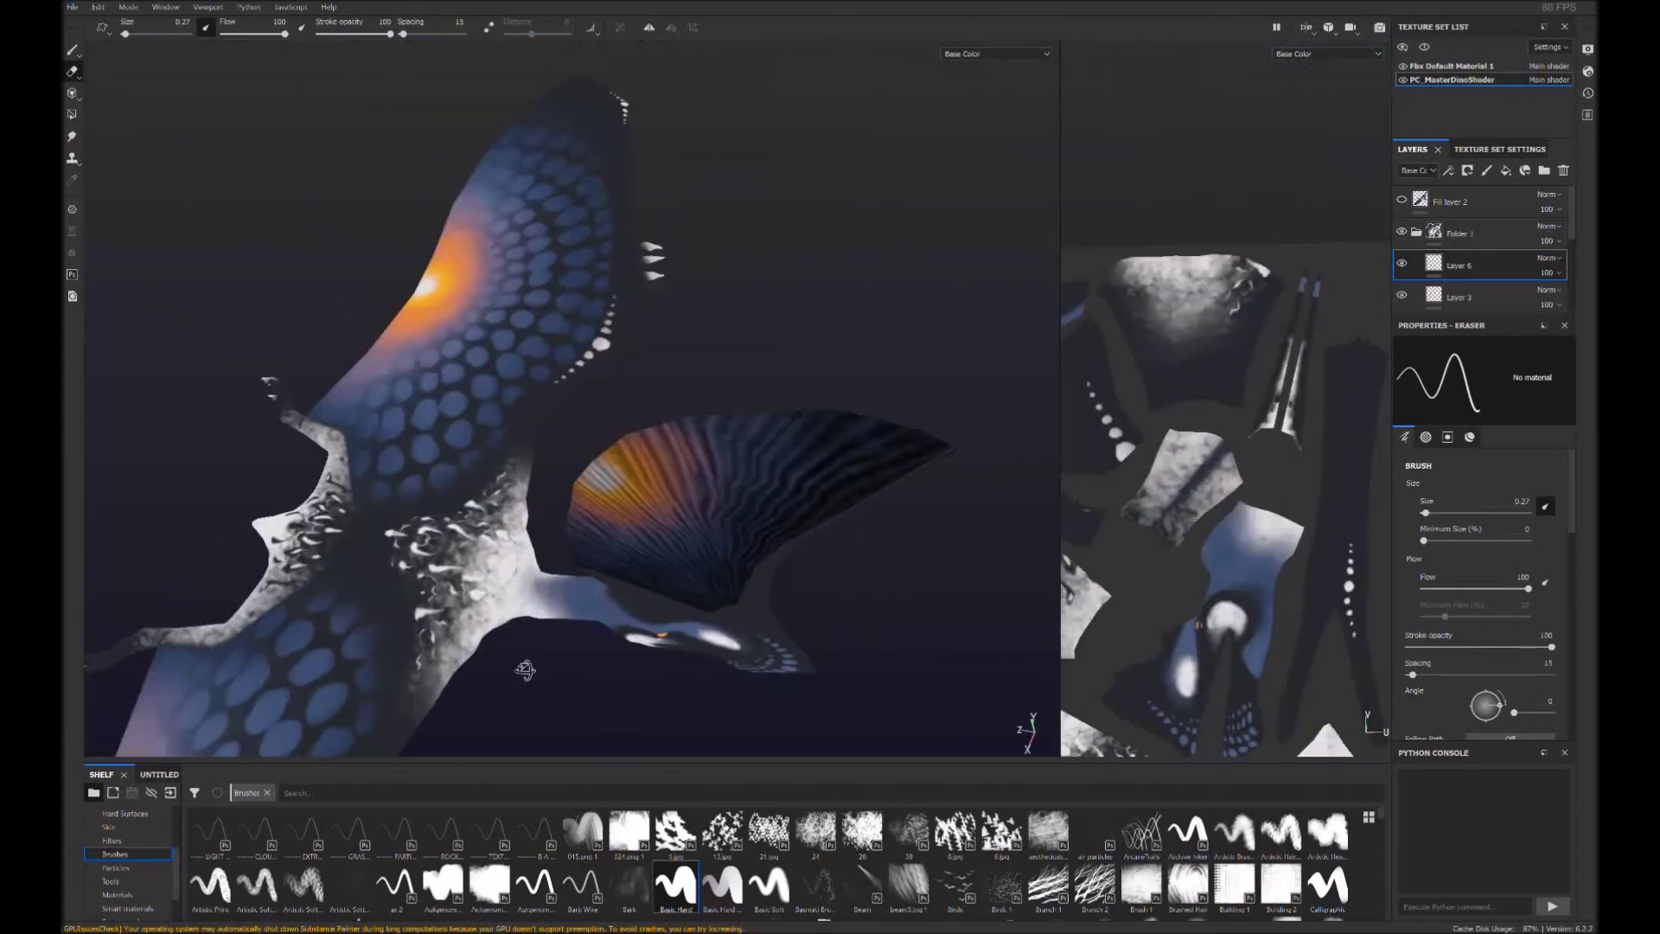
pyautogui.scroll(3, 1228, 519)
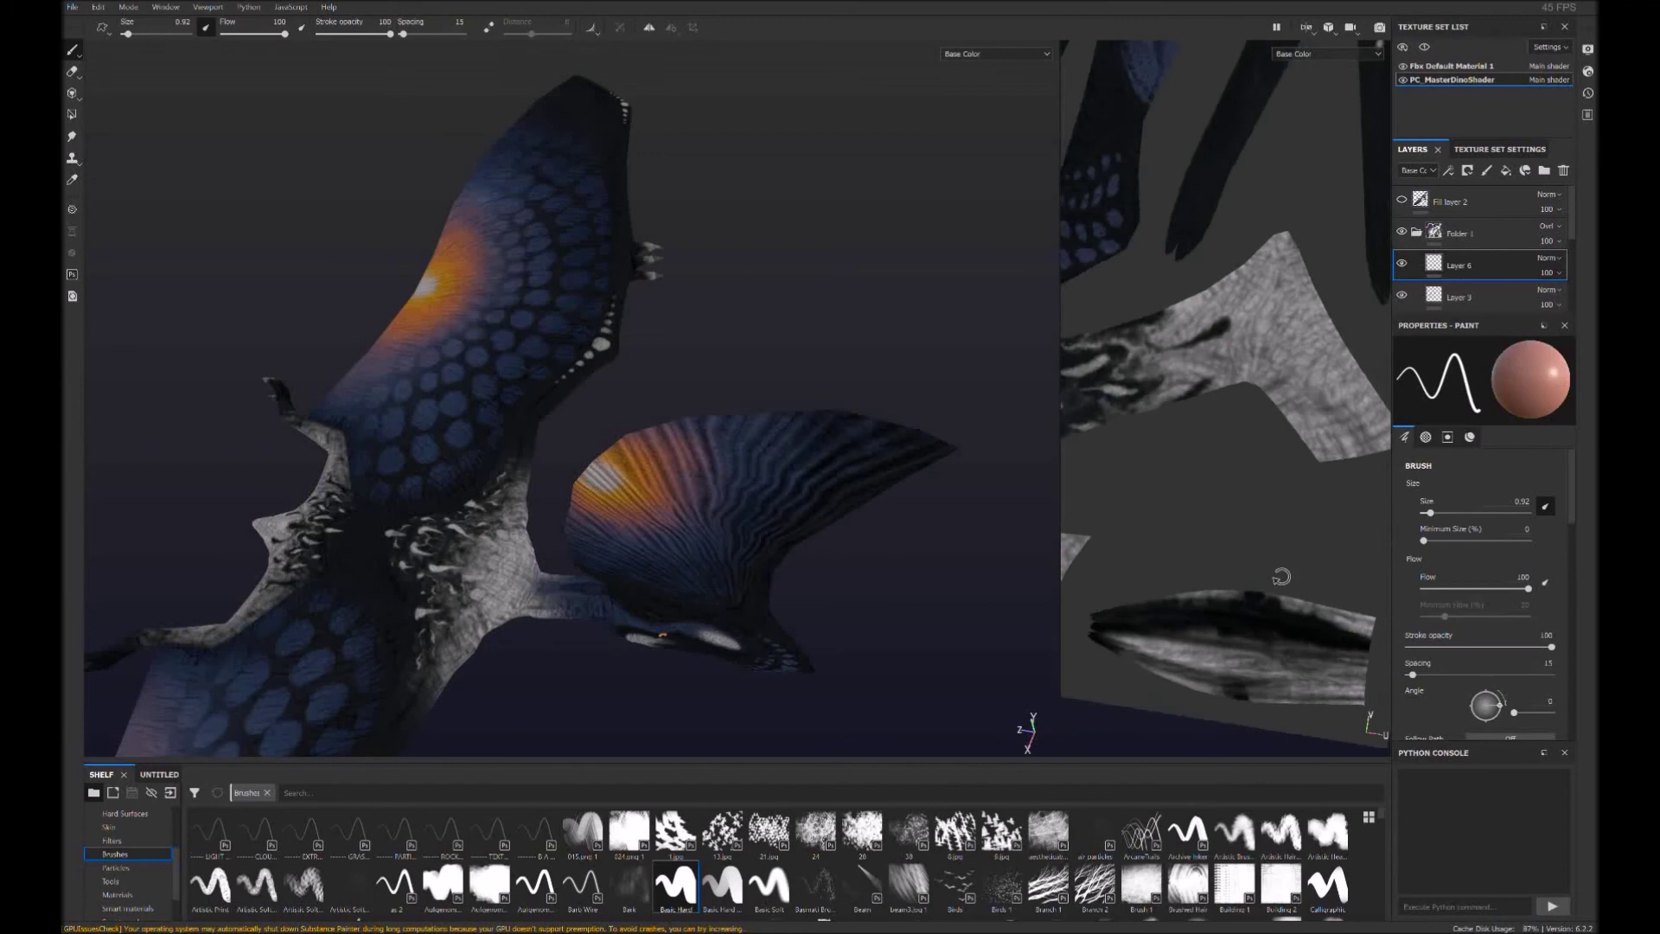
pyautogui.keyDown('alt'); pyautogui.moveTo(649, 476); pyautogui.dragTo(545, 523); pyautogui.keyUp('alt')
pyautogui.press(']')
pyautogui.press(']')
pyautogui.moveTo(1116, 562); pyautogui.dragTo(1297, 606)
pyautogui.moveTo(1168, 545); pyautogui.dragTo(1375, 597)
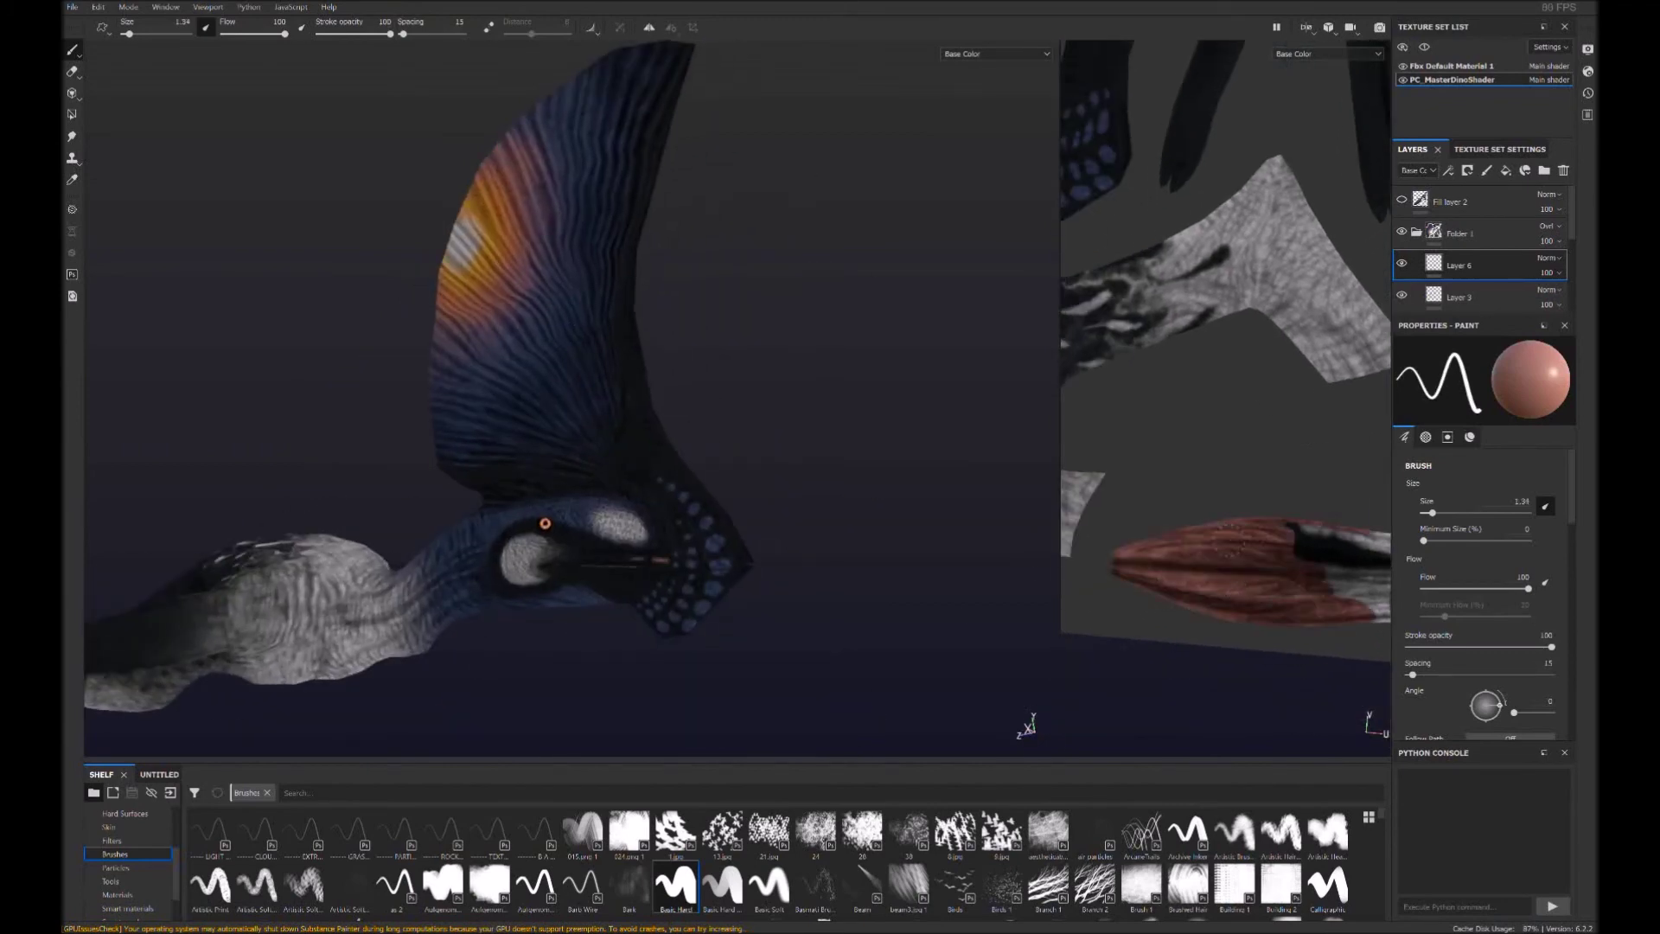
pyautogui.moveTo(1280, 537); pyautogui.dragTo(1379, 579)
pyautogui.moveTo(1388, 555); pyautogui.dragTo(1263, 528, button='middle')
pyautogui.scroll(-3, 1228, 433)
pyautogui.scroll(4, 1193, 390)
pyautogui.moveTo(1115, 571)
pyautogui.mouseDown()
pyautogui.moveTo(1304, 184)
pyautogui.moveTo(1196, 575)
pyautogui.mouseUp()
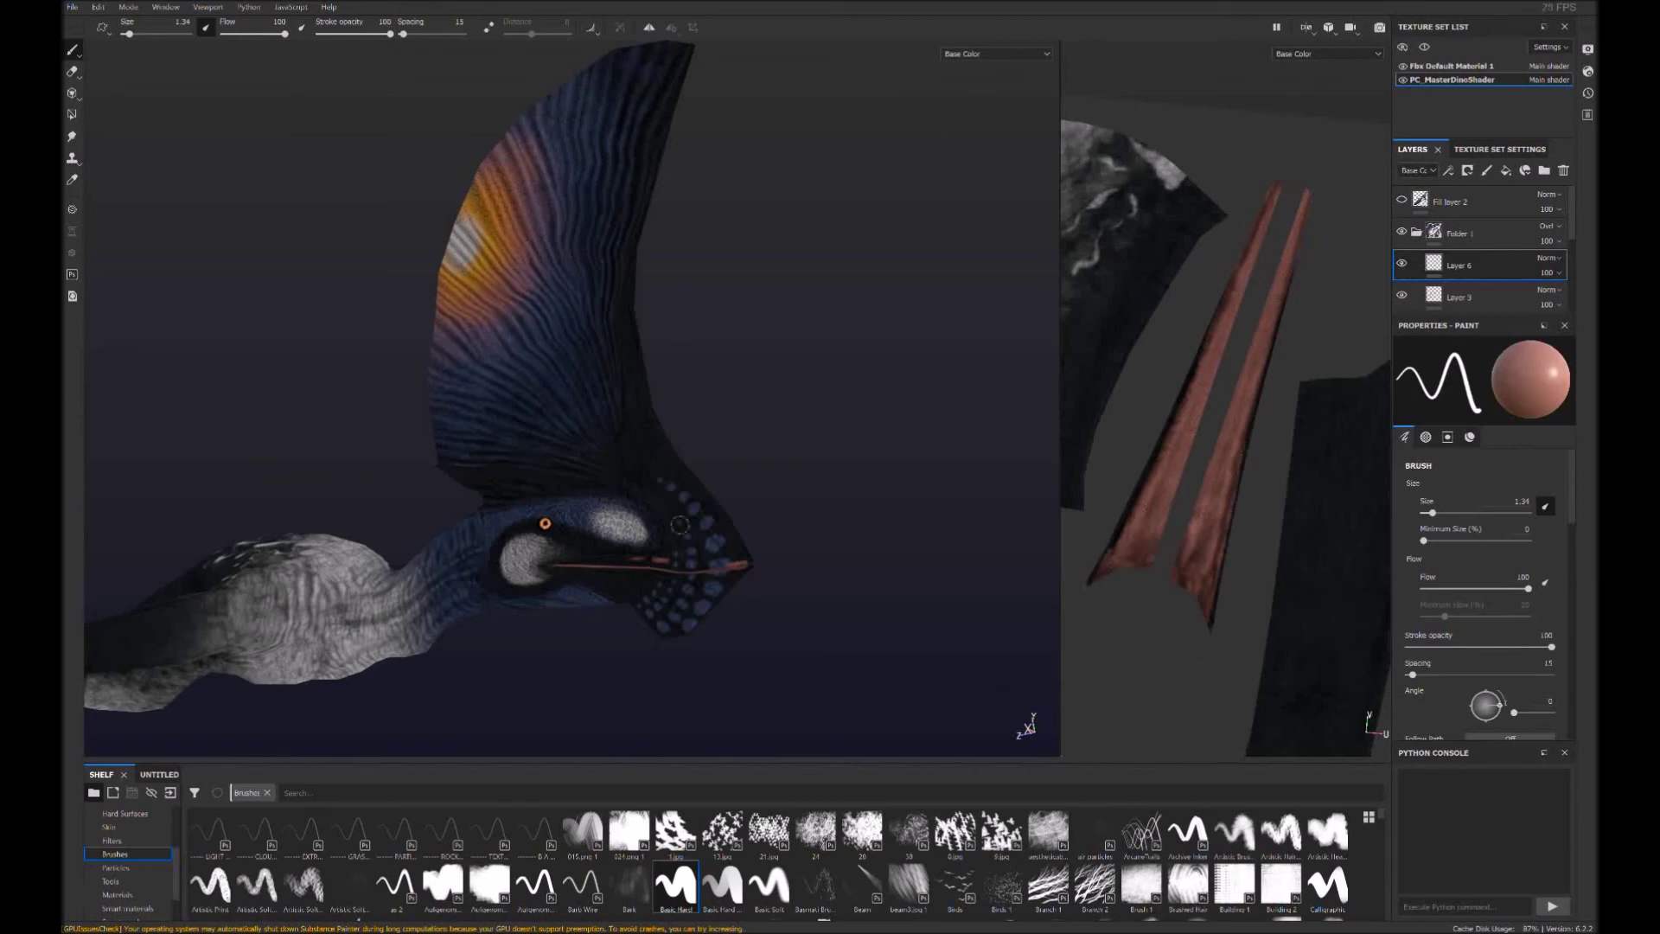
# Switch to the eraser and view the whole creature across the head
pyautogui.scroll(3, 680, 525)
pyautogui.press('e')
pyautogui.keyDown('alt'); pyautogui.moveTo(537, 631); pyautogui.dragTo(407, 540); pyautogui.keyUp('alt')
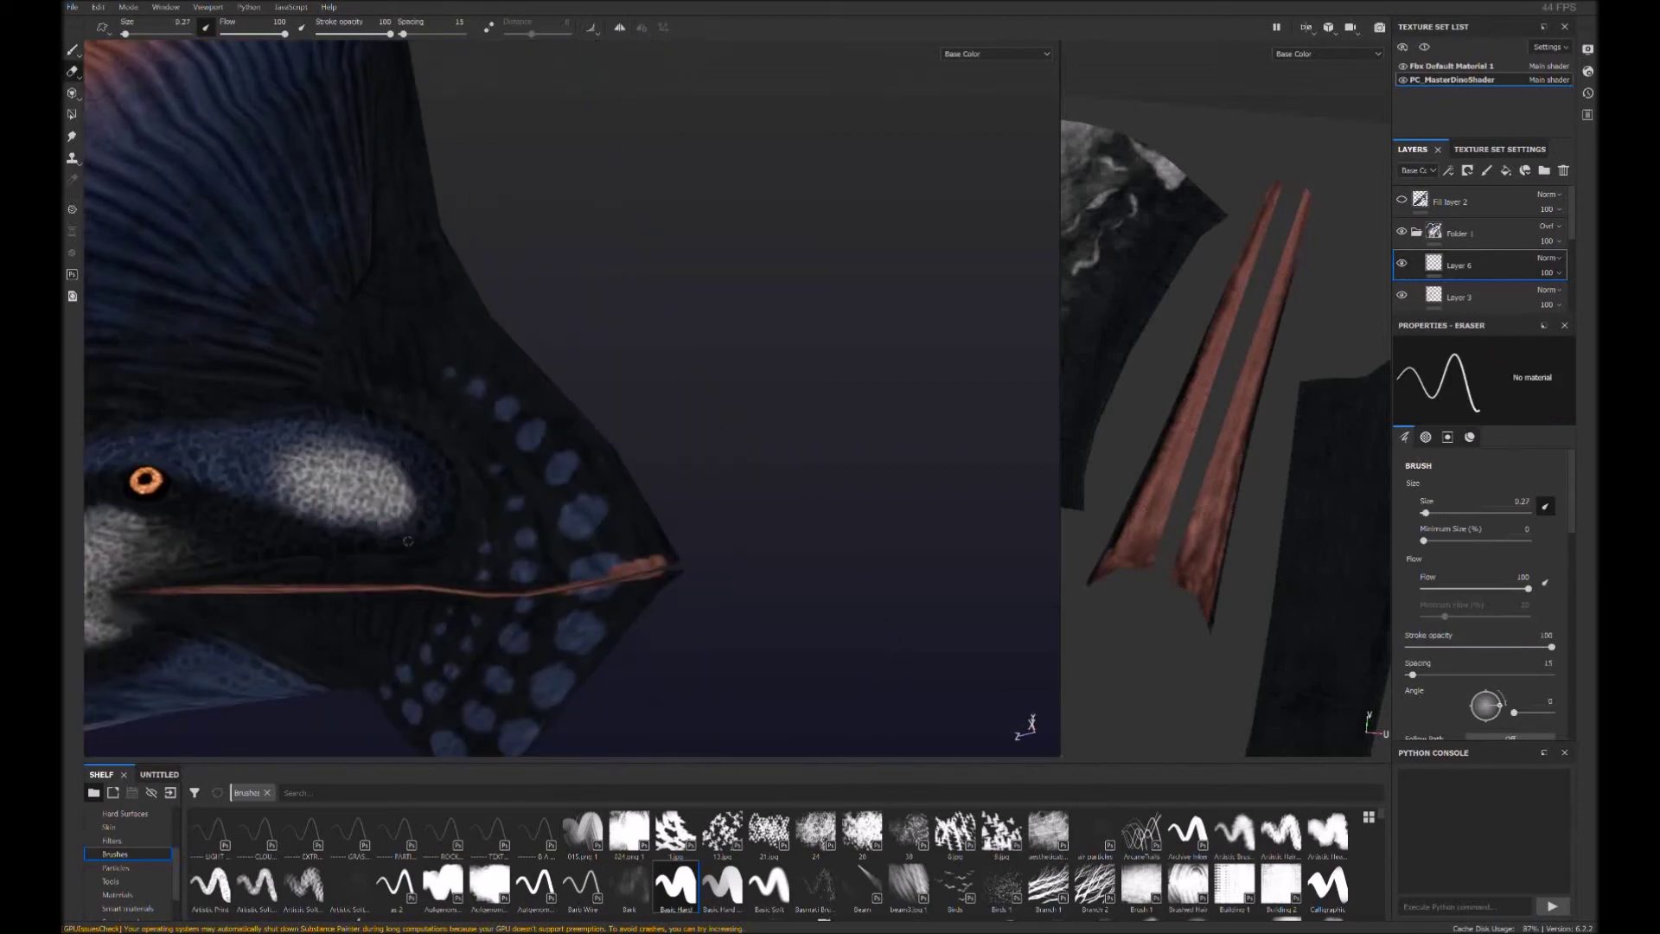
pyautogui.scroll(-5, 660, 577)
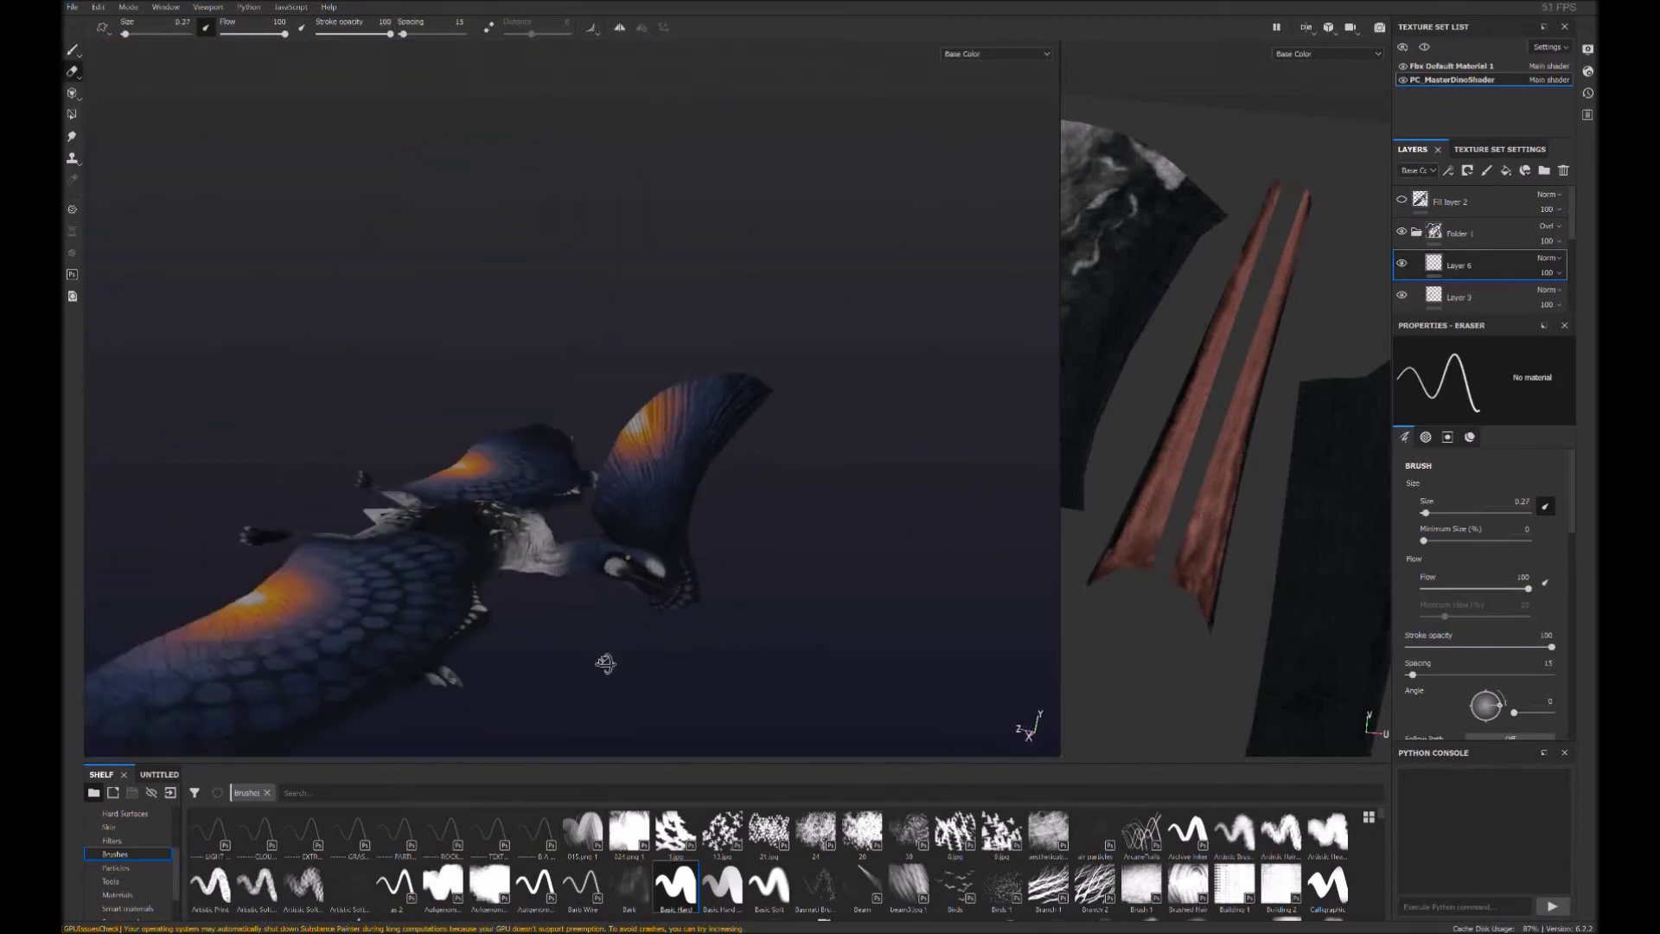
pyautogui.keyDown('alt'); pyautogui.moveTo(615, 689); pyautogui.dragTo(626, 573); pyautogui.keyUp('alt')
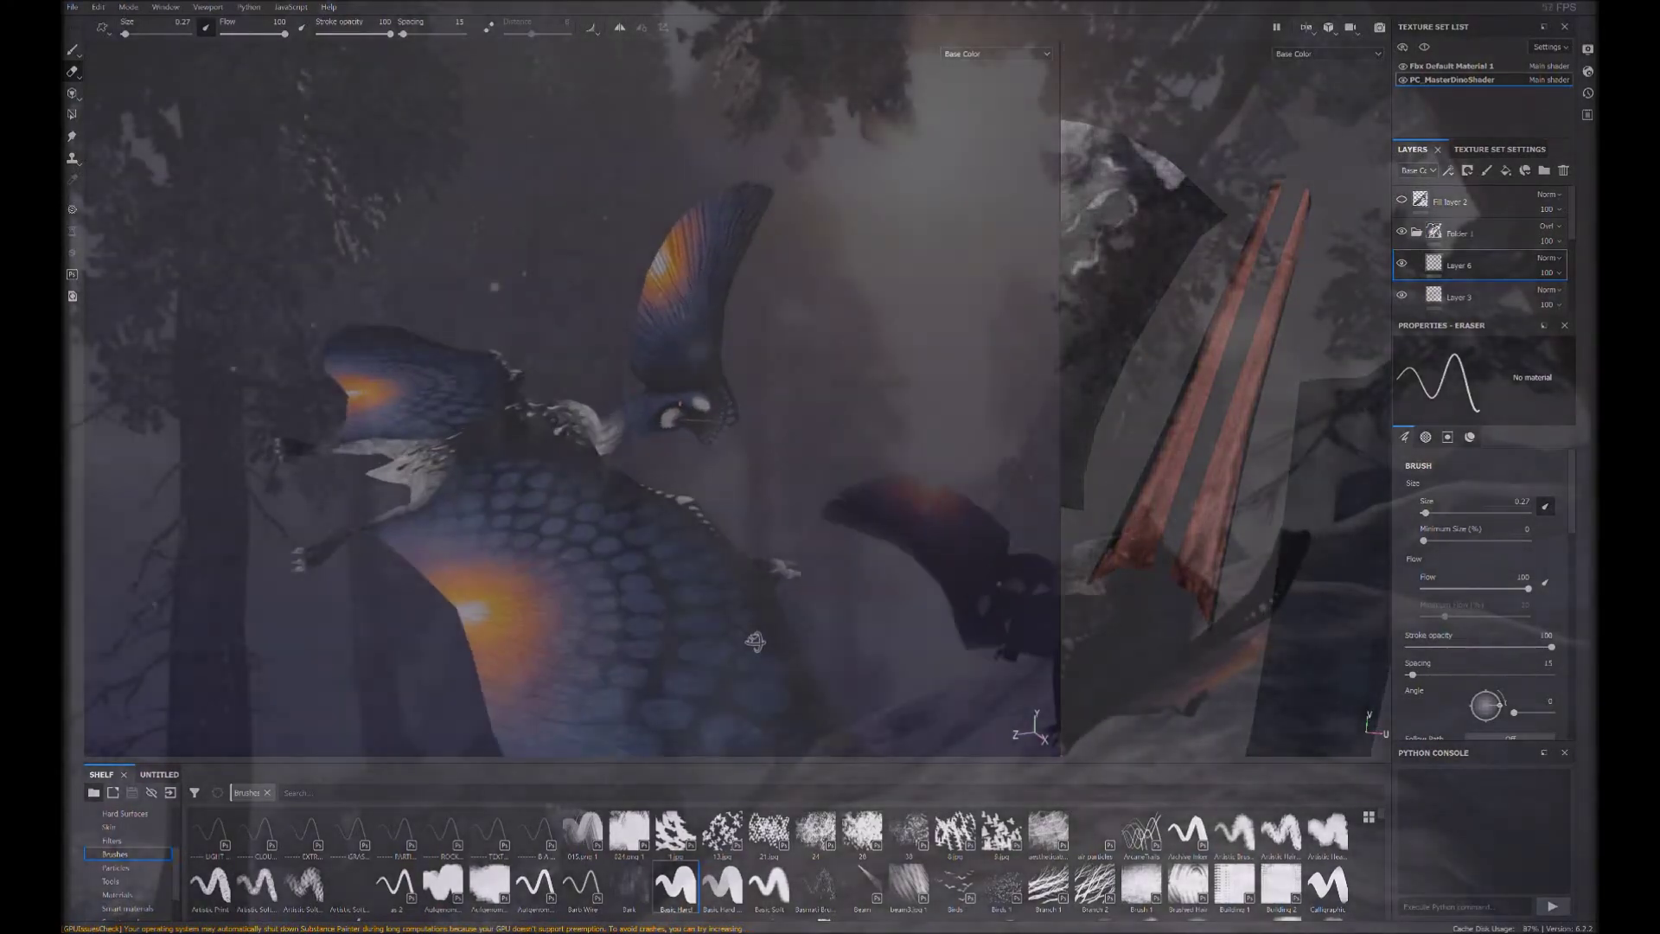